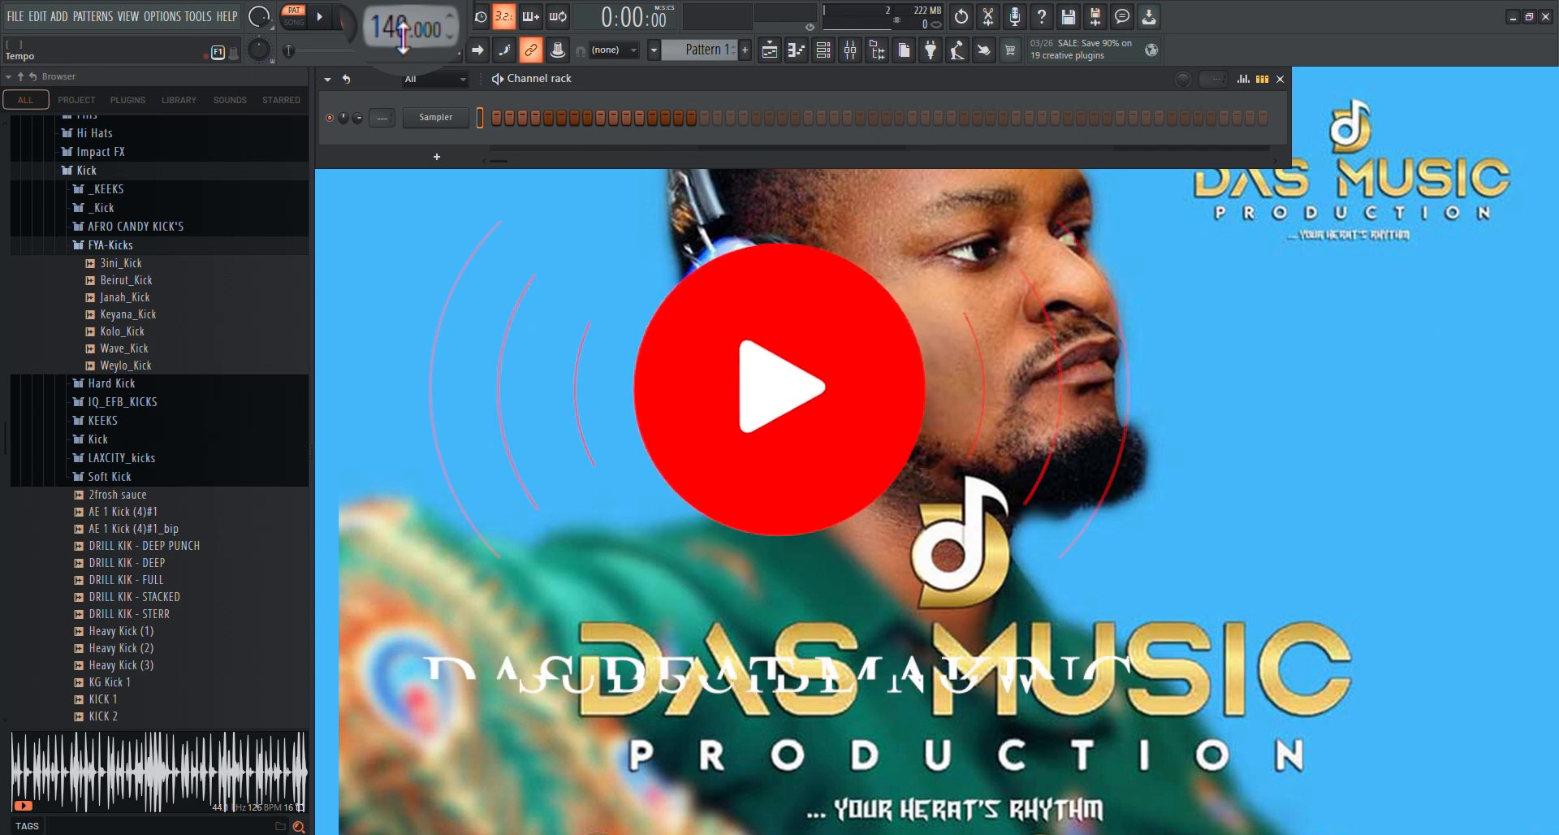
Lower the project tempo to 130 BPM
left_click_drag(402, 25, 403, 41)
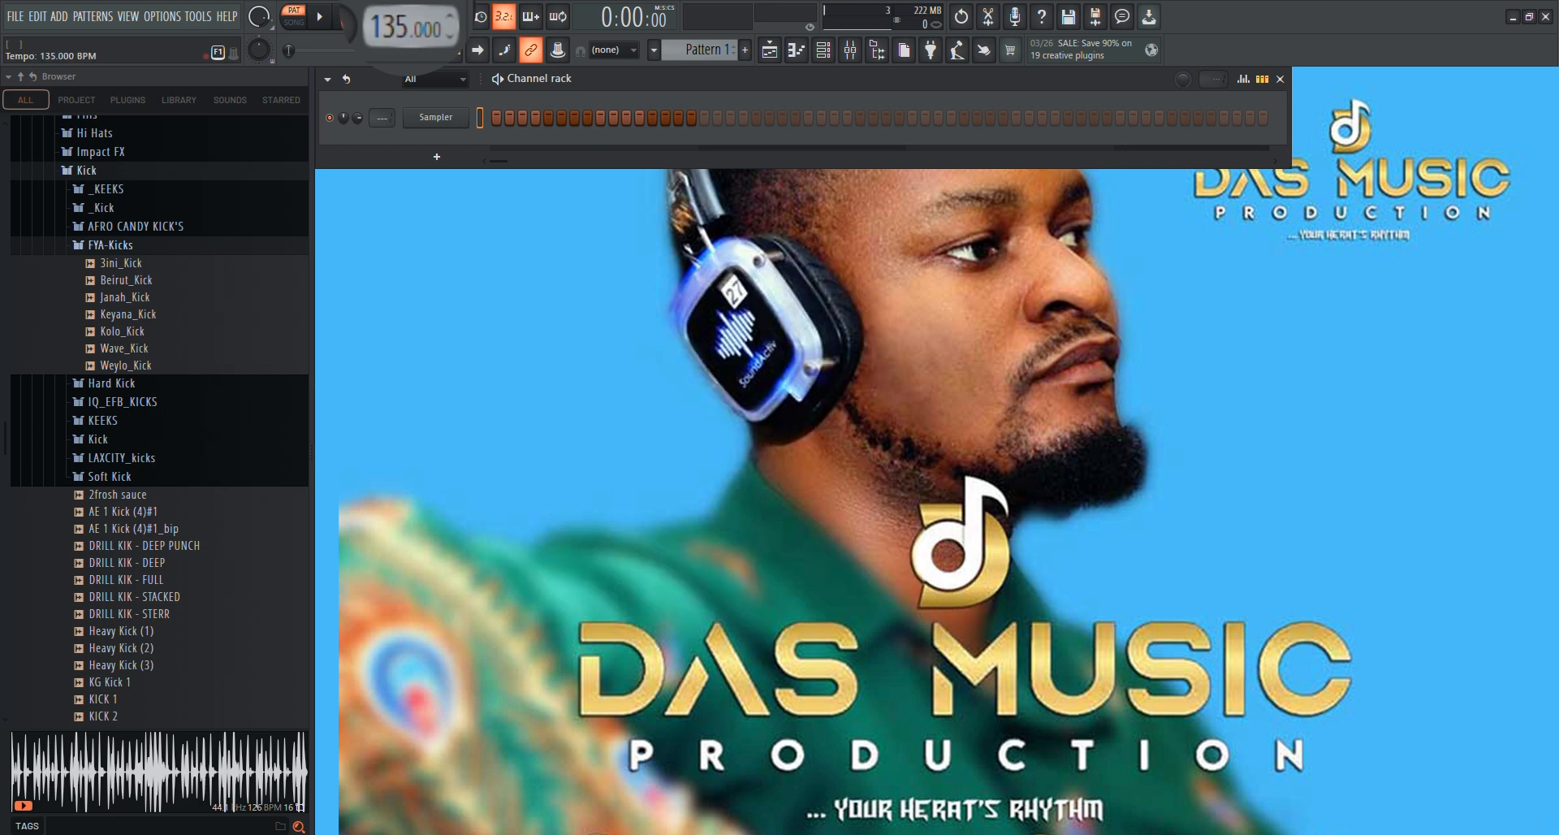
left_click_drag(402, 24, 402, 39)
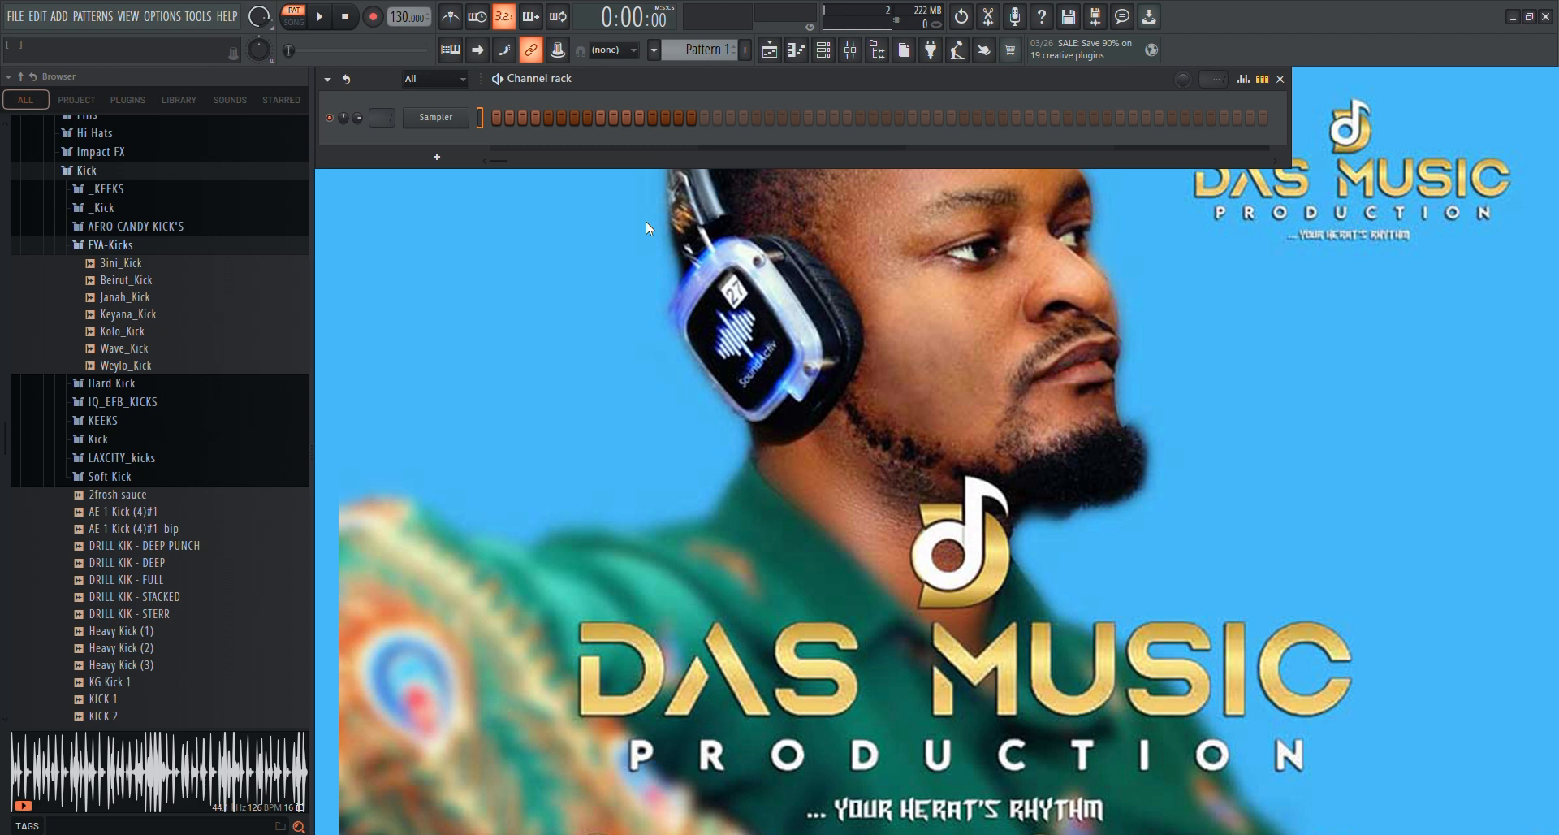
Examine the list of available channel plugins, the piano roll, the playlist and the channel rack in turn
left_click(436, 155)
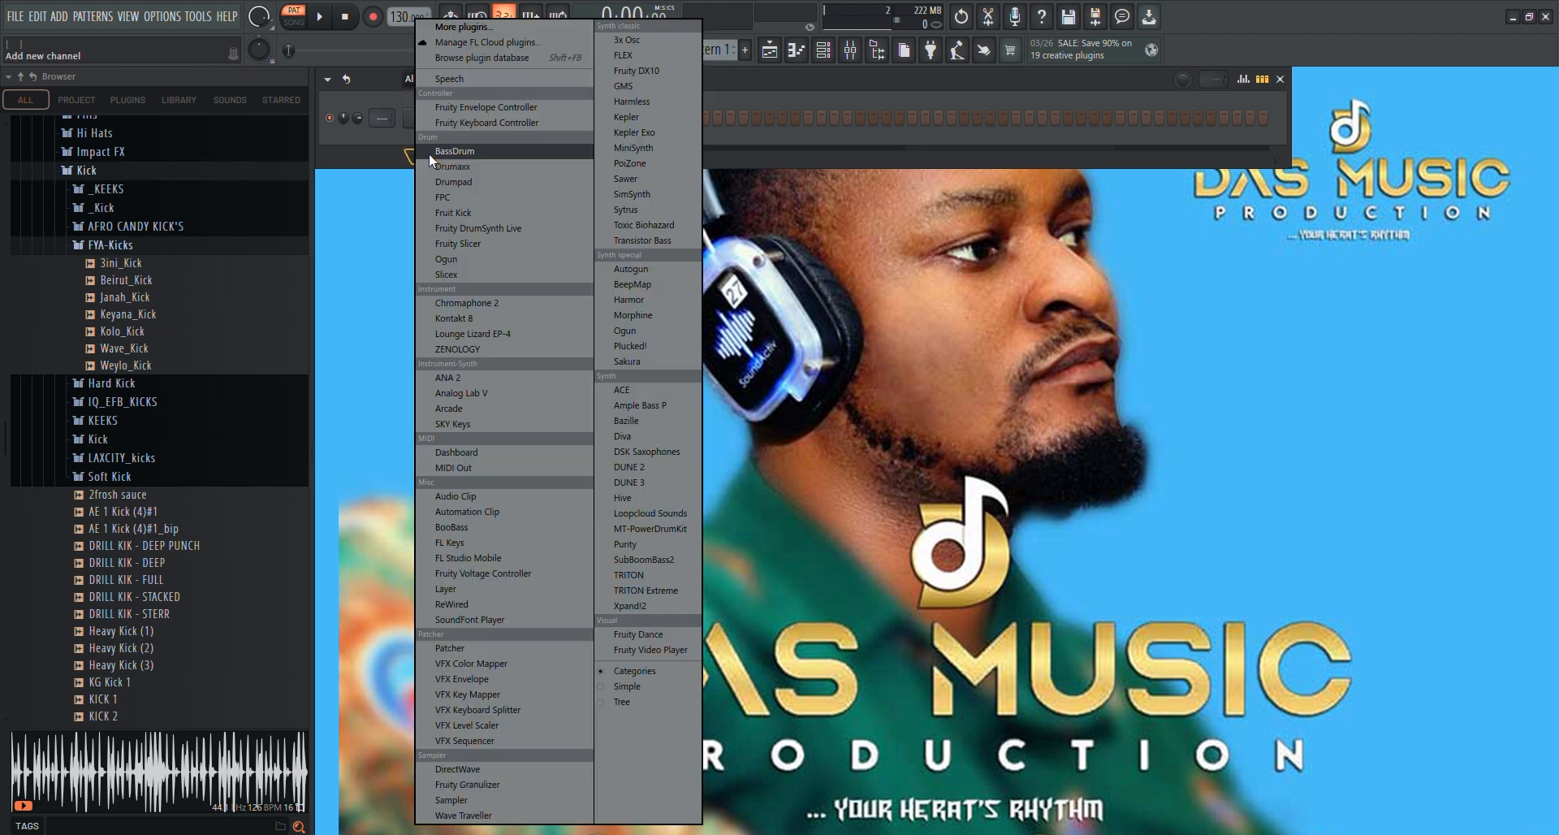
left_click(393, 144)
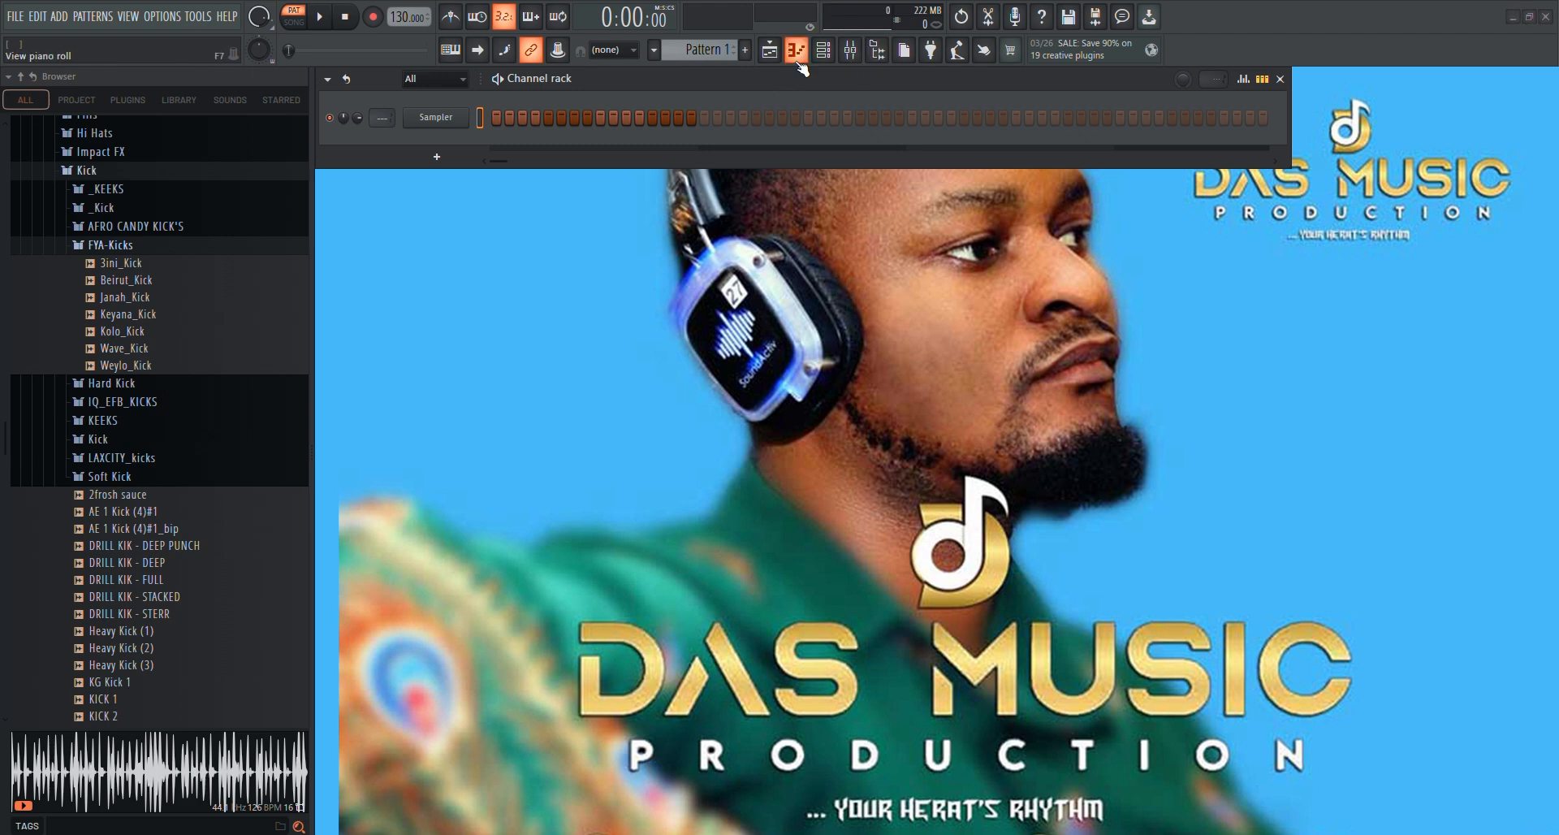
left_click(797, 52)
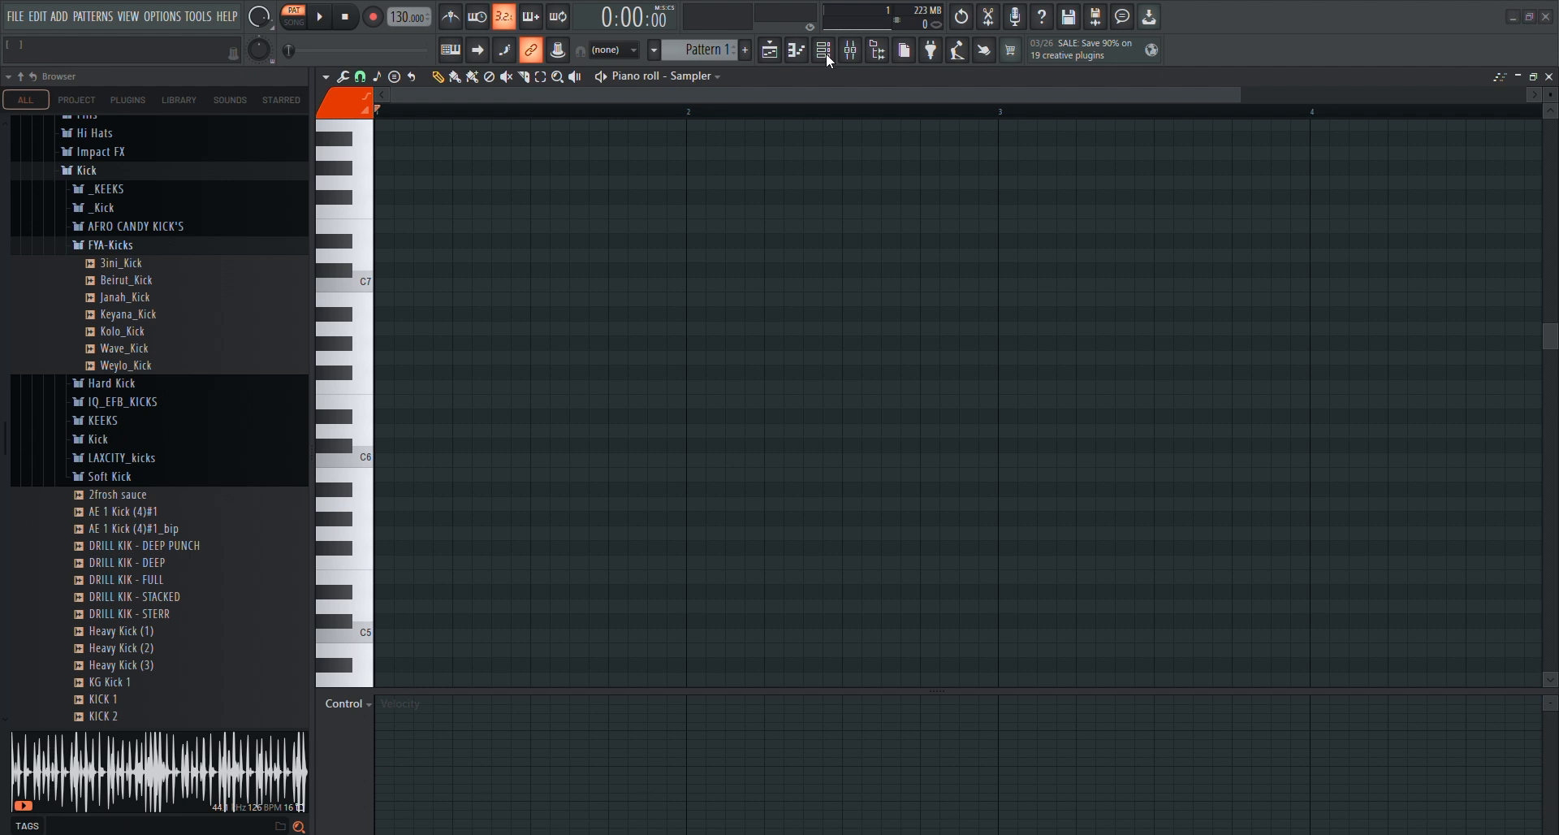
left_click(799, 57)
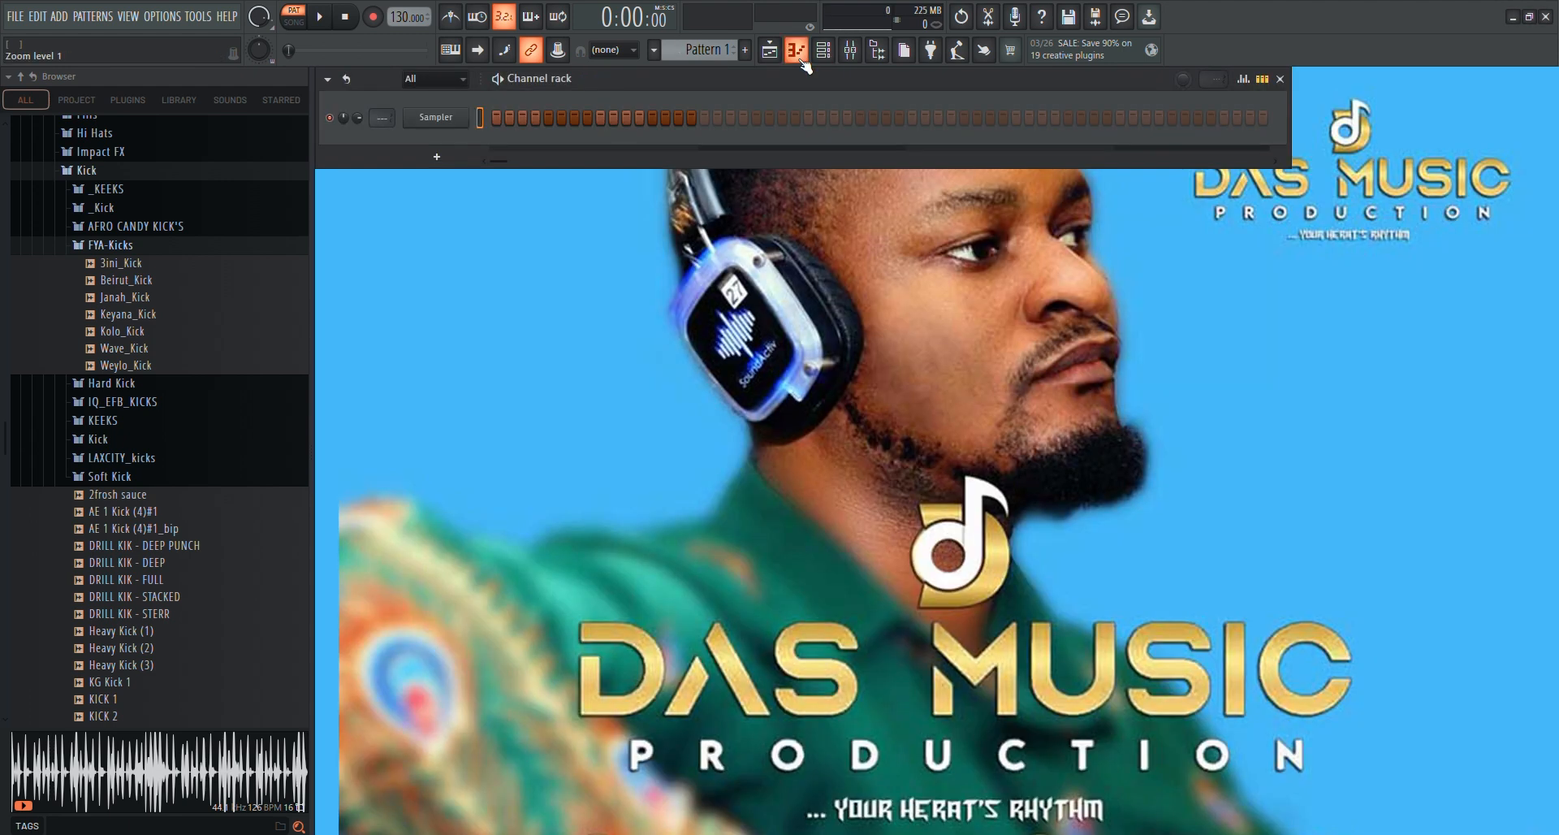
left_click(771, 57)
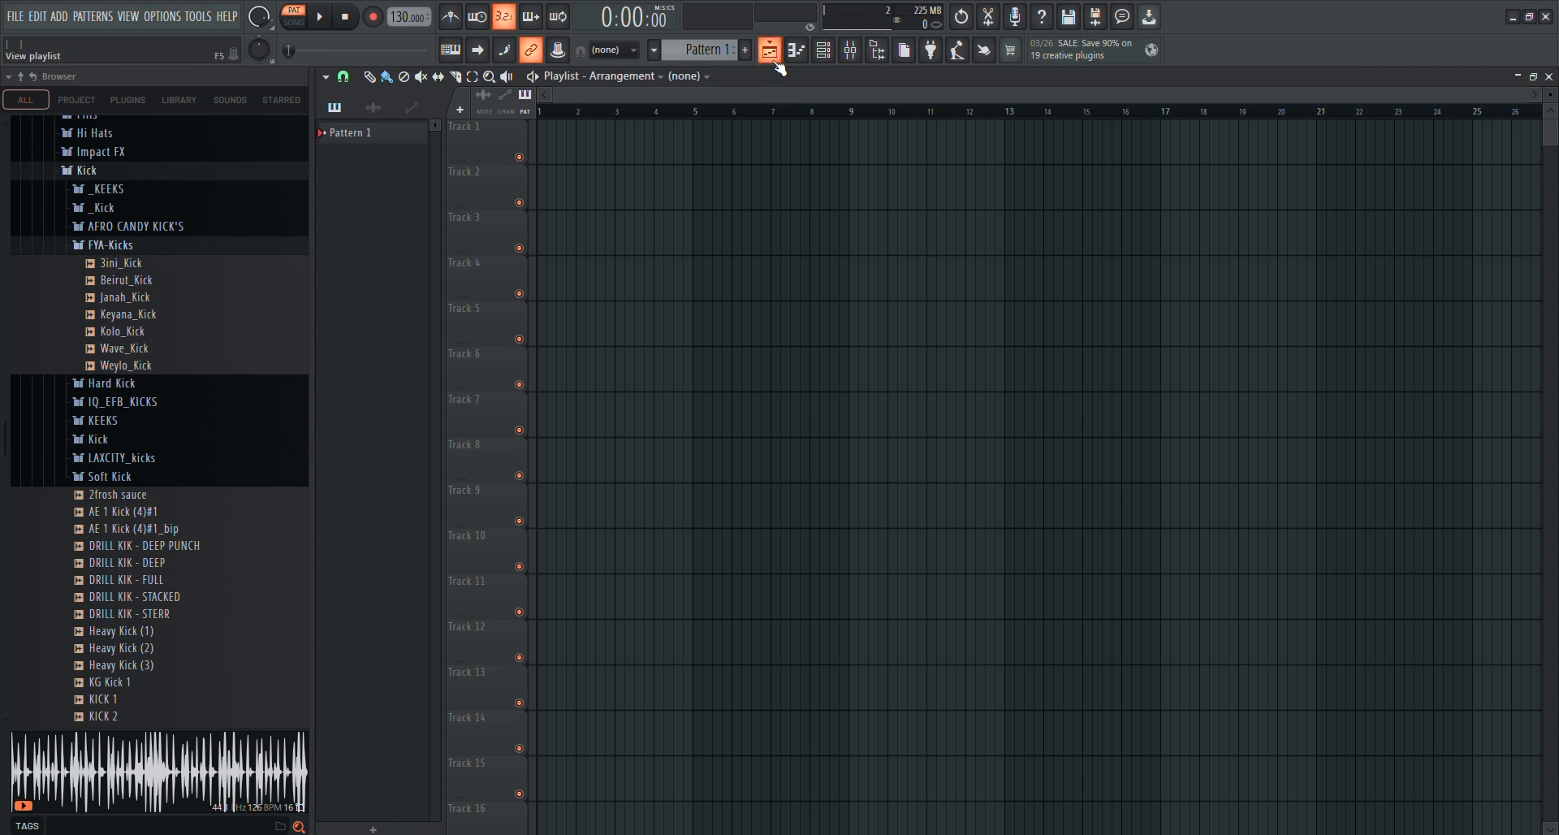
left_click(771, 56)
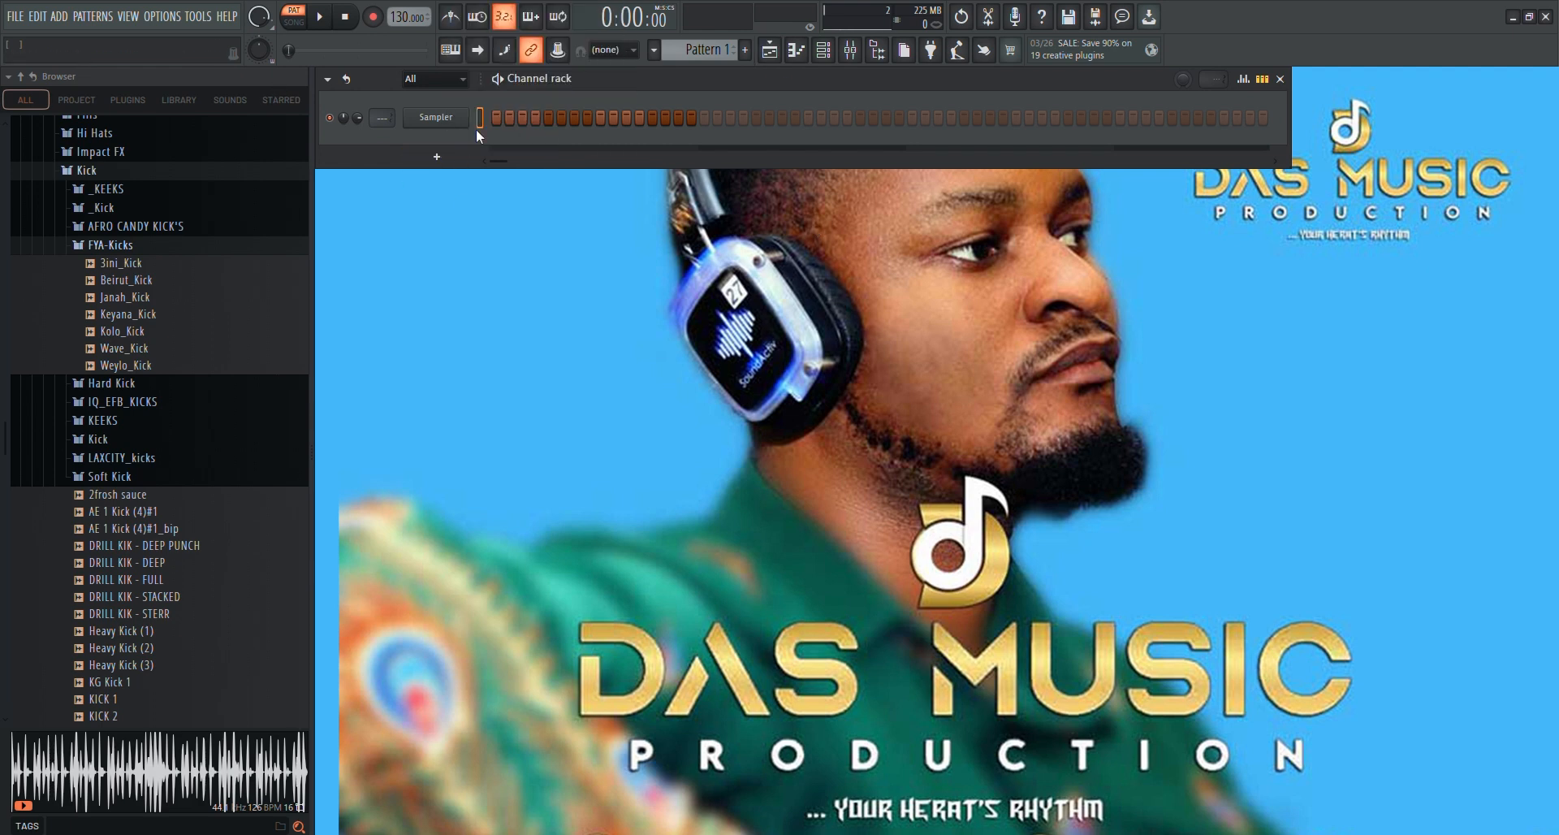
left_click(821, 52)
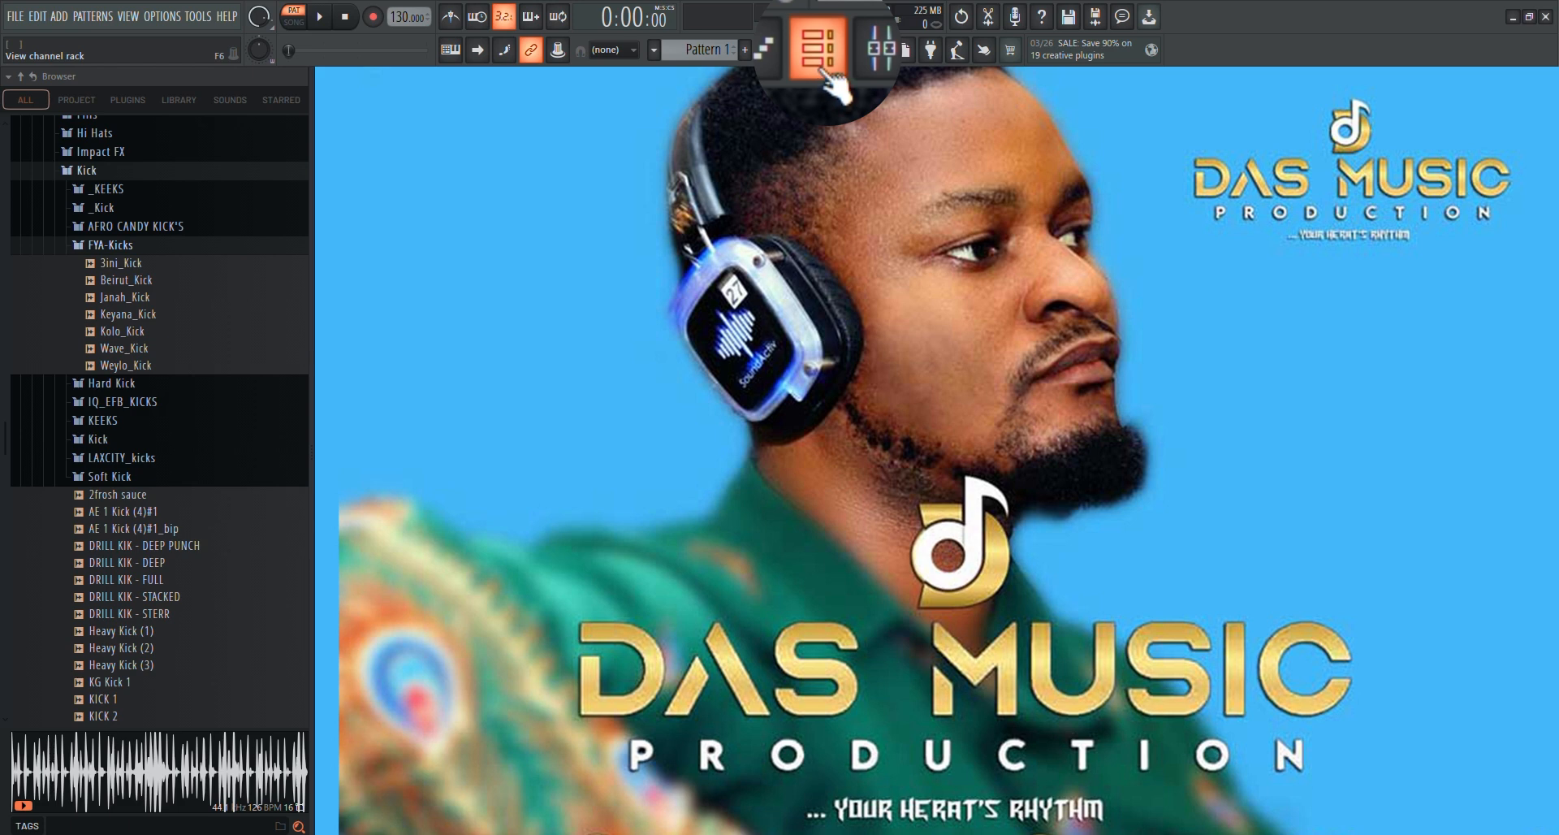
left_click(822, 52)
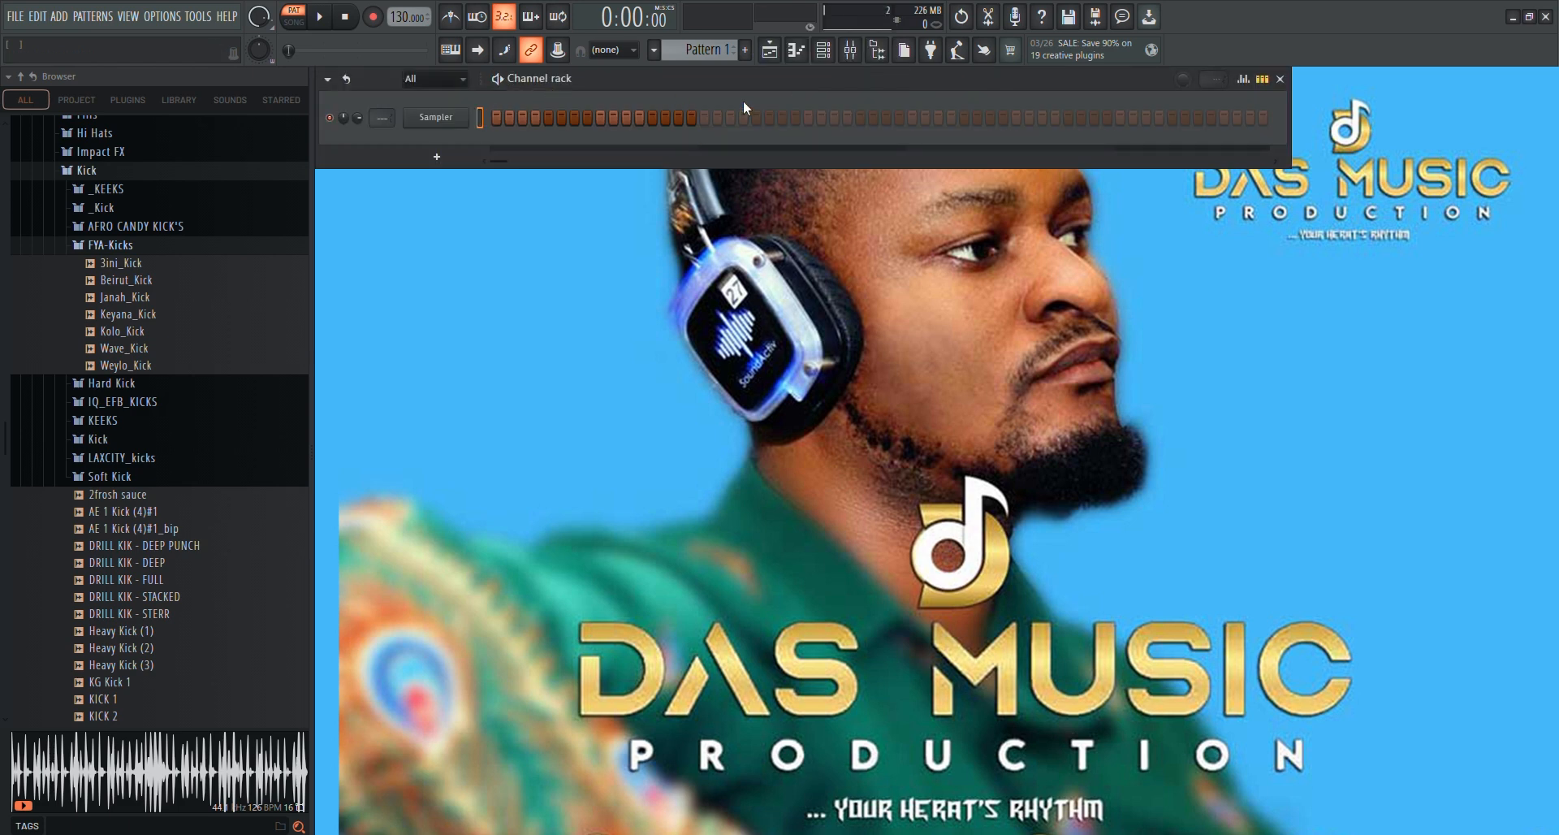
Show the playlist and channel rack, and add the Arcade instrument as a new channel
left_click(768, 57)
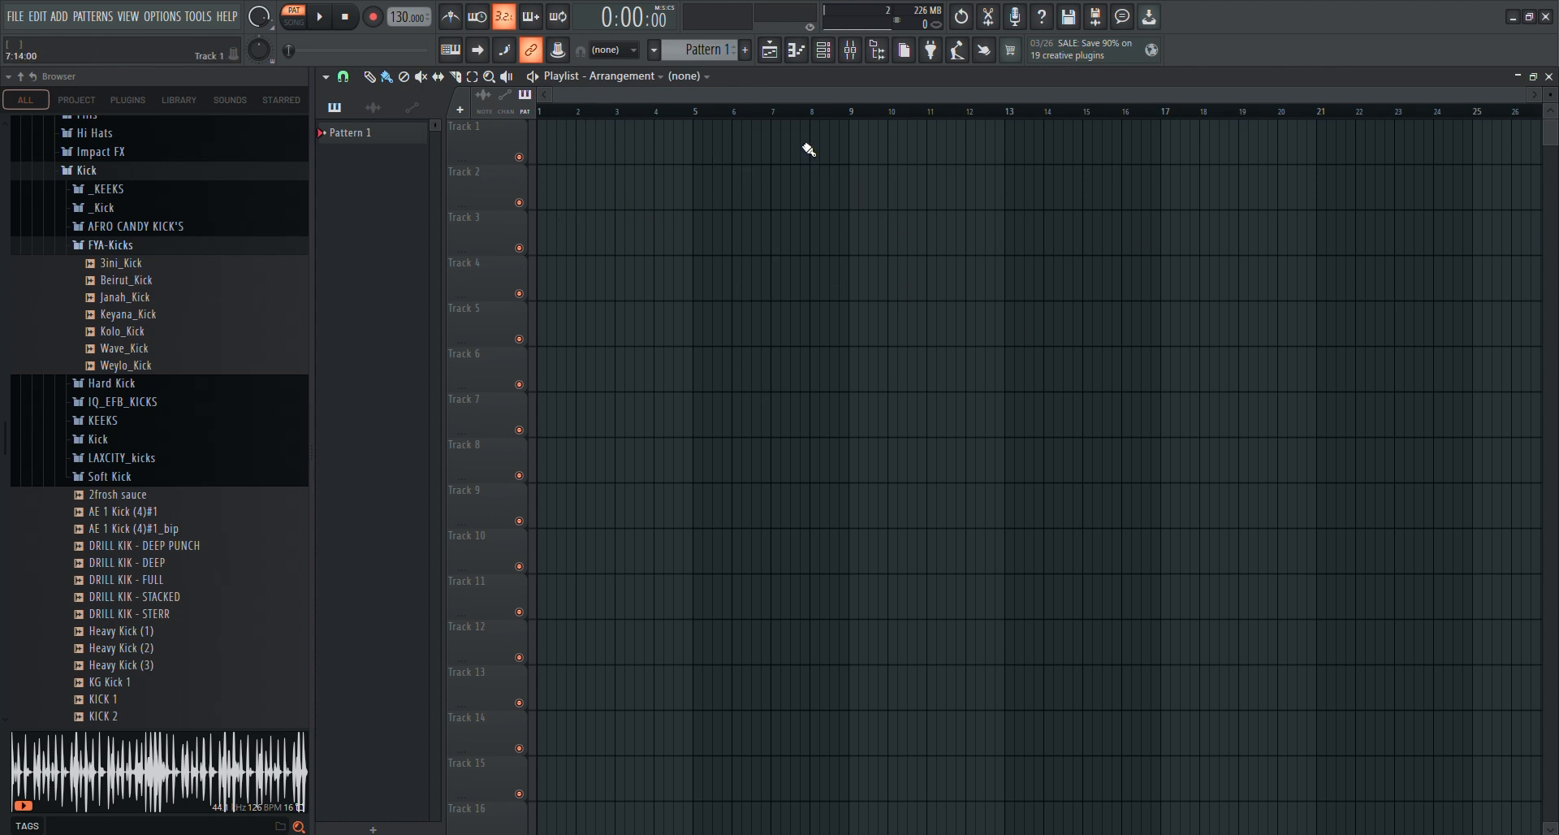
left_click(822, 51)
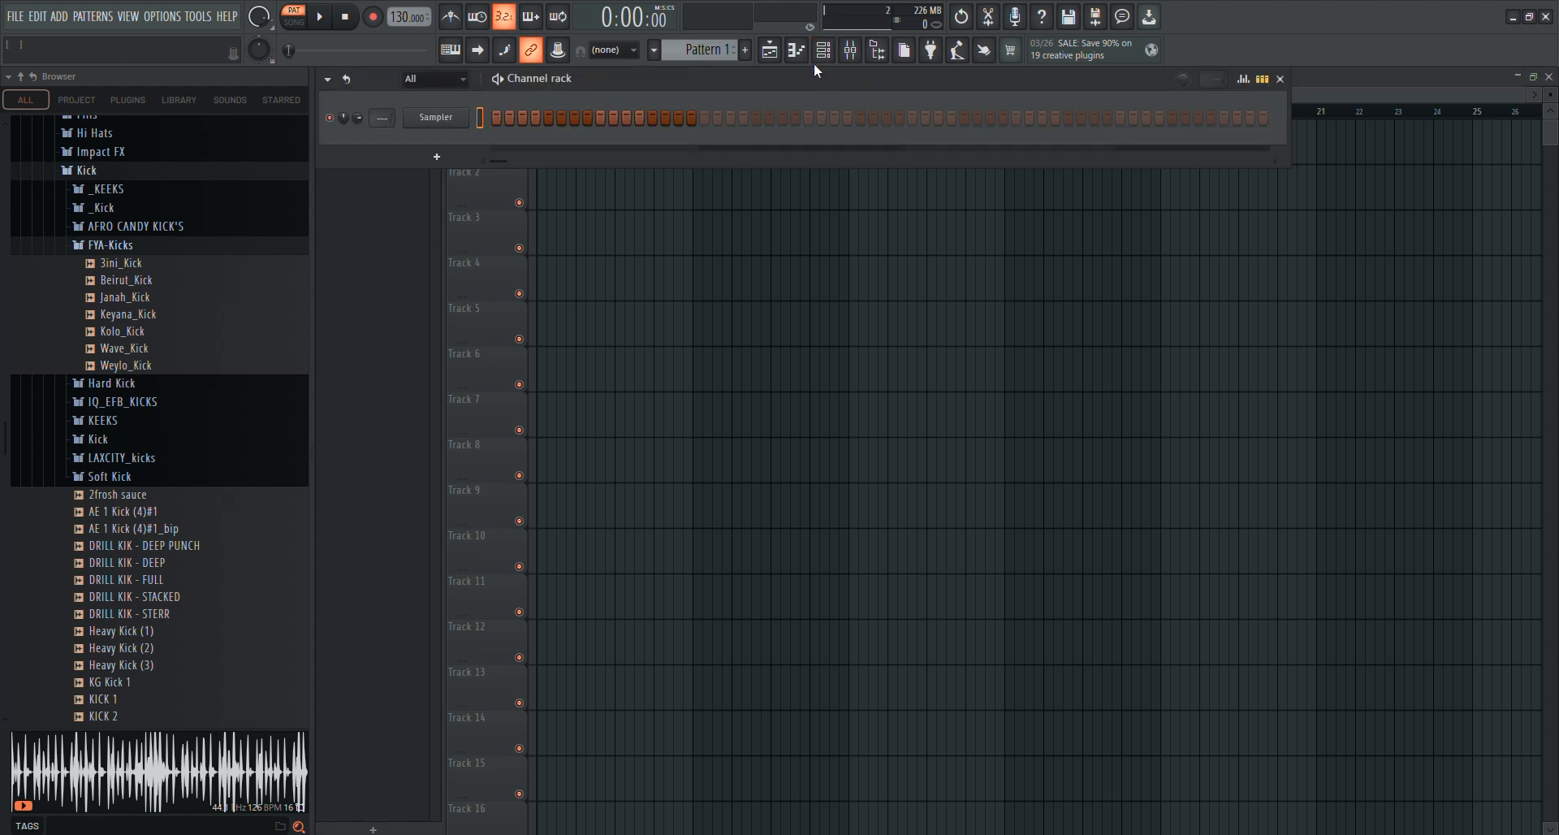
left_click(442, 155)
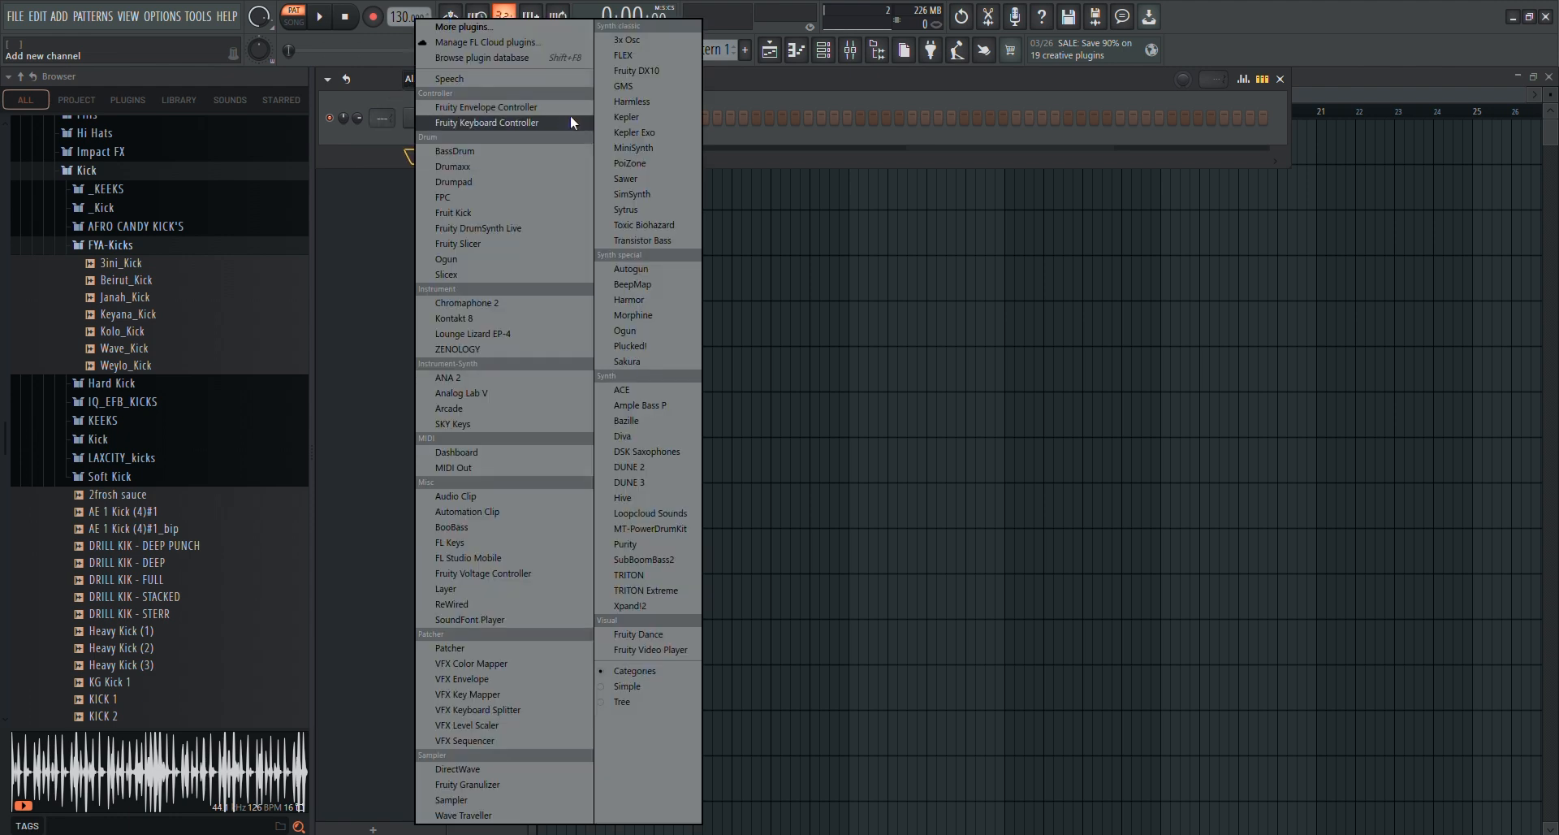
left_click(478, 408)
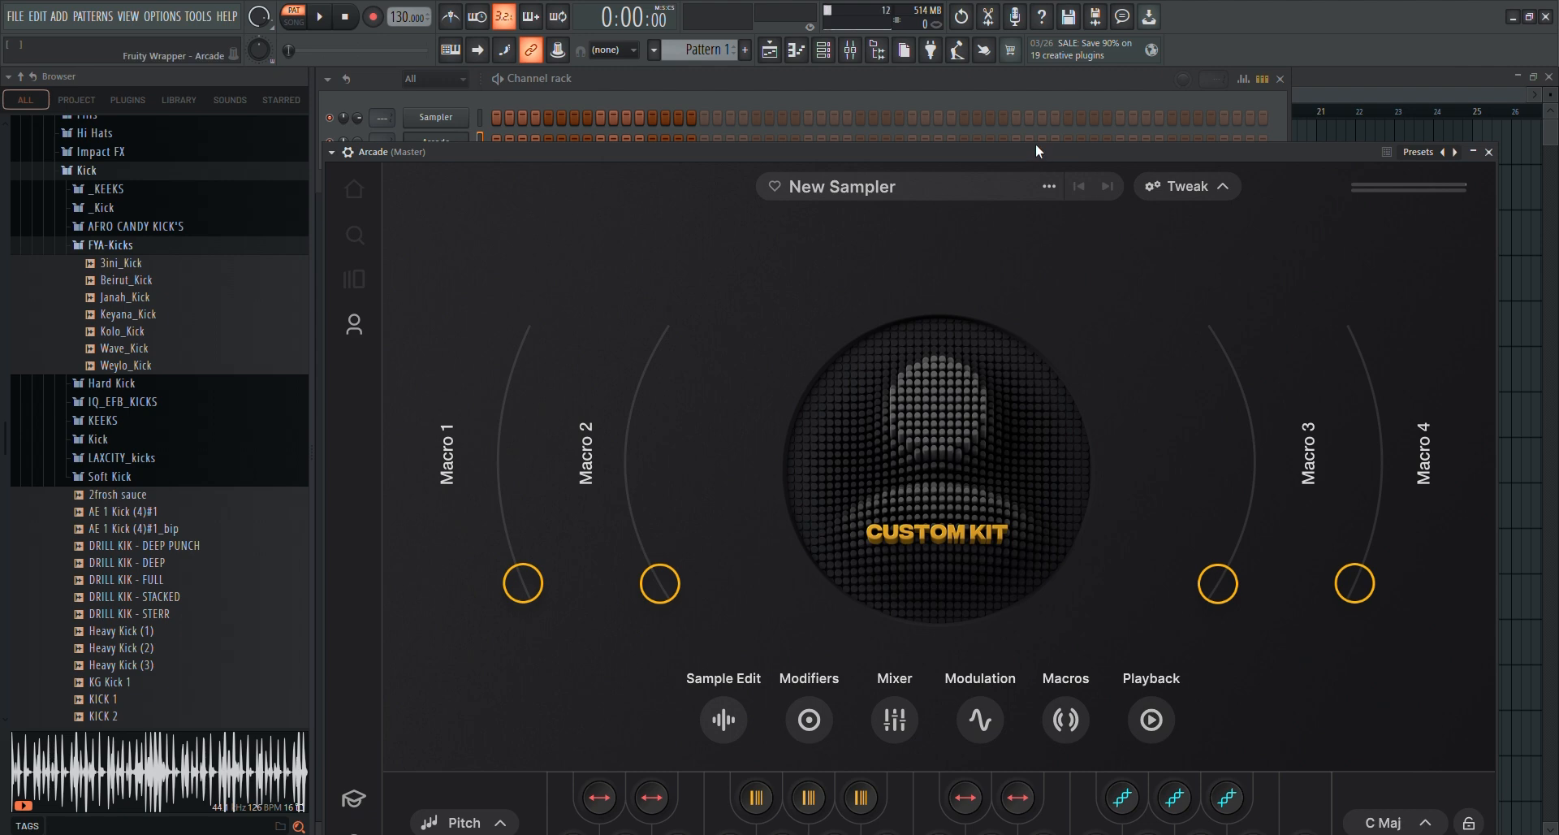
Set Arcade's window size to Medium in its settings while staying offline, and reposition the plugin window over the playlist
left_click_drag(1035, 146, 1031, 101)
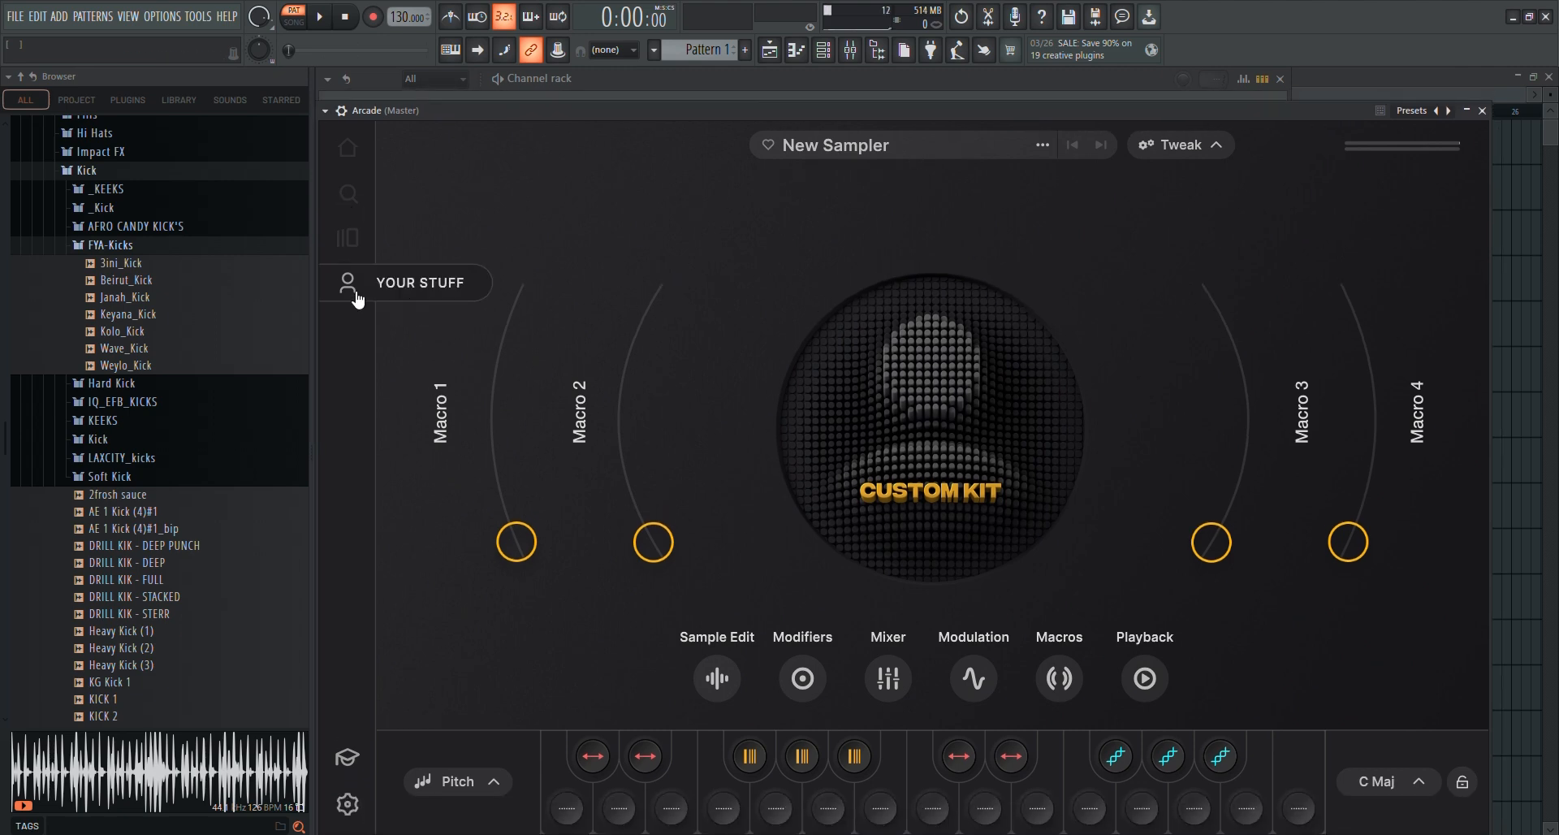
left_click(346, 804)
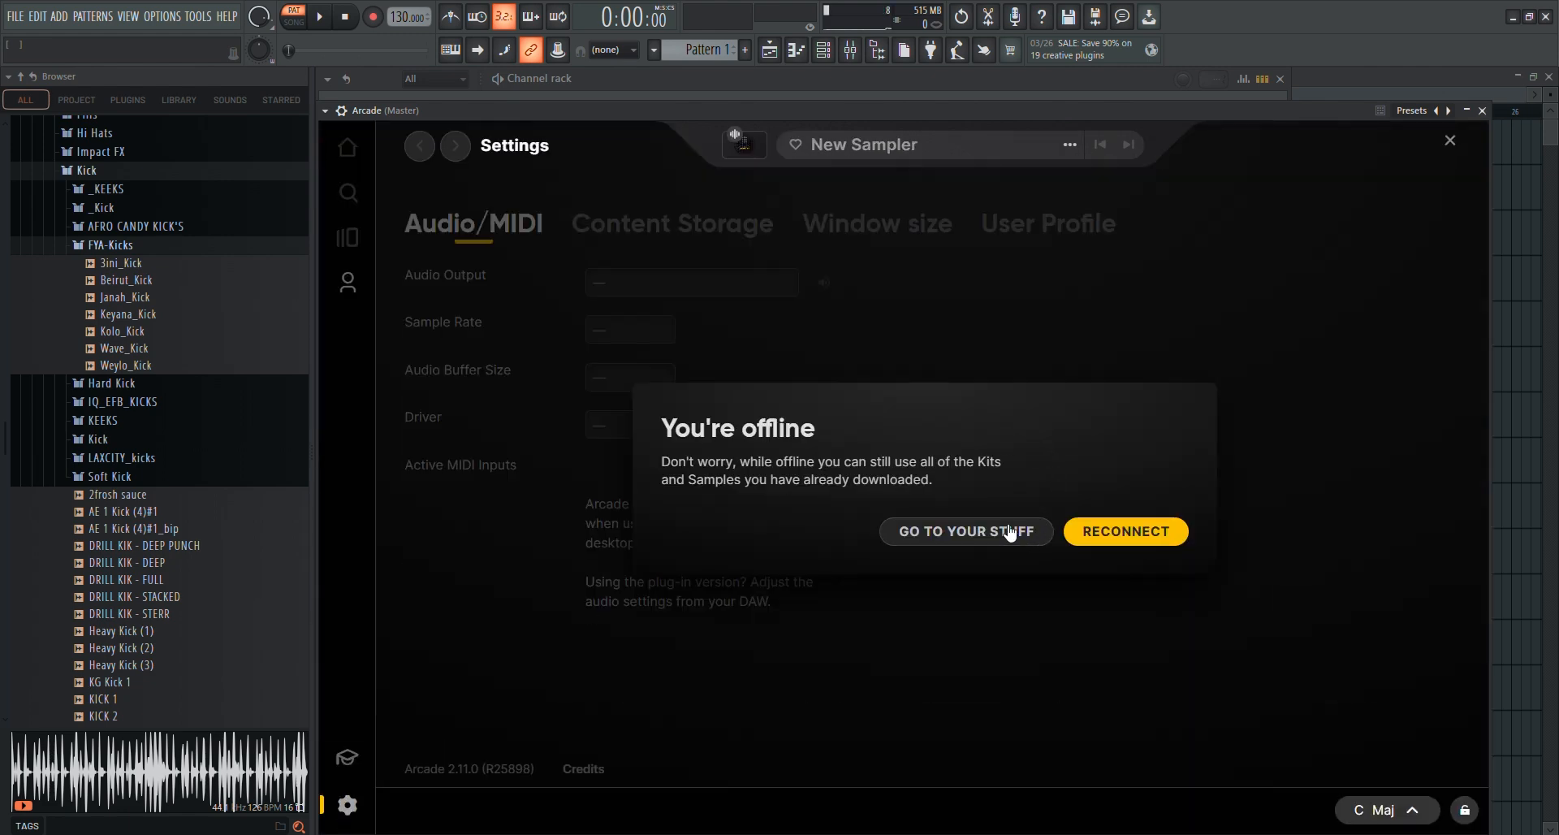
left_click(971, 531)
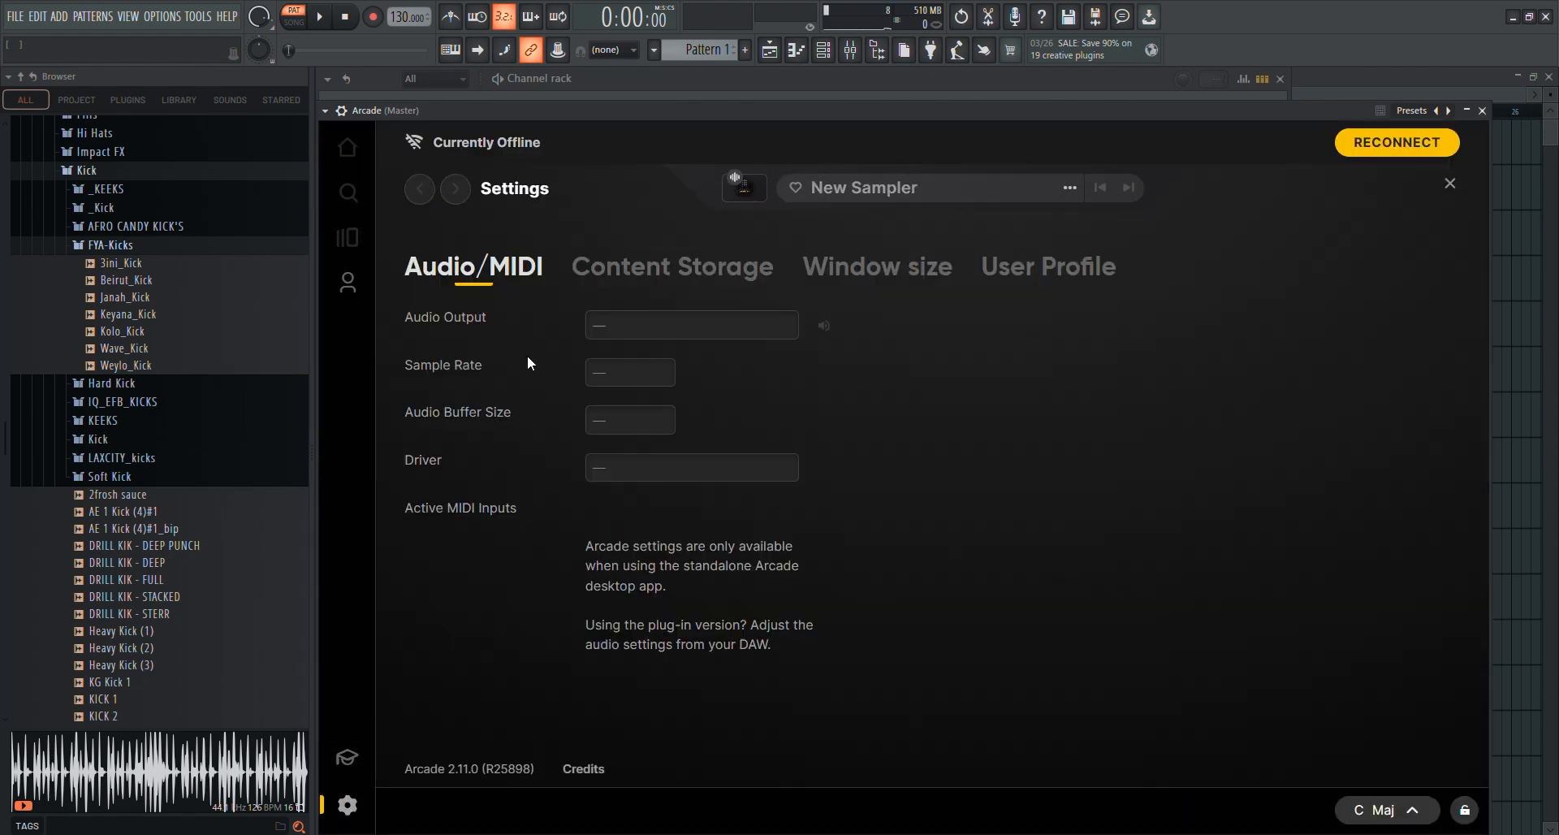
left_click(908, 280)
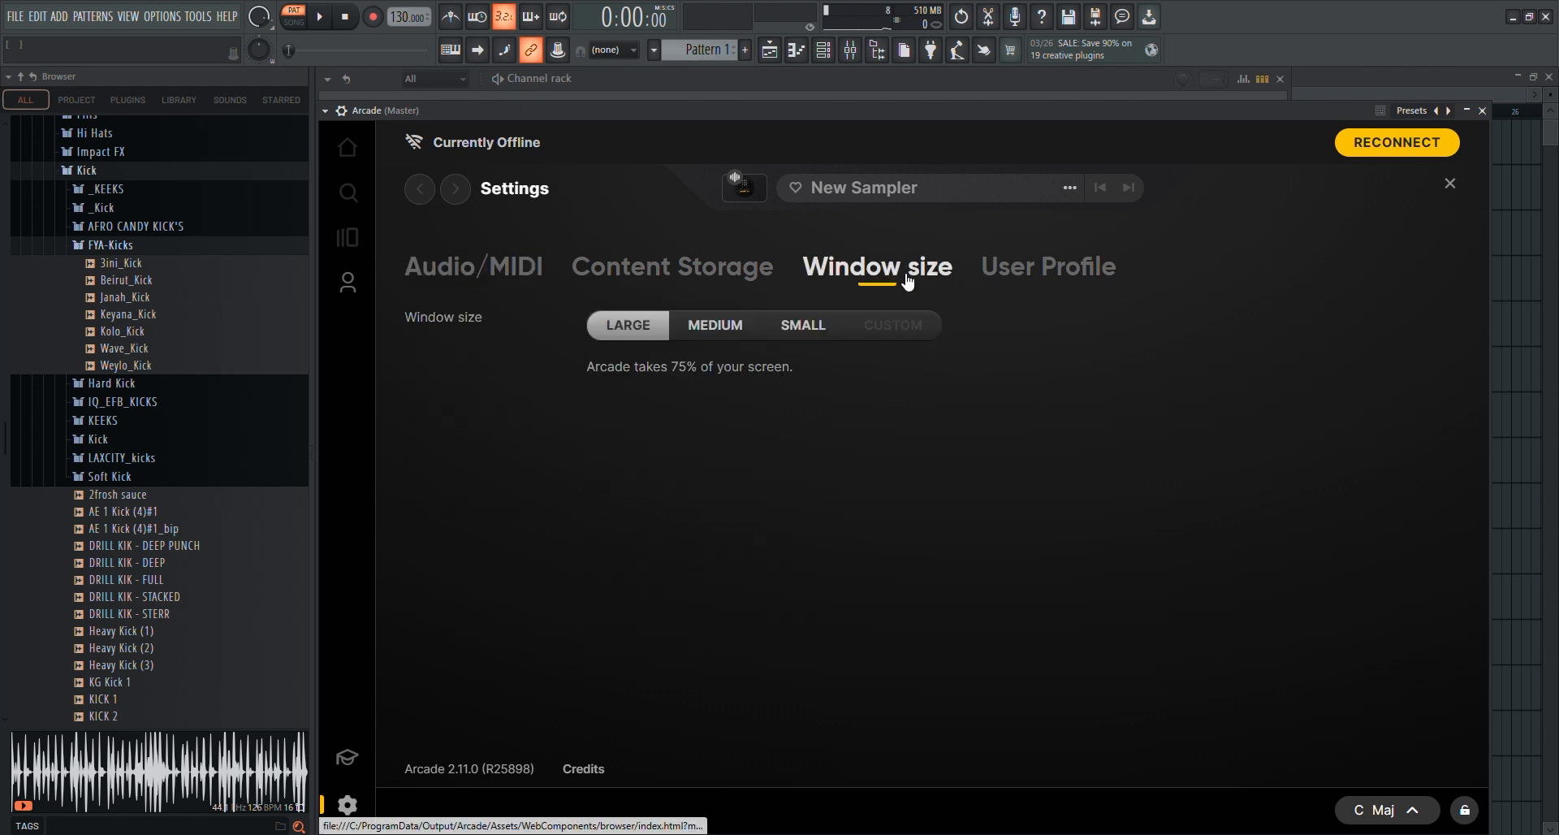
left_click(714, 324)
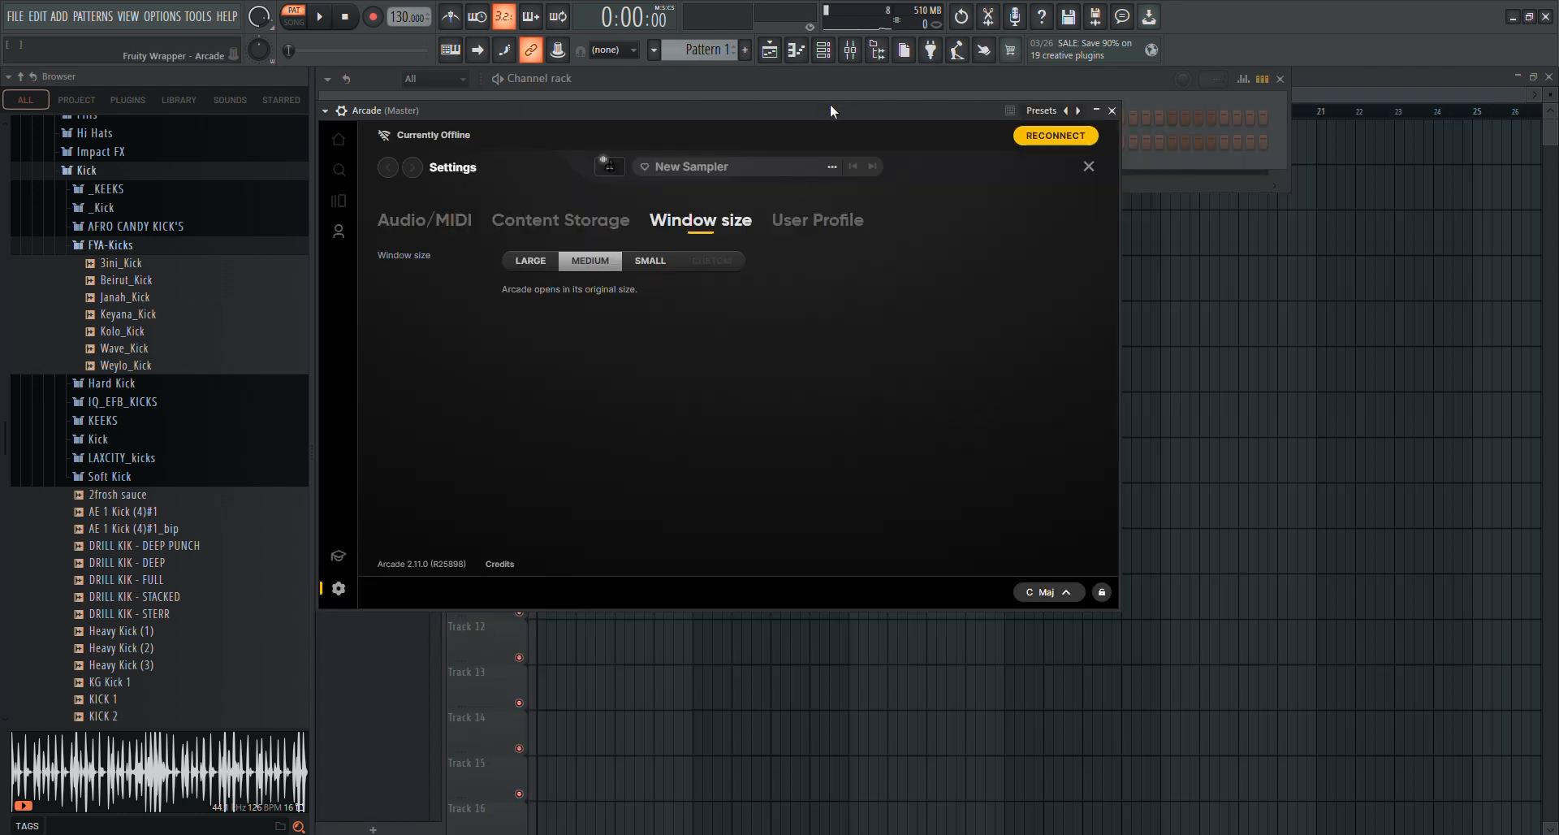
left_click_drag(830, 111, 910, 137)
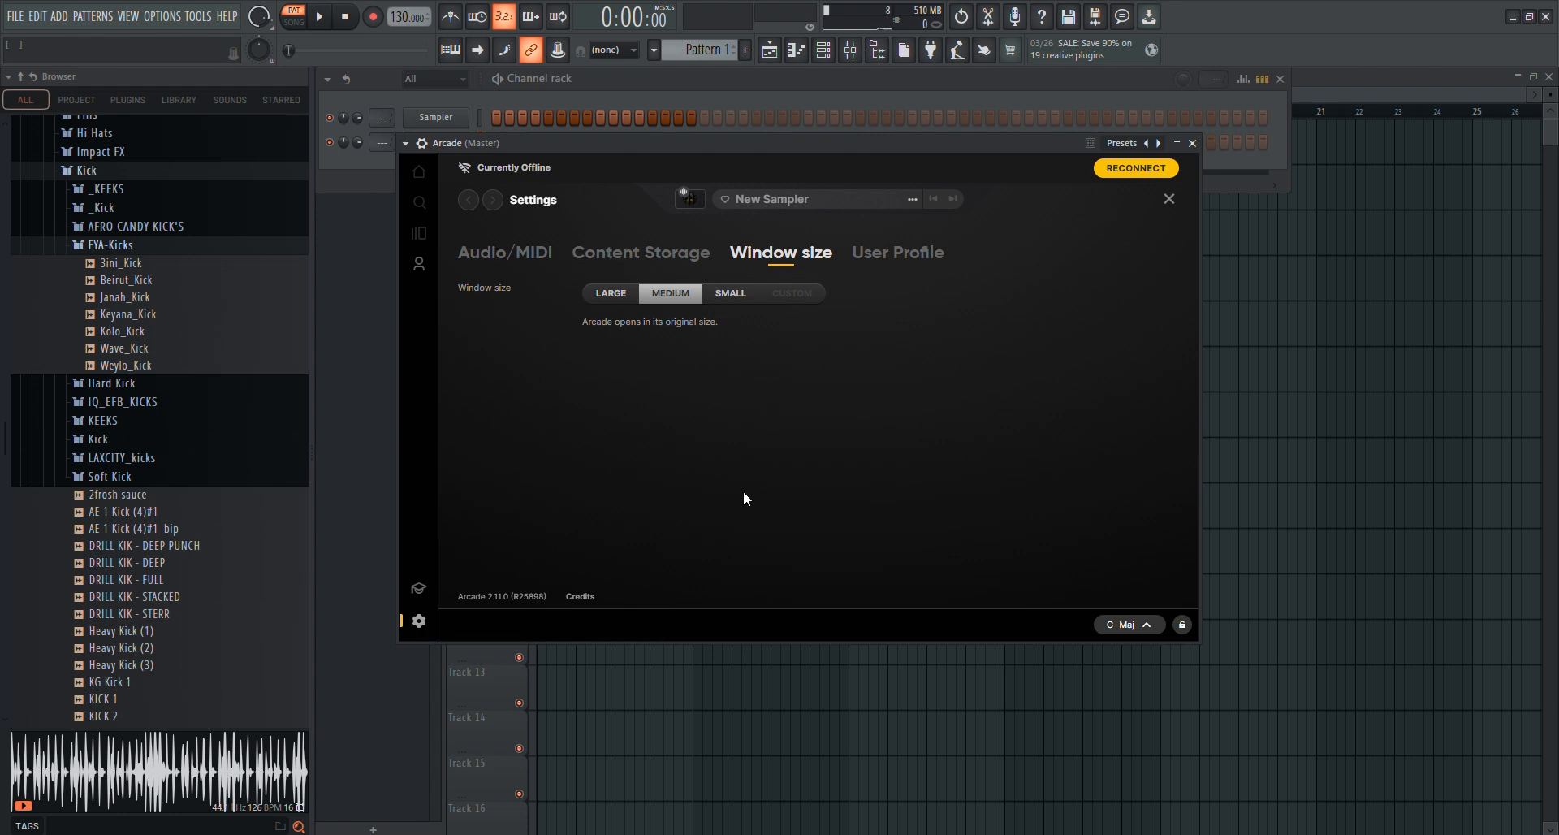
Browse the downloaded samplers in Arcade's Your Stuff library and examine their names and descriptions
left_click(419, 265)
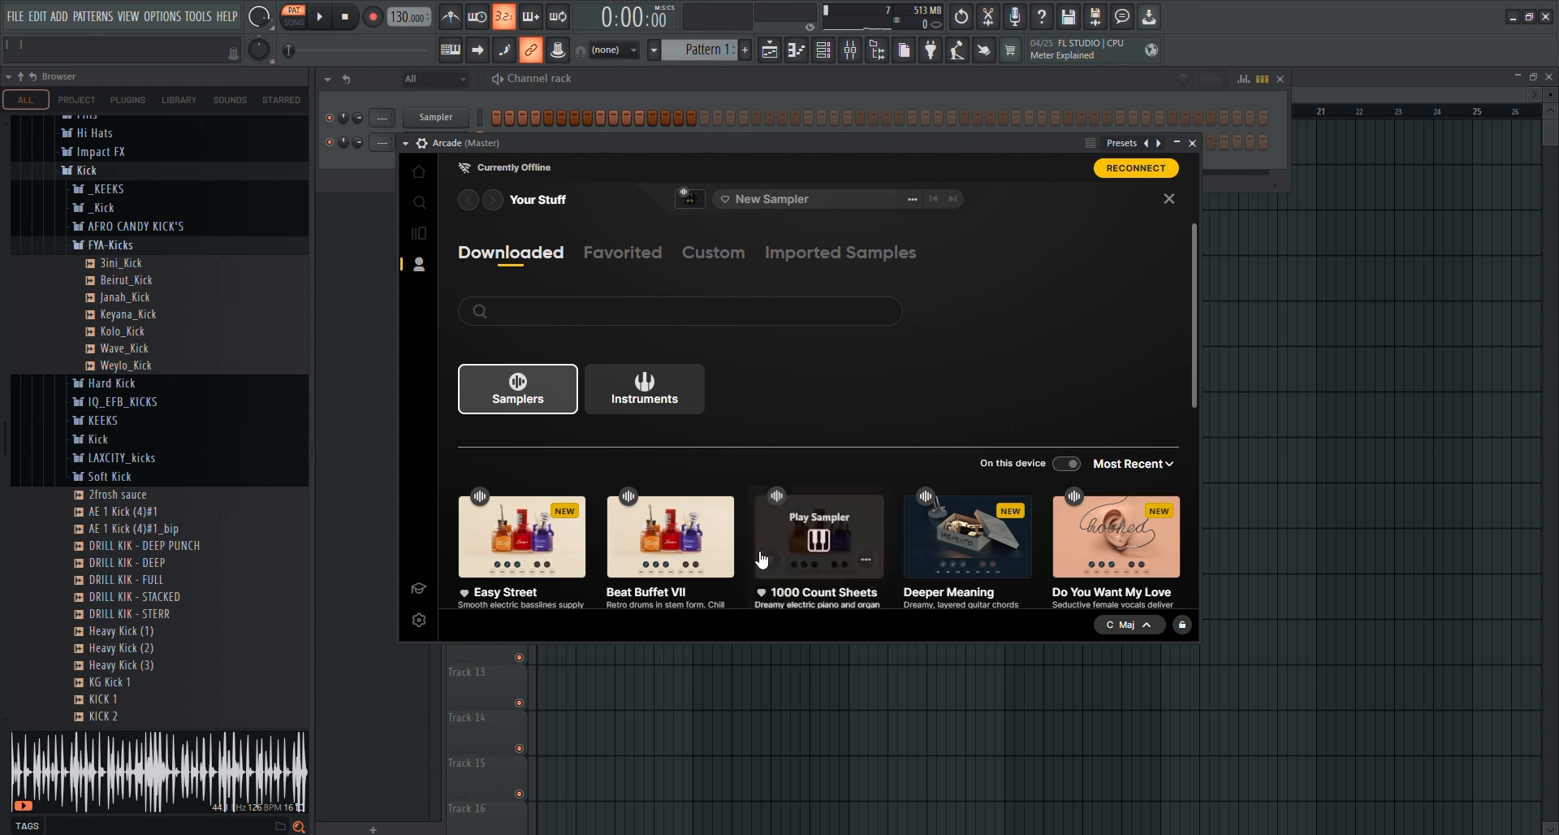
scroll(758, 556, "down", 5)
mouse_move(901, 406)
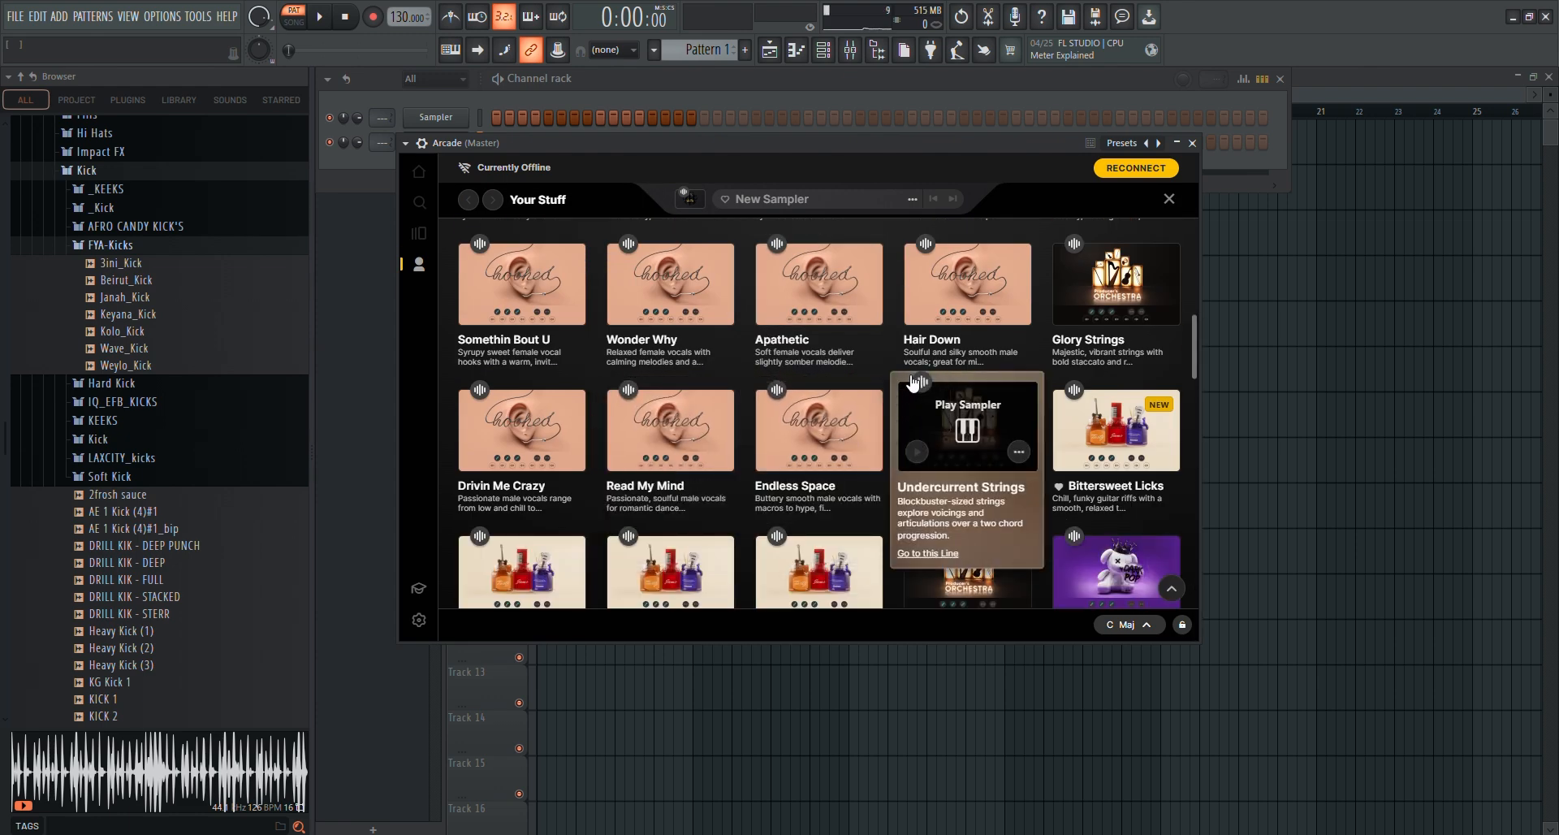
mouse_move(796, 421)
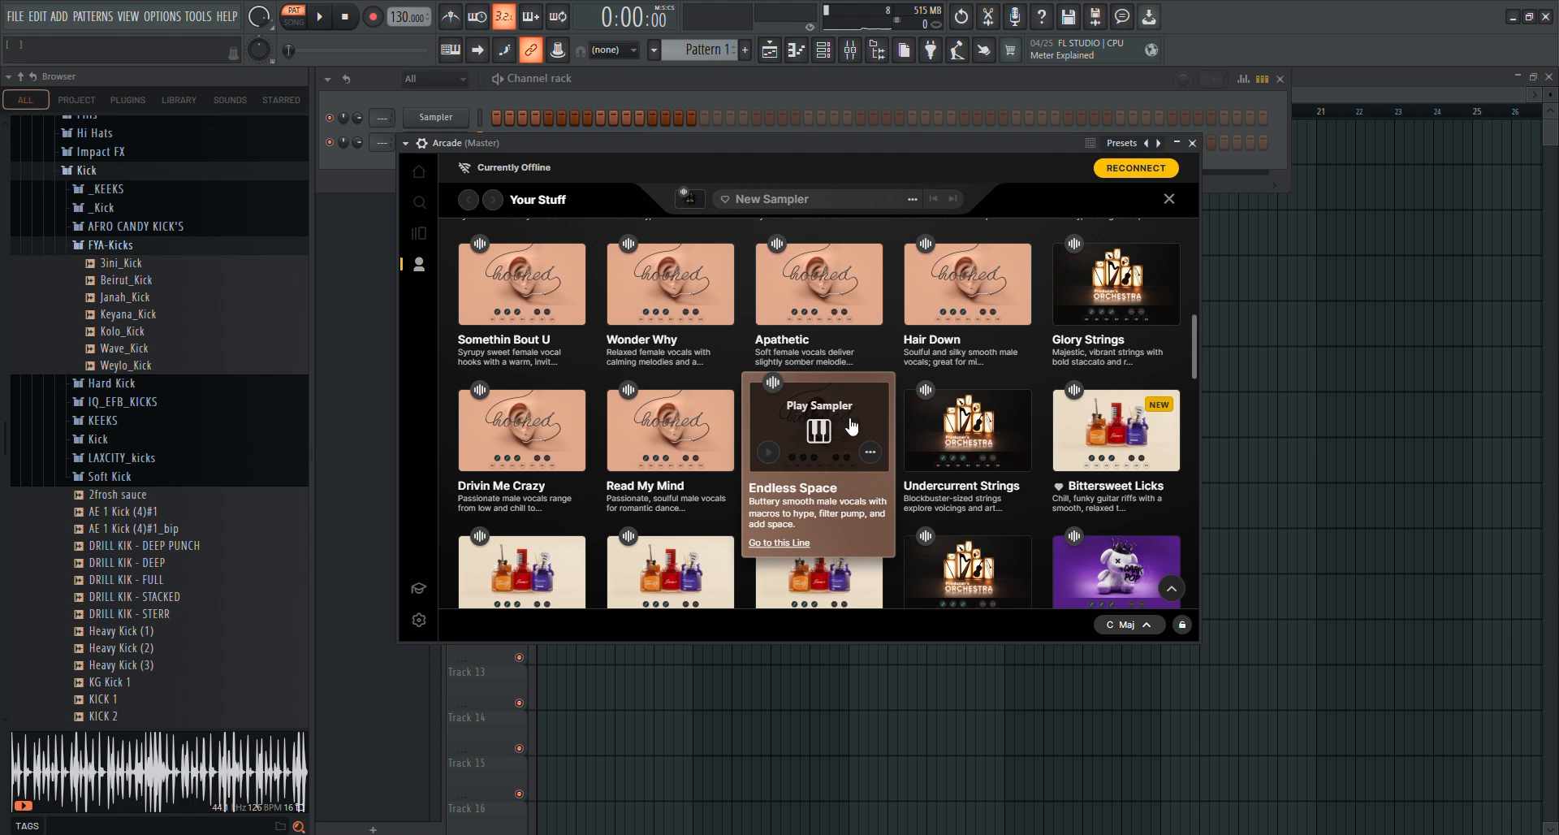
mouse_move(822, 361)
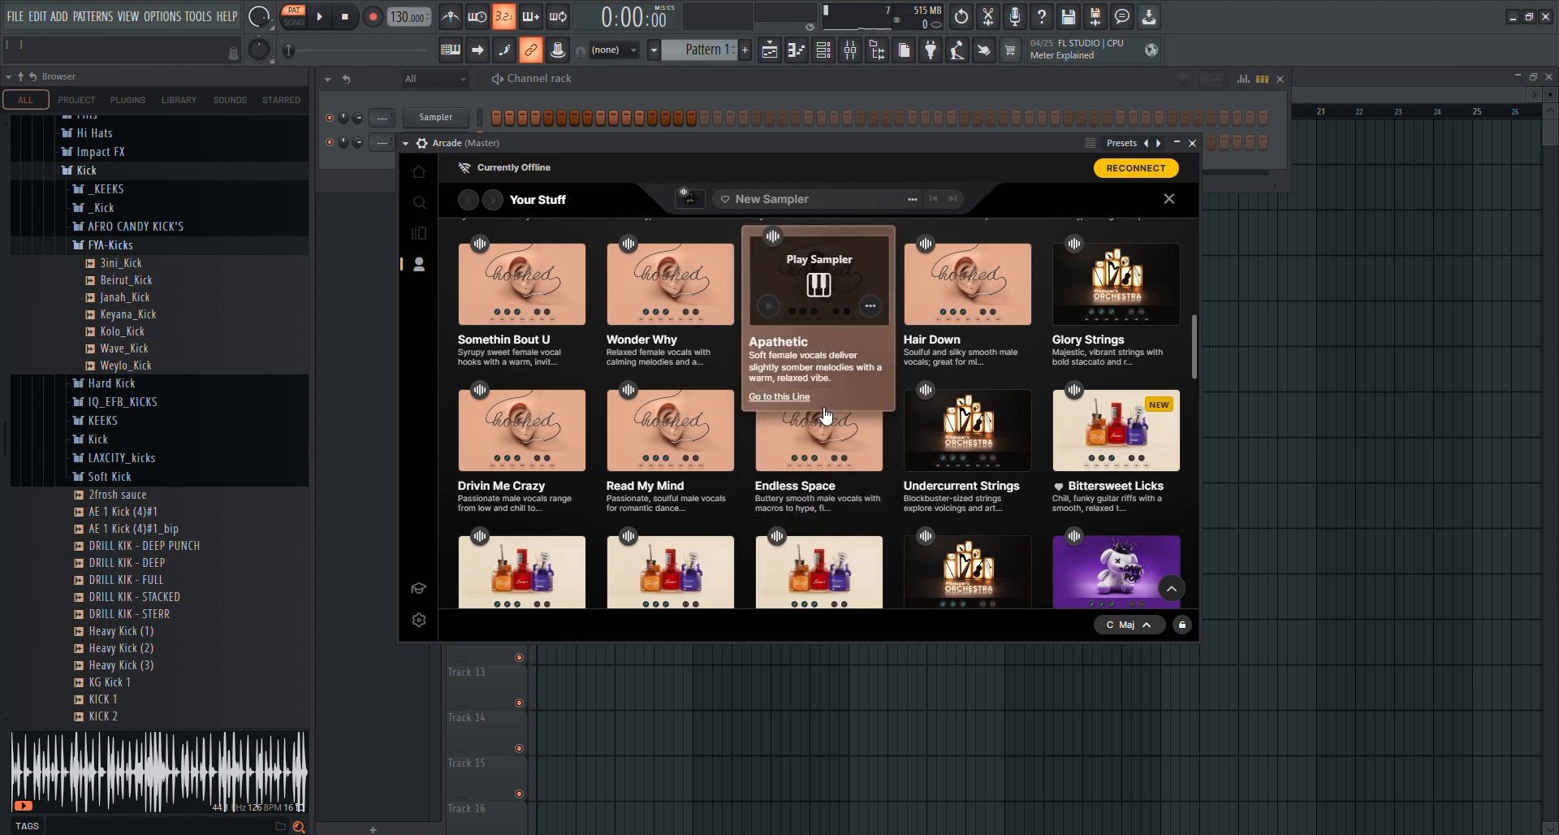
scroll(824, 414, "up", 10)
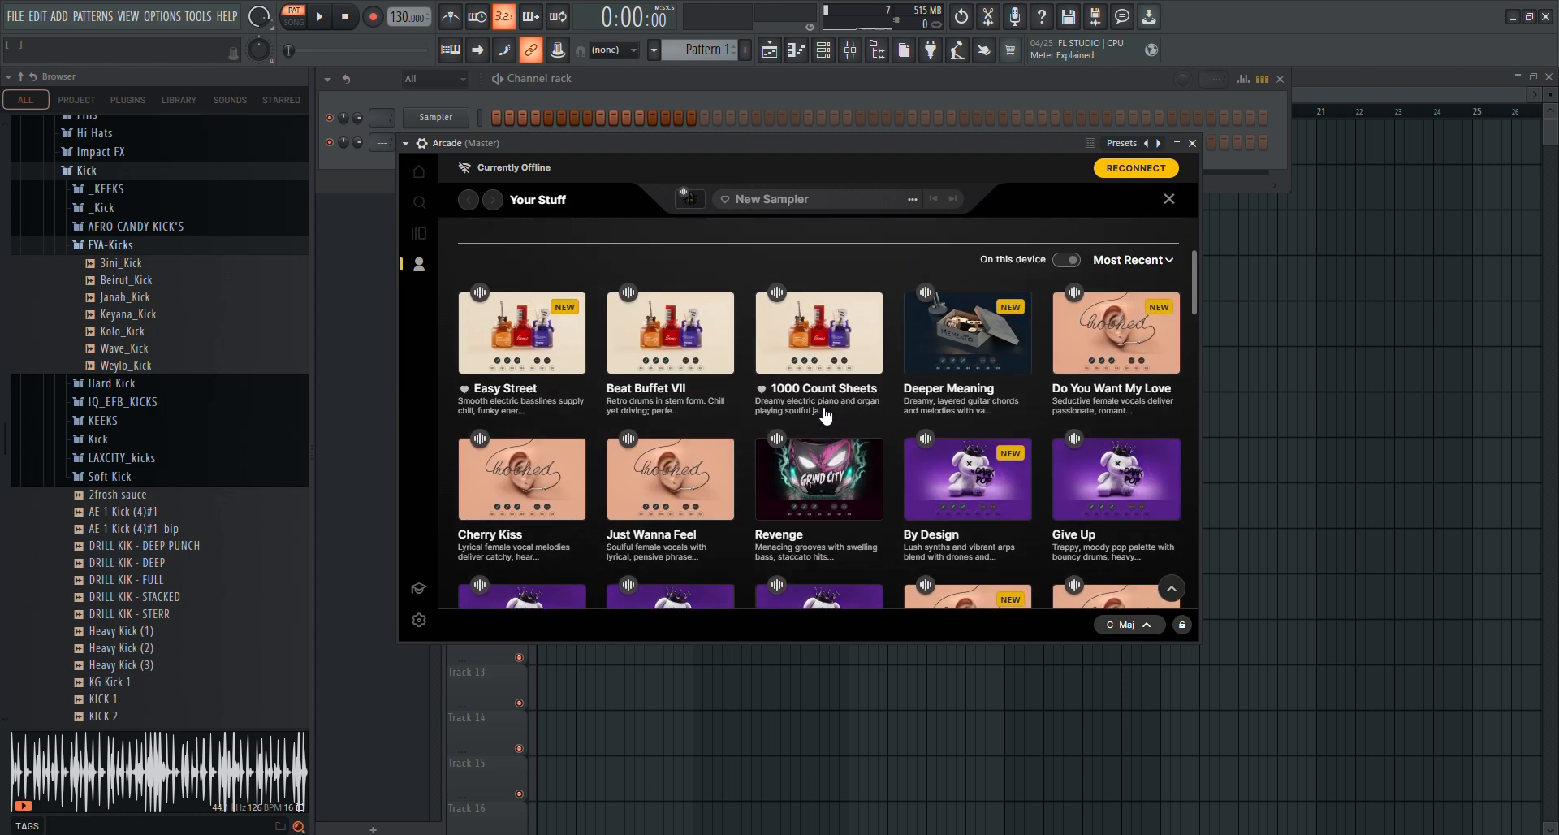
scroll(679, 400, "down", 3)
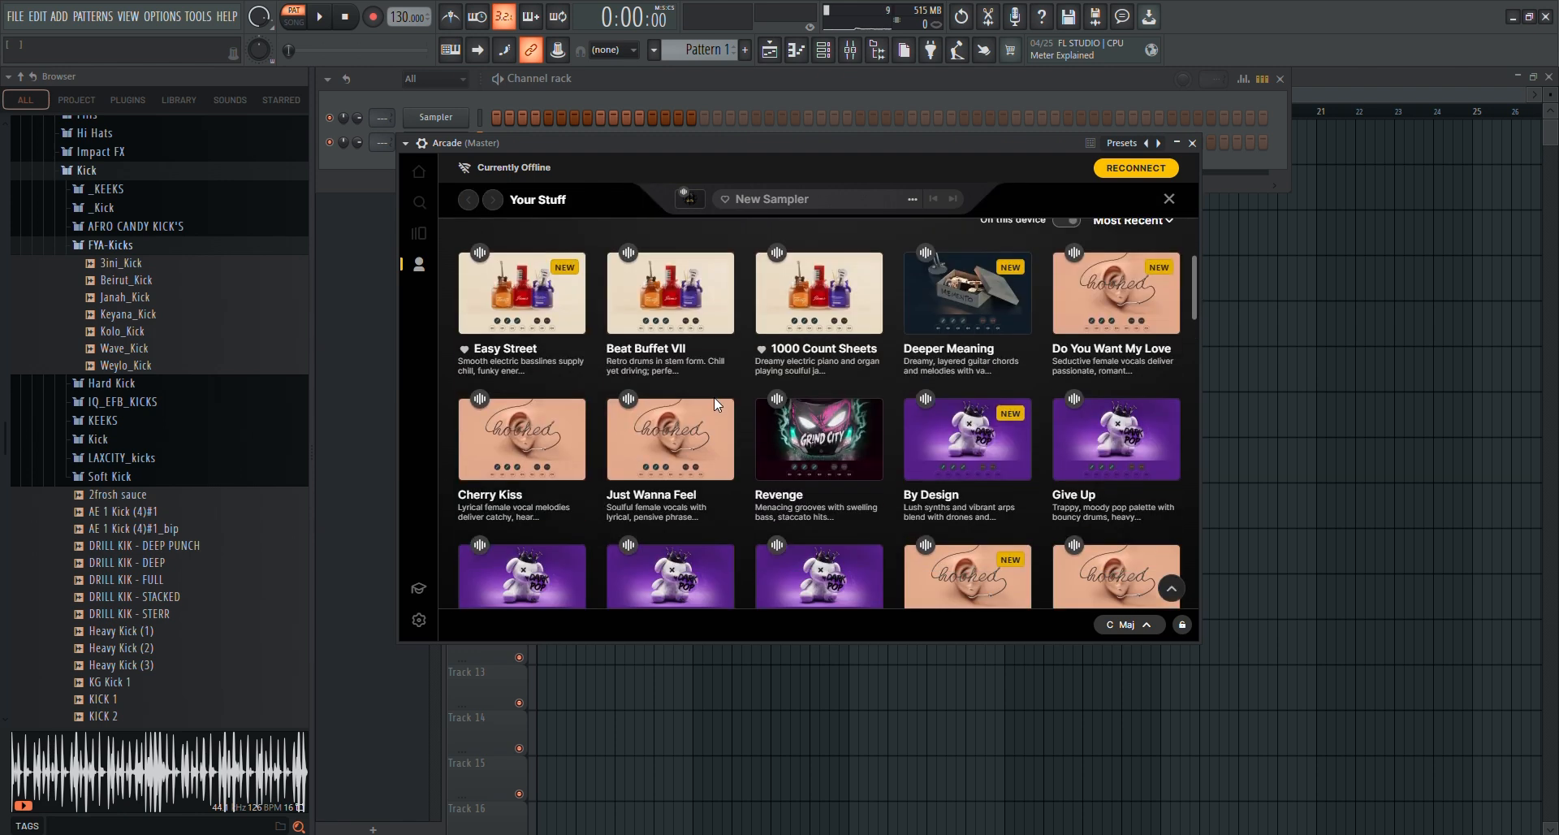
mouse_move(738, 373)
scroll(747, 368, "up", 3)
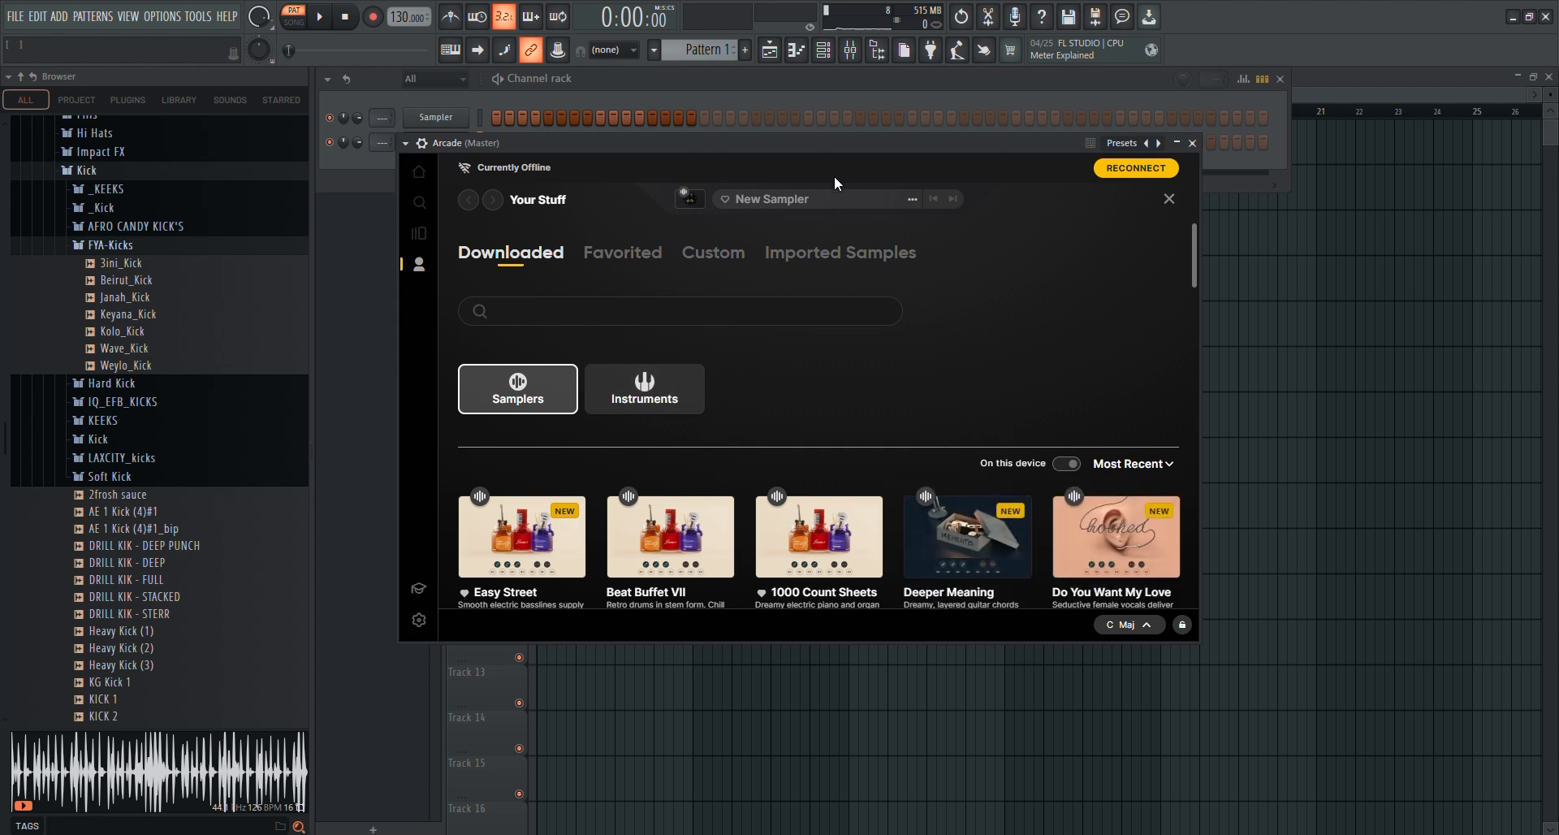
scroll(649, 532, "down", 1)
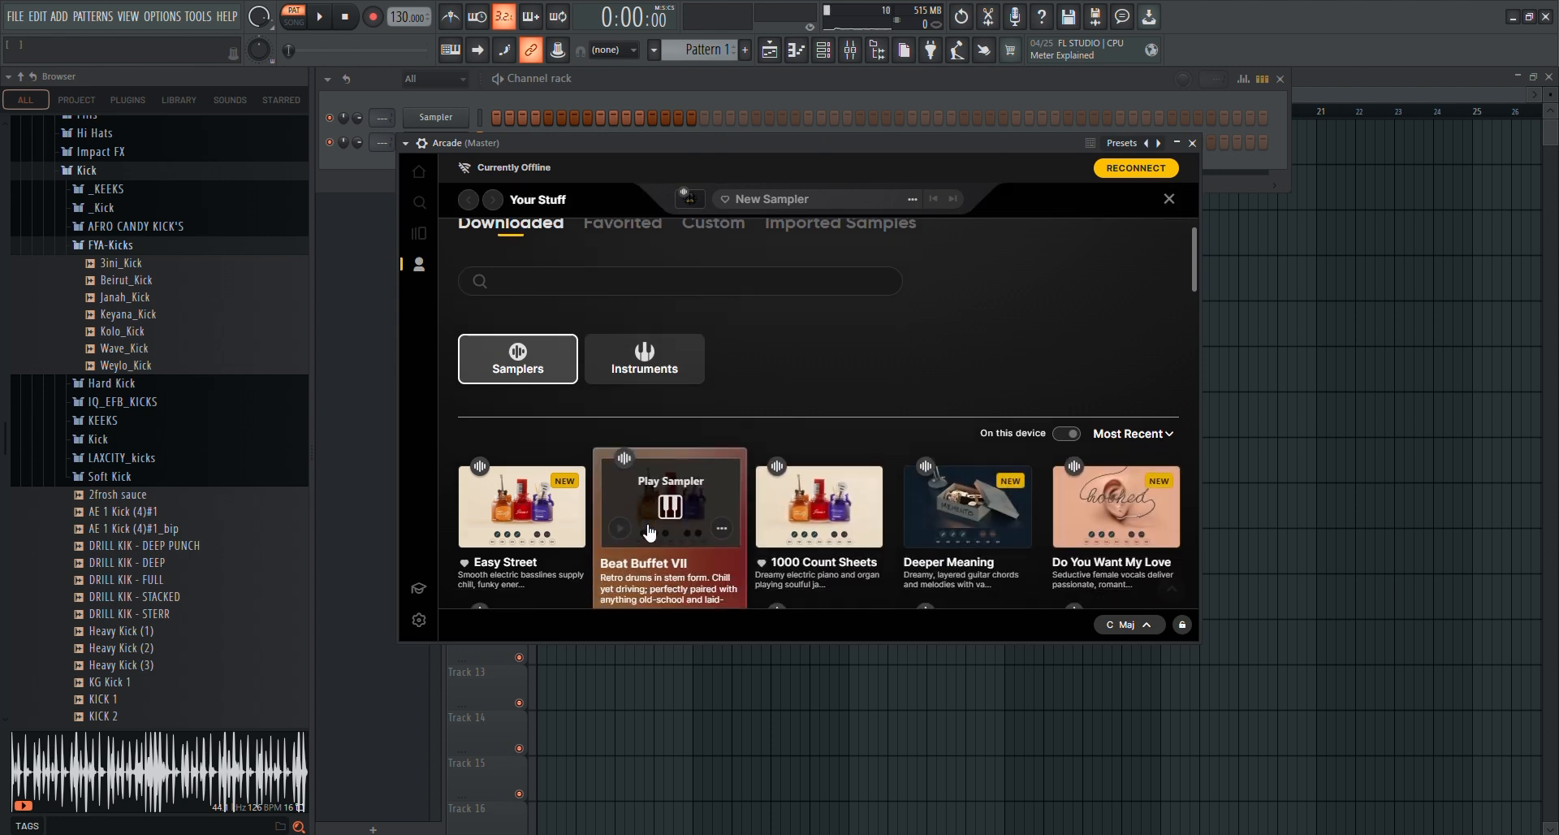
scroll(650, 532, "down", 3)
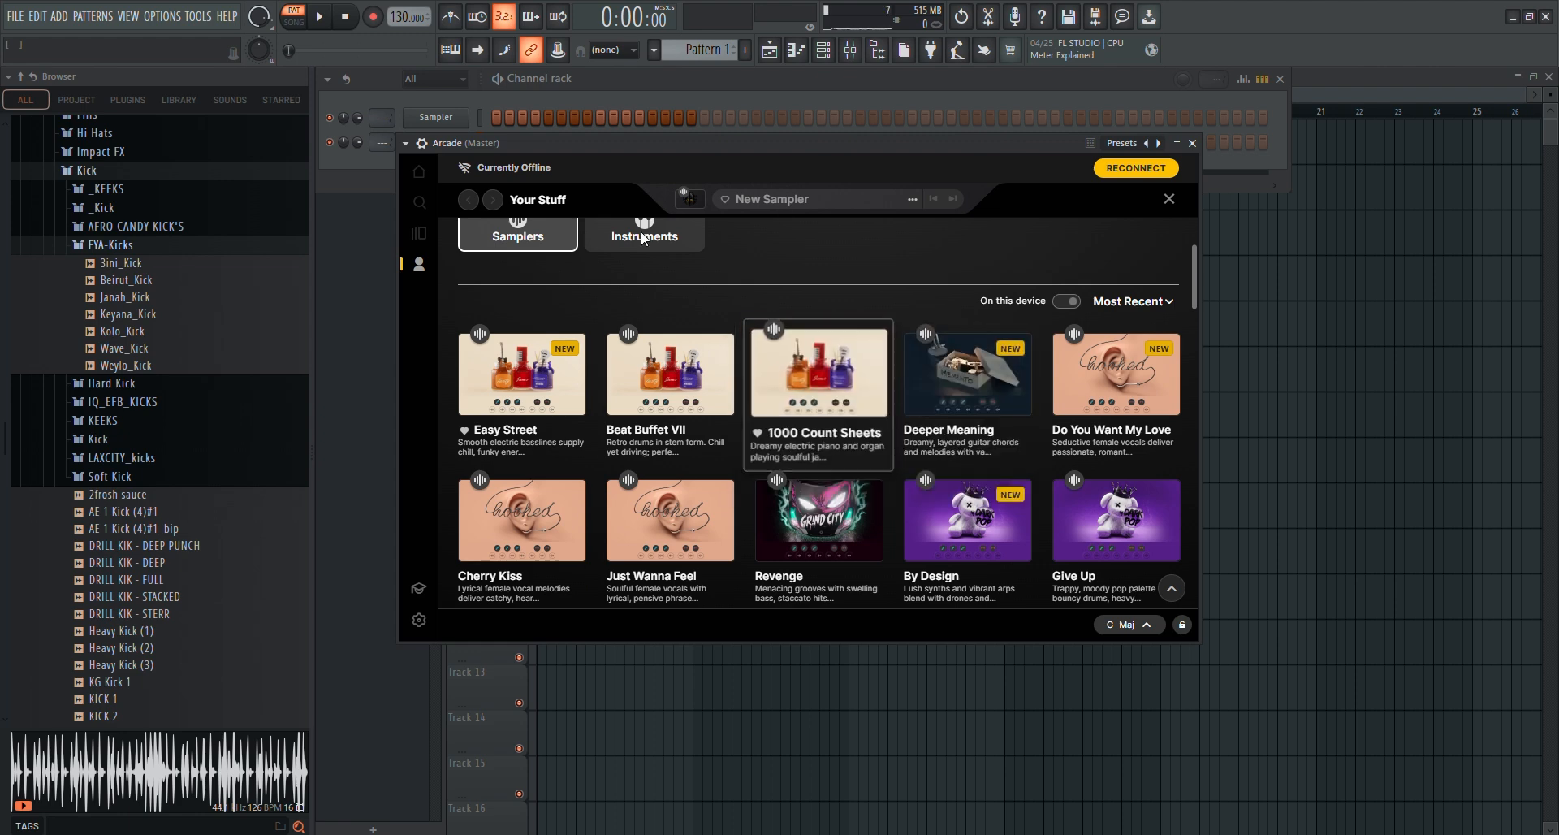
scroll(887, 397, "up", 4)
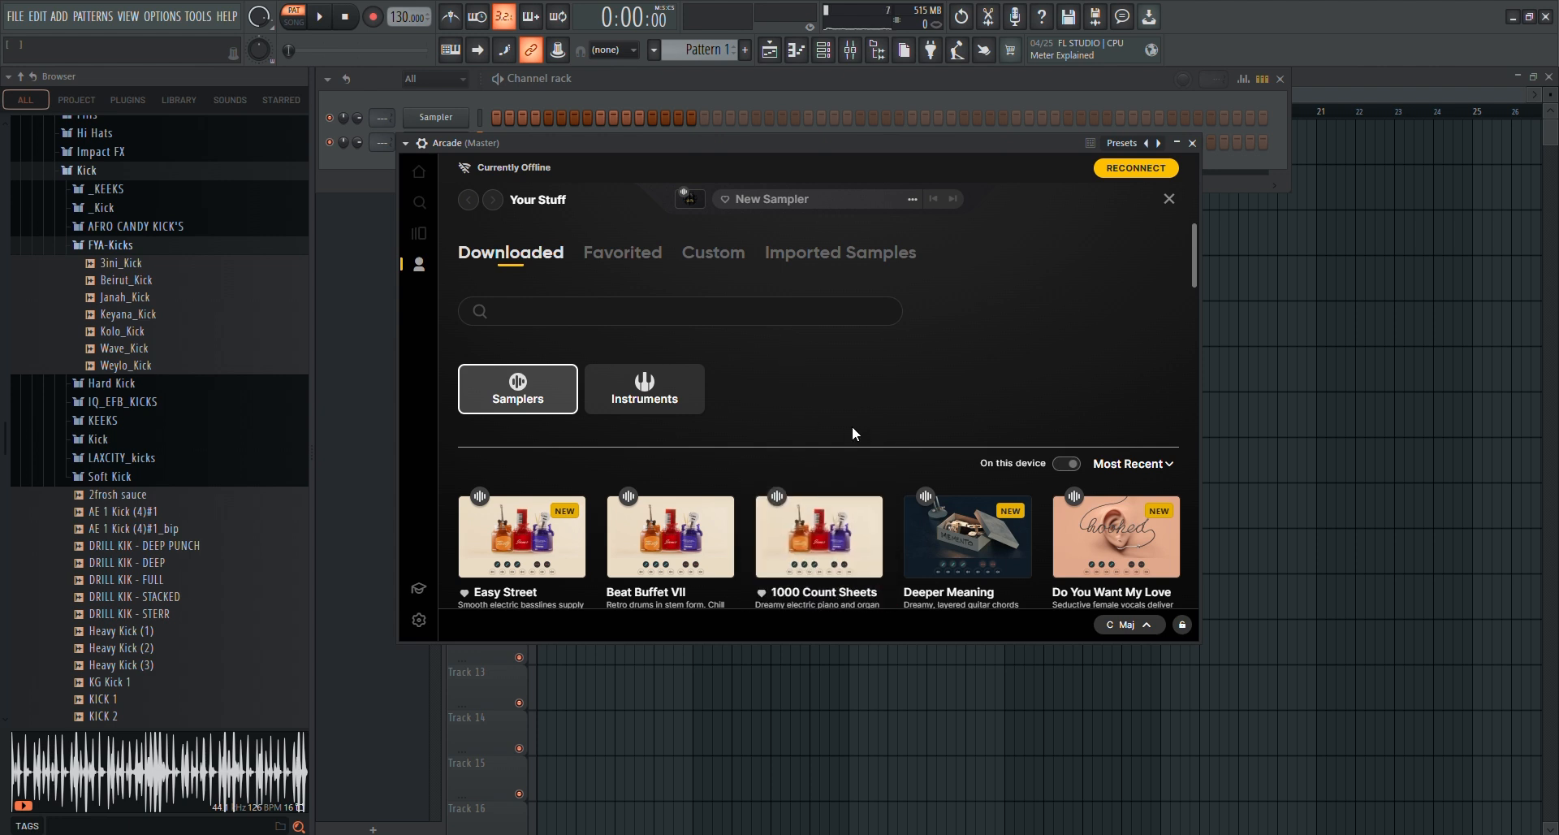
scroll(808, 428, "down", 4)
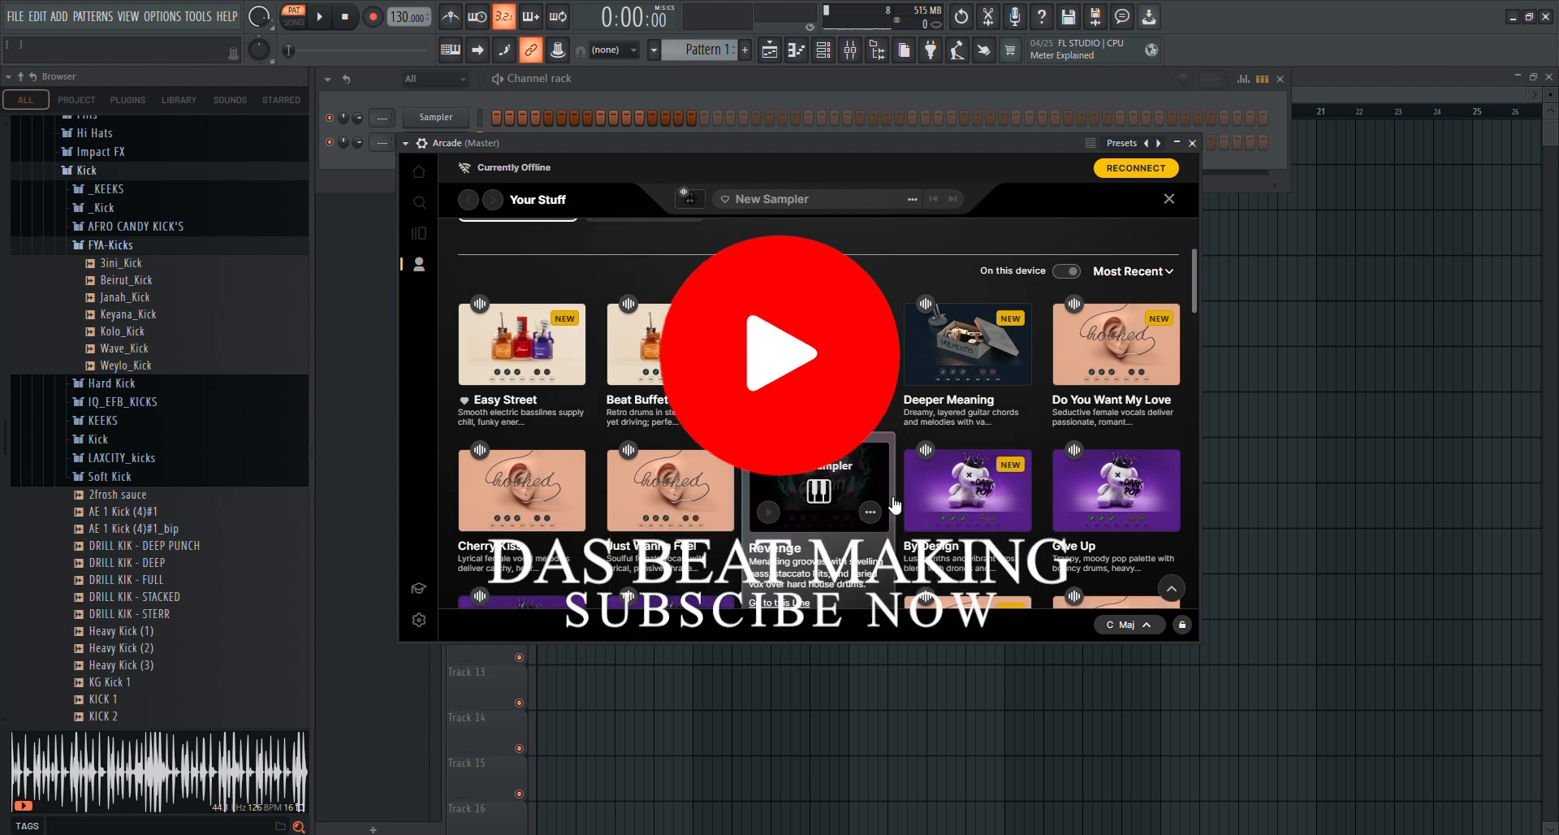
scroll(892, 451, "down", 3)
scroll(890, 445, "down", 3)
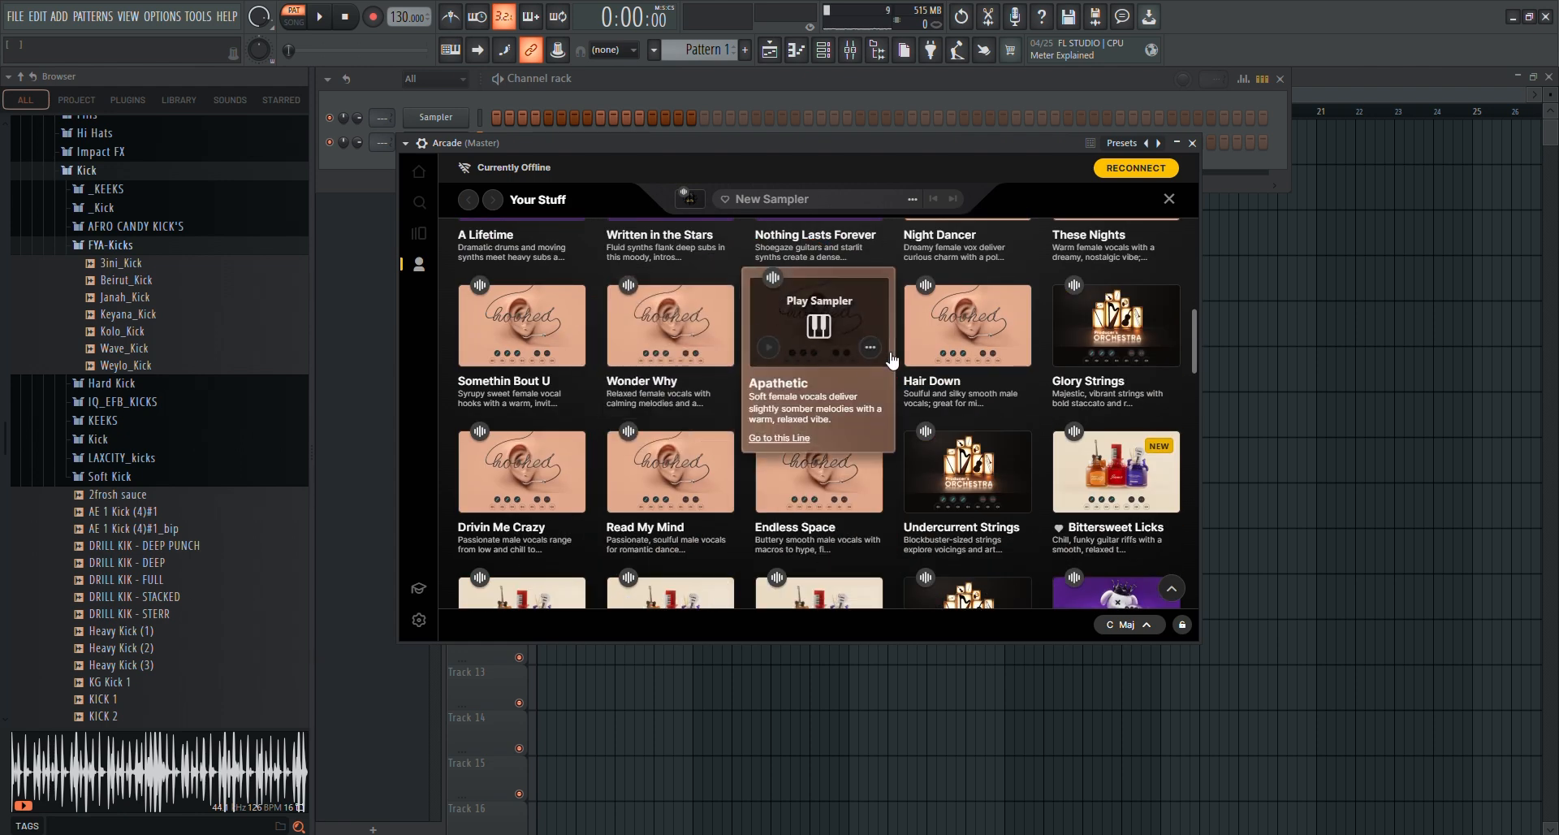
scroll(885, 370, "up", 8)
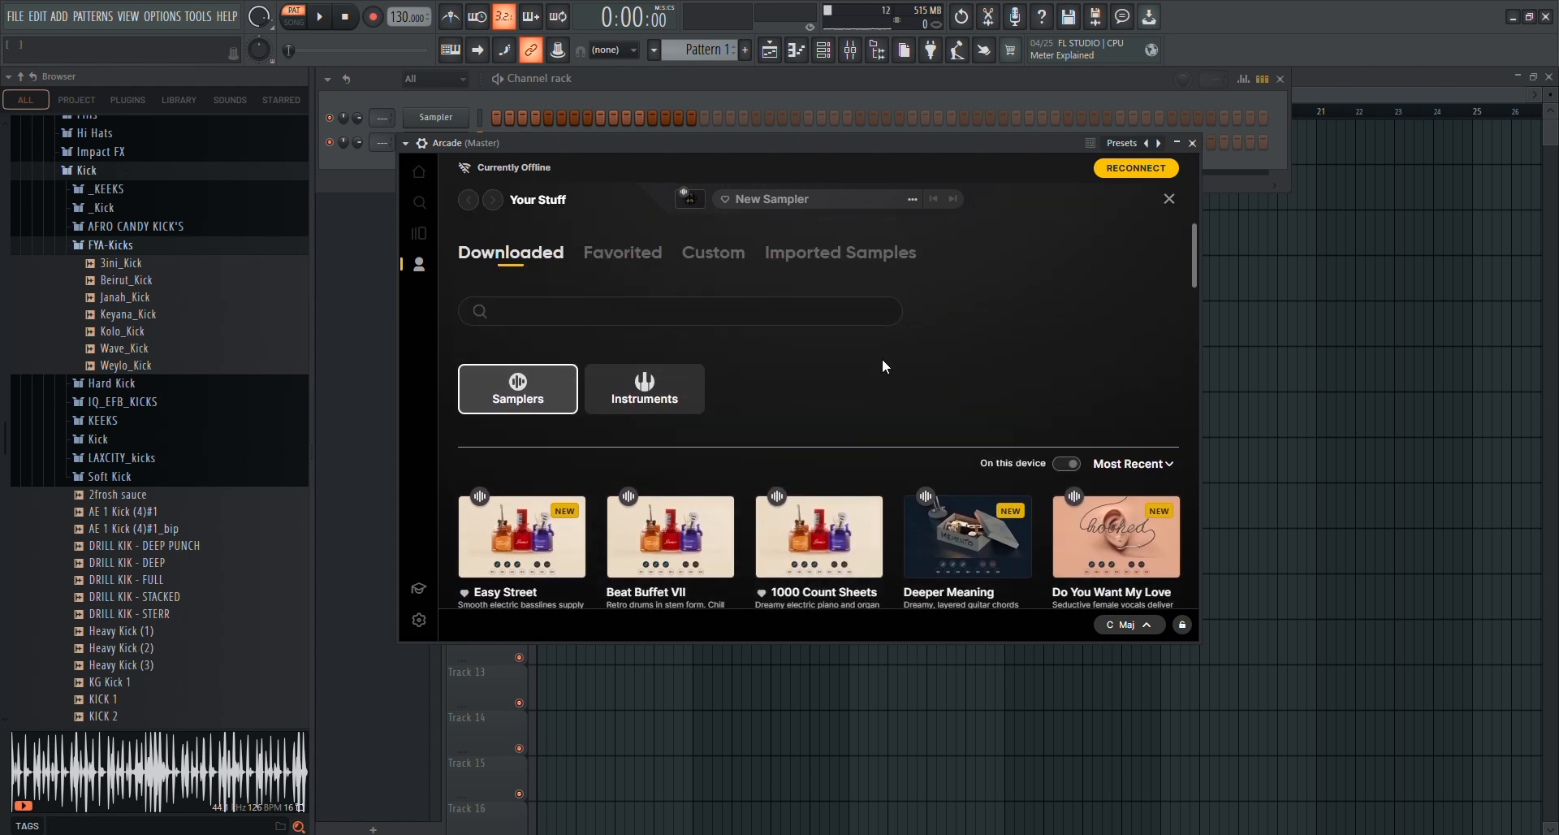
Load the Easy Street sampler from the downloaded samplers
scroll(882, 358, "down", 2)
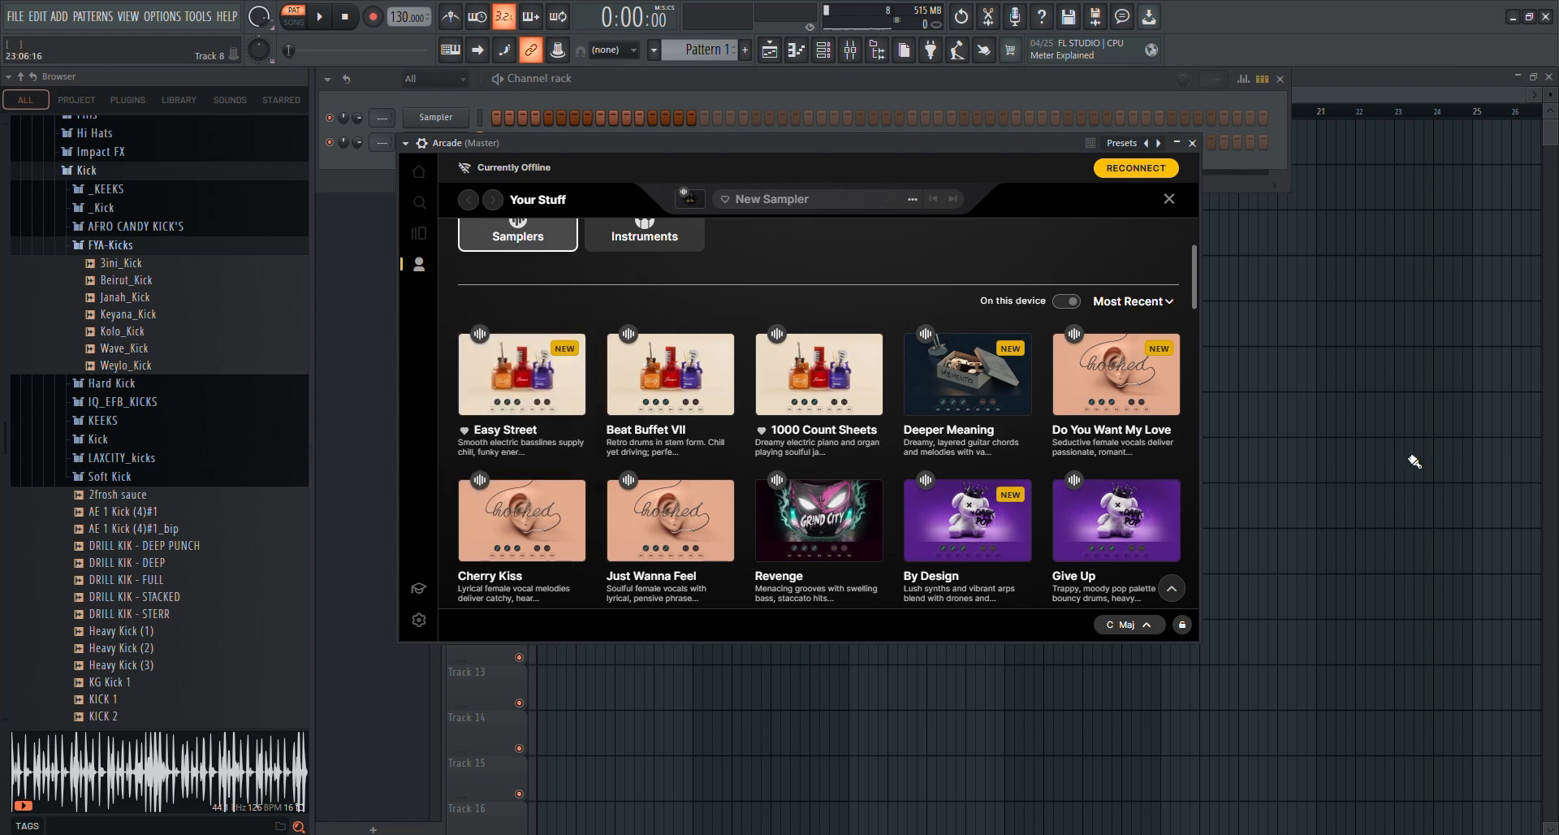
left_click(521, 373)
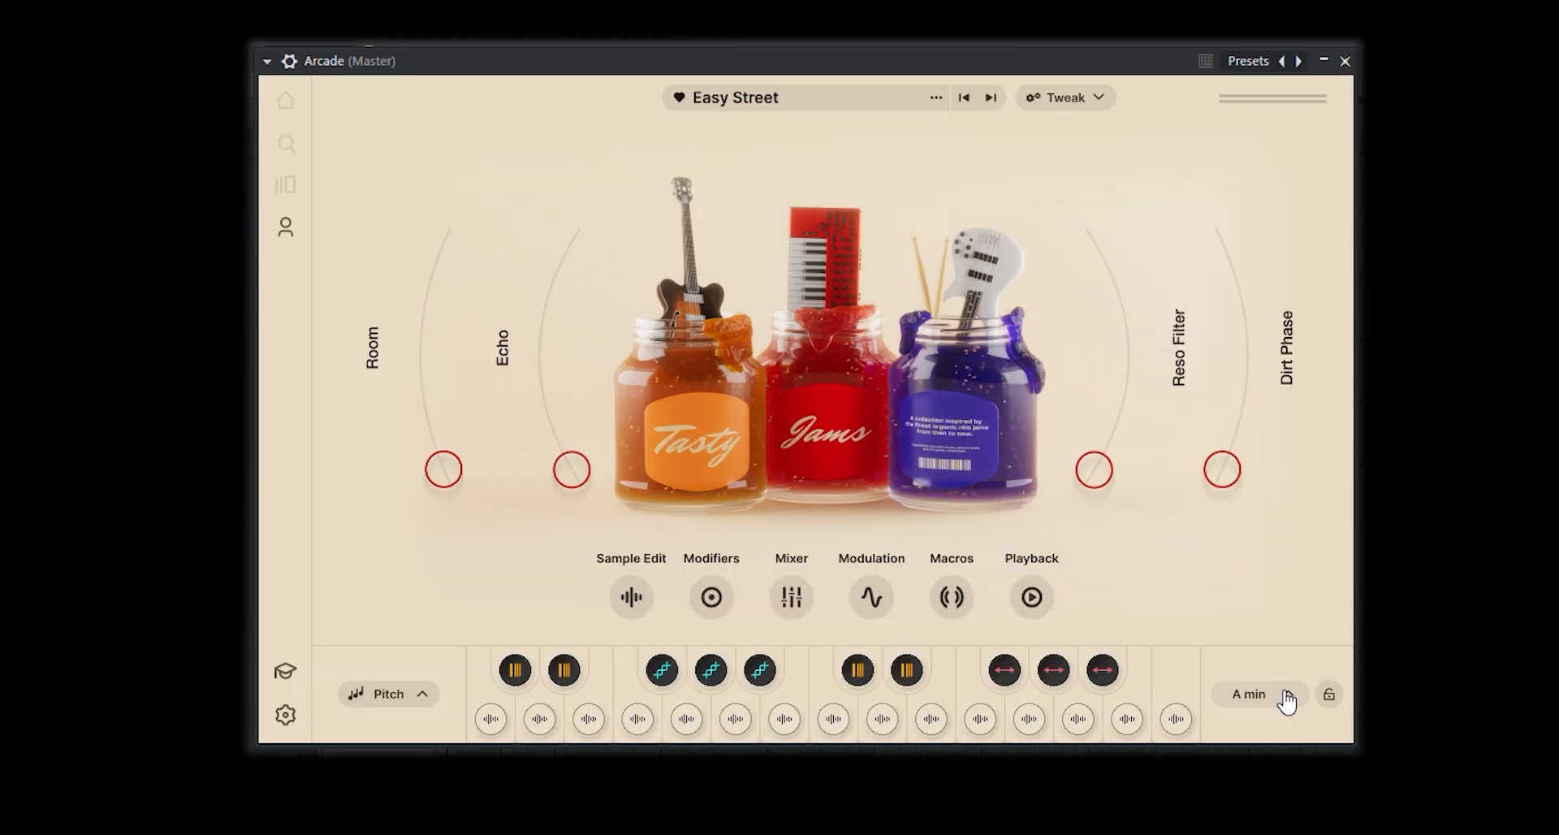
Lock Arcade's session key to A minor
left_click(1287, 700)
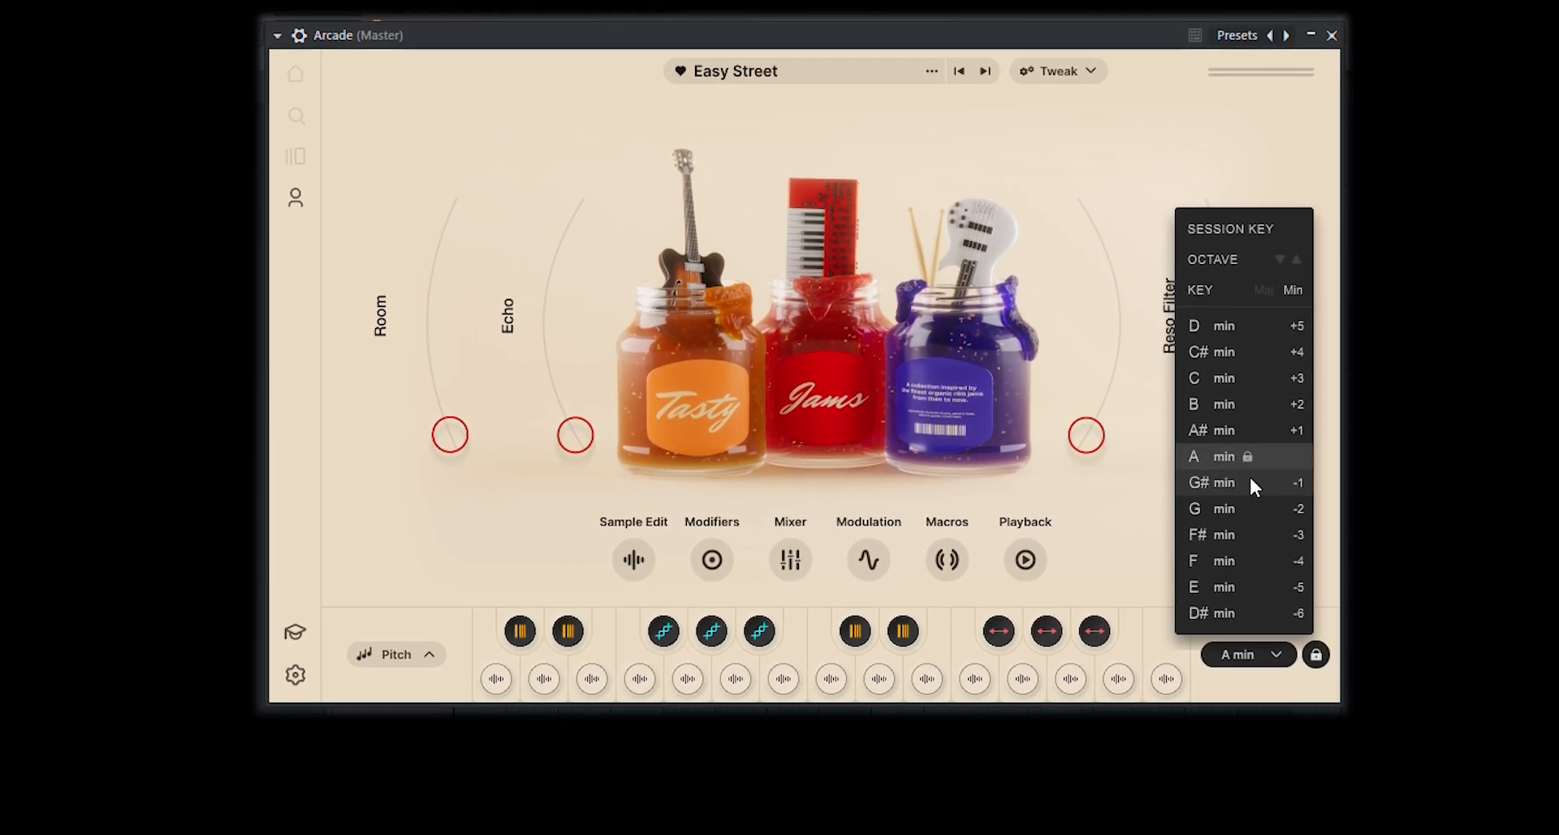
left_click(1249, 460)
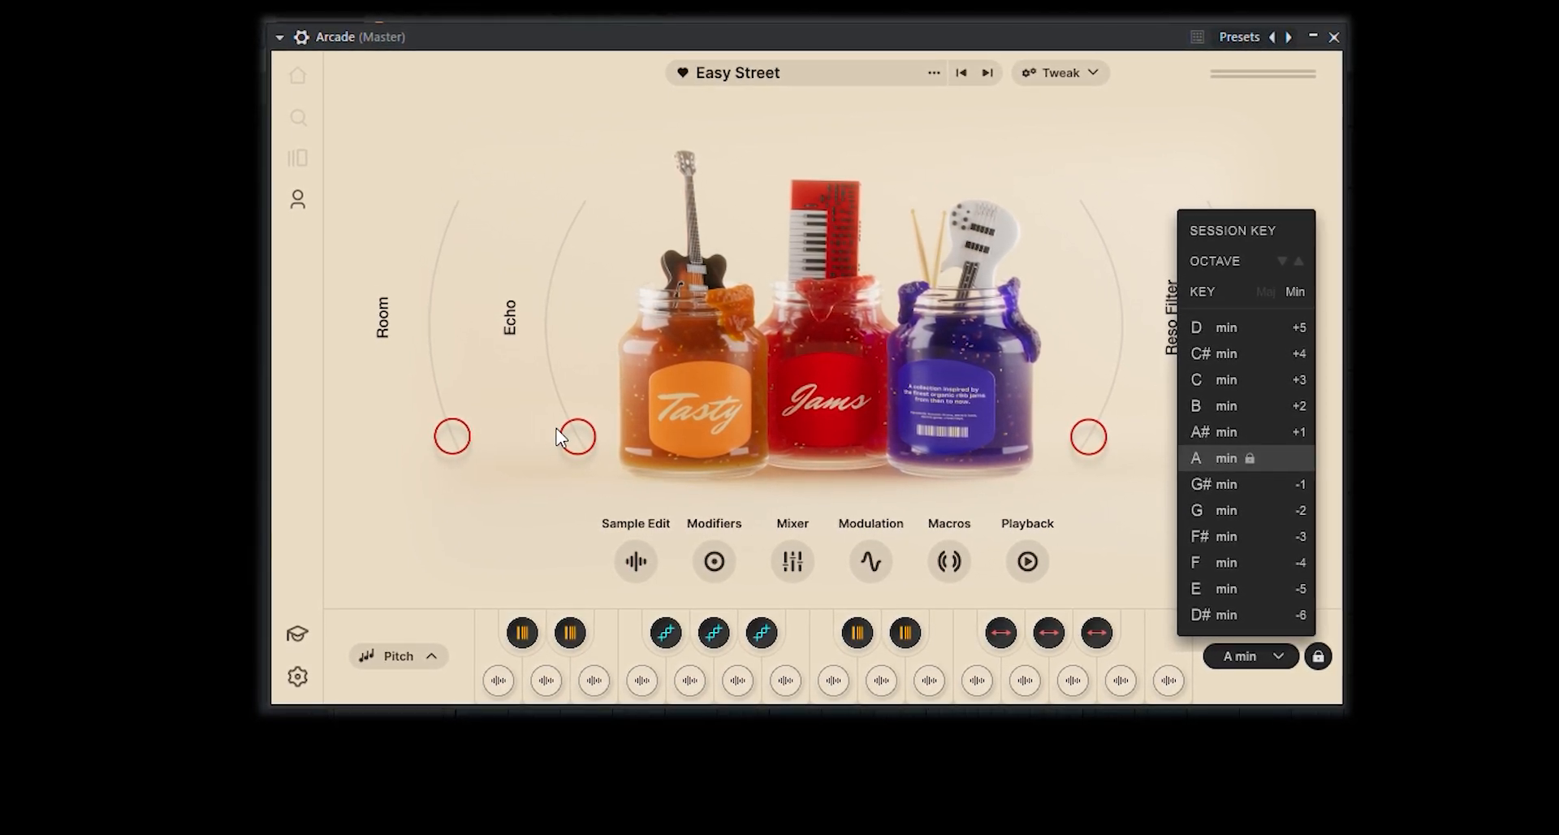
left_click(1179, 144)
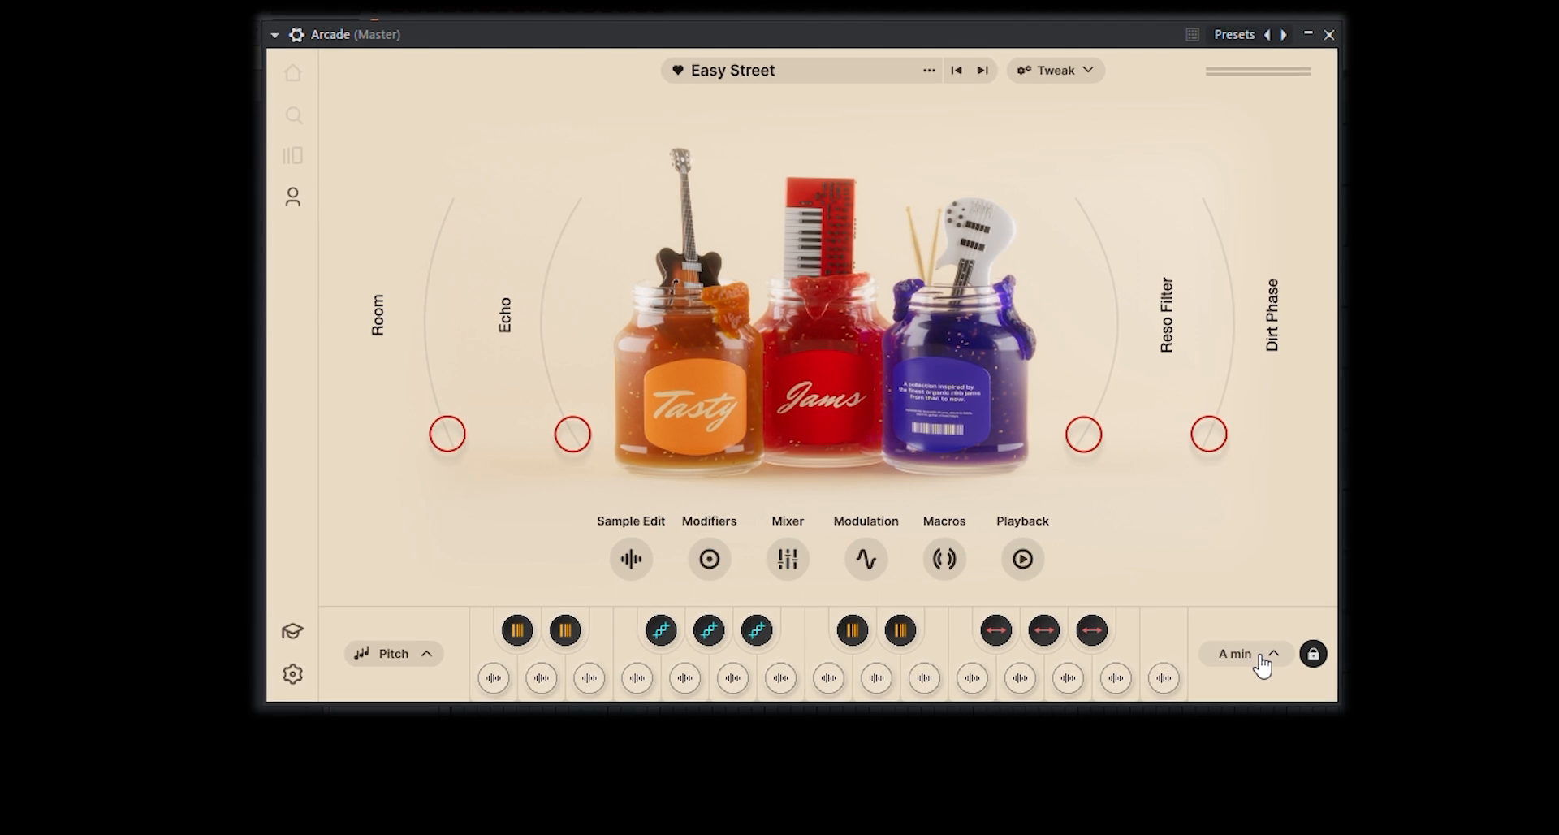
Audition several Easy Street samples, including the eighth, twelfth and second, and close the Arcade window and channel rack
left_click(830, 688)
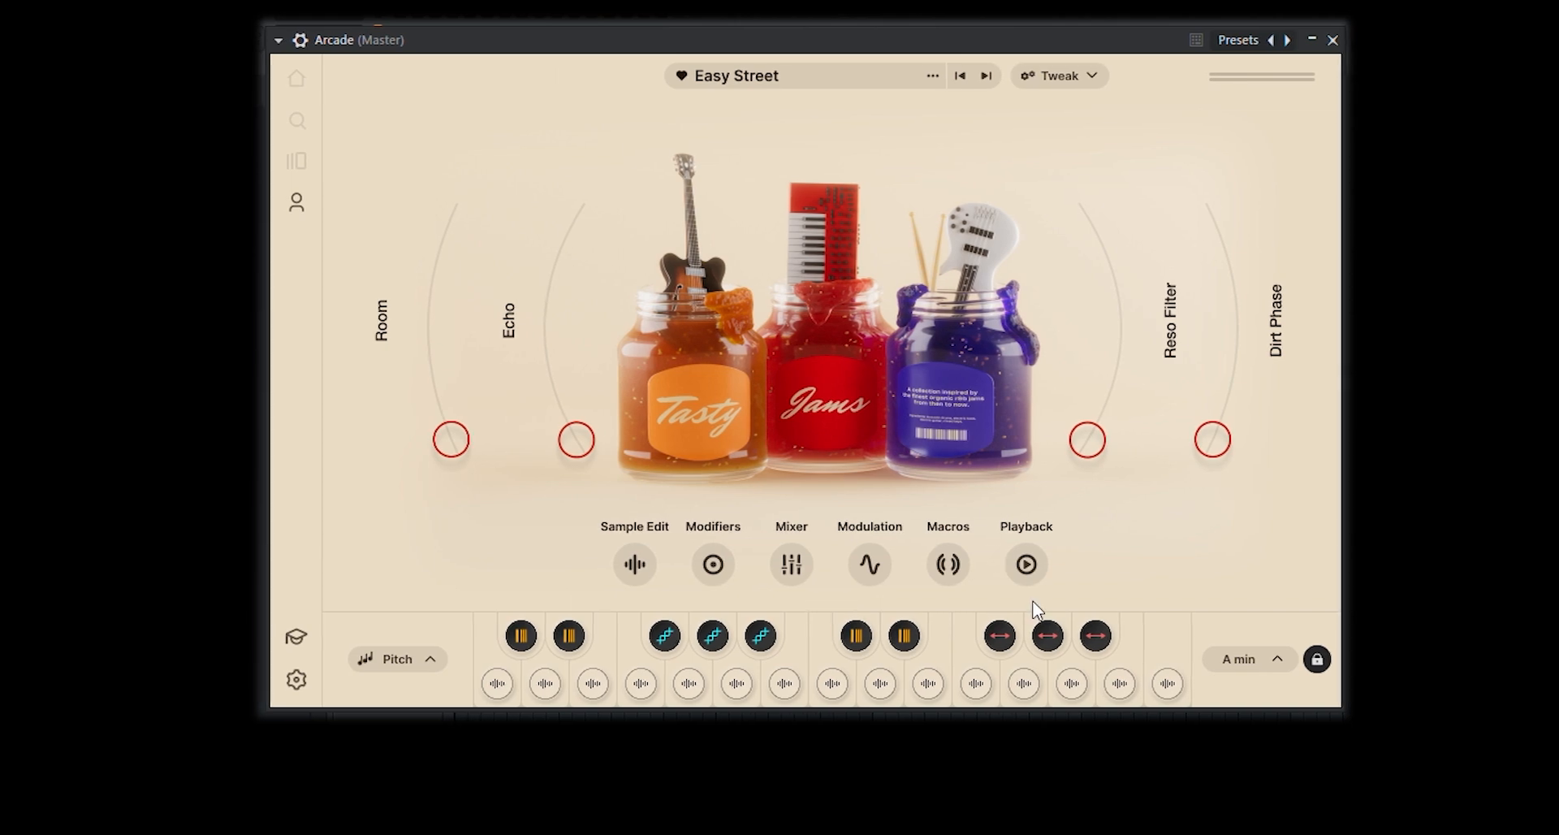
left_click(1025, 689)
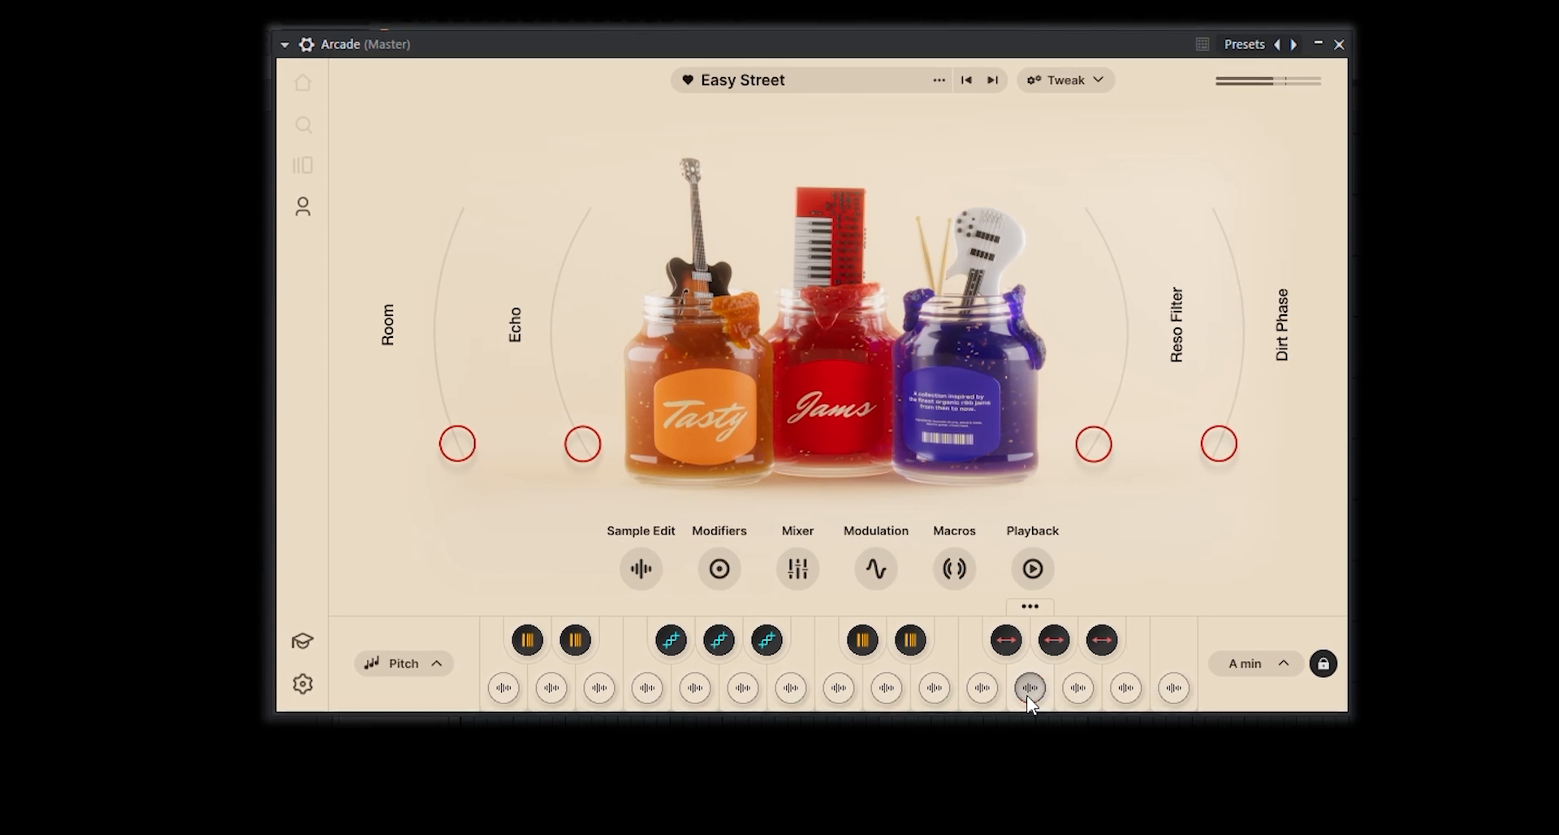
left_click(531, 686)
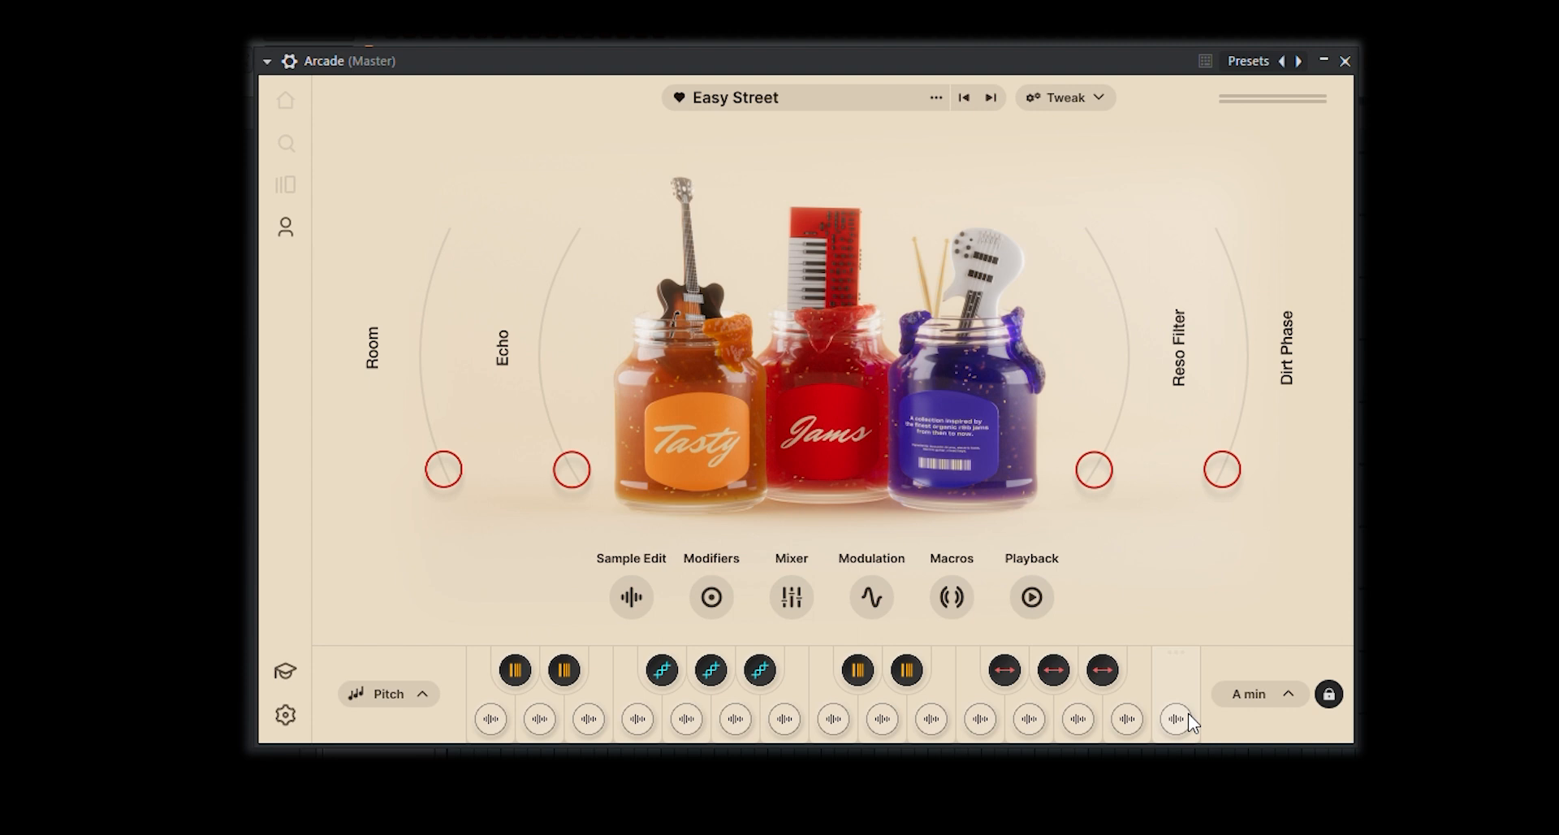
left_click(1377, 681)
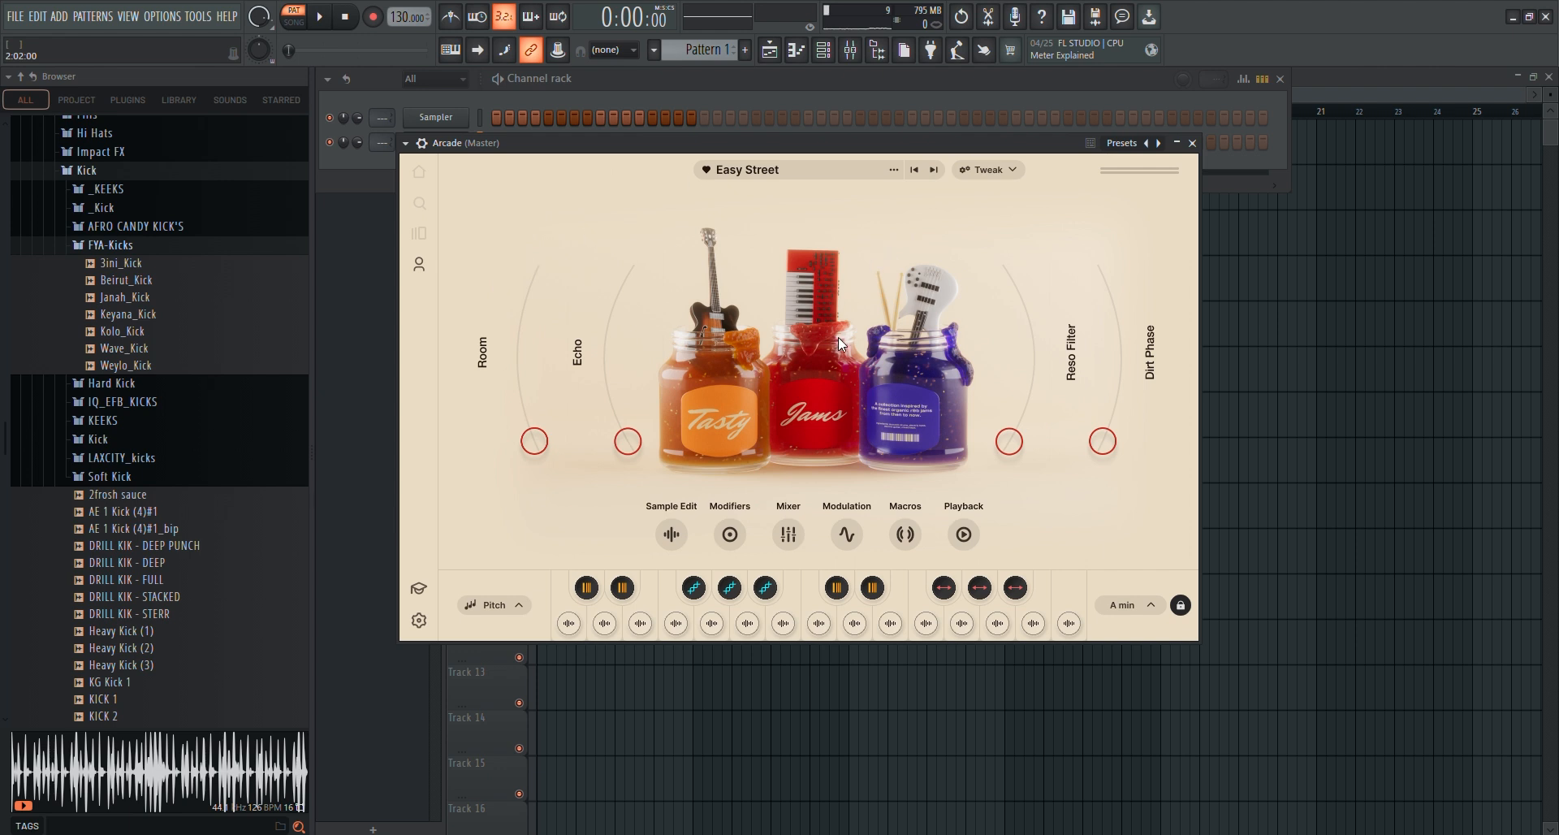
left_click(1191, 144)
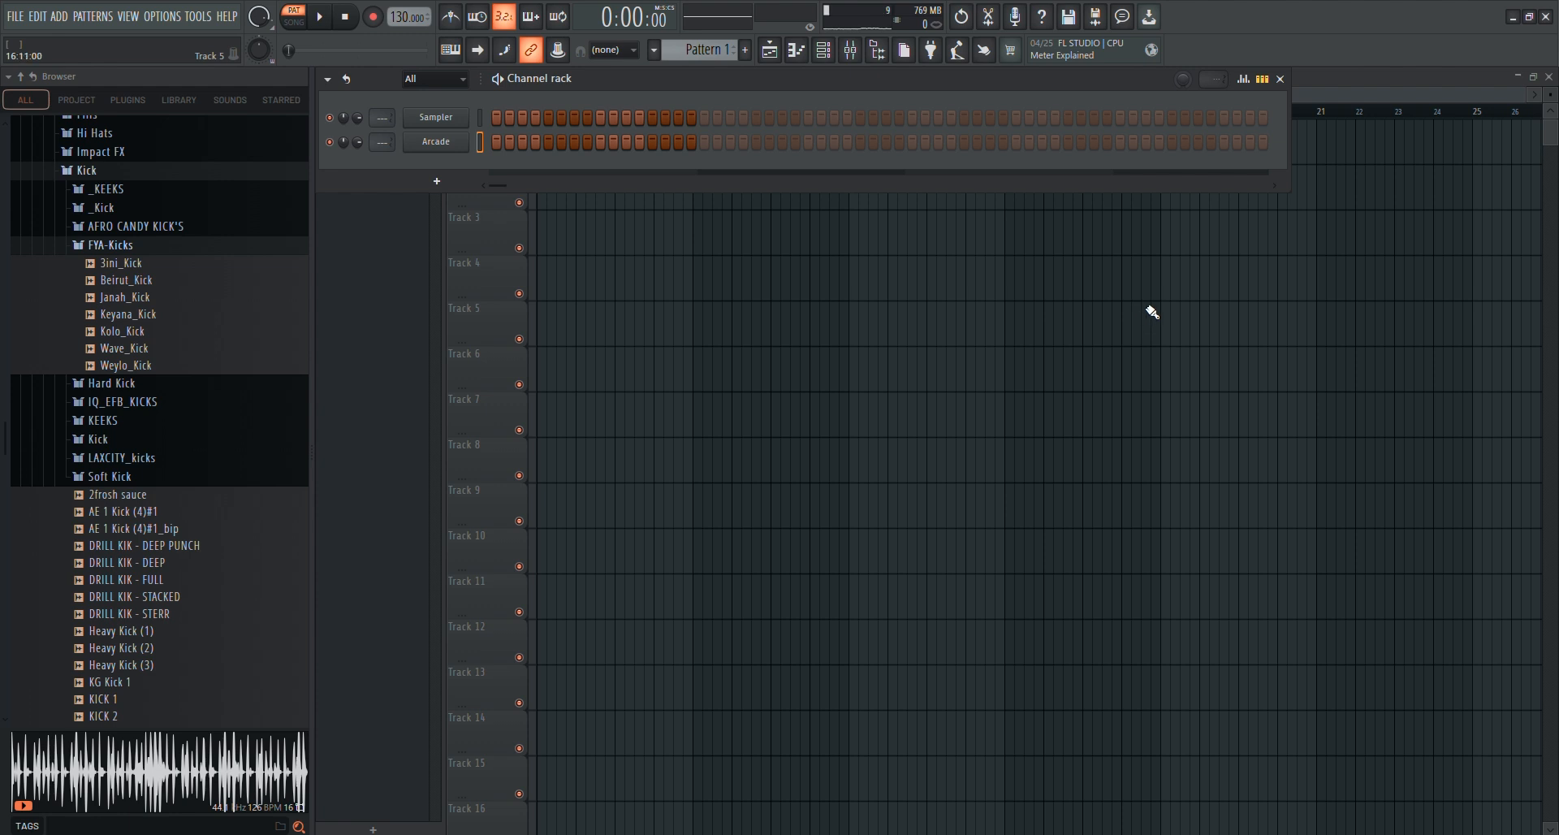
left_click(1325, 81)
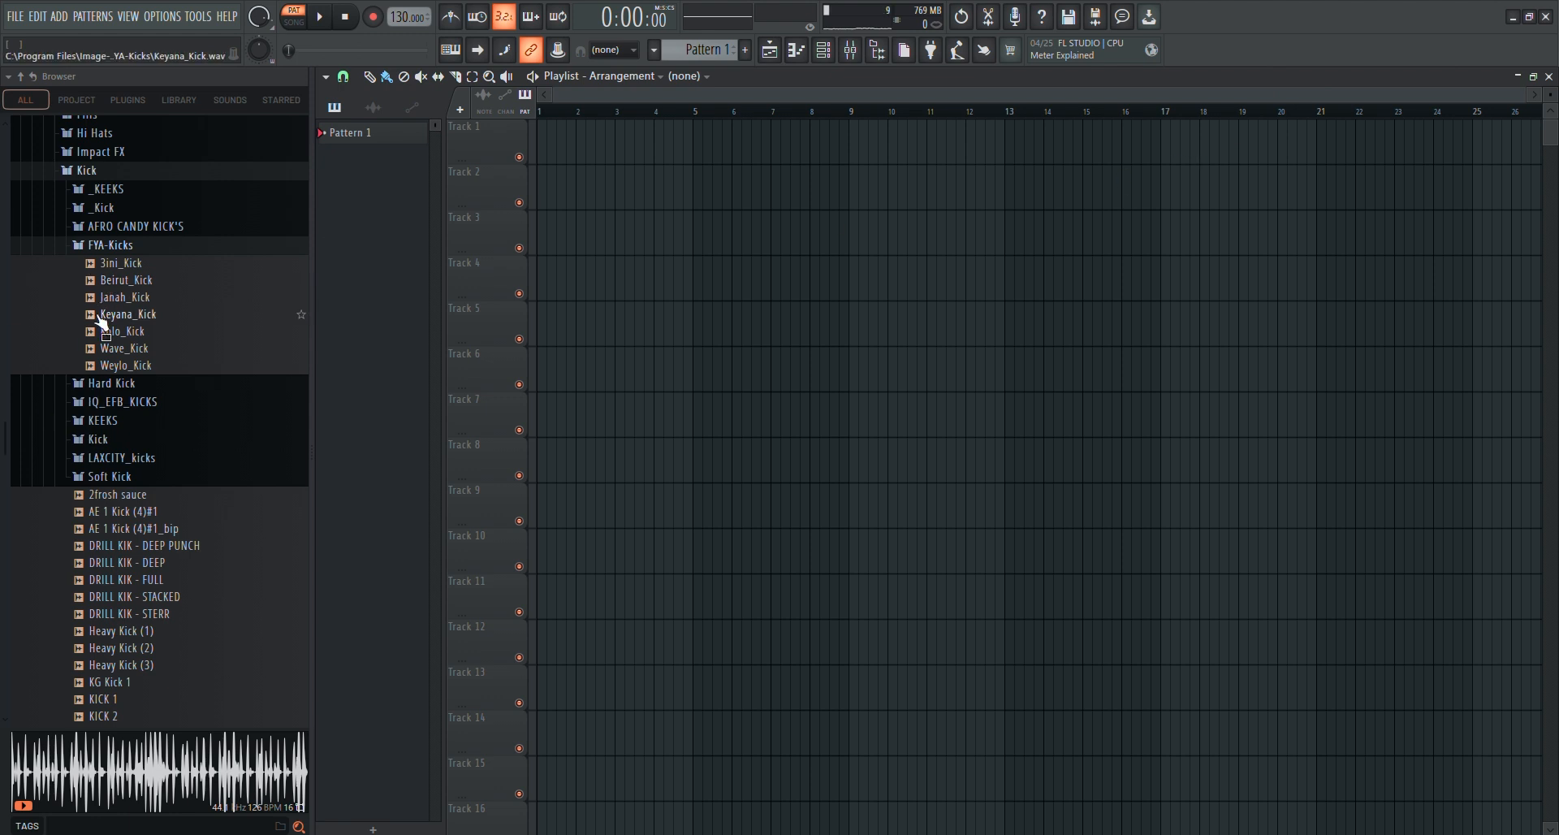
Browse the drum loops in the sample library and preview several, including Drum Loops (10), 98BPM-afrobeat-drumloop-experience and 102BPM-afrobeat-drumloop-dorime
scroll(151, 568, "down", 10)
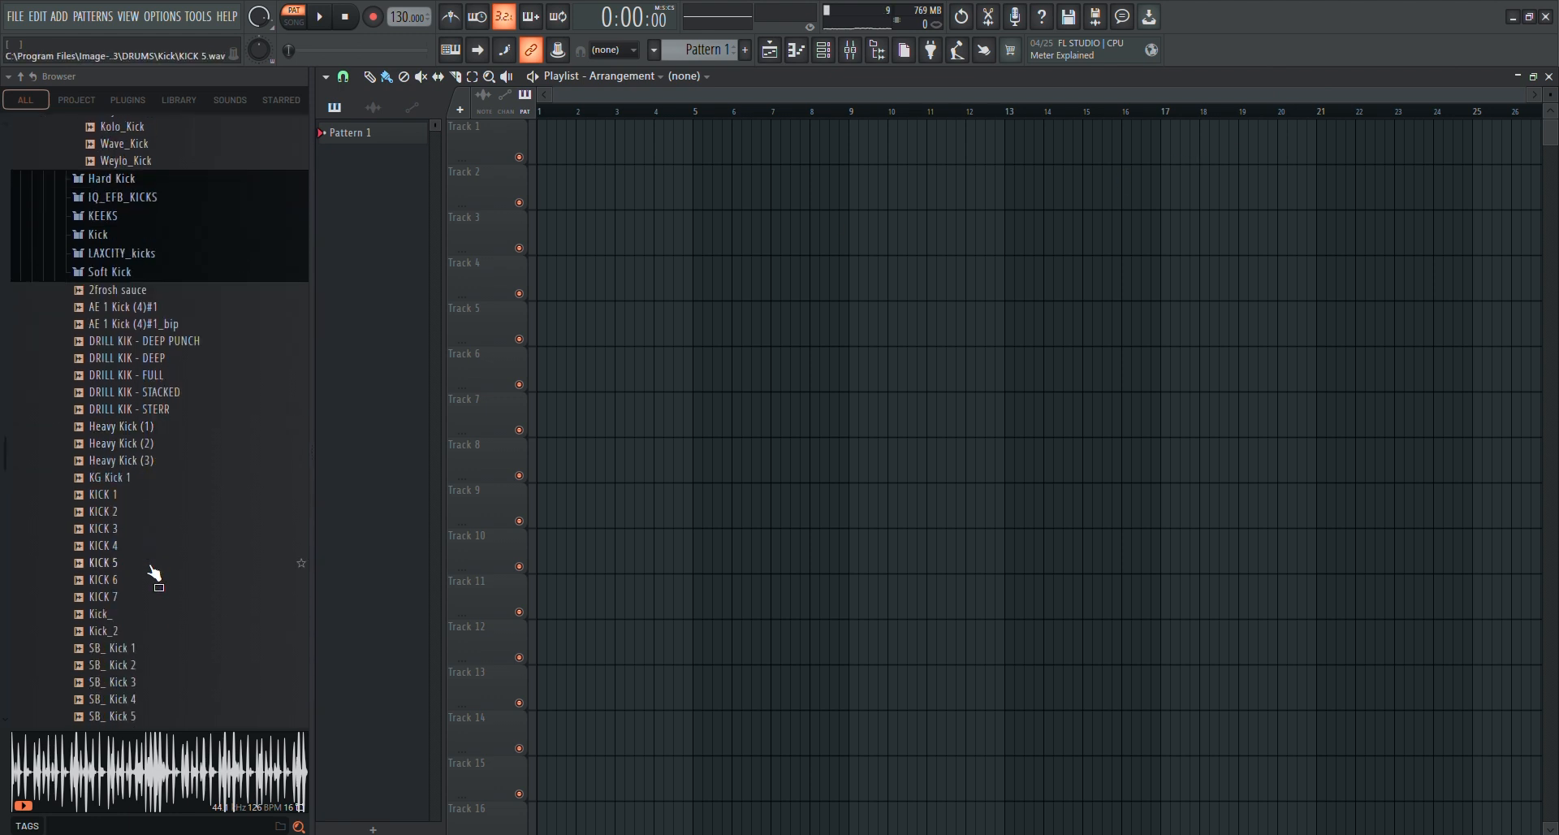
scroll(151, 568, "down", 15)
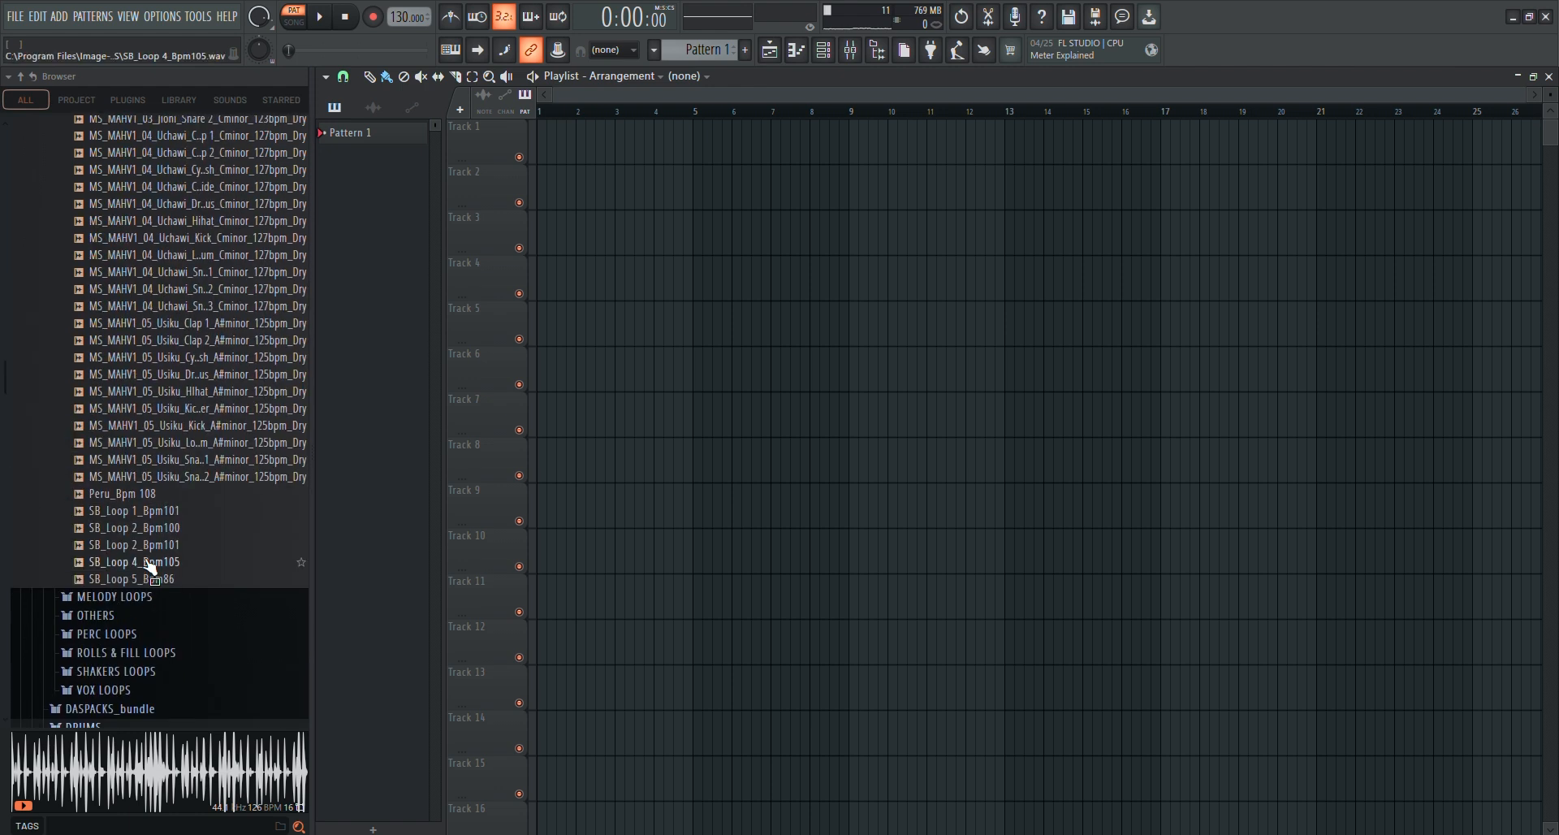
left_click(162, 341)
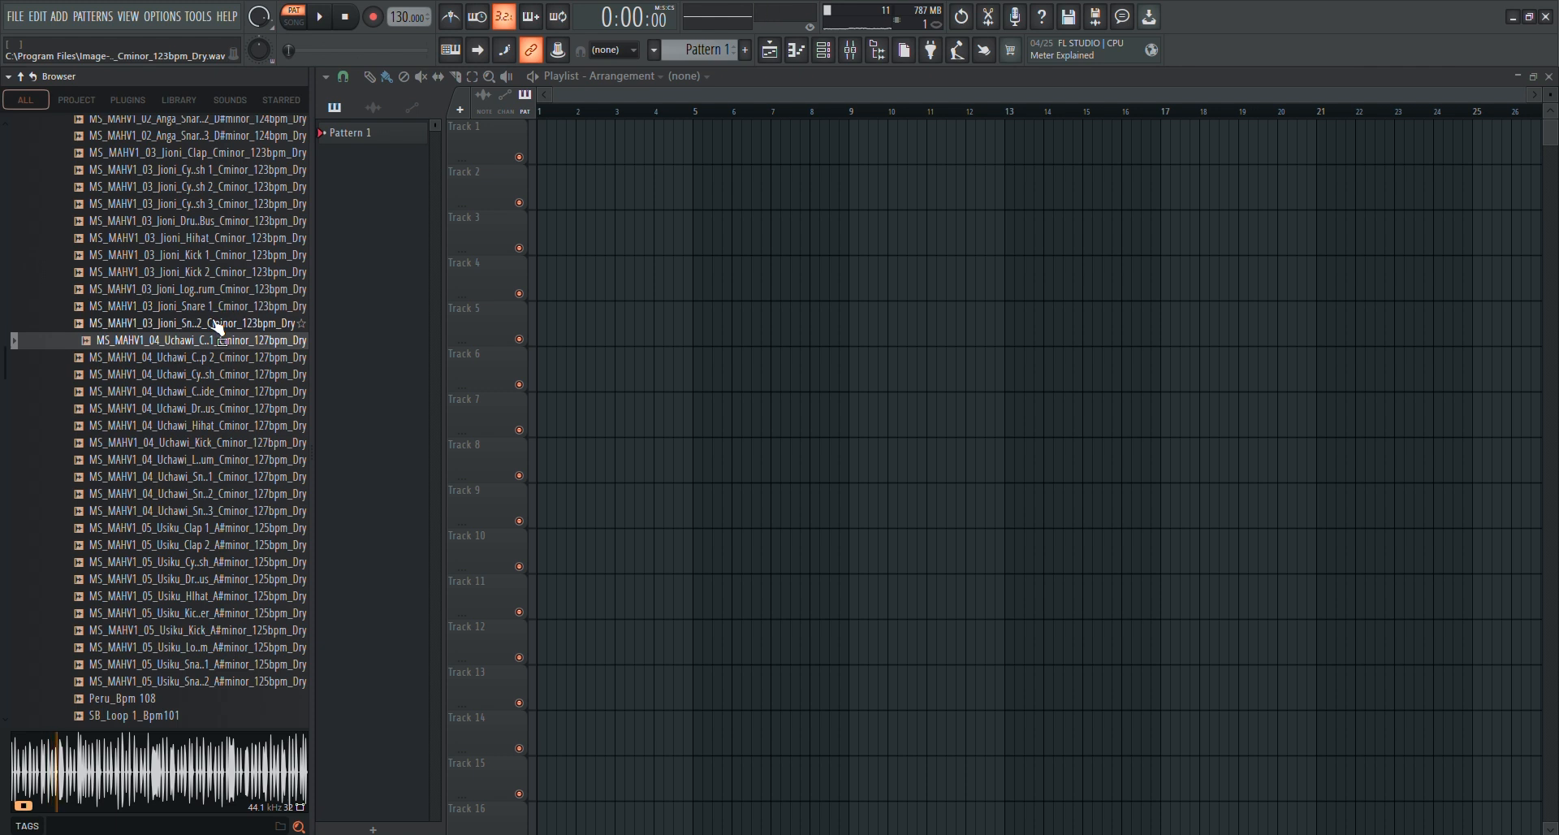
scroll(227, 386, "up", 10)
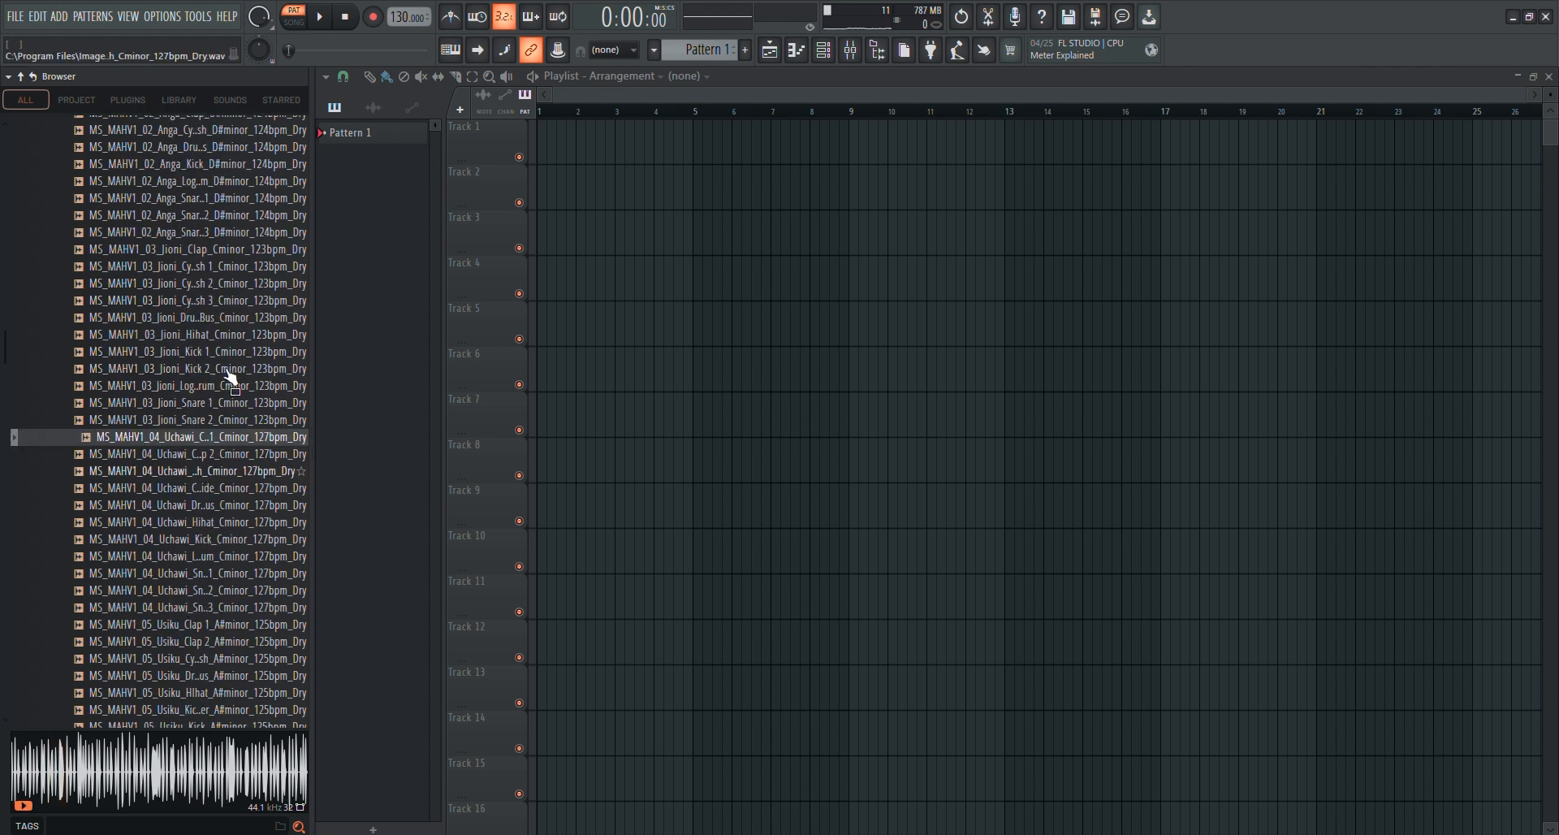
scroll(220, 382, "up", 6)
left_click(132, 271)
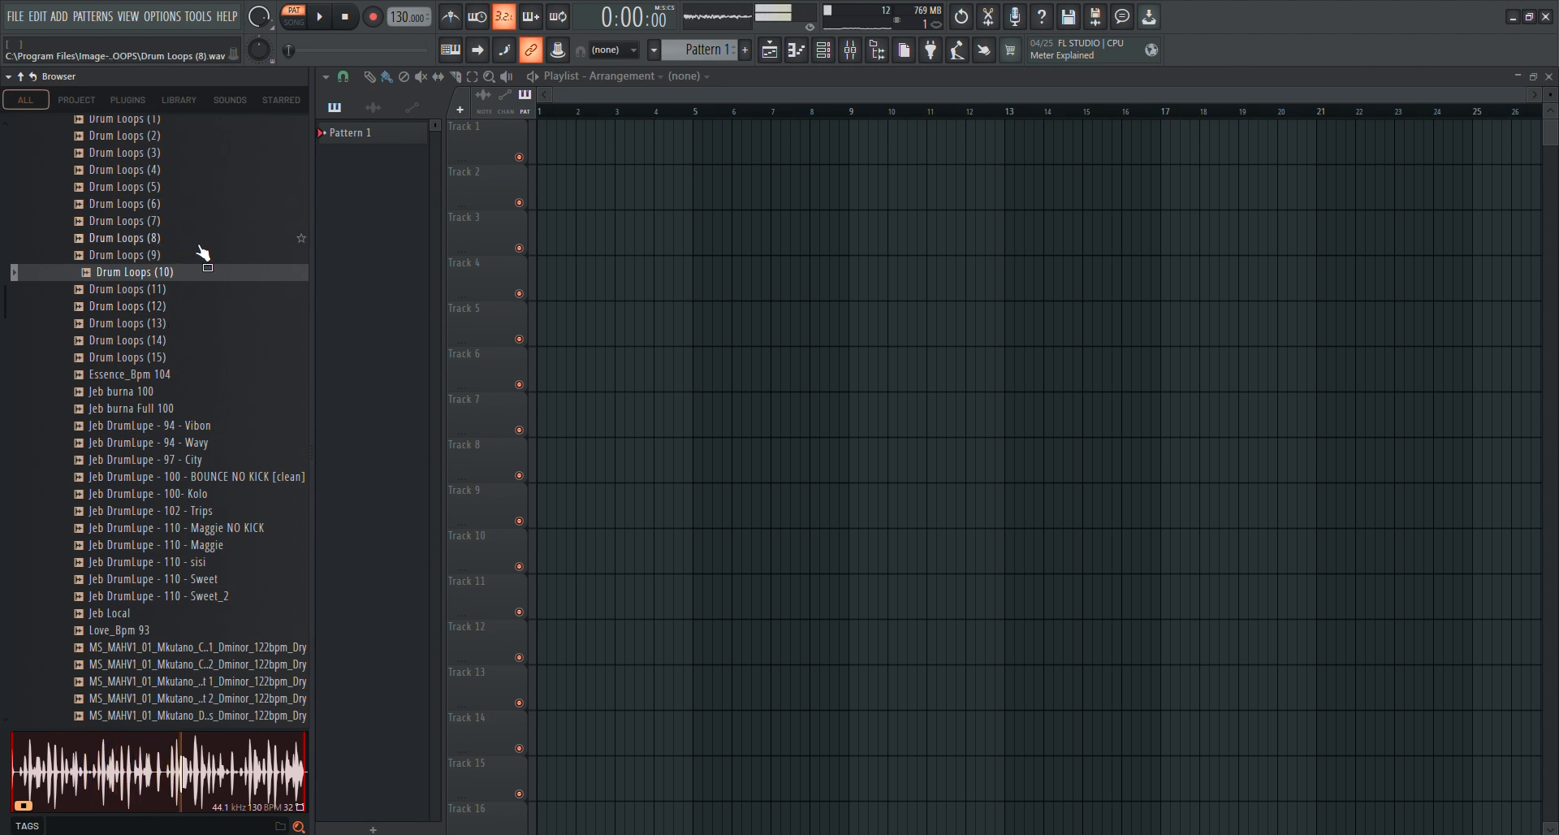
scroll(202, 251, "up", 8)
scroll(204, 338, "up", 4)
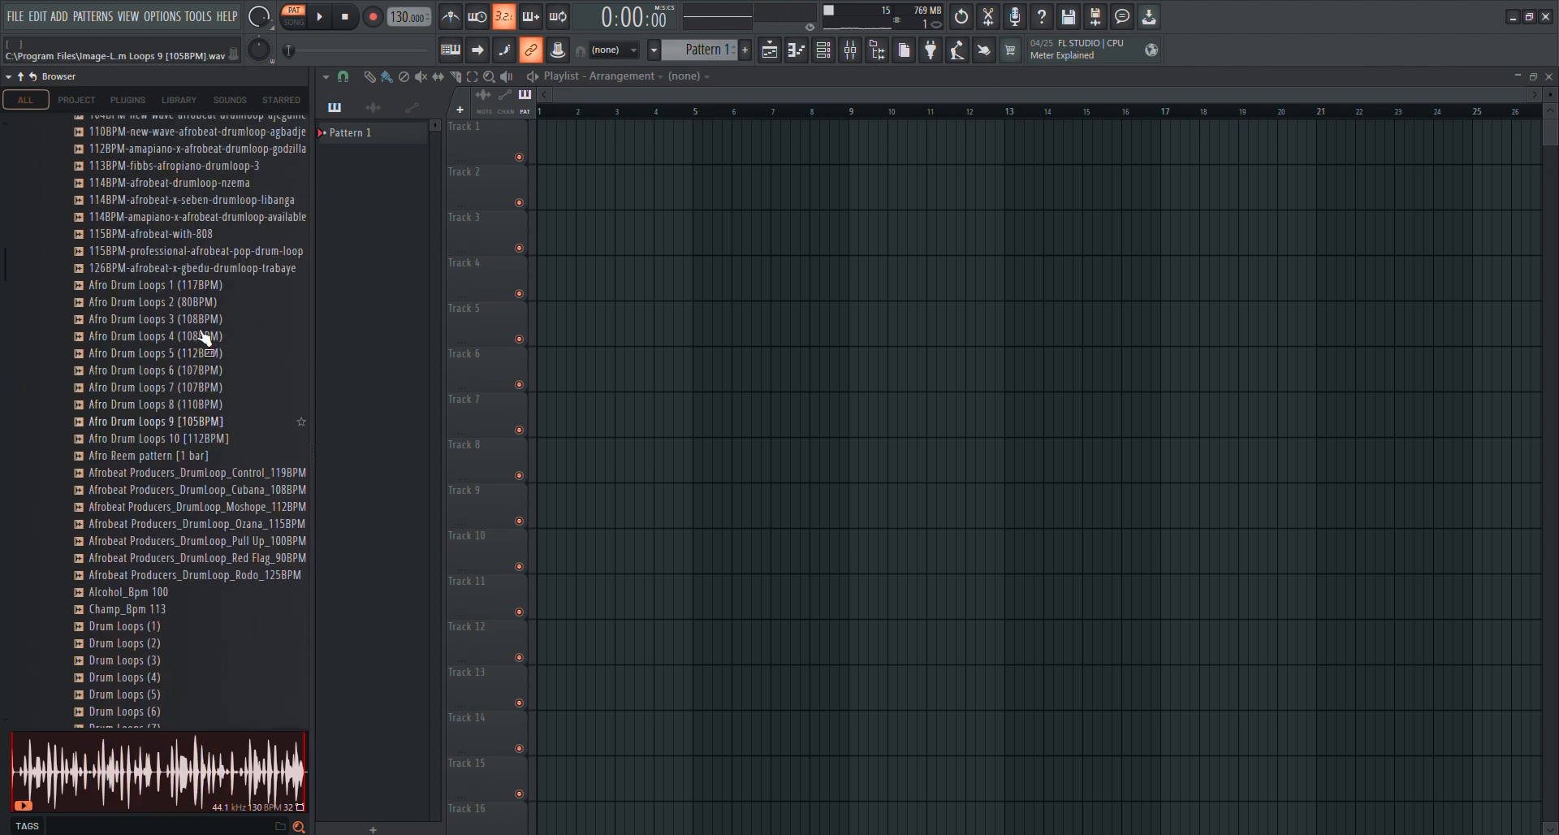
scroll(204, 337, "up", 8)
left_click(203, 475)
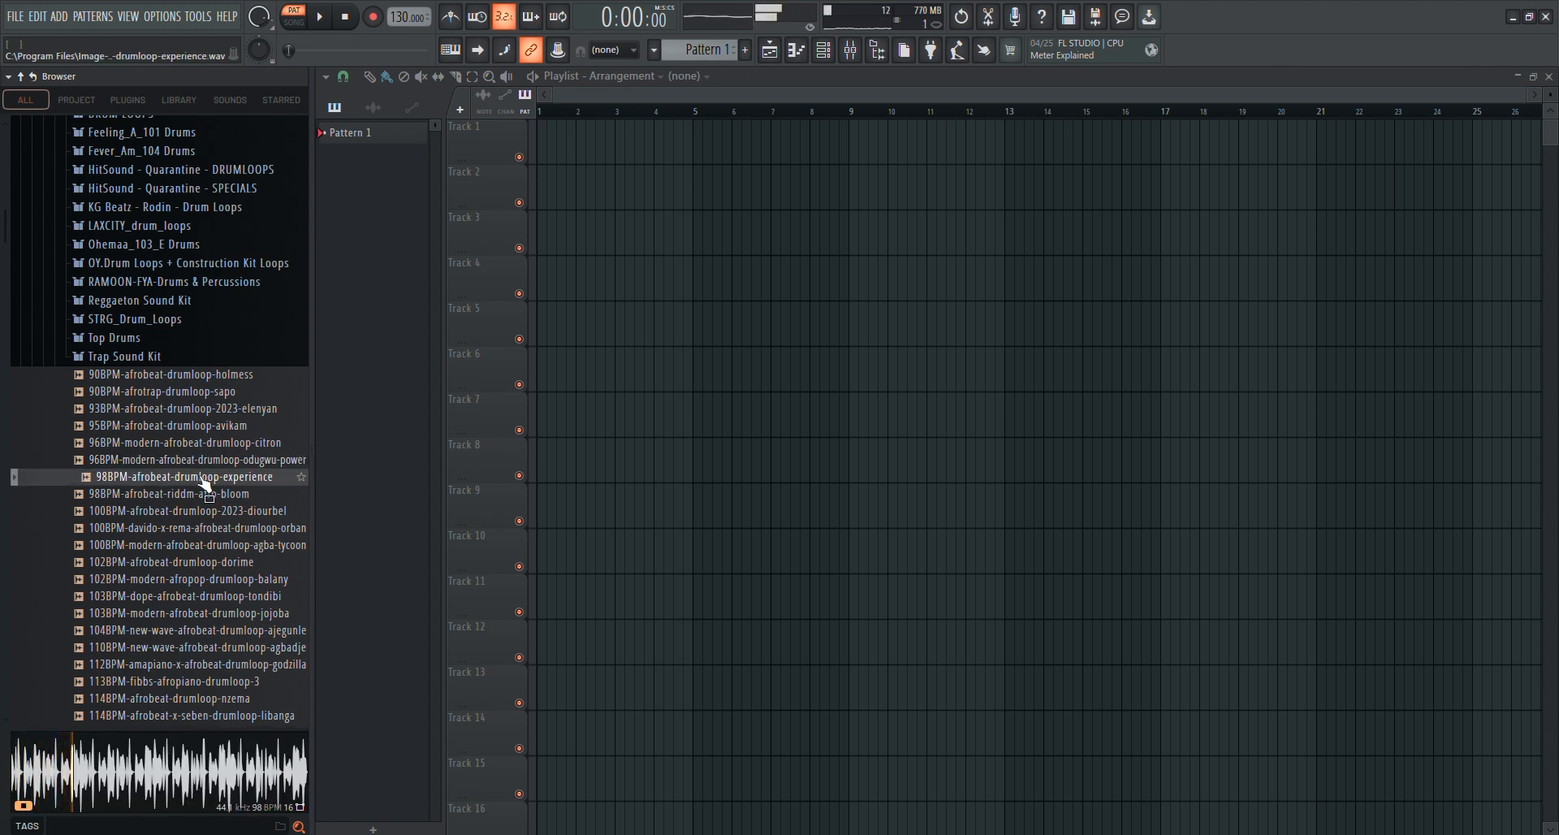
key("space")
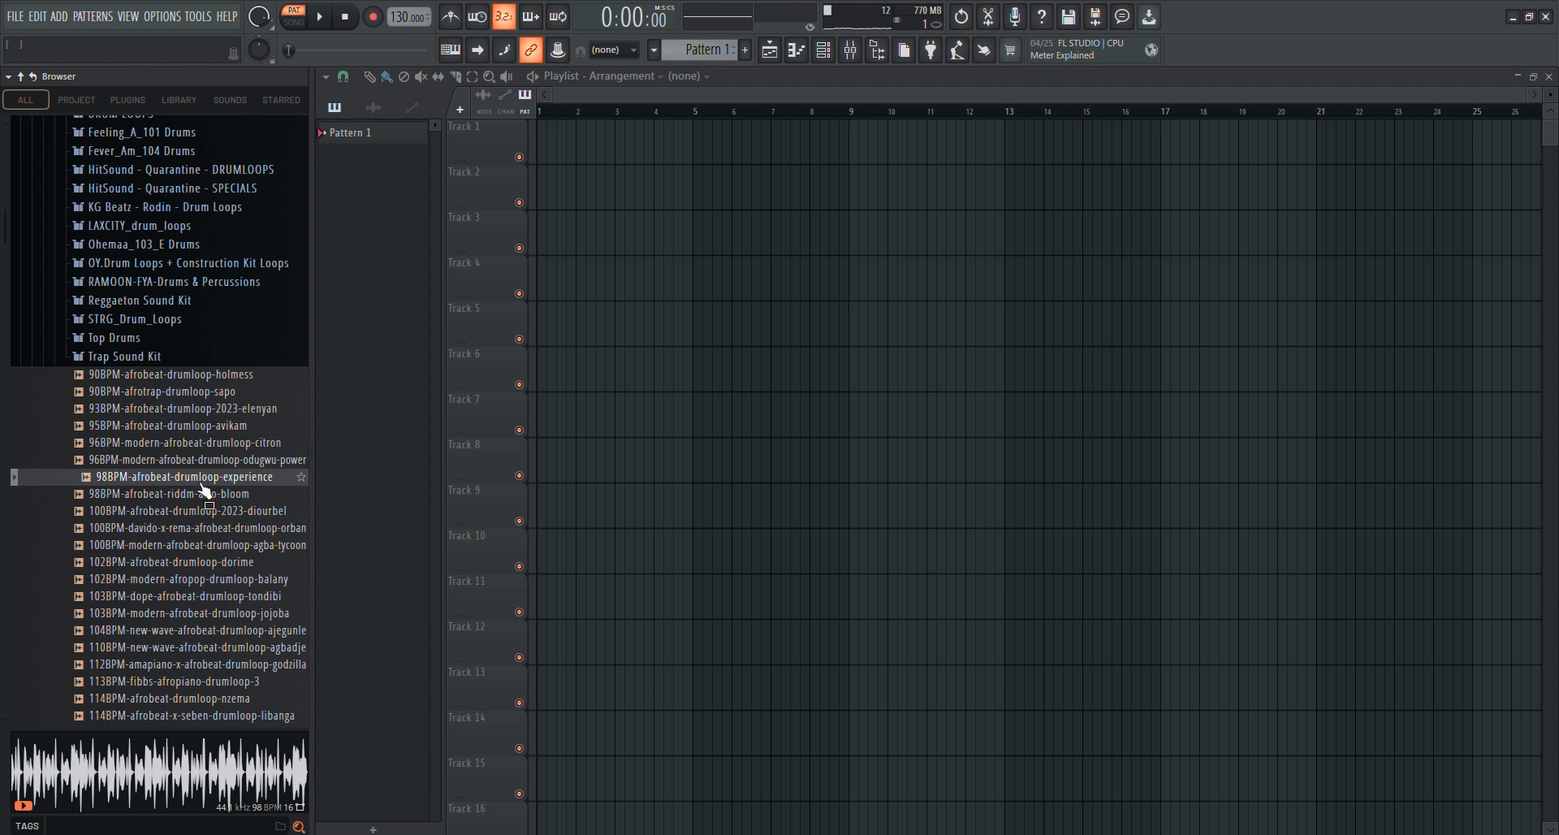
left_click(199, 562)
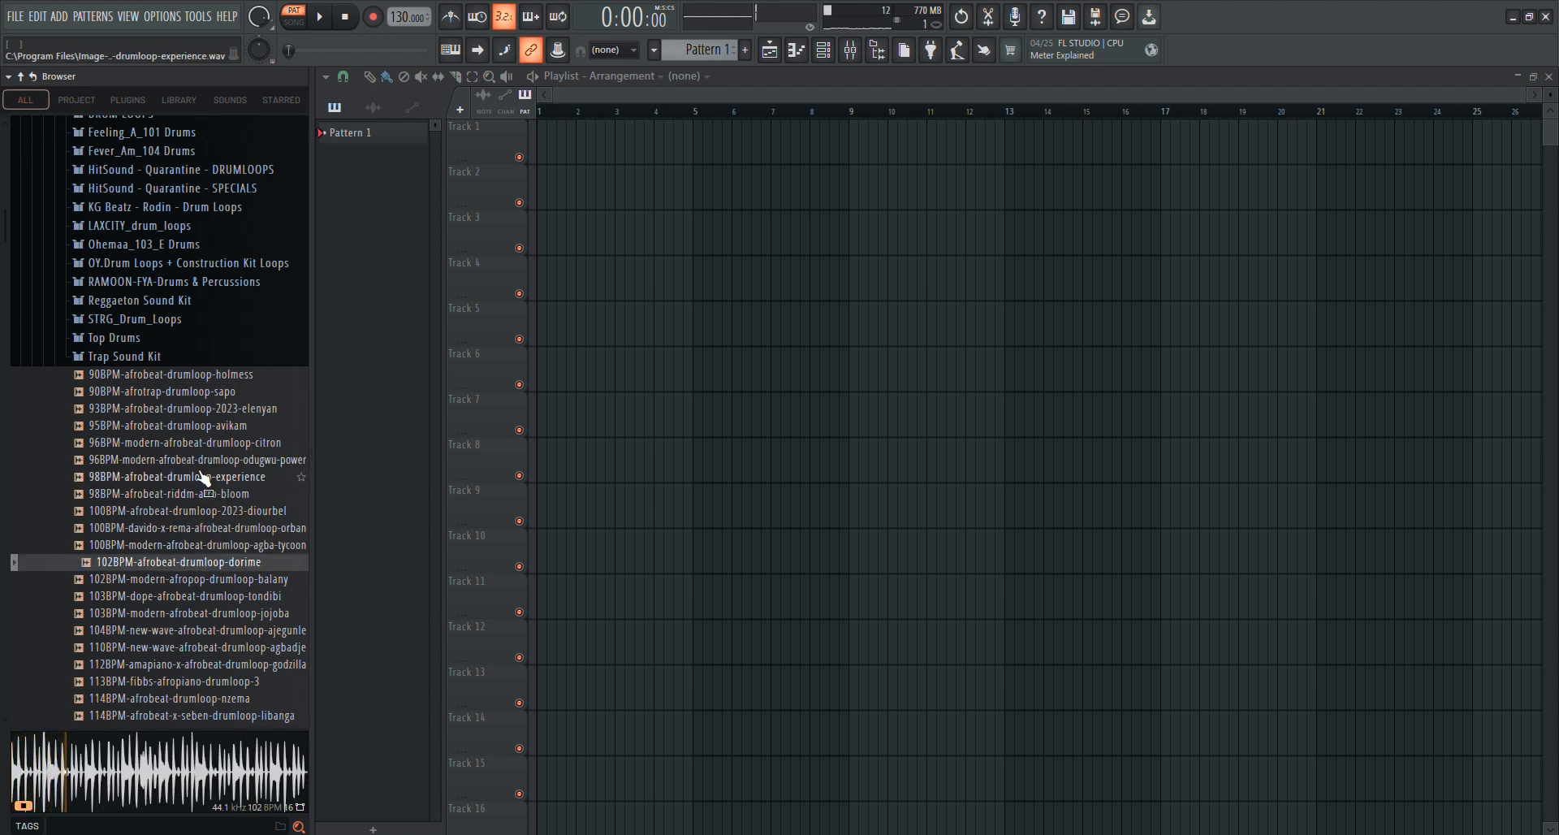
Preview loops in the AFRO GASM Drum Loops folder and place Plain_D_102 on Track 1 at bar 1 of the playlist
scroll(203, 479, "up", 10)
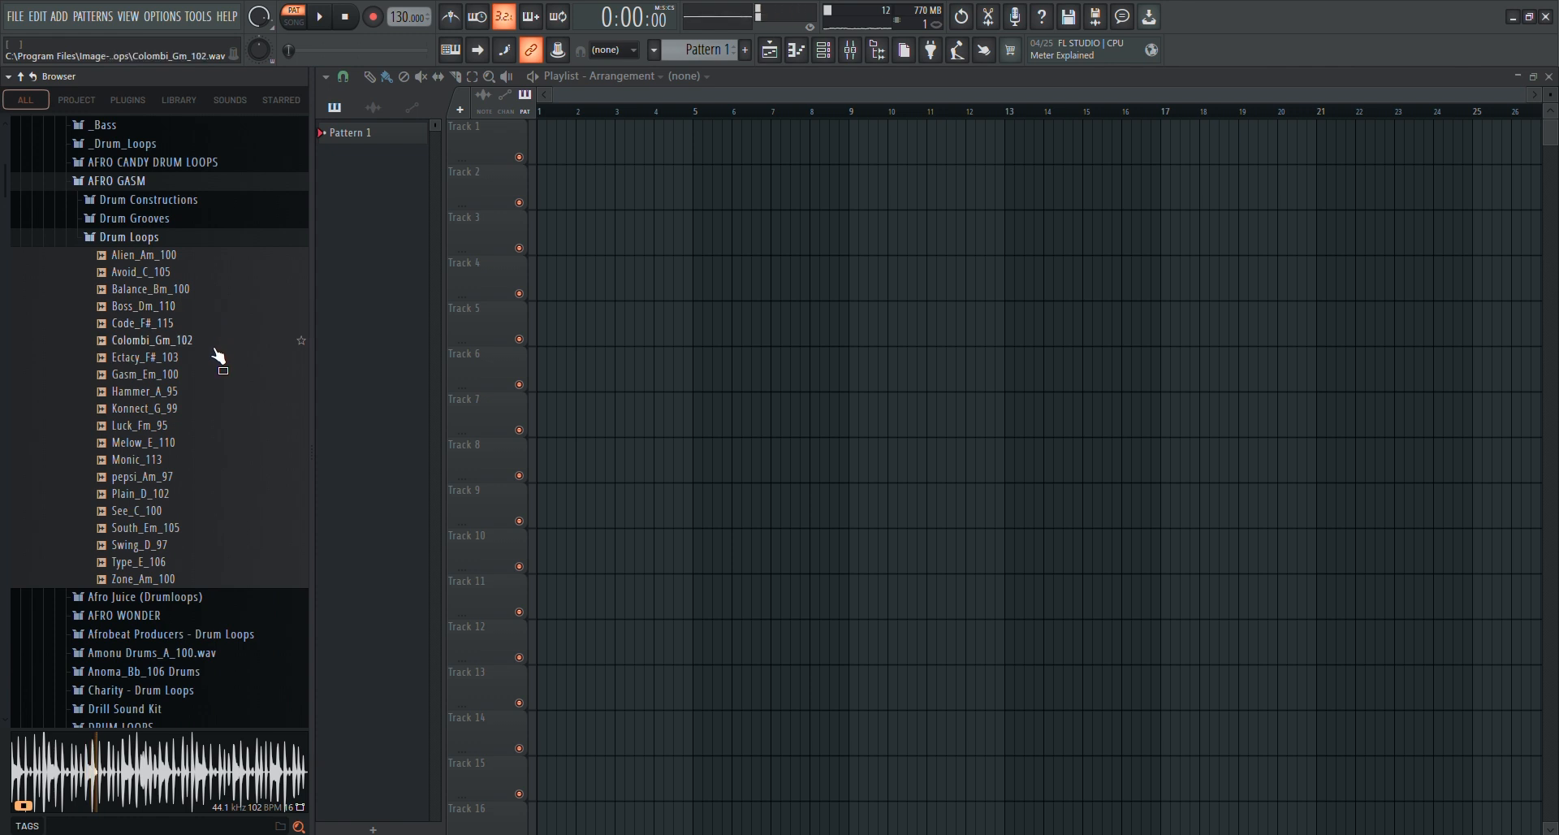
left_click(151, 447)
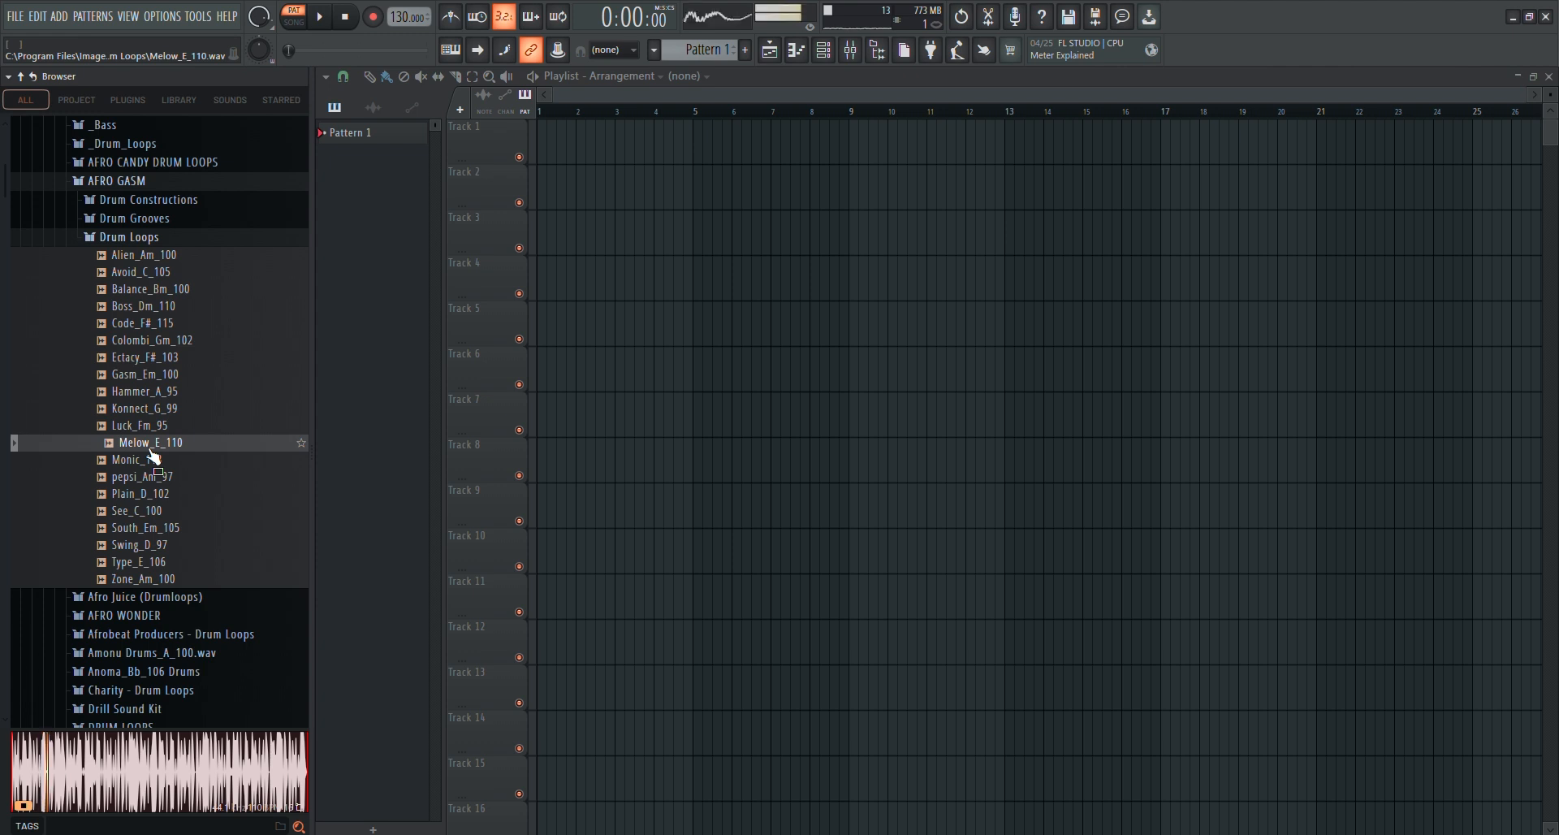
mouse_move(154, 457)
left_mouse_down()
mouse_move(198, 446)
mouse_move(146, 497)
mouse_move(156, 508)
mouse_move(209, 461)
mouse_move(165, 483)
left_mouse_up()
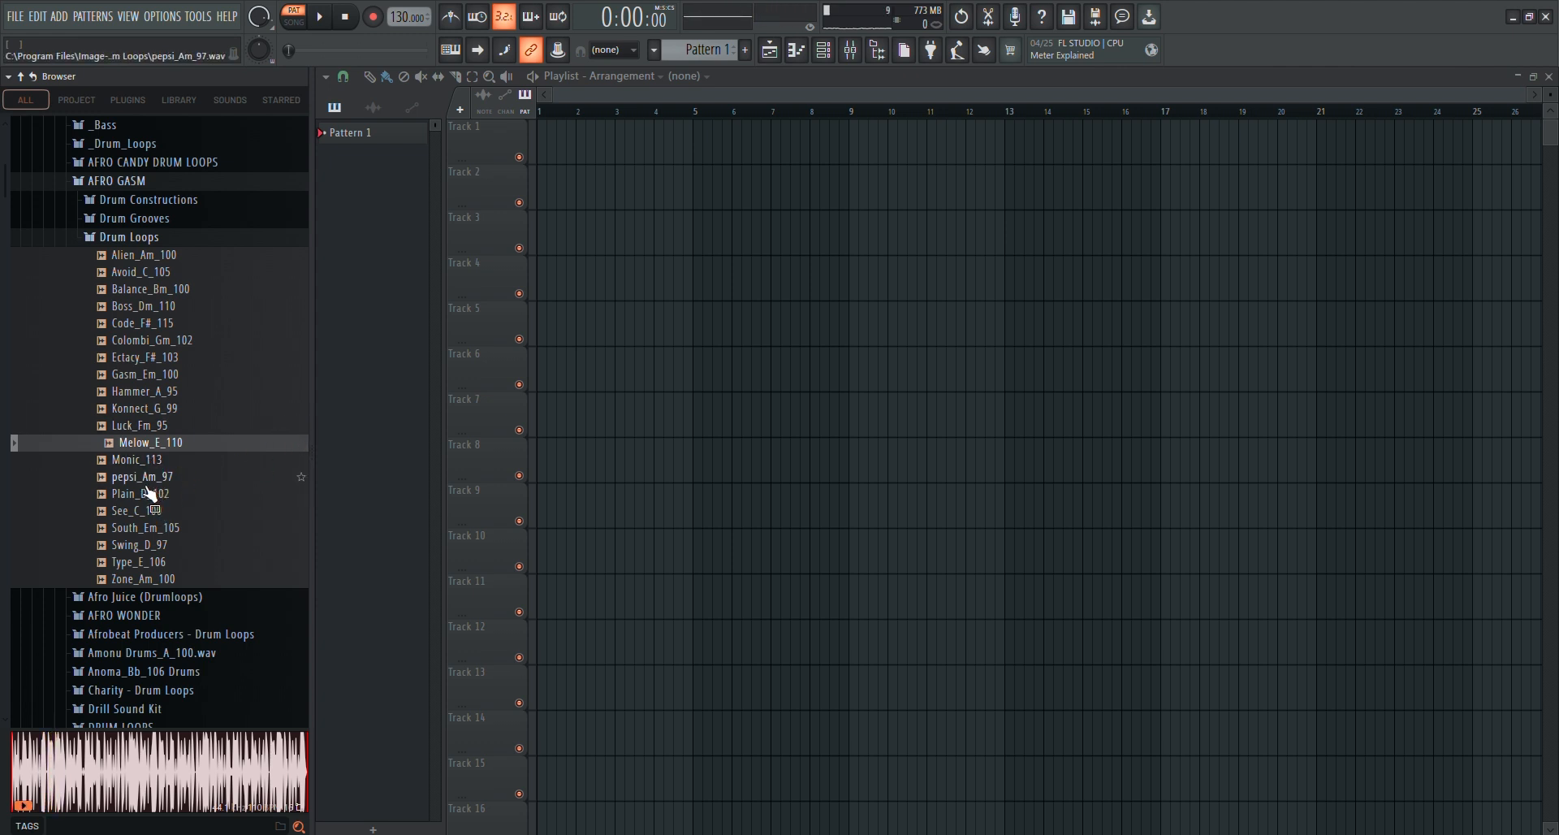
left_click(149, 494)
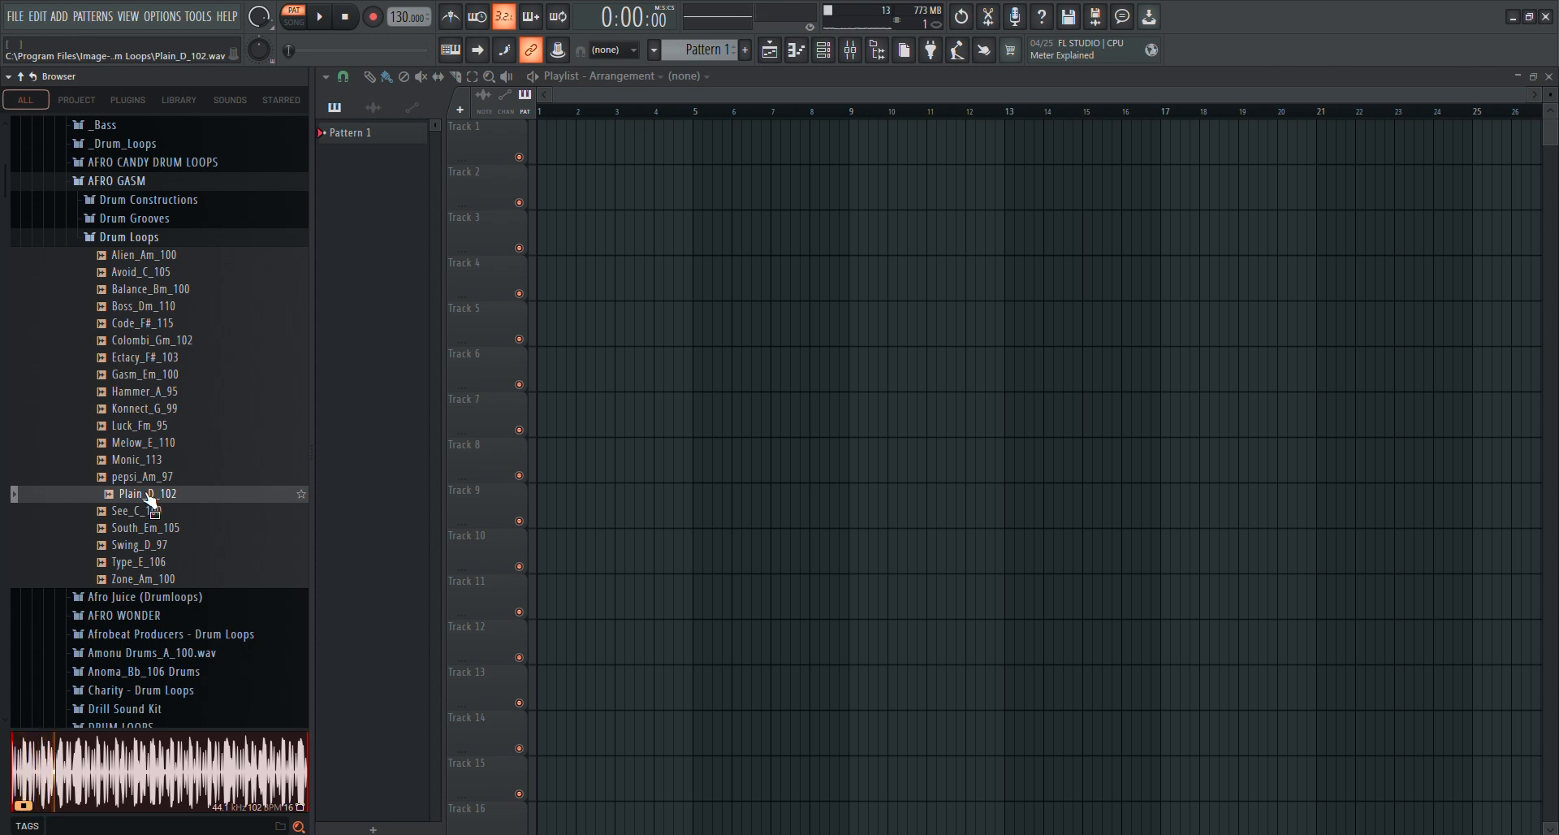
left_click_drag(150, 498, 543, 148)
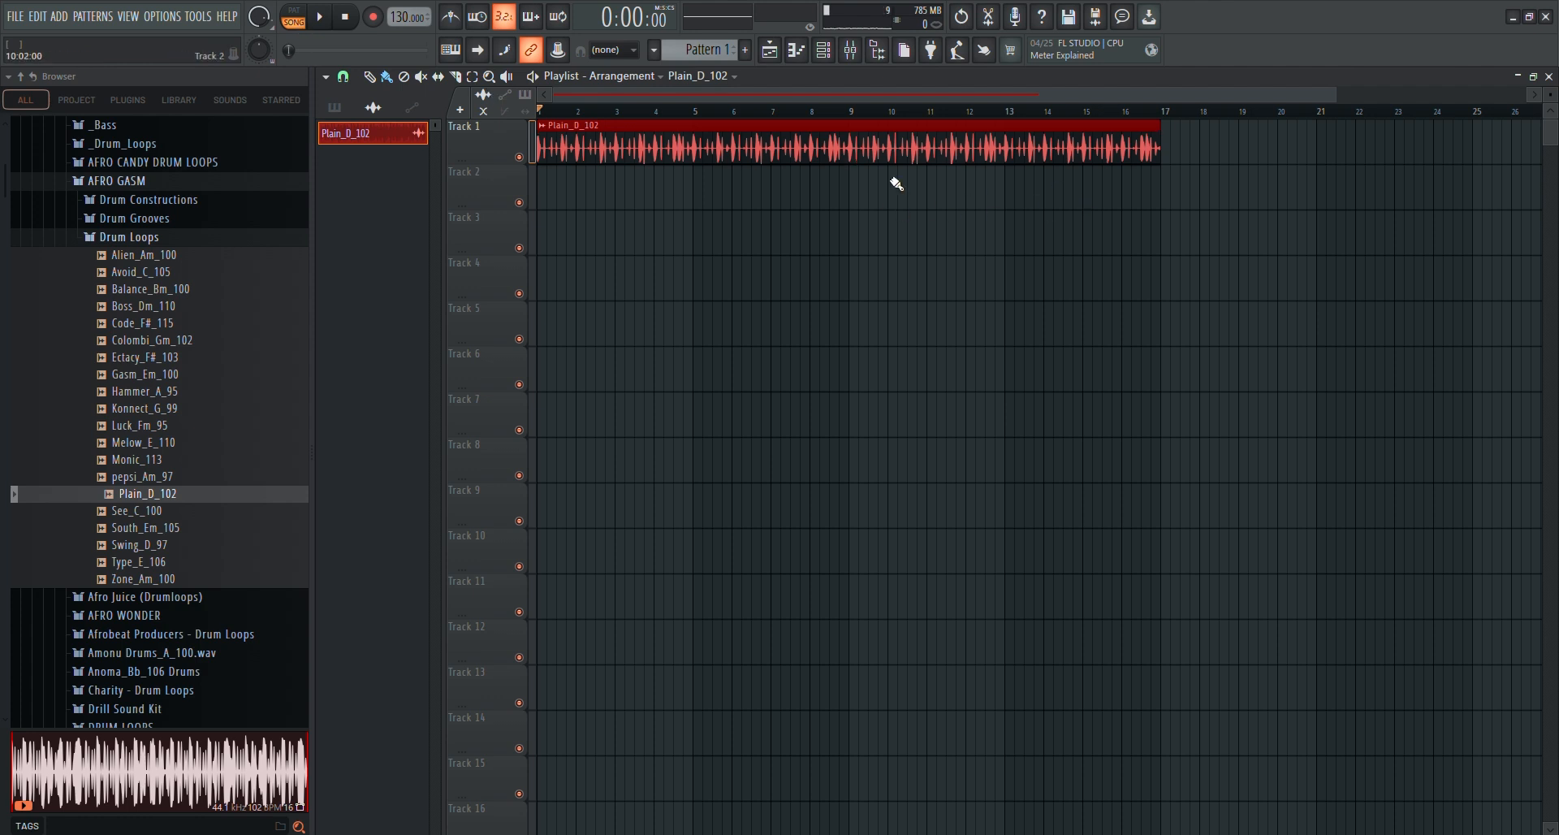
Compare playback of the drum loop in song mode and pattern mode, and finish stopped in song mode
left_click(323, 19)
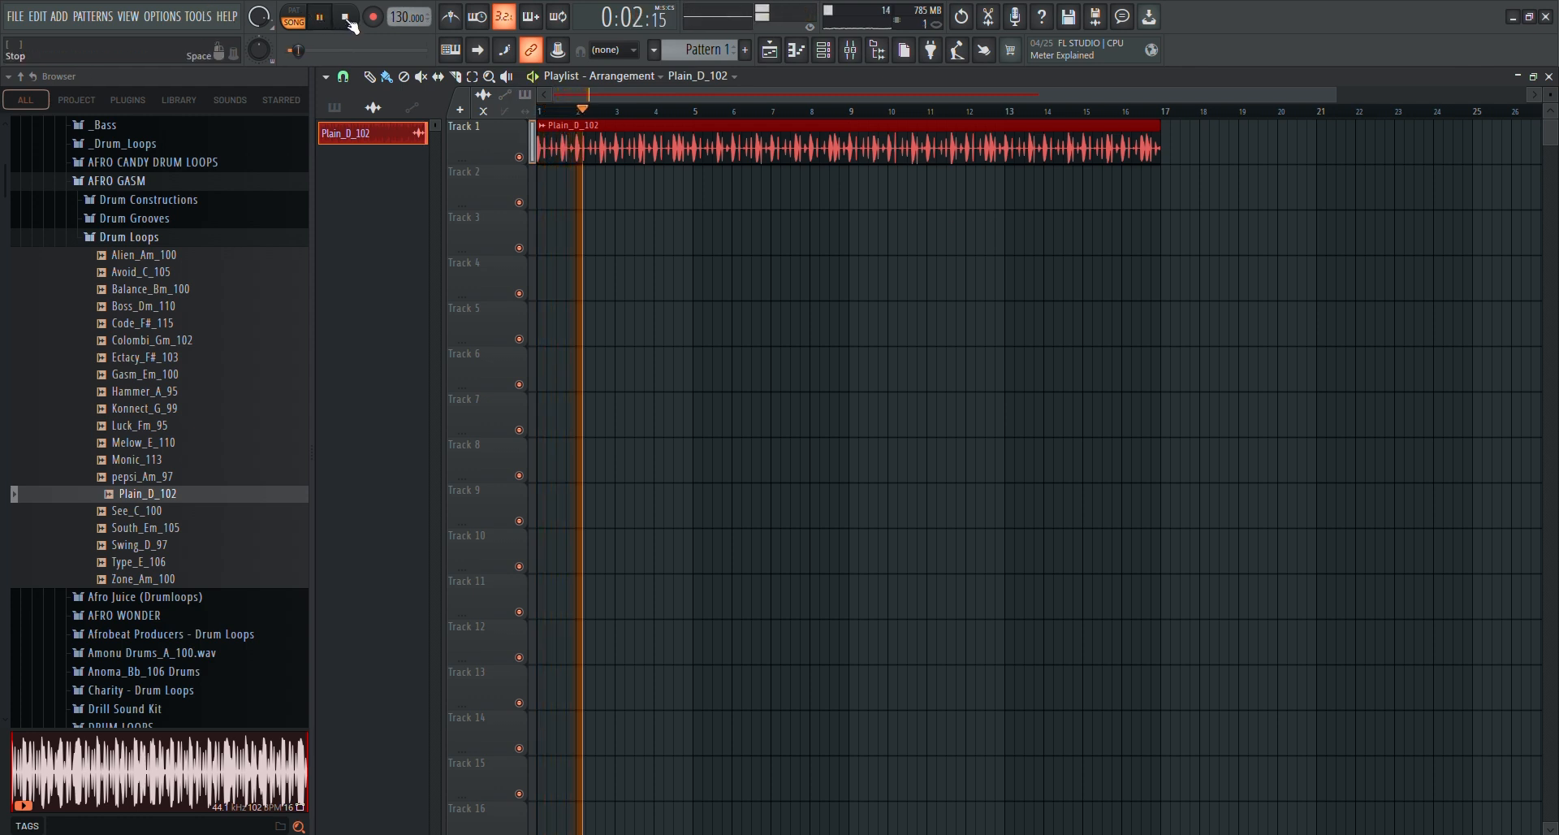
left_click(345, 18)
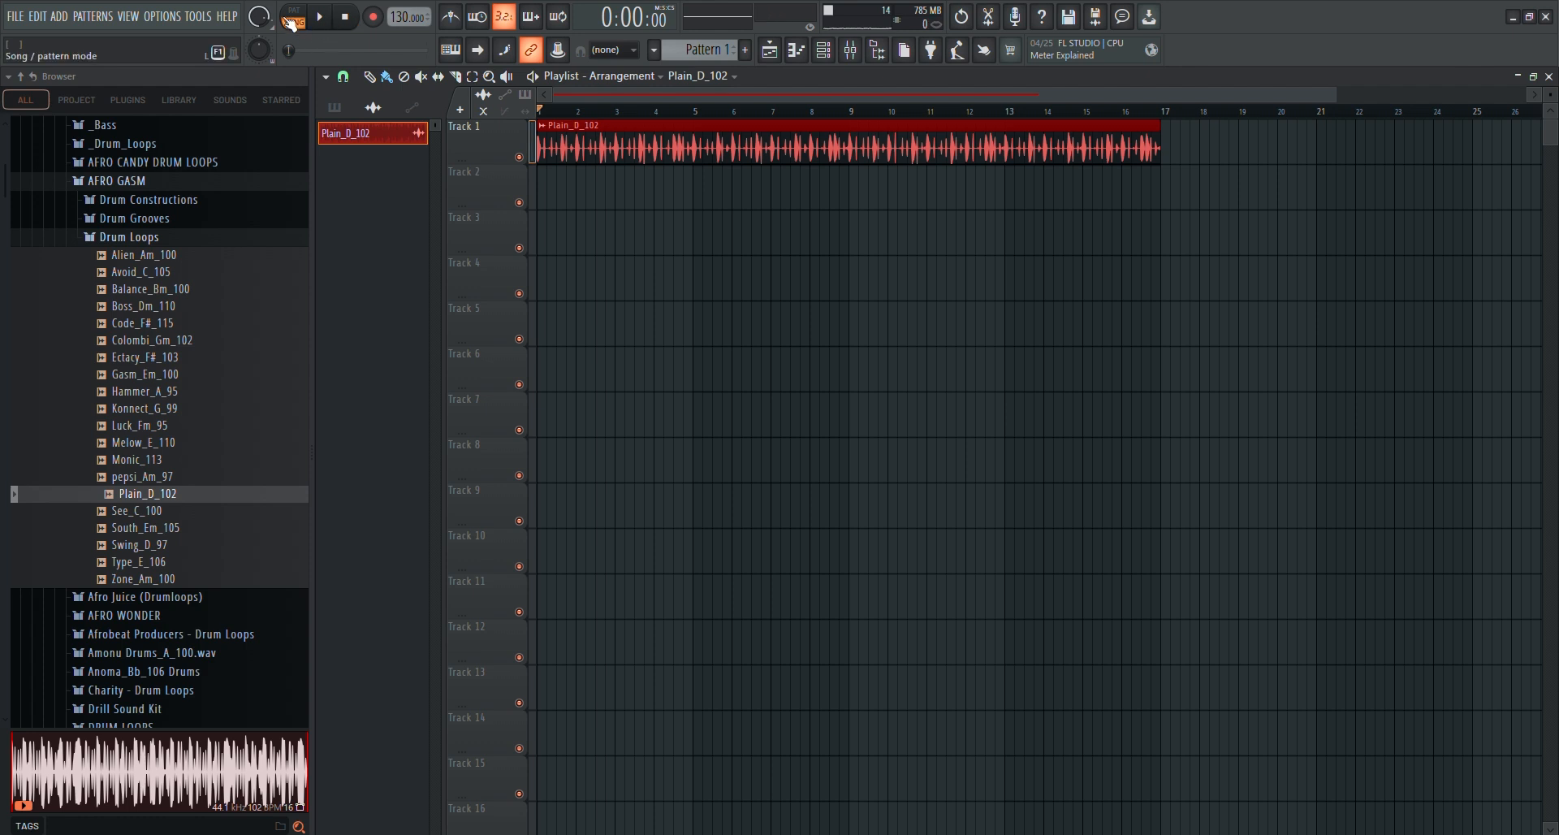
left_click(319, 16)
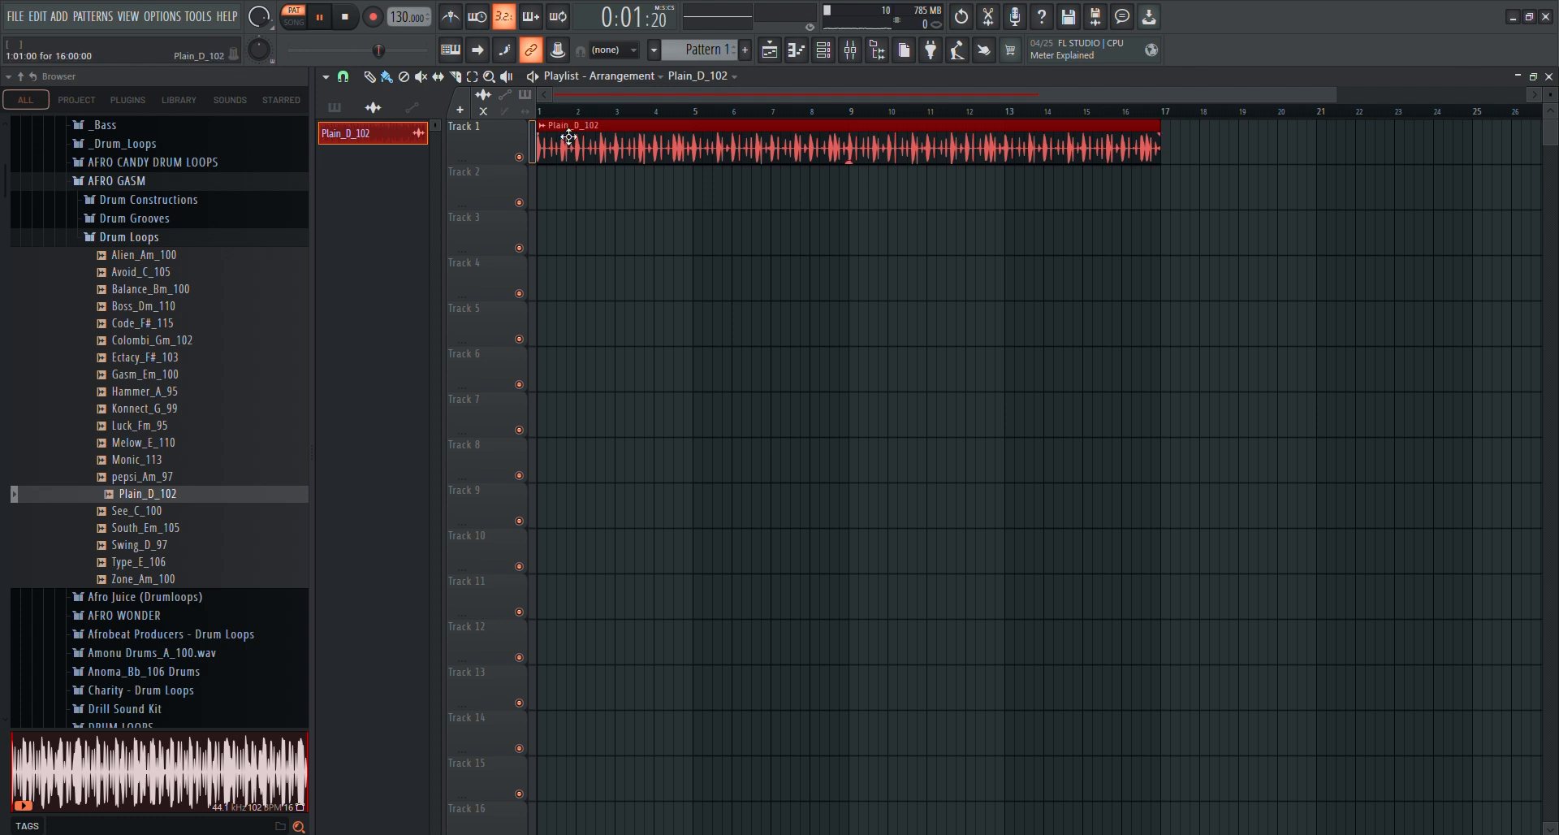
key("space")
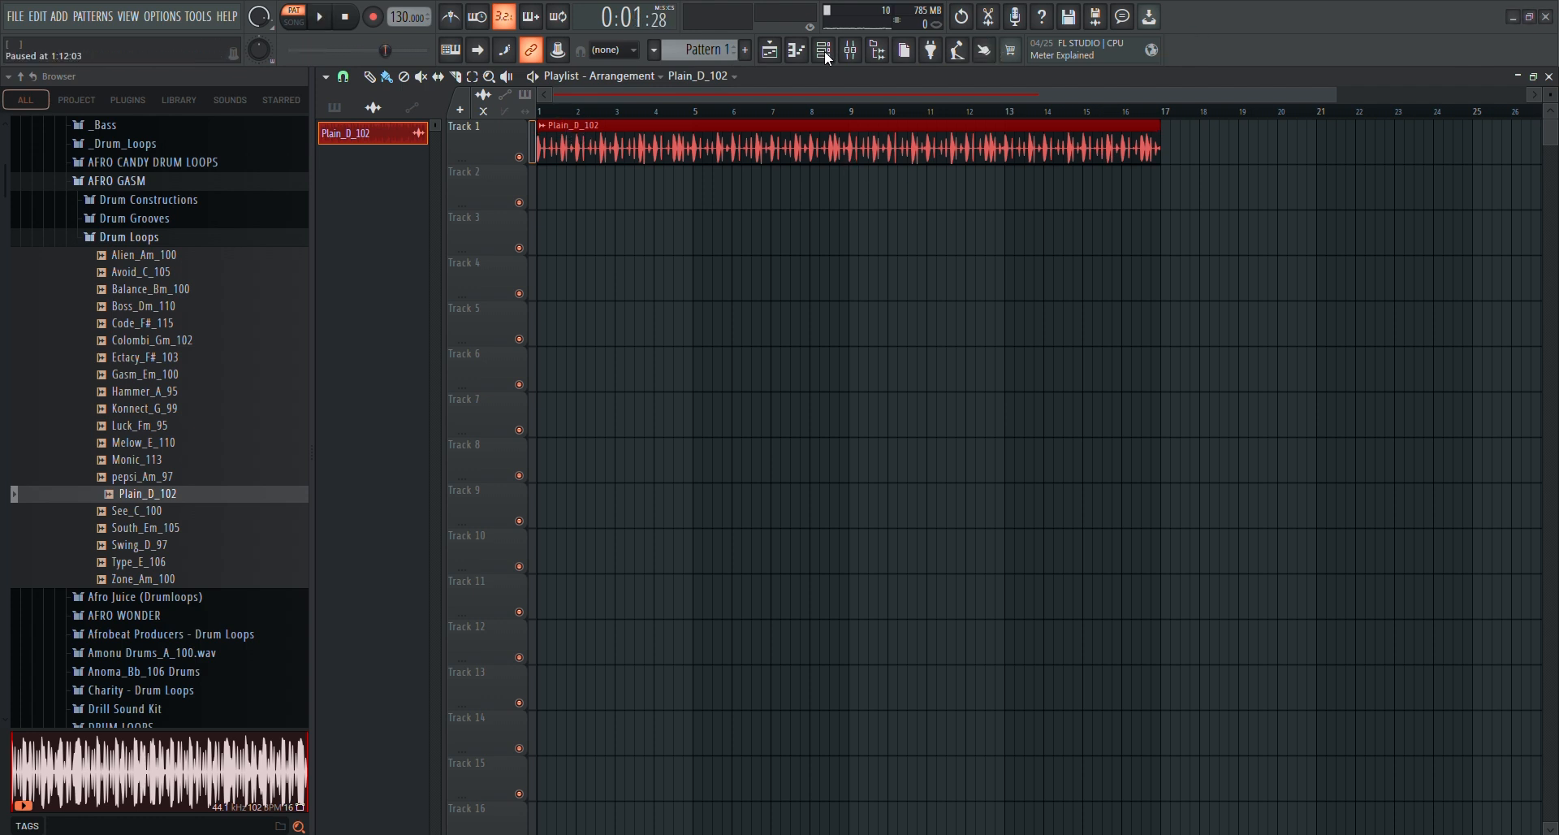
left_click(833, 62)
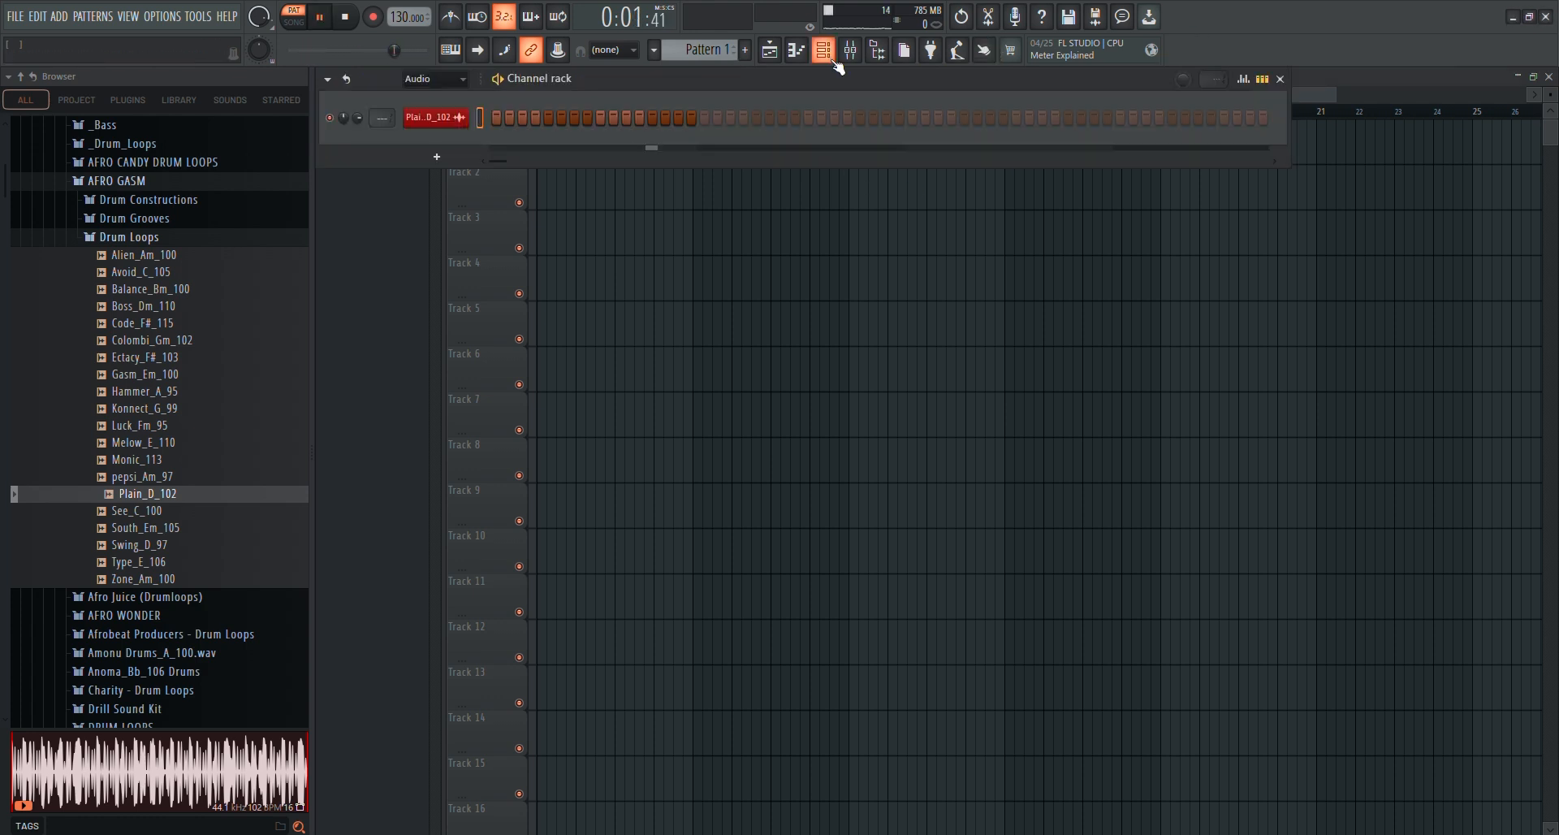
key("space")
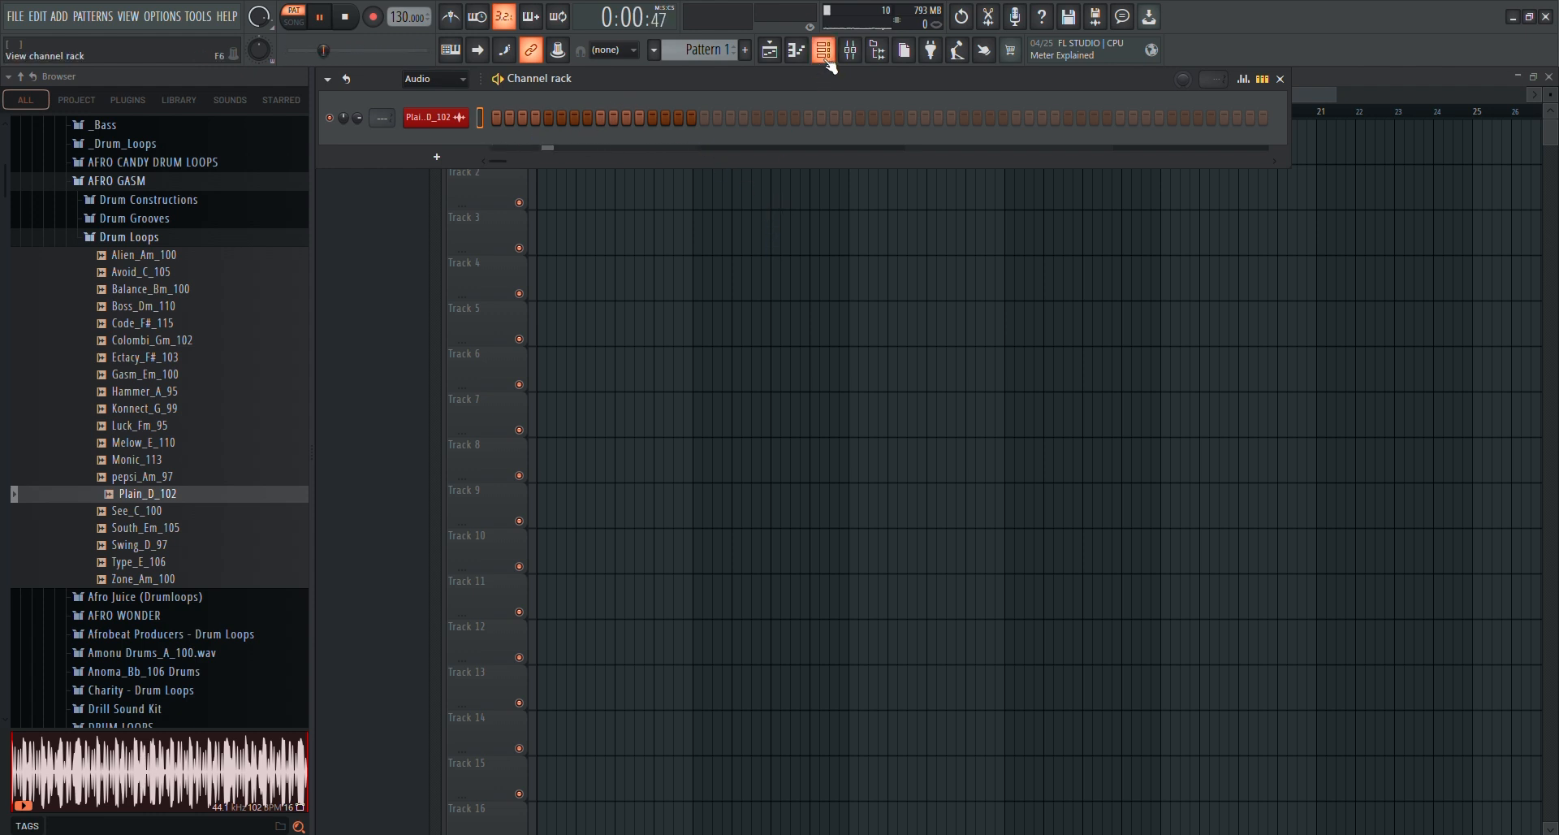
key("F6")
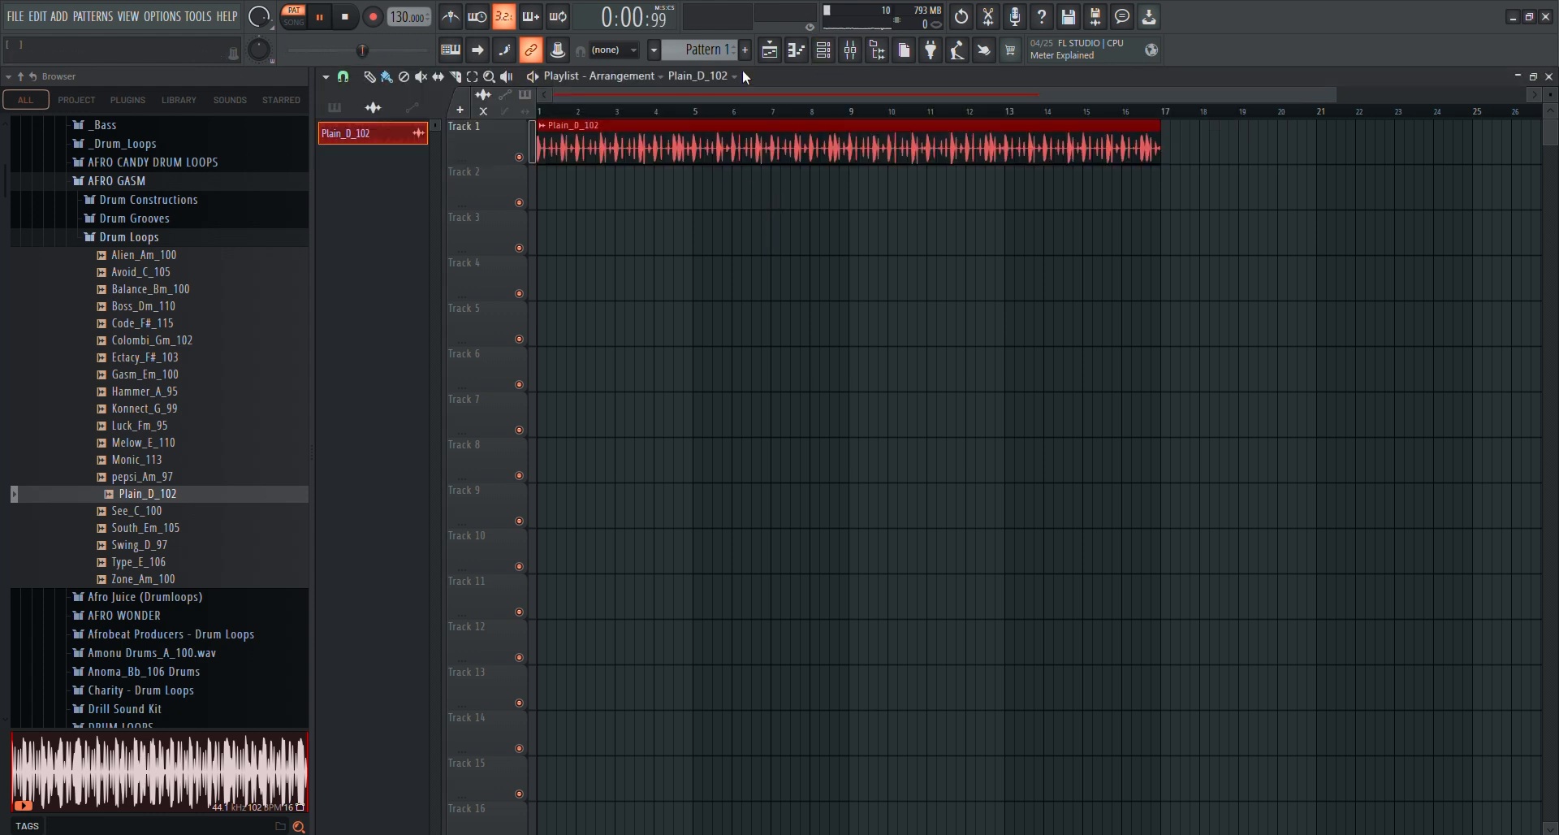
left_click(297, 31)
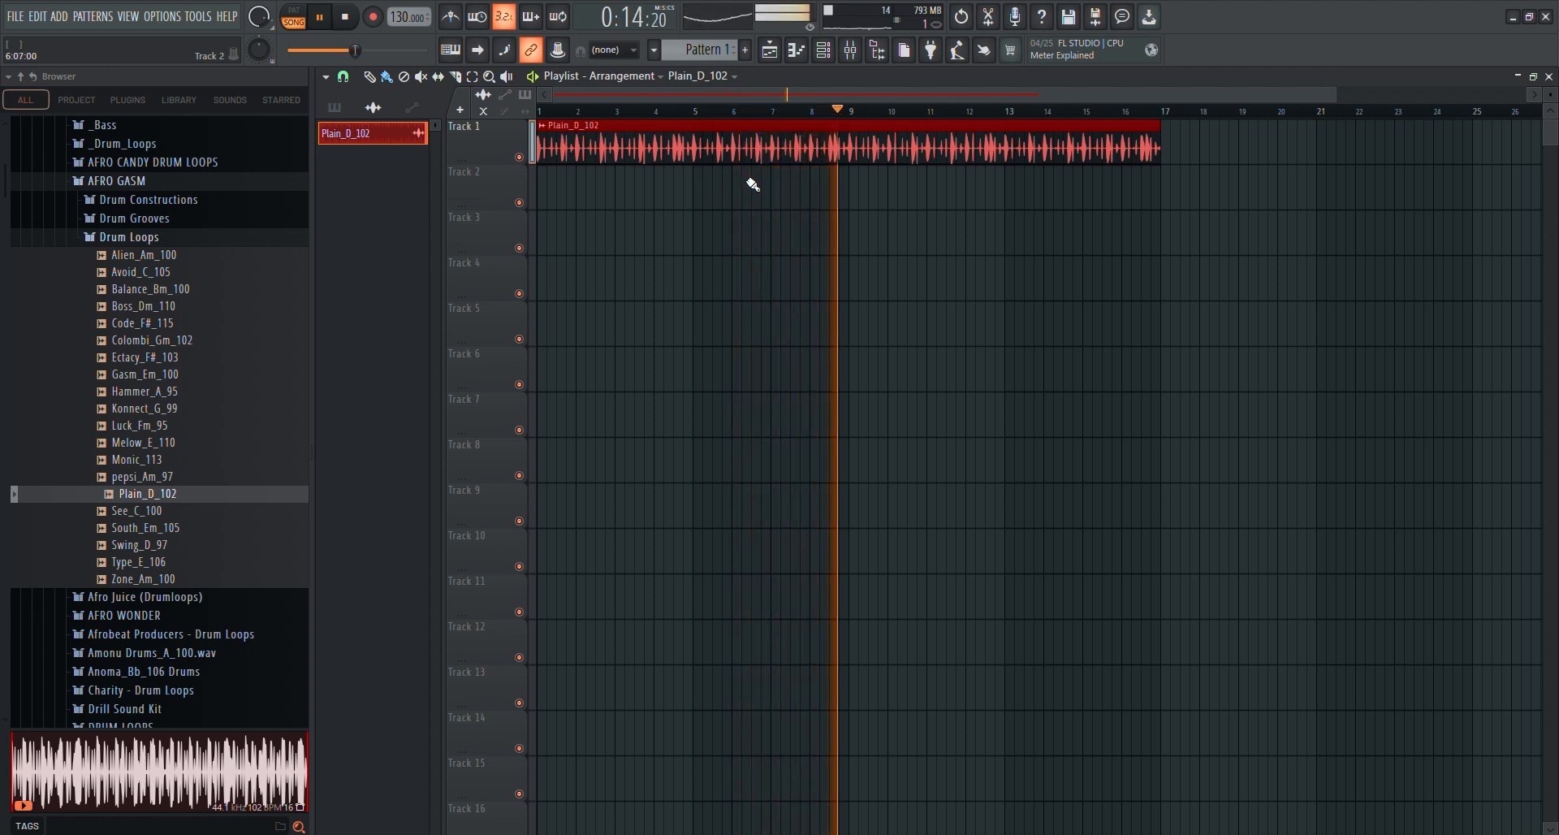
left_click(345, 17)
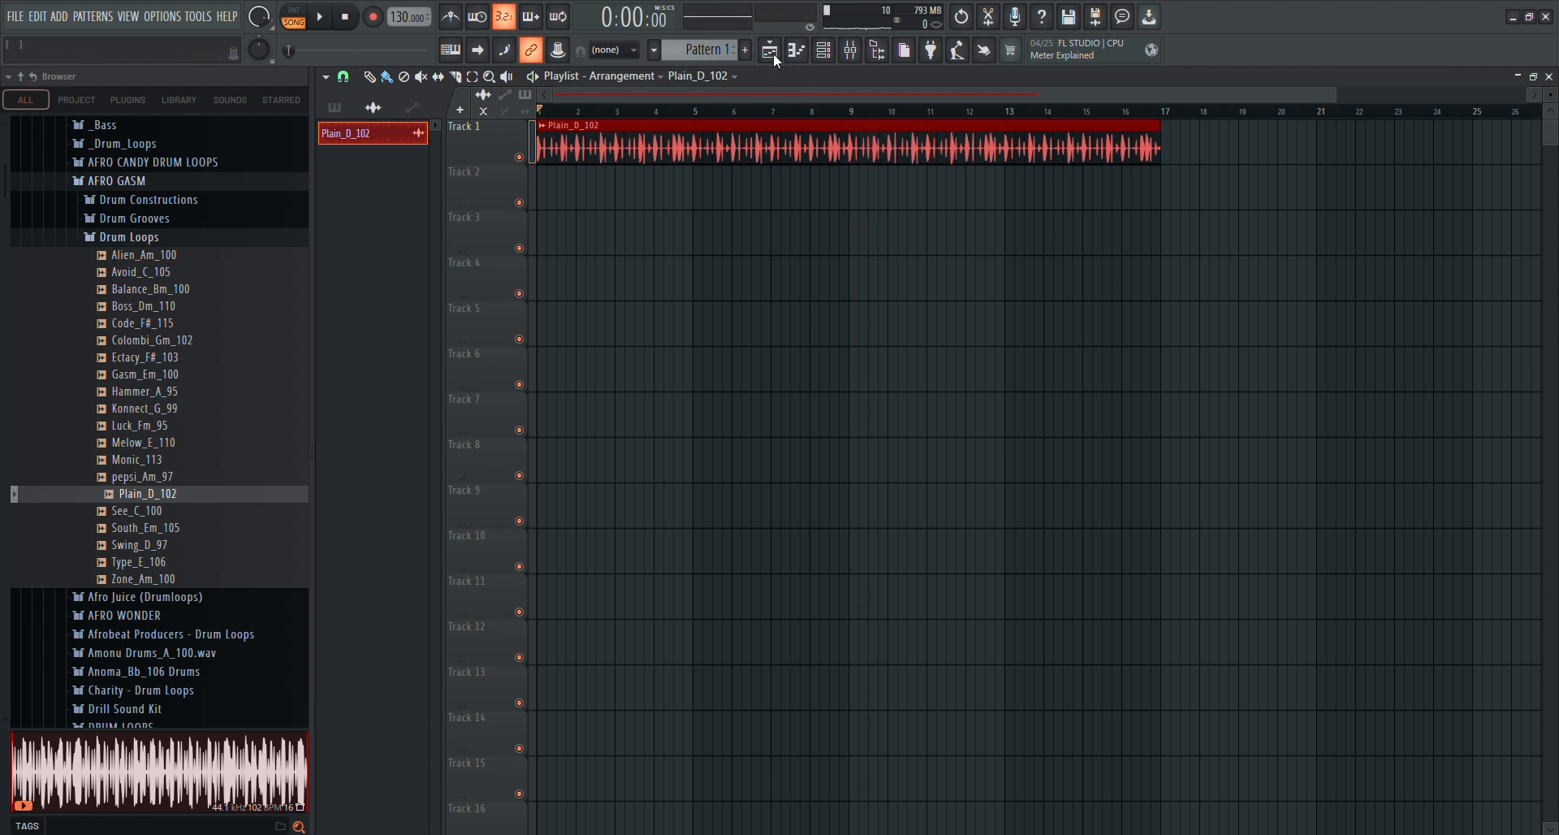
Reopen Arcade from the channel rack with all channels shown, and audition the eighth Easy Street sample
left_click(830, 61)
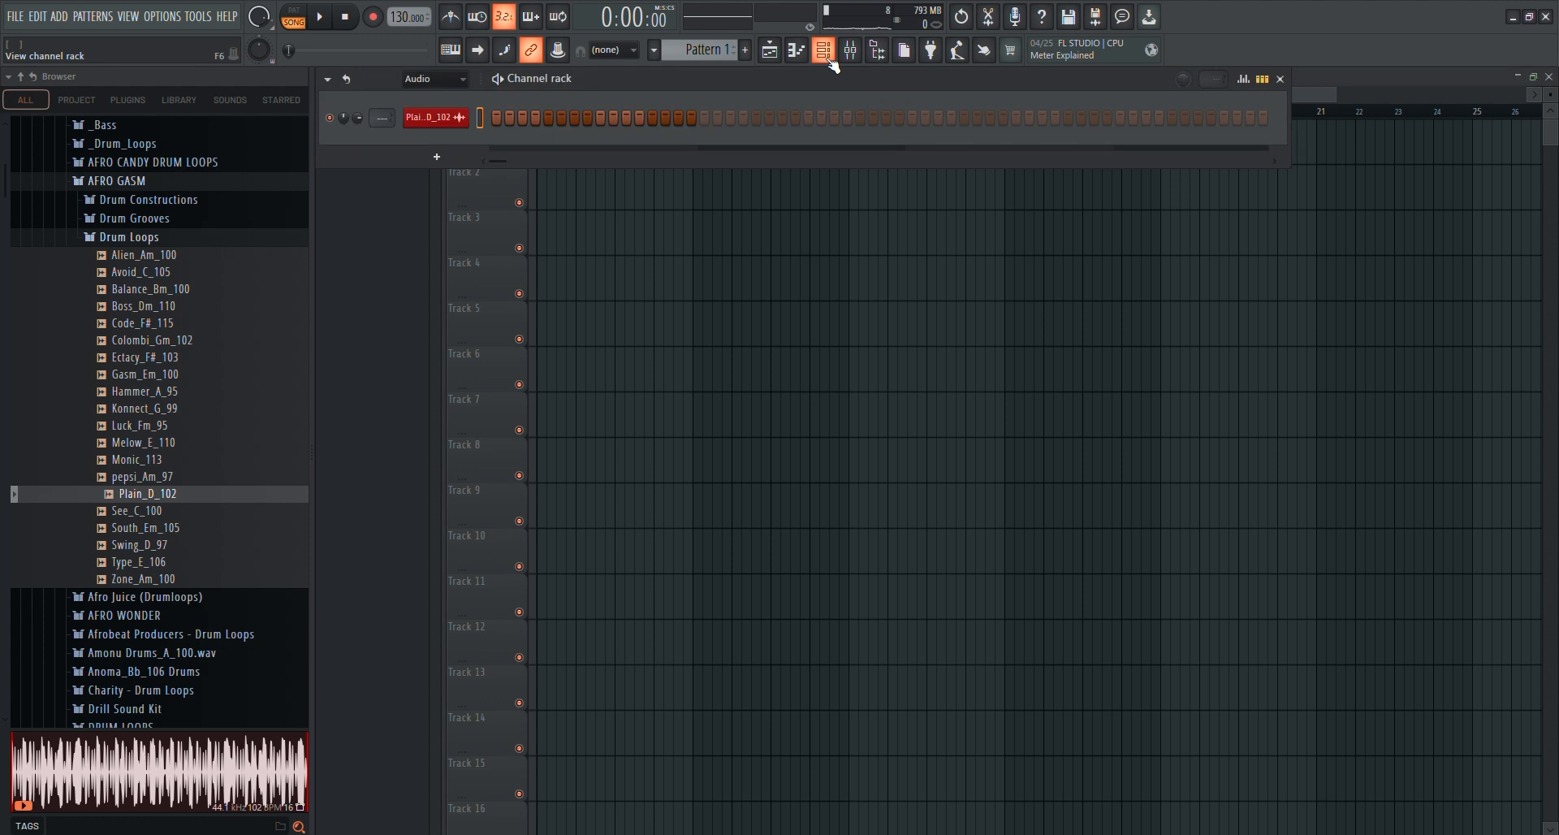
left_click(462, 81)
left_click(455, 99)
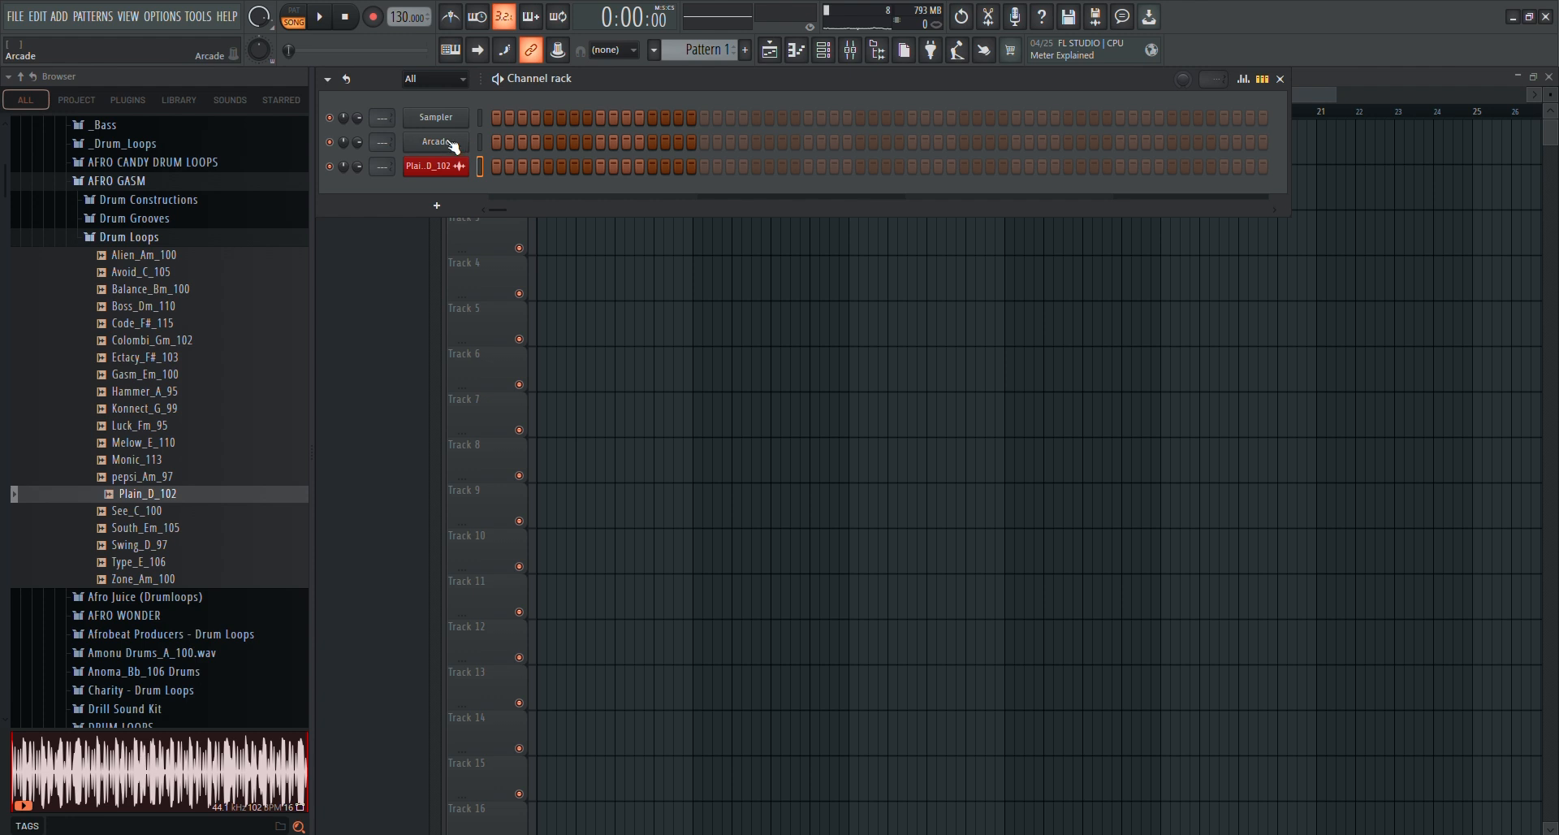
left_click(481, 138)
left_click(449, 141)
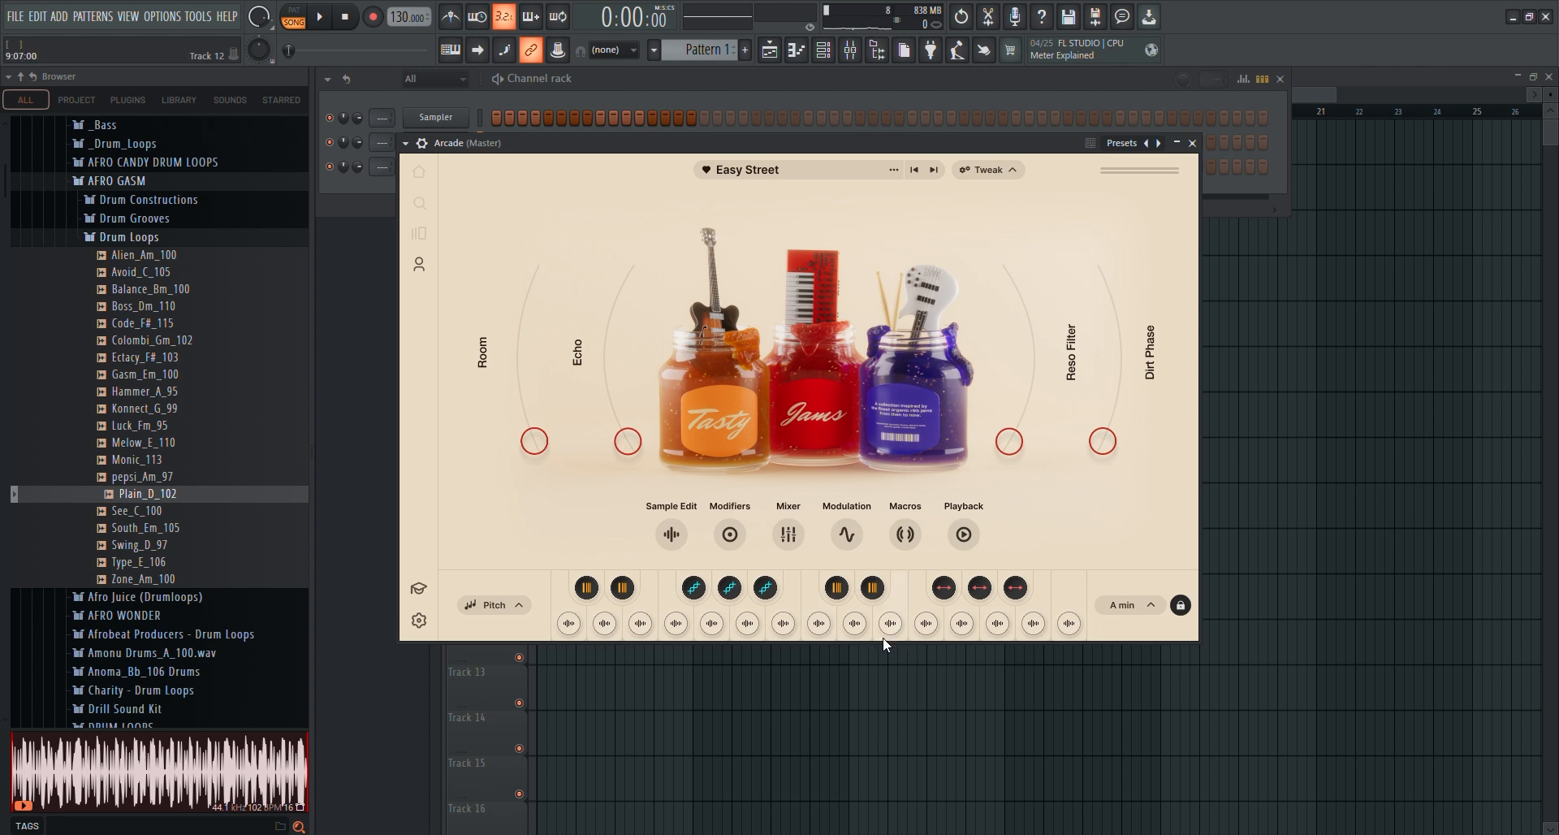
left_click(819, 623)
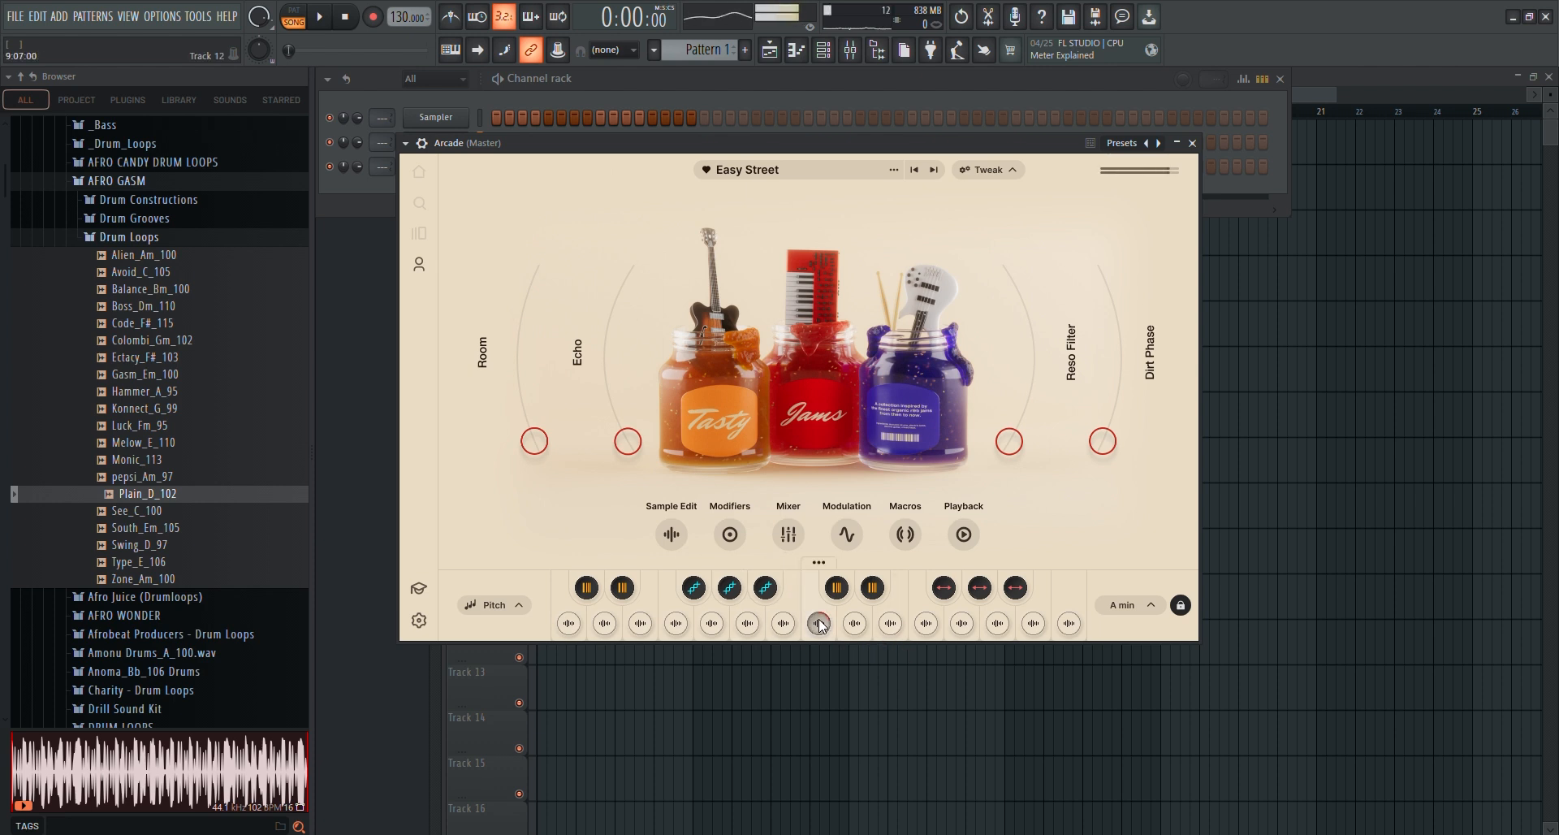
Browse Arcade's downloaded samplers while offline and load the Deeper Meaning sampler
left_click(420, 265)
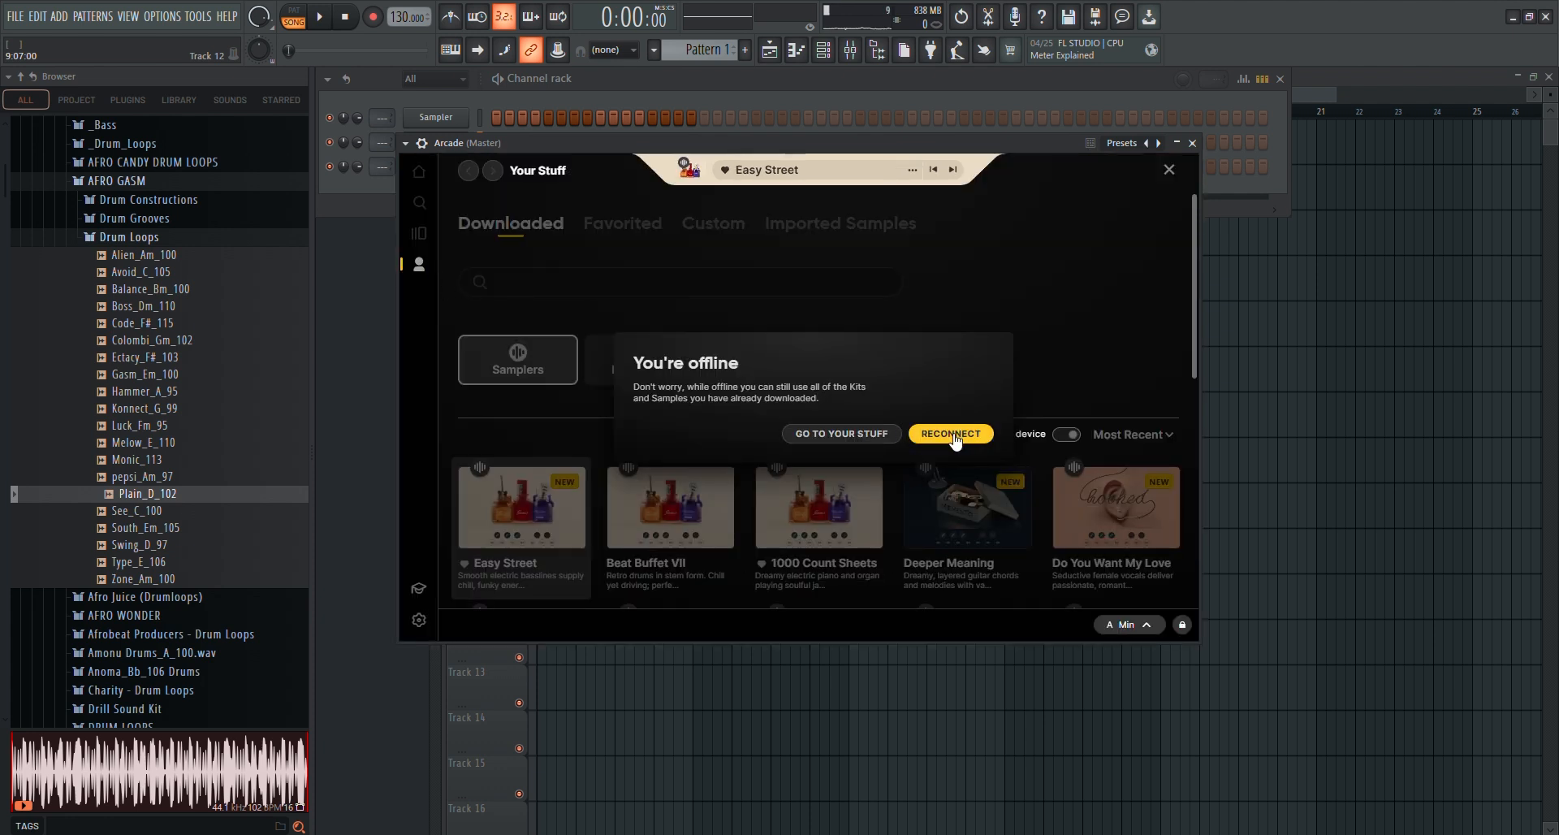
left_click(870, 436)
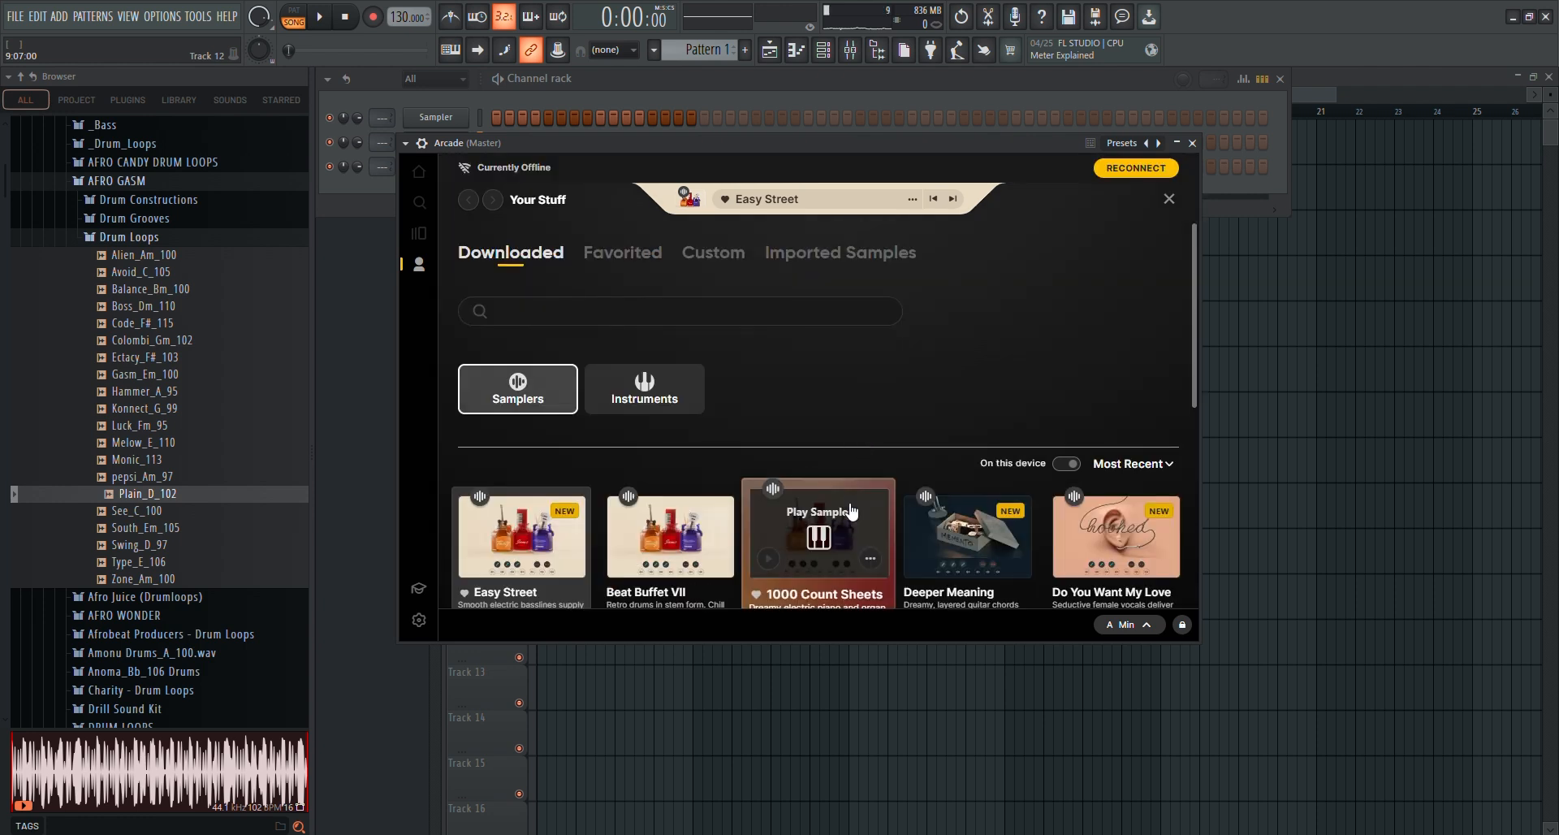
scroll(690, 471, "down", 2)
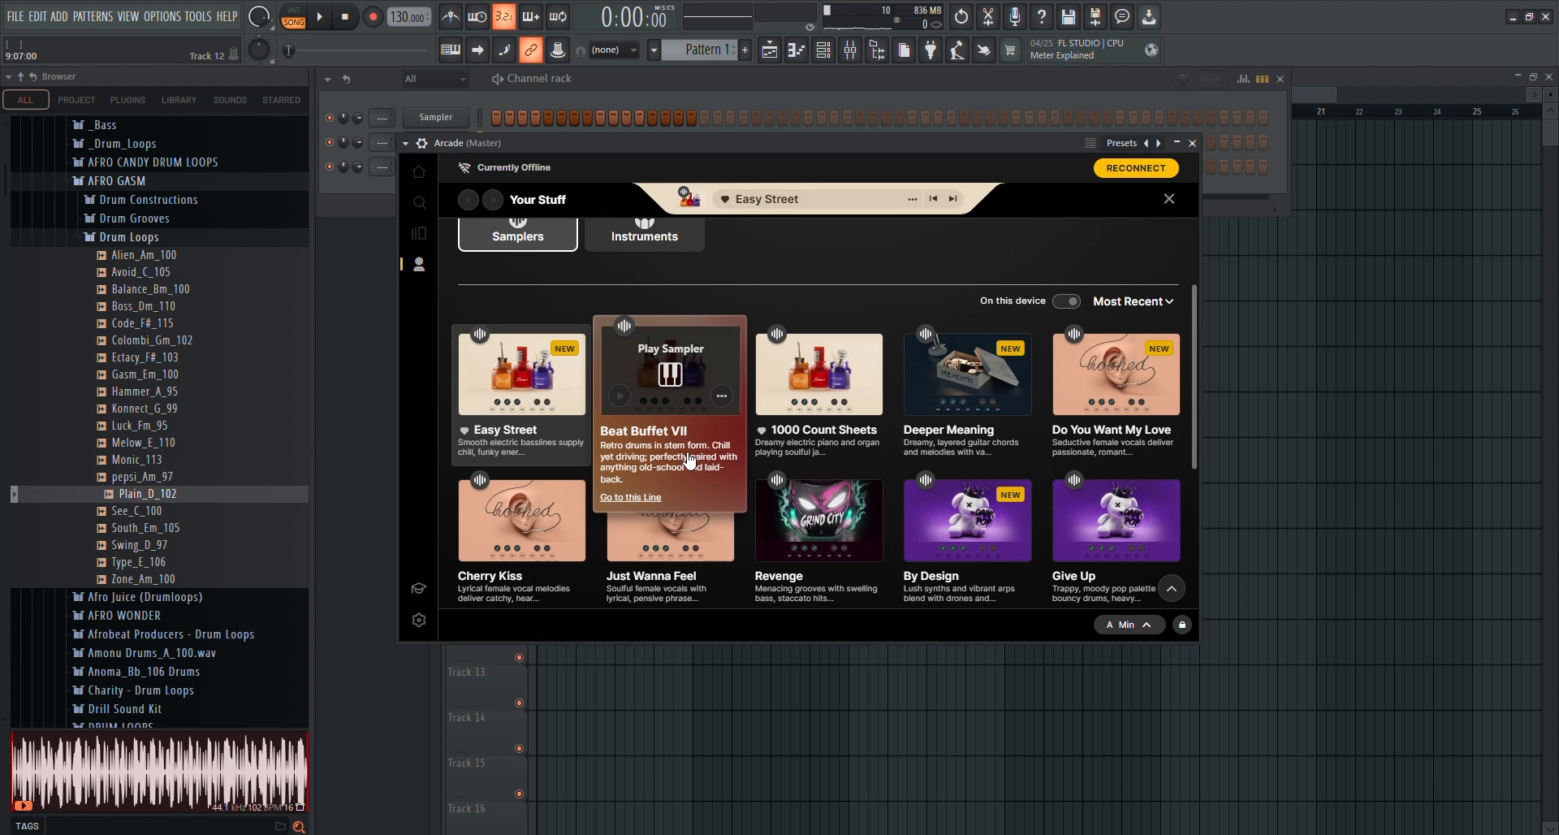
scroll(689, 458, "down", 4)
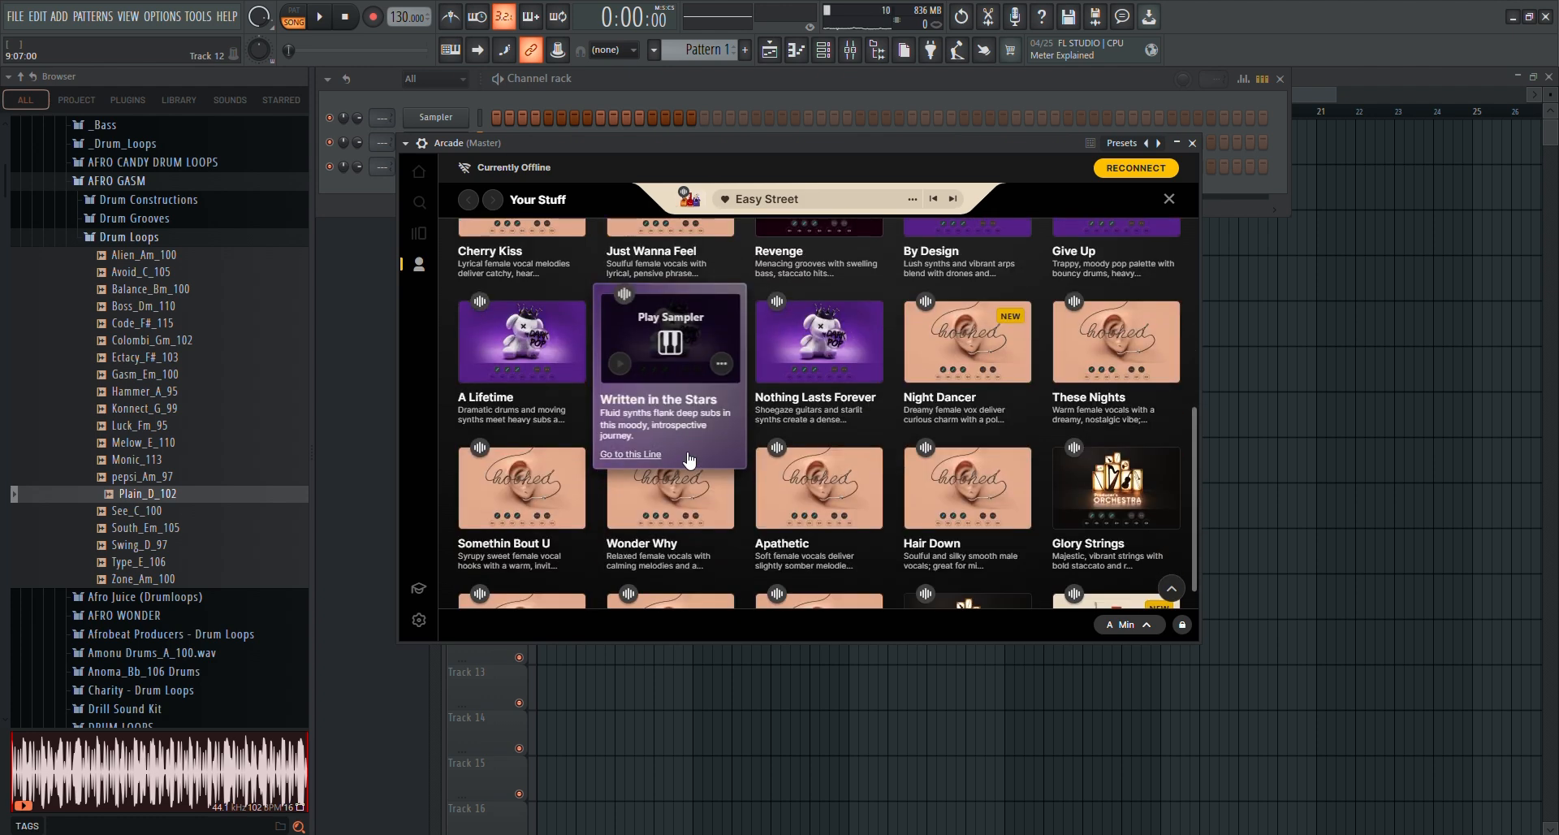
scroll(688, 459, "down", 1)
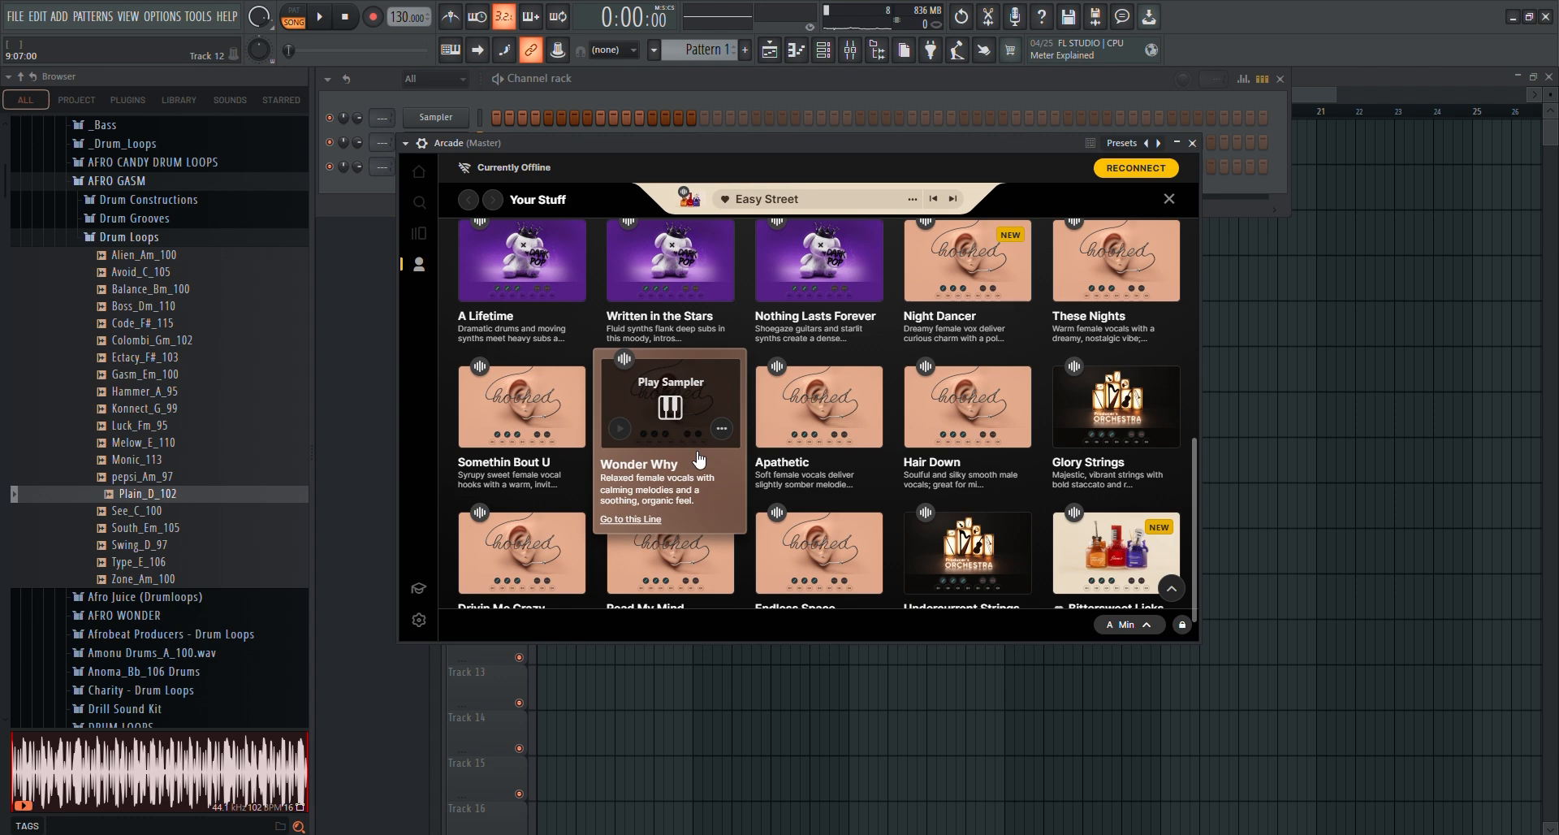
scroll(815, 362, "up", 3)
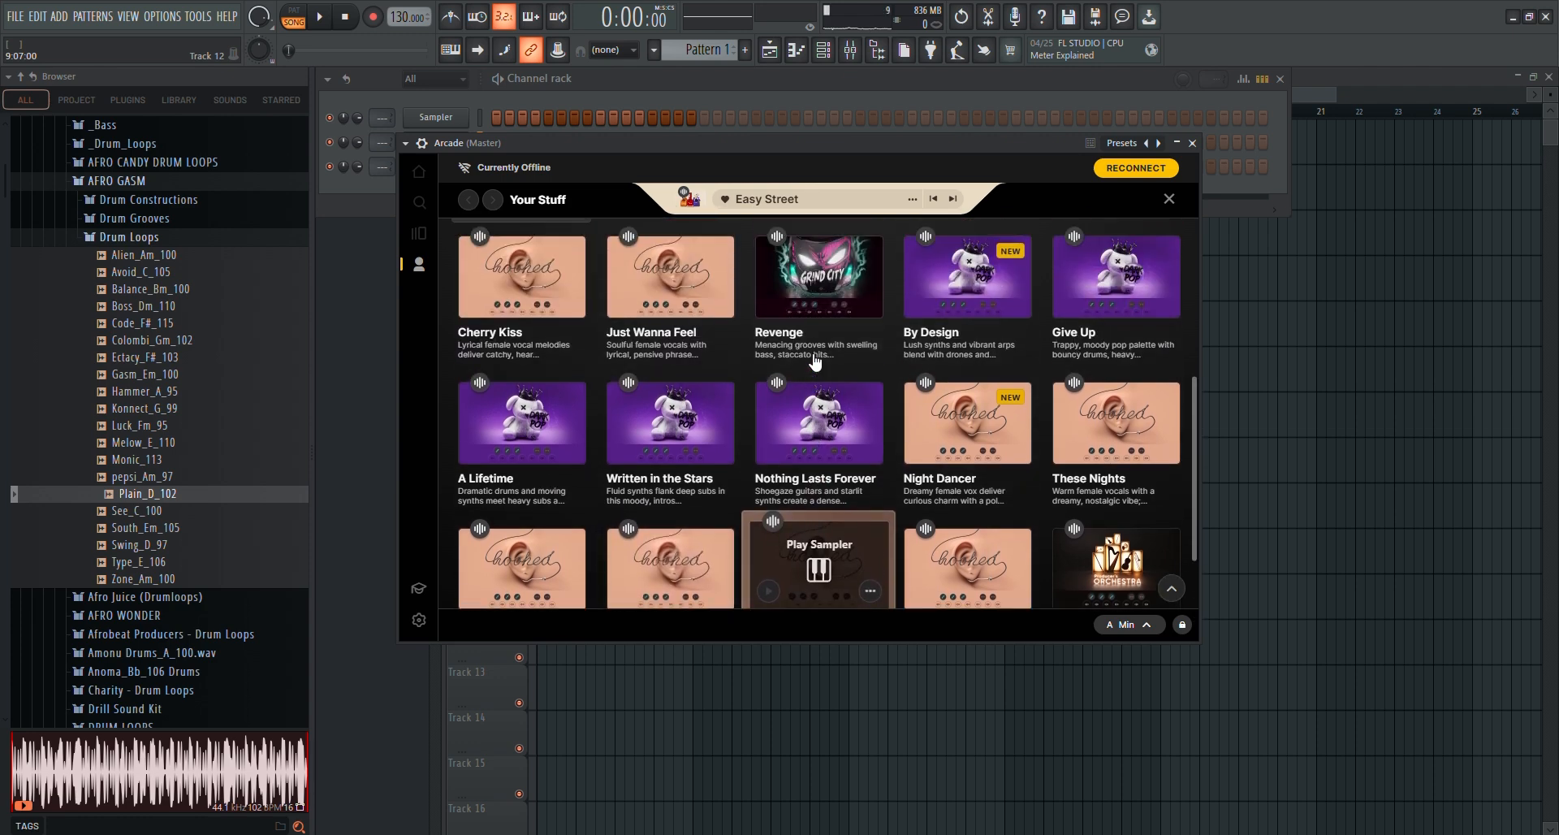
scroll(812, 349, "up", 1)
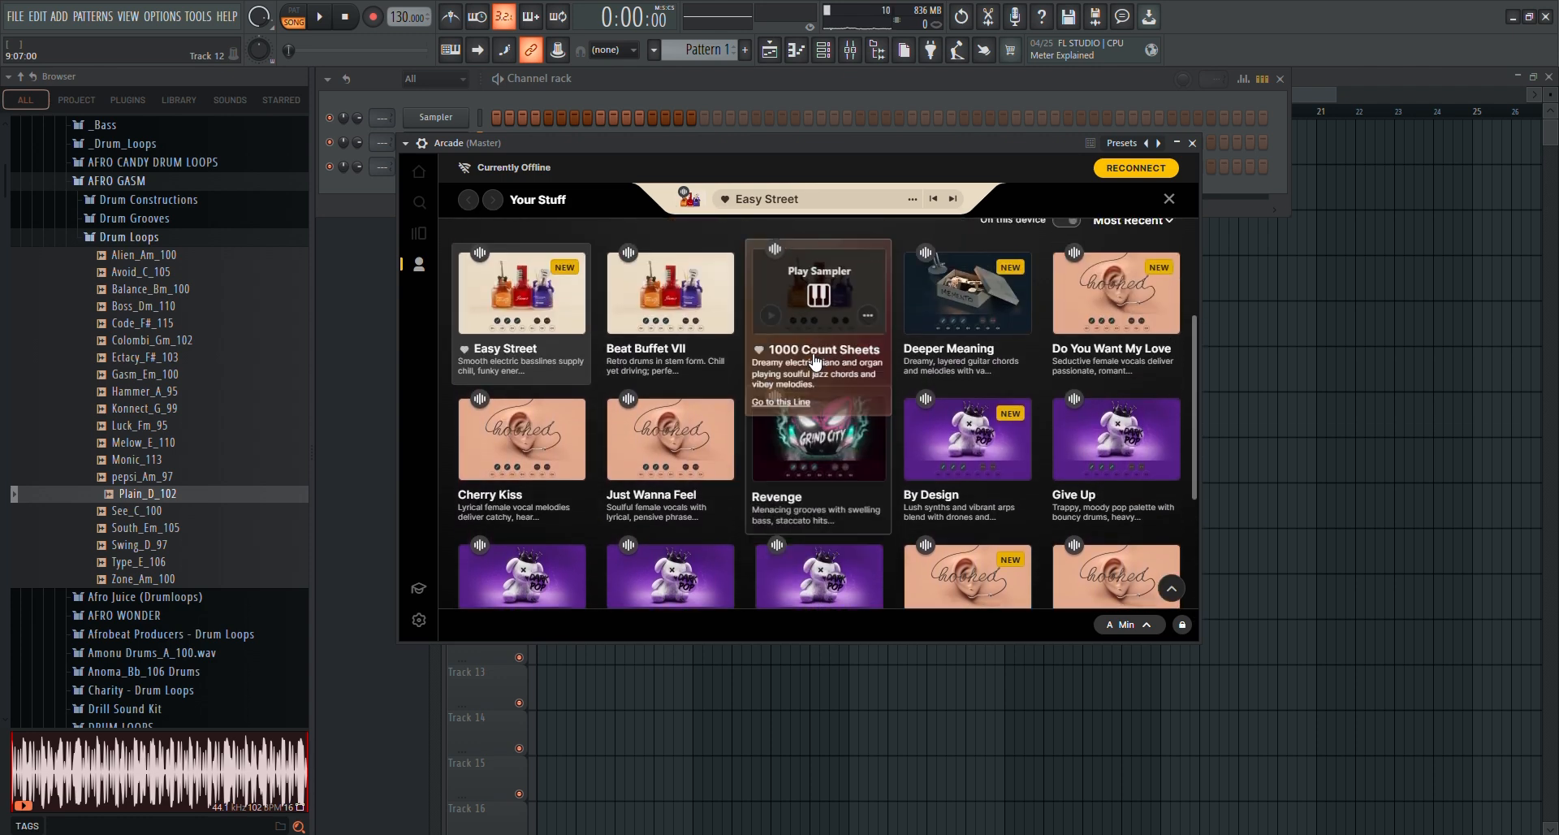
left_click(959, 307)
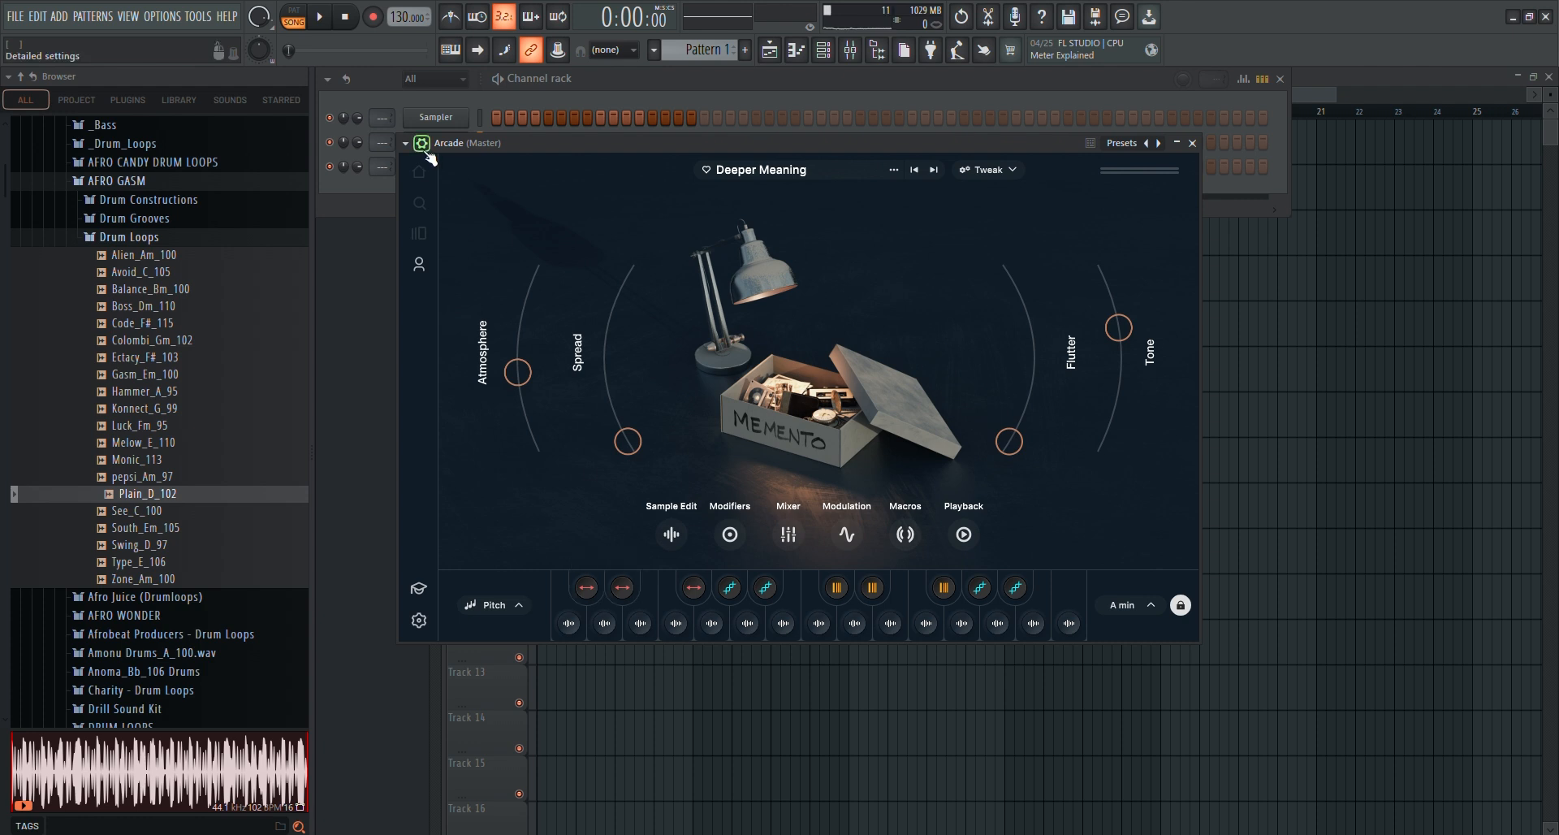
key("Escape")
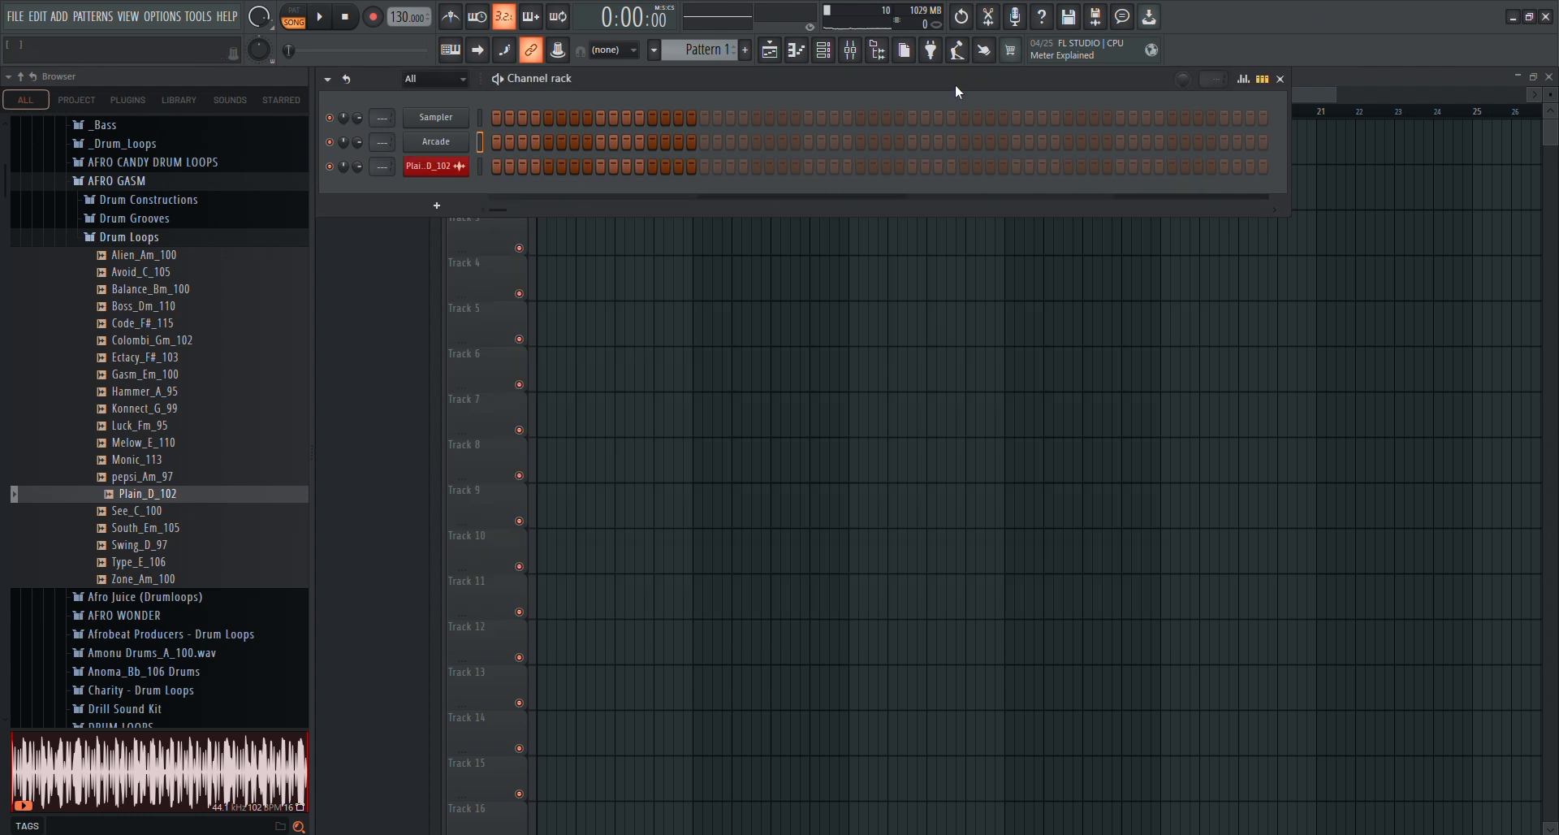
right_click(453, 148)
left_click(485, 140)
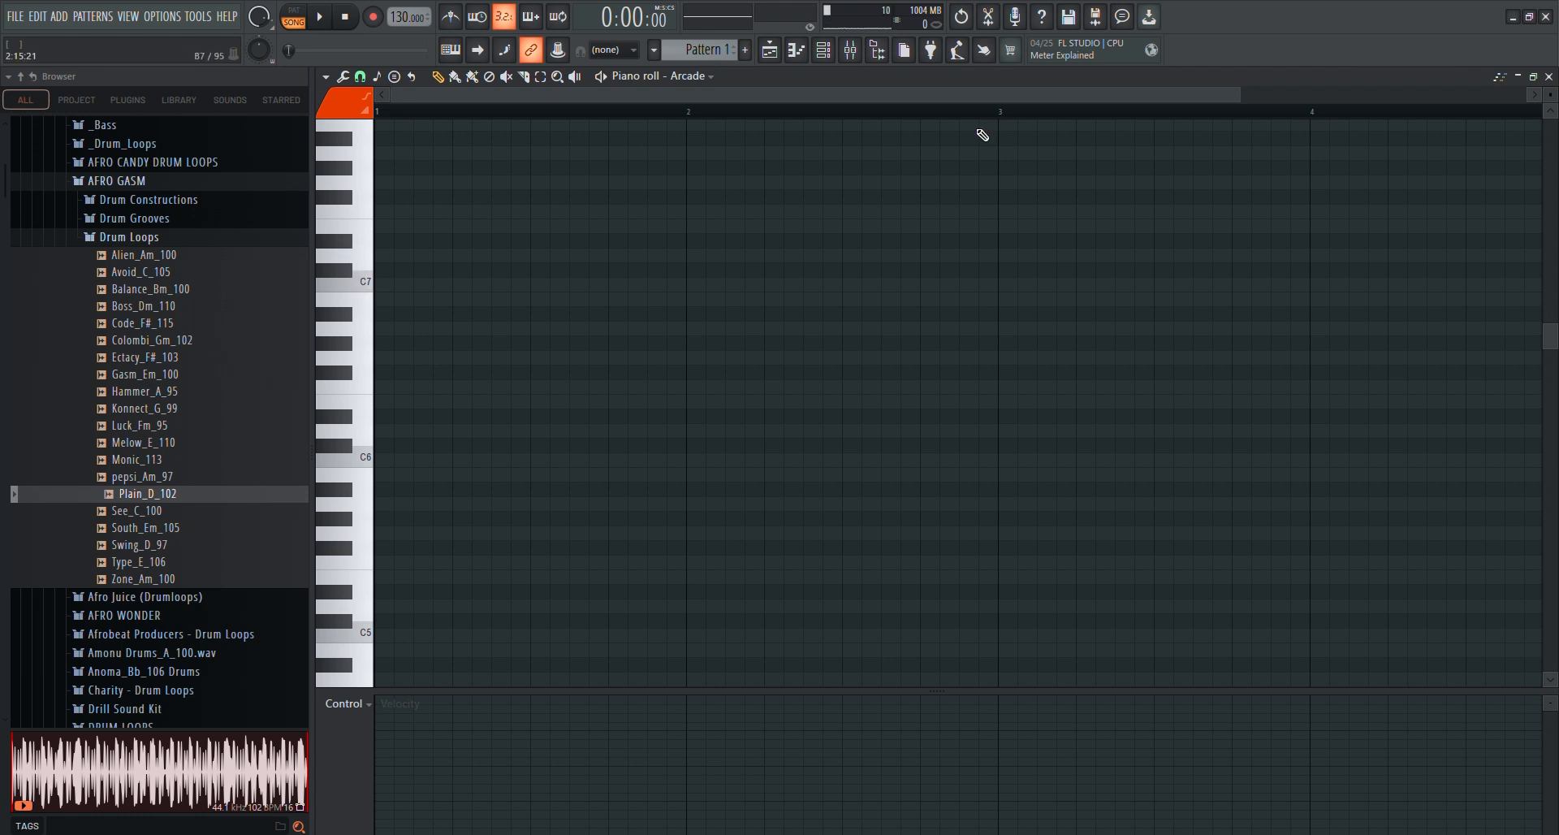
left_click(1548, 76)
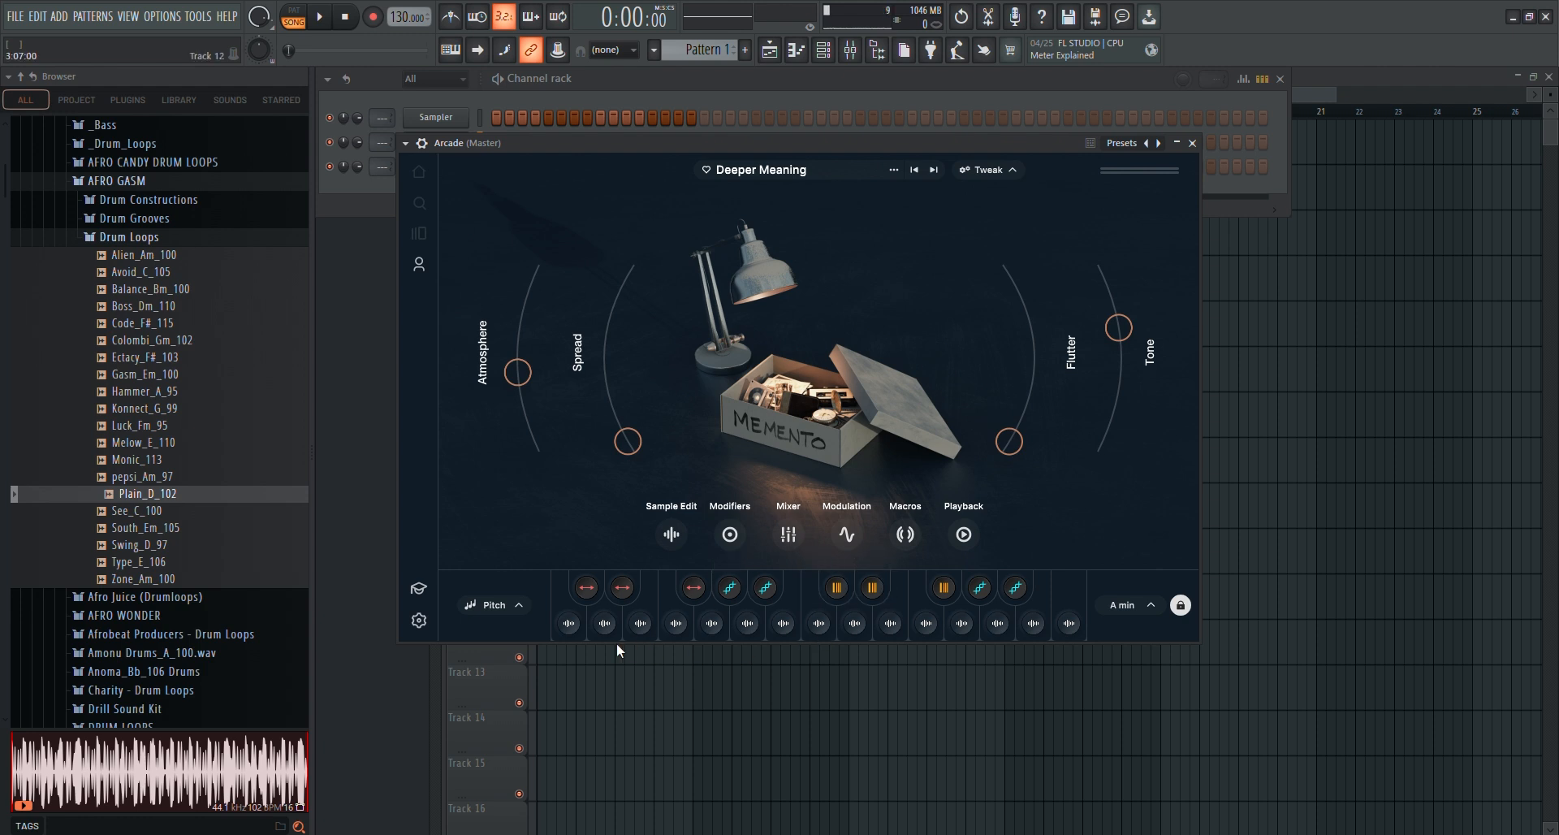
Audition the first and fourth Deeper Meaning samples during song playback, switching the metronome on and back off
left_click(572, 626)
left_click(319, 17)
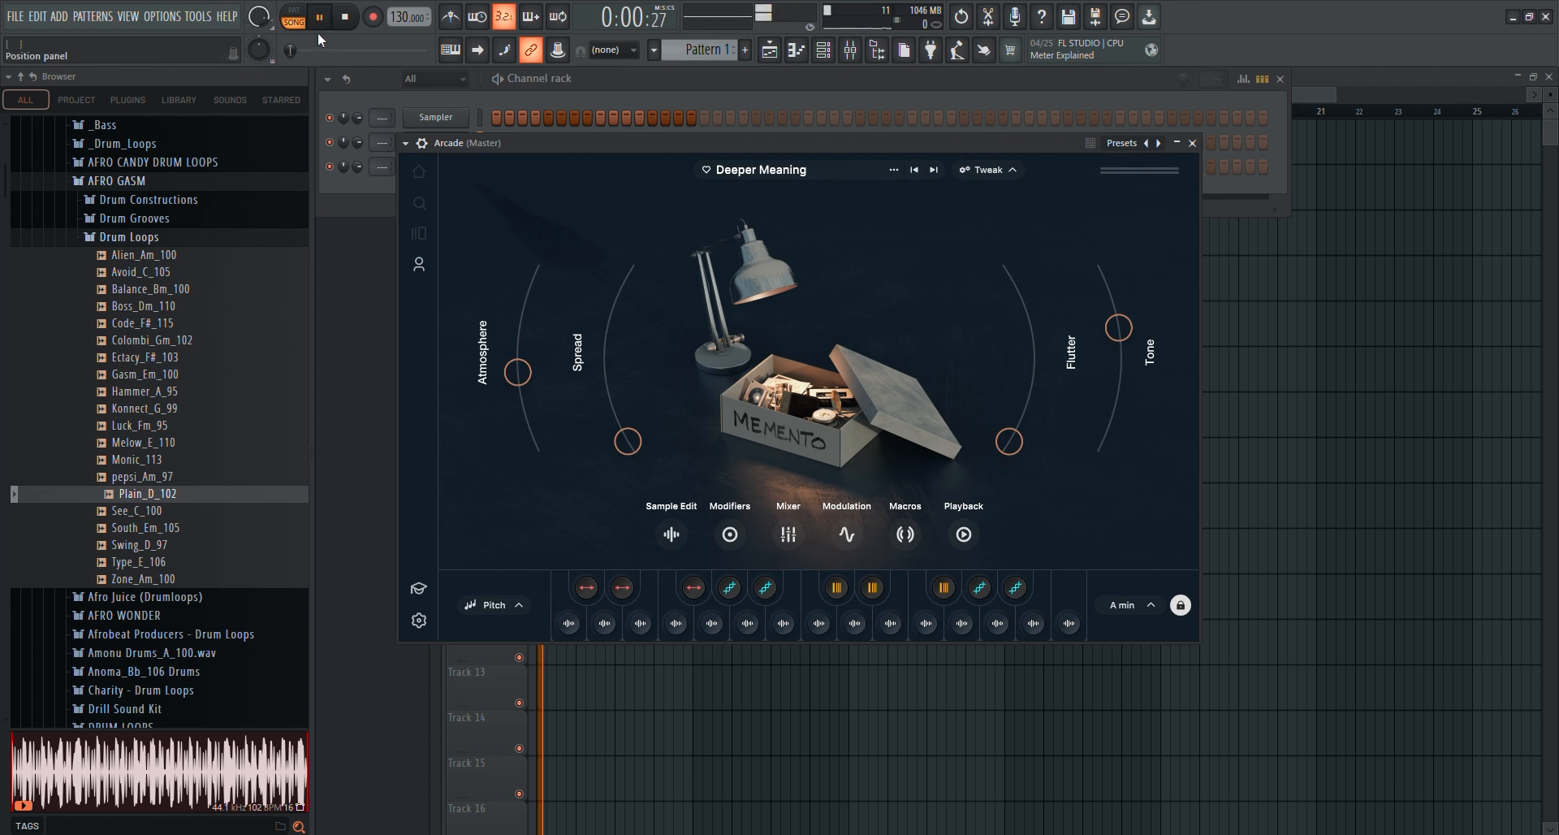
mouse_move(617, 622)
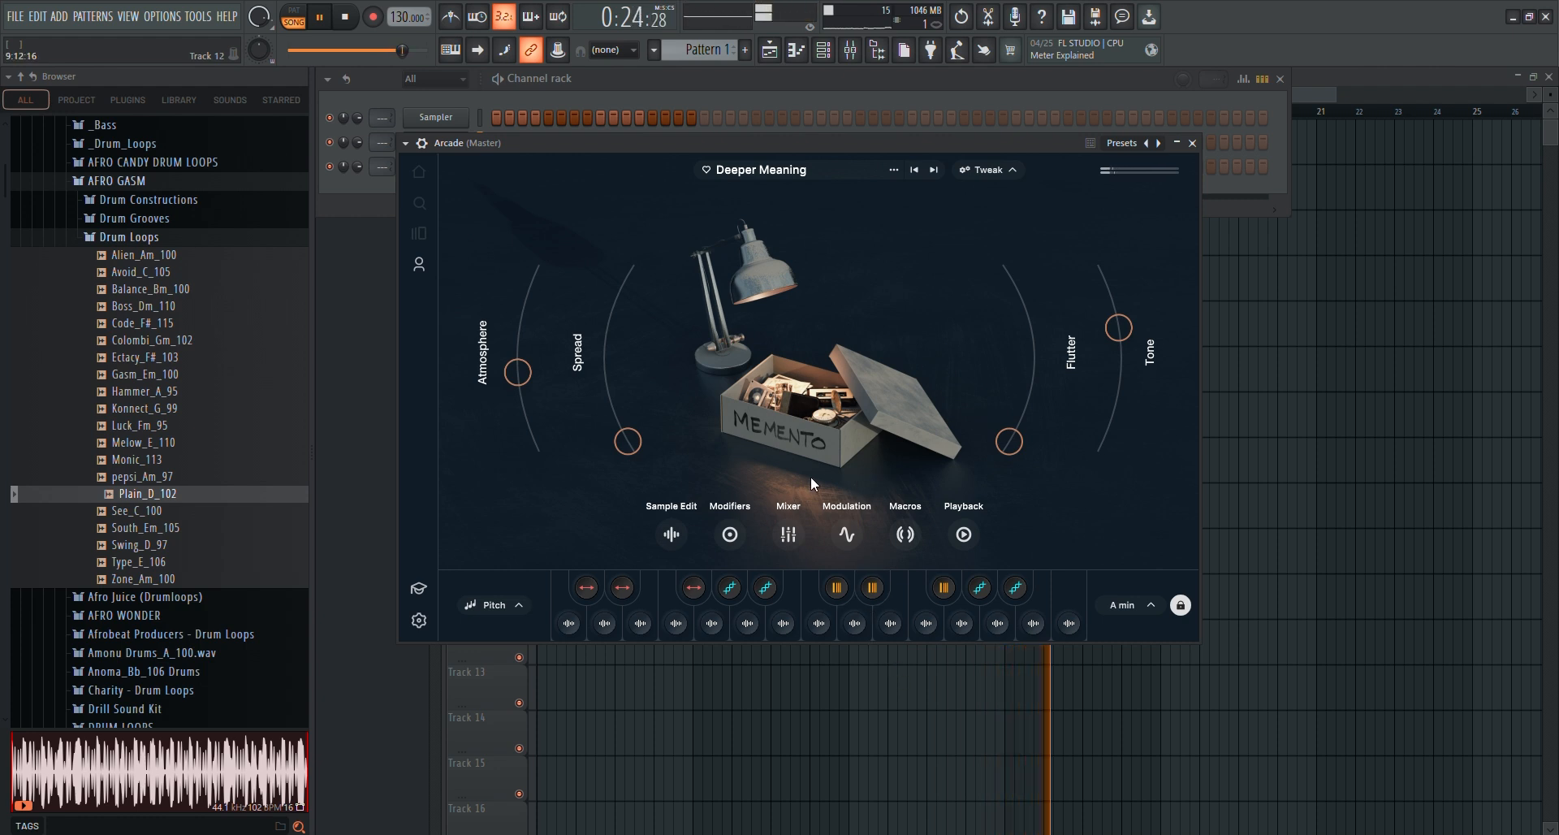
left_click(456, 18)
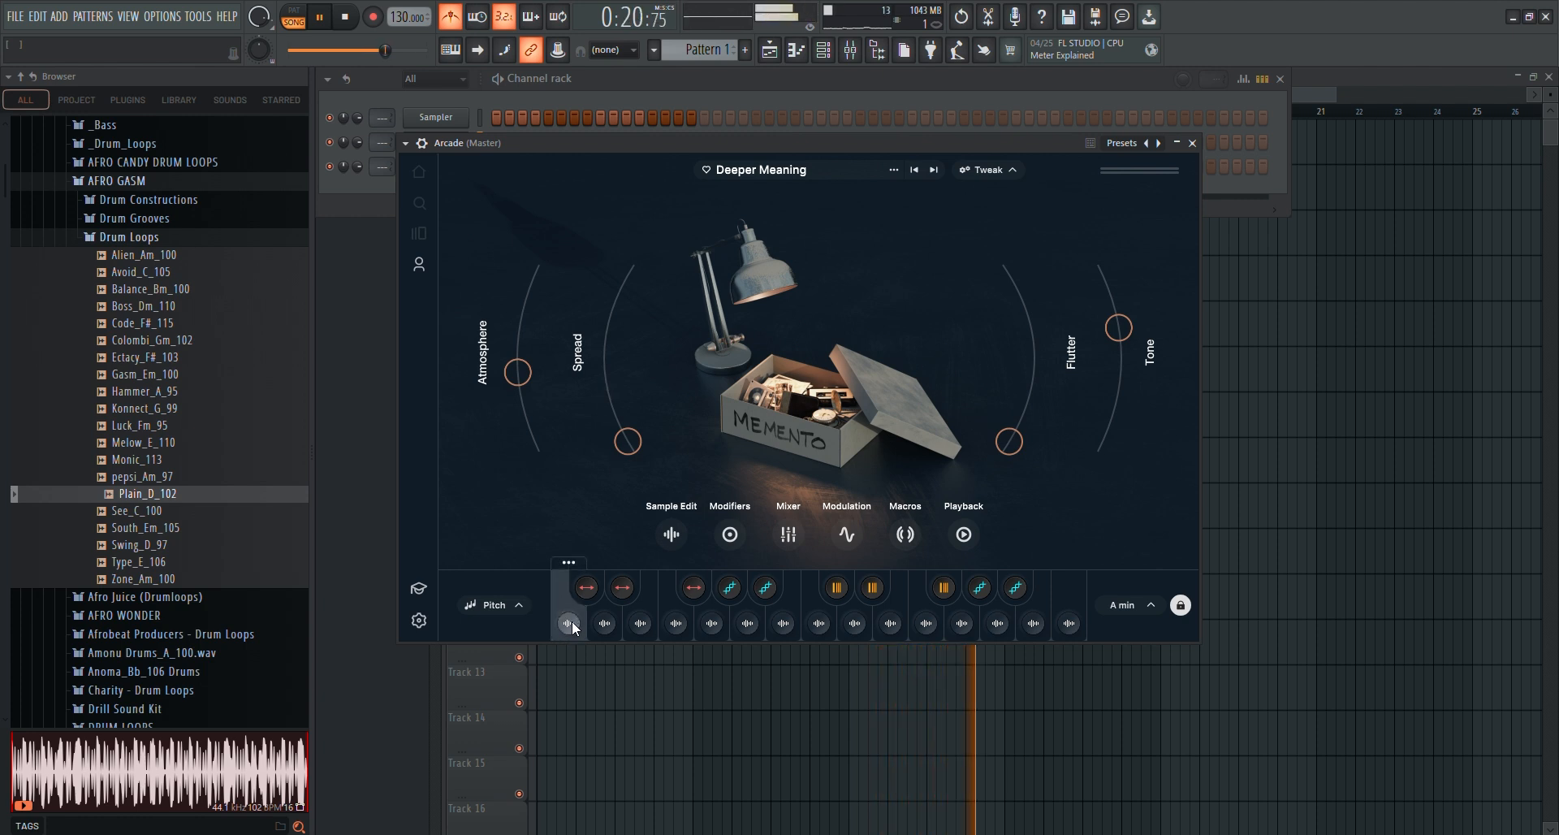
left_click(675, 624)
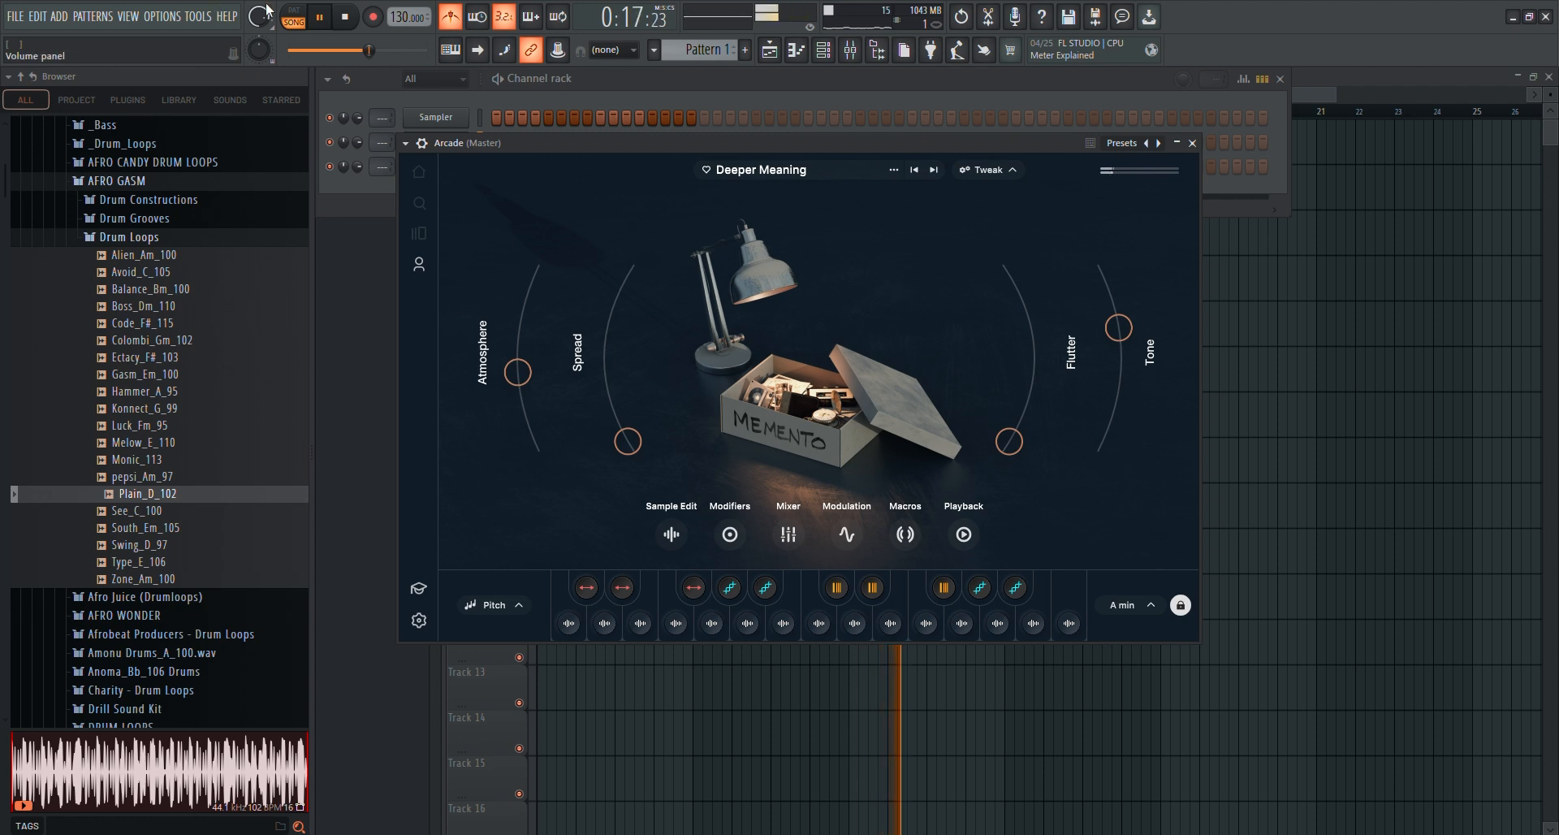
left_click(453, 20)
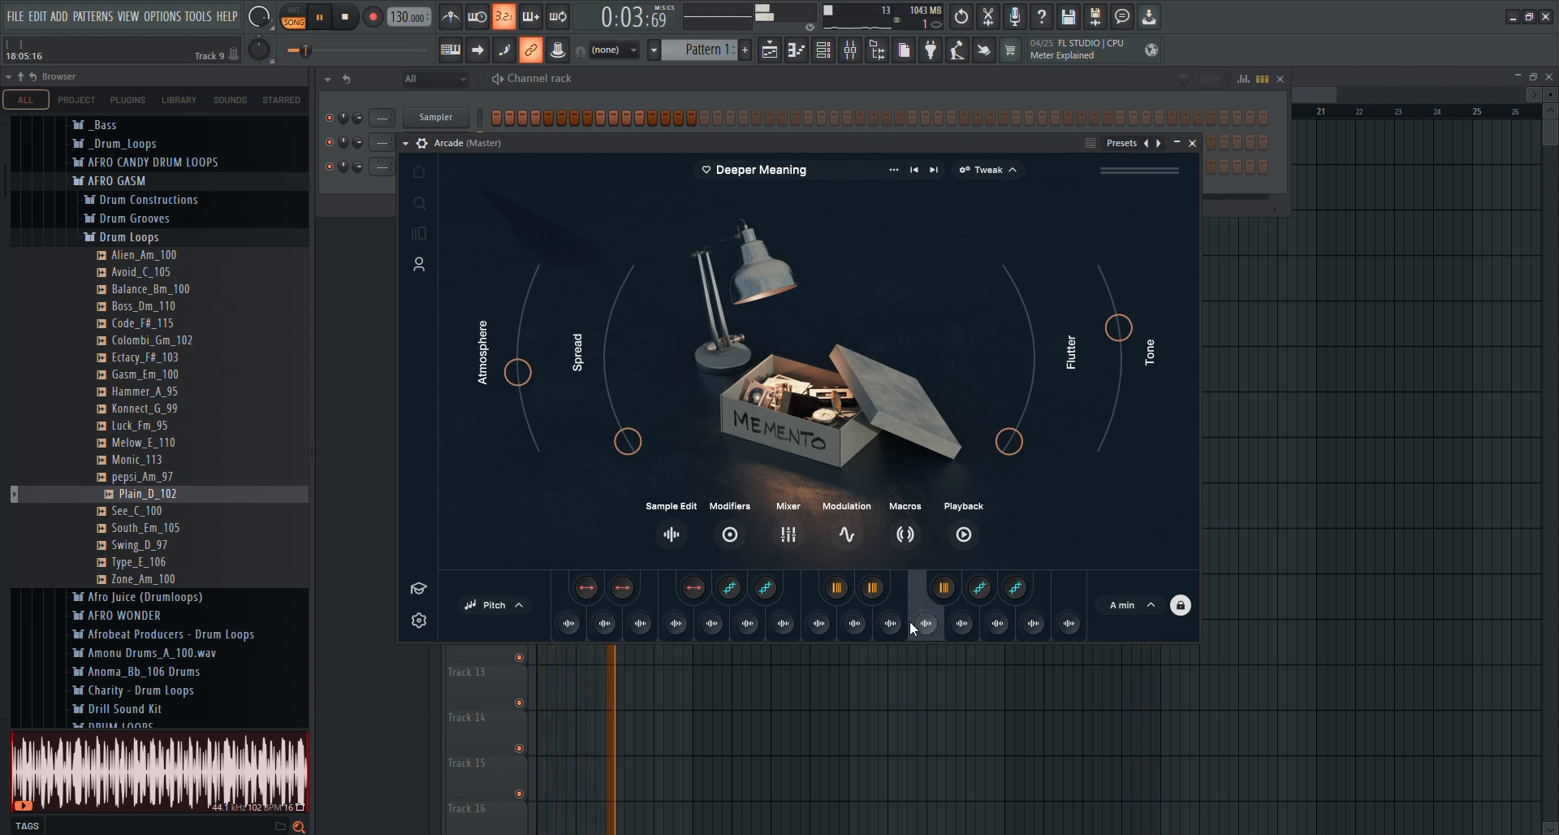
Audition the seventh Deeper Meaning sample on its own and over the drum loop, and stop playback
mouse_move(888, 631)
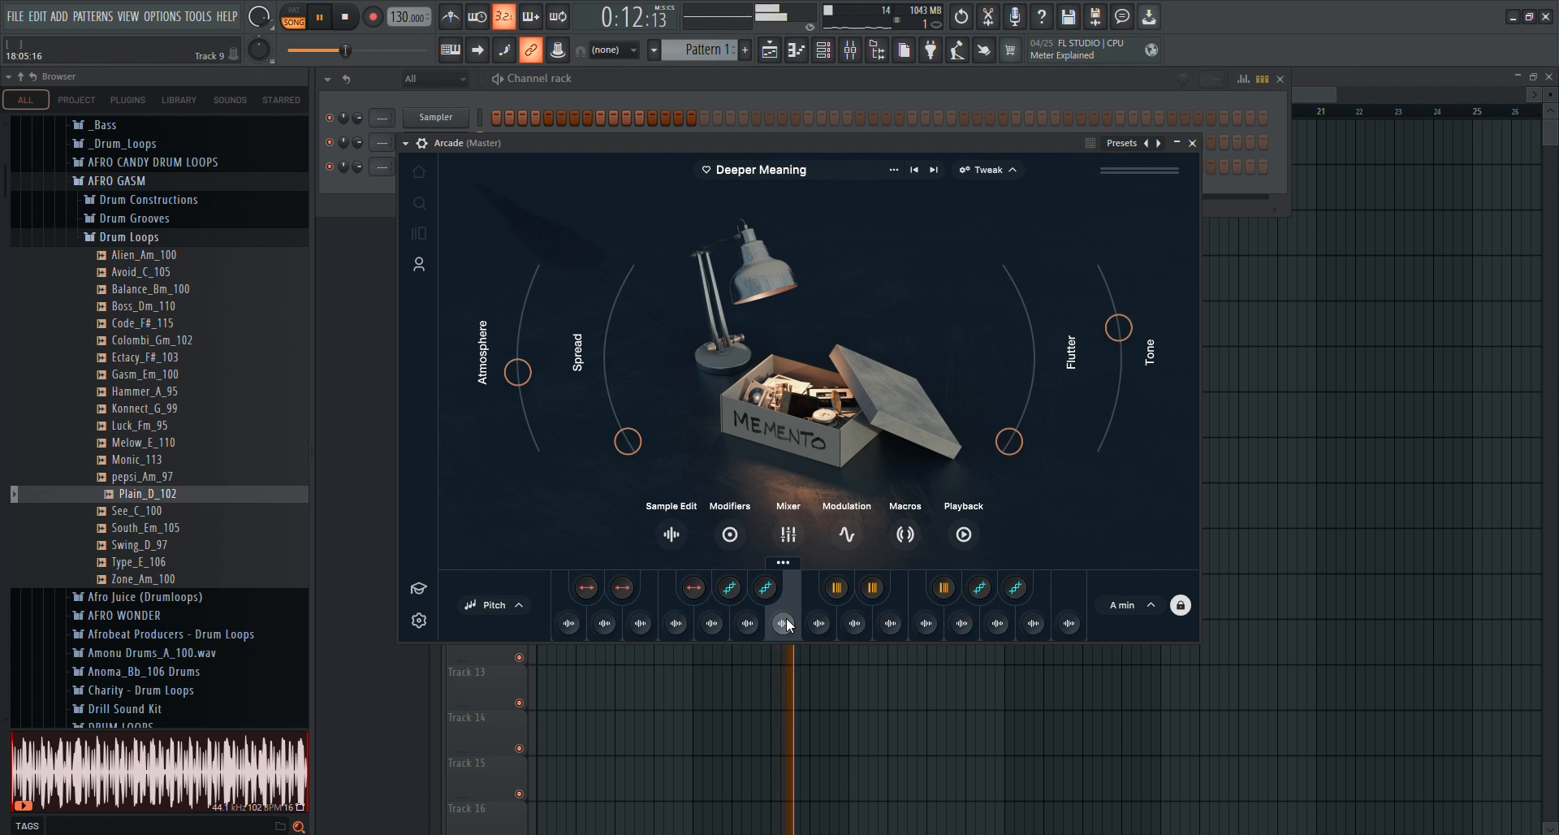
left_click(351, 22)
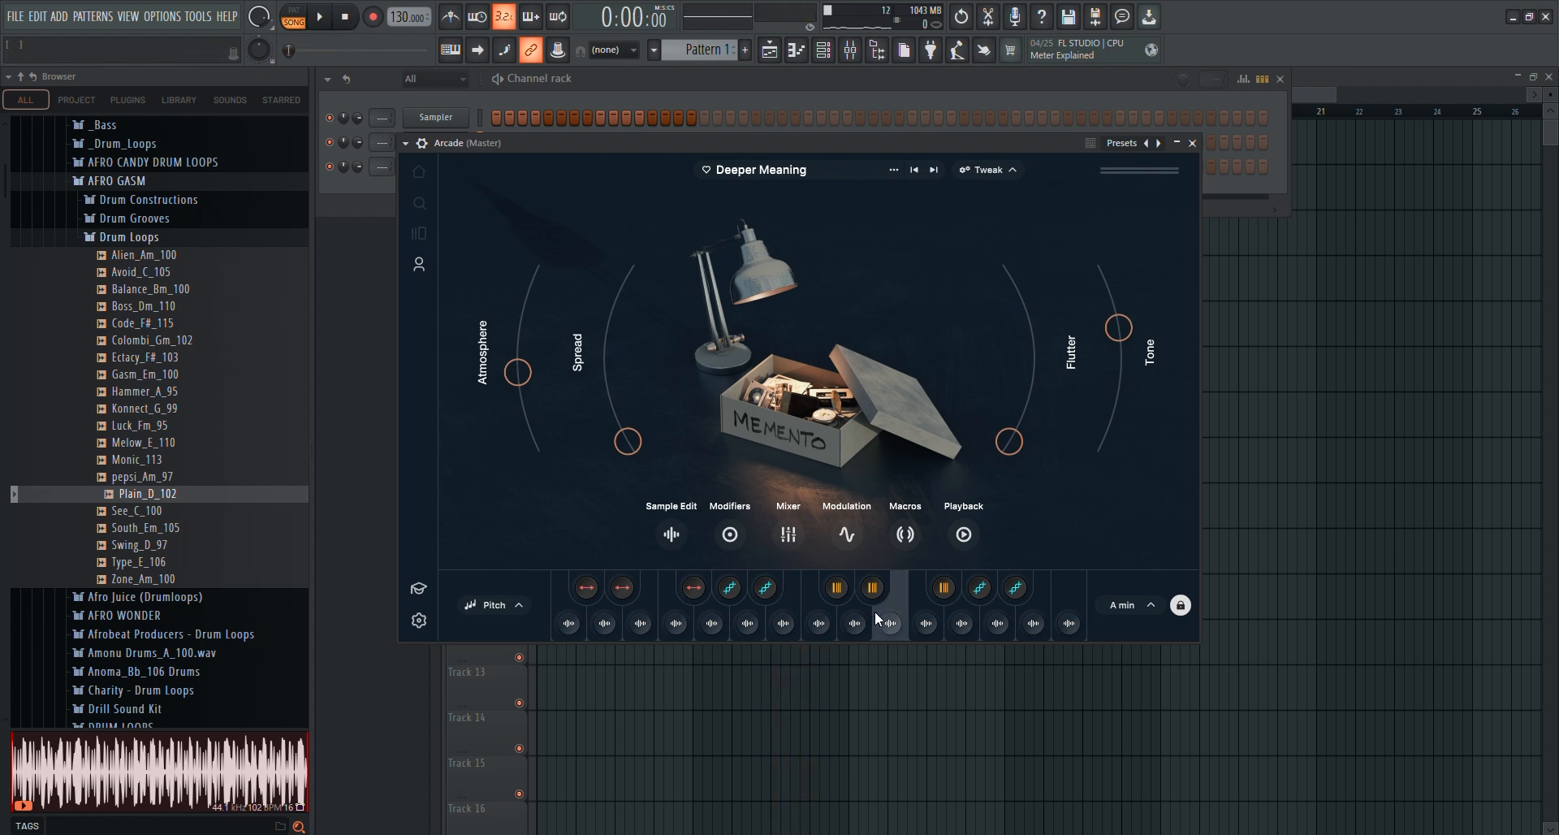
left_click(789, 632)
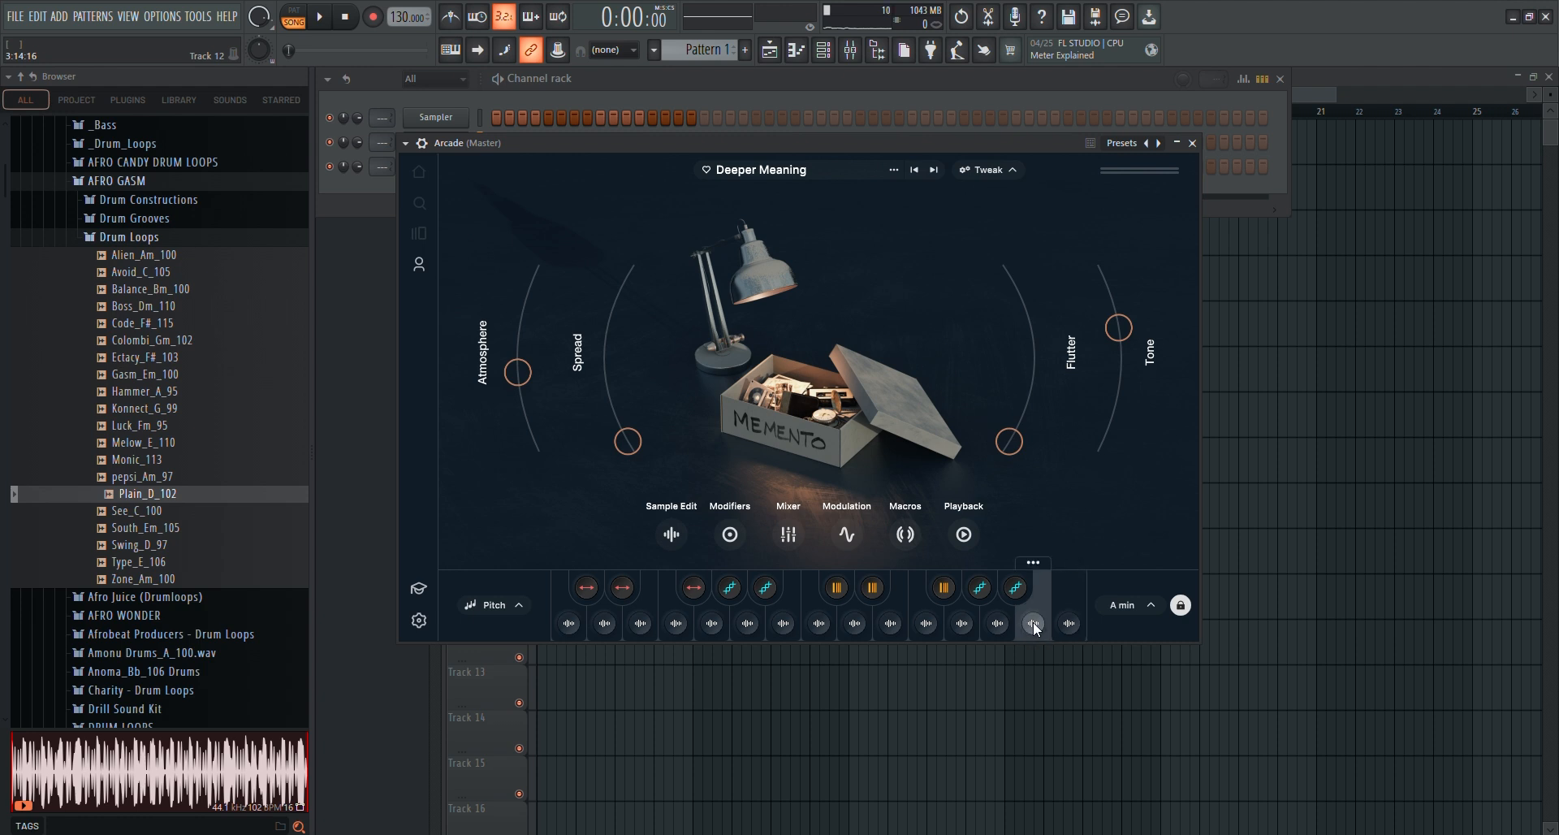
left_click(787, 627)
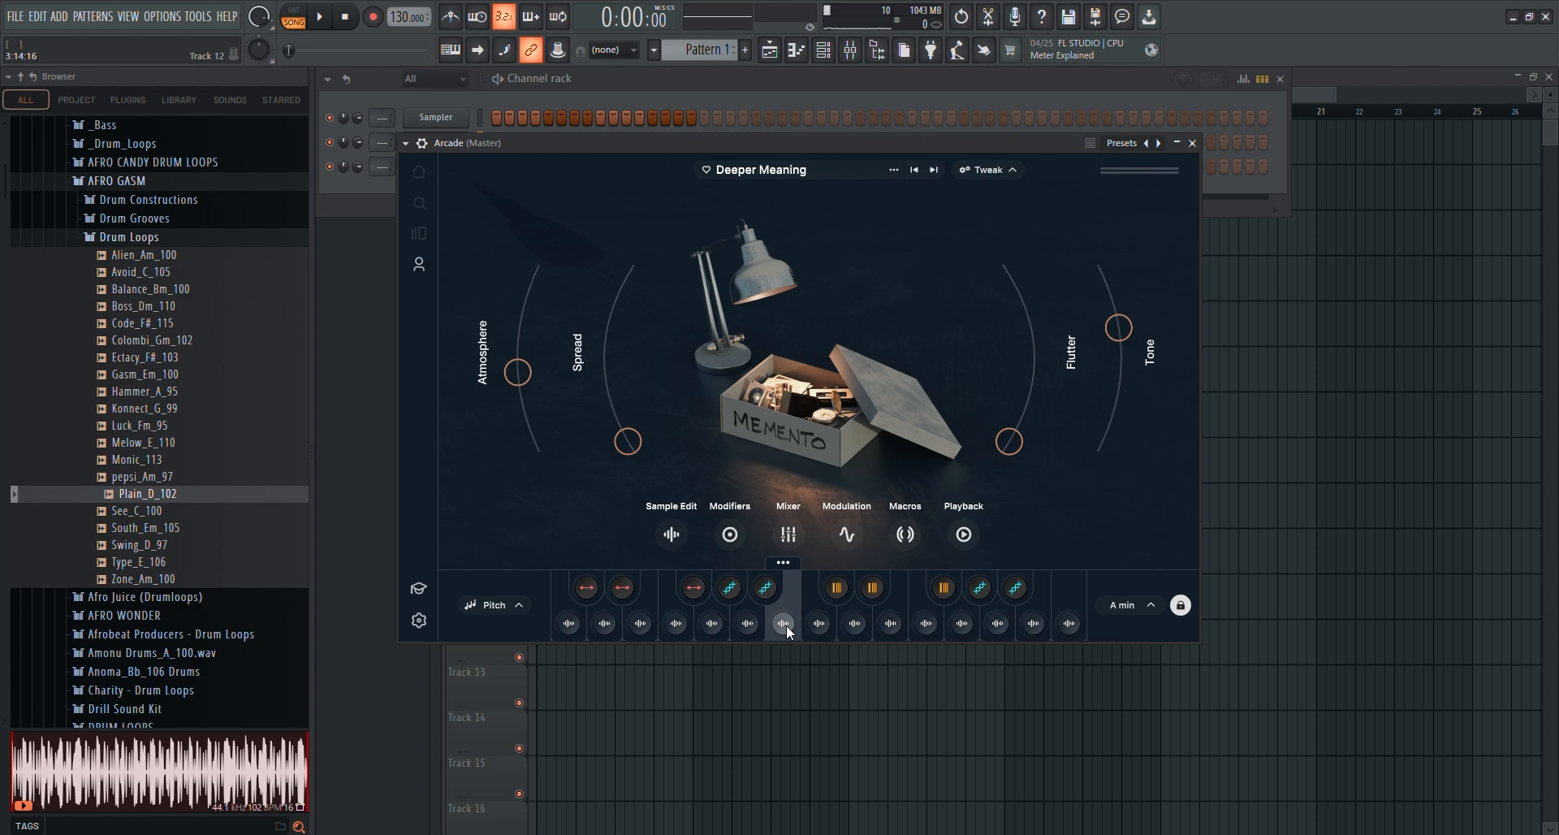
key("space")
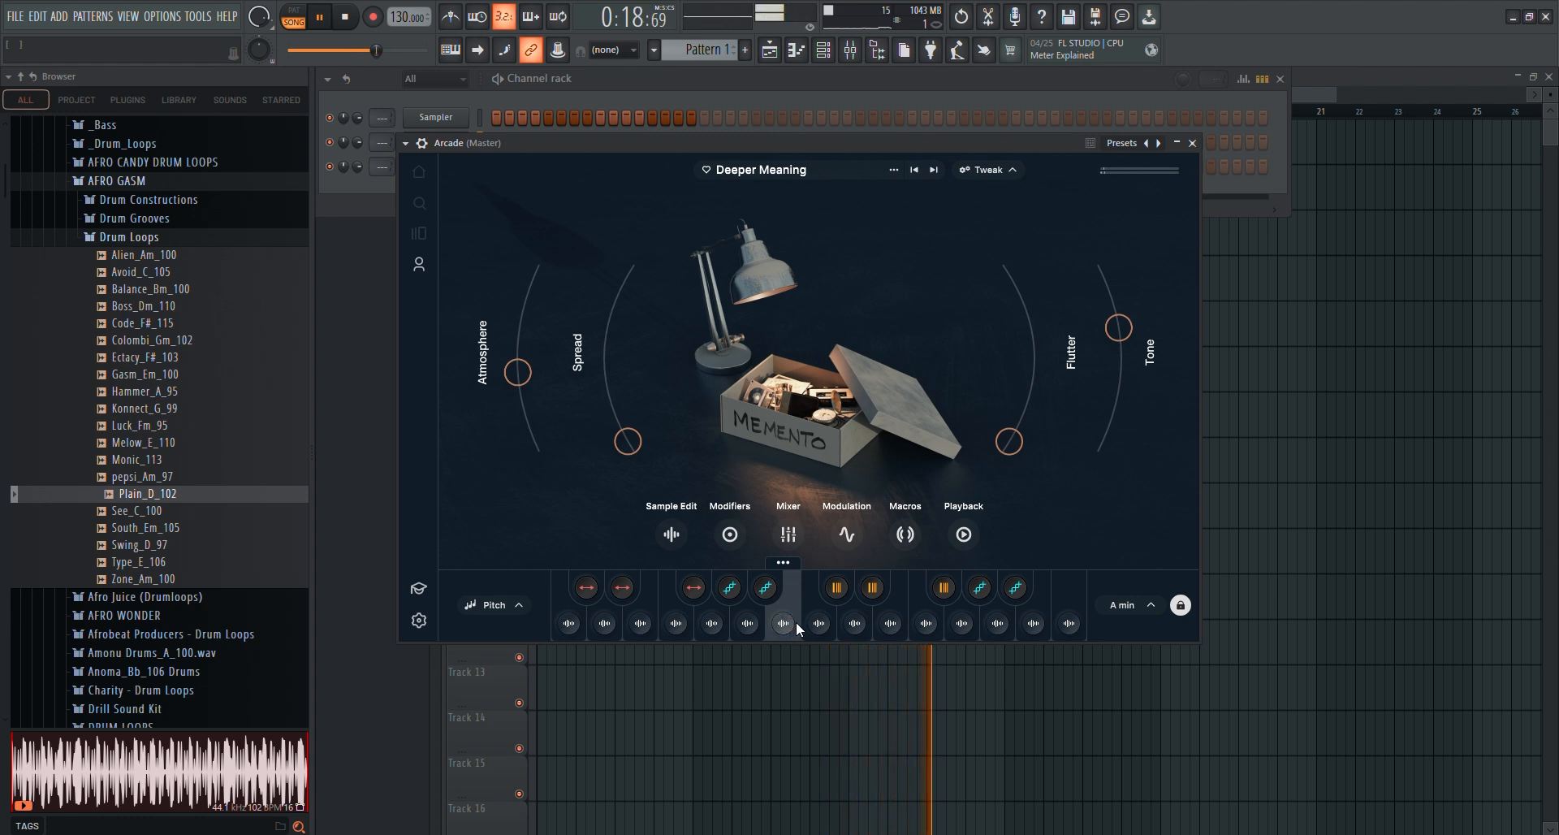
key("space")
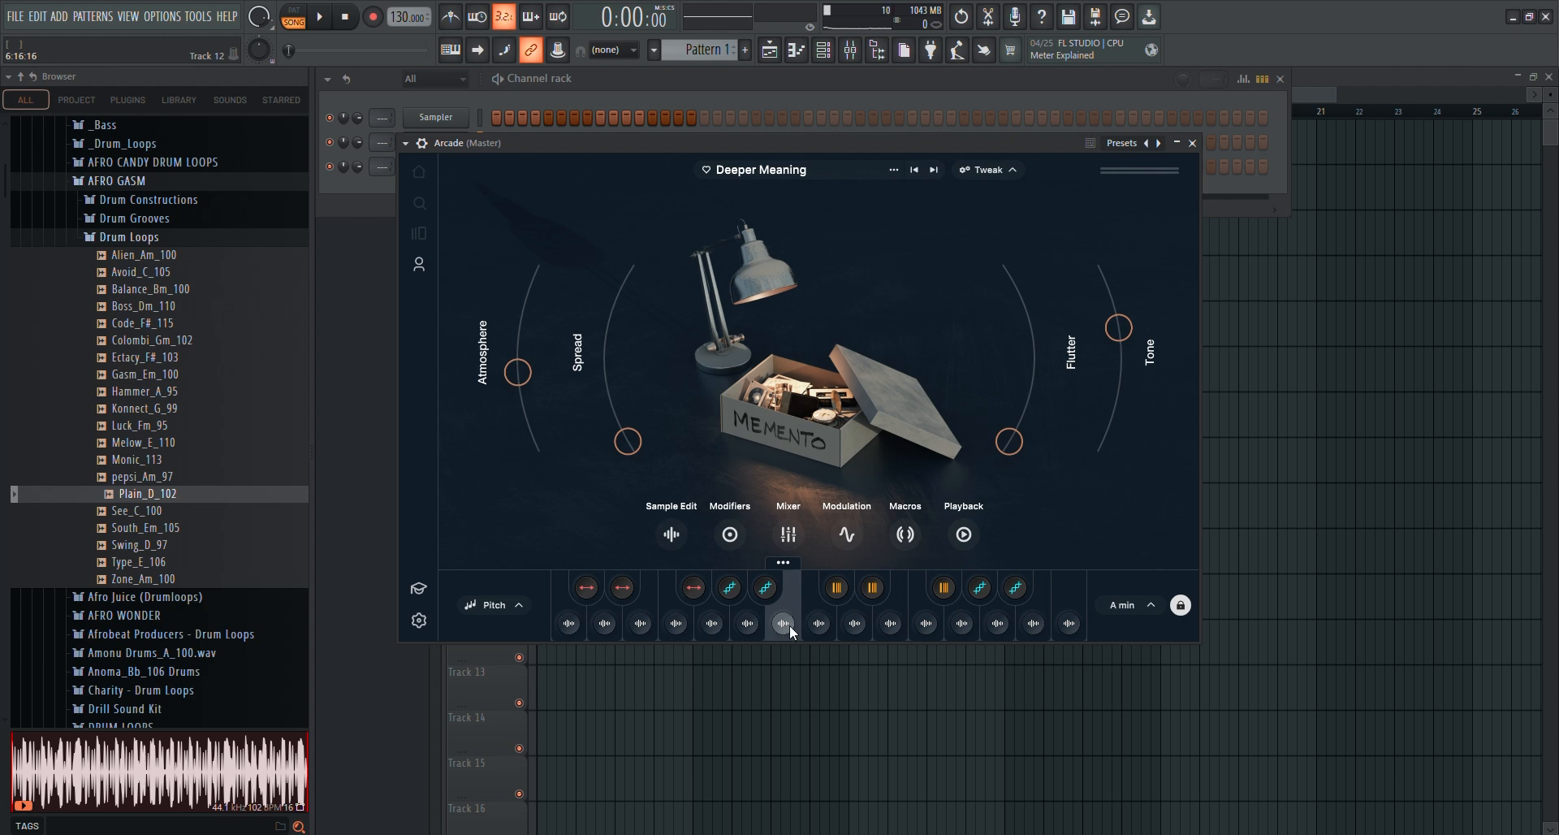
Open the Arcade channel's piano roll and audition the B keys in successive octaves down to B4 to find the chosen sample
left_click(1192, 144)
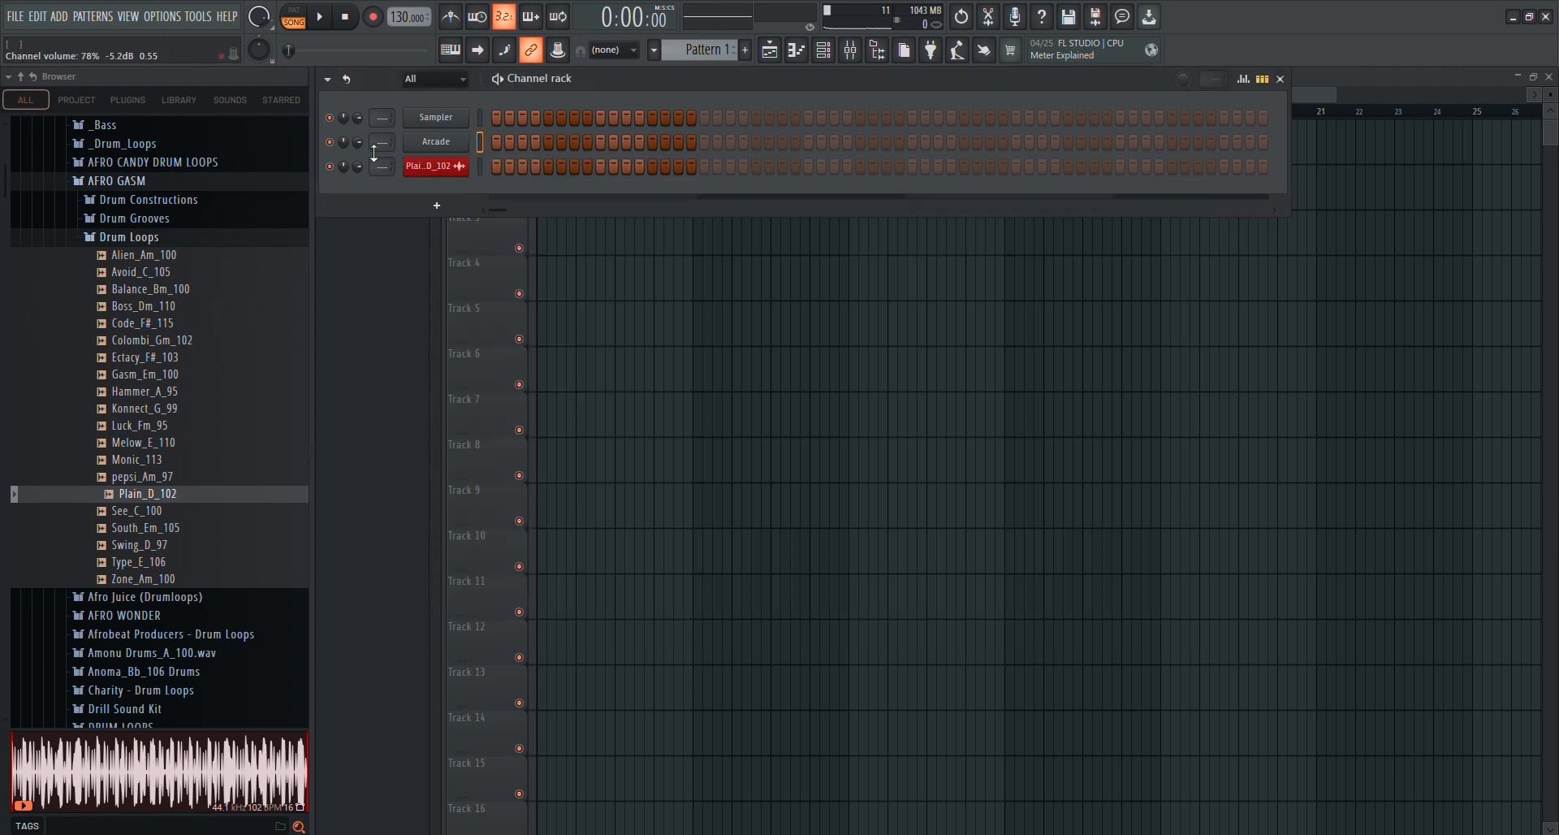
right_click(446, 143)
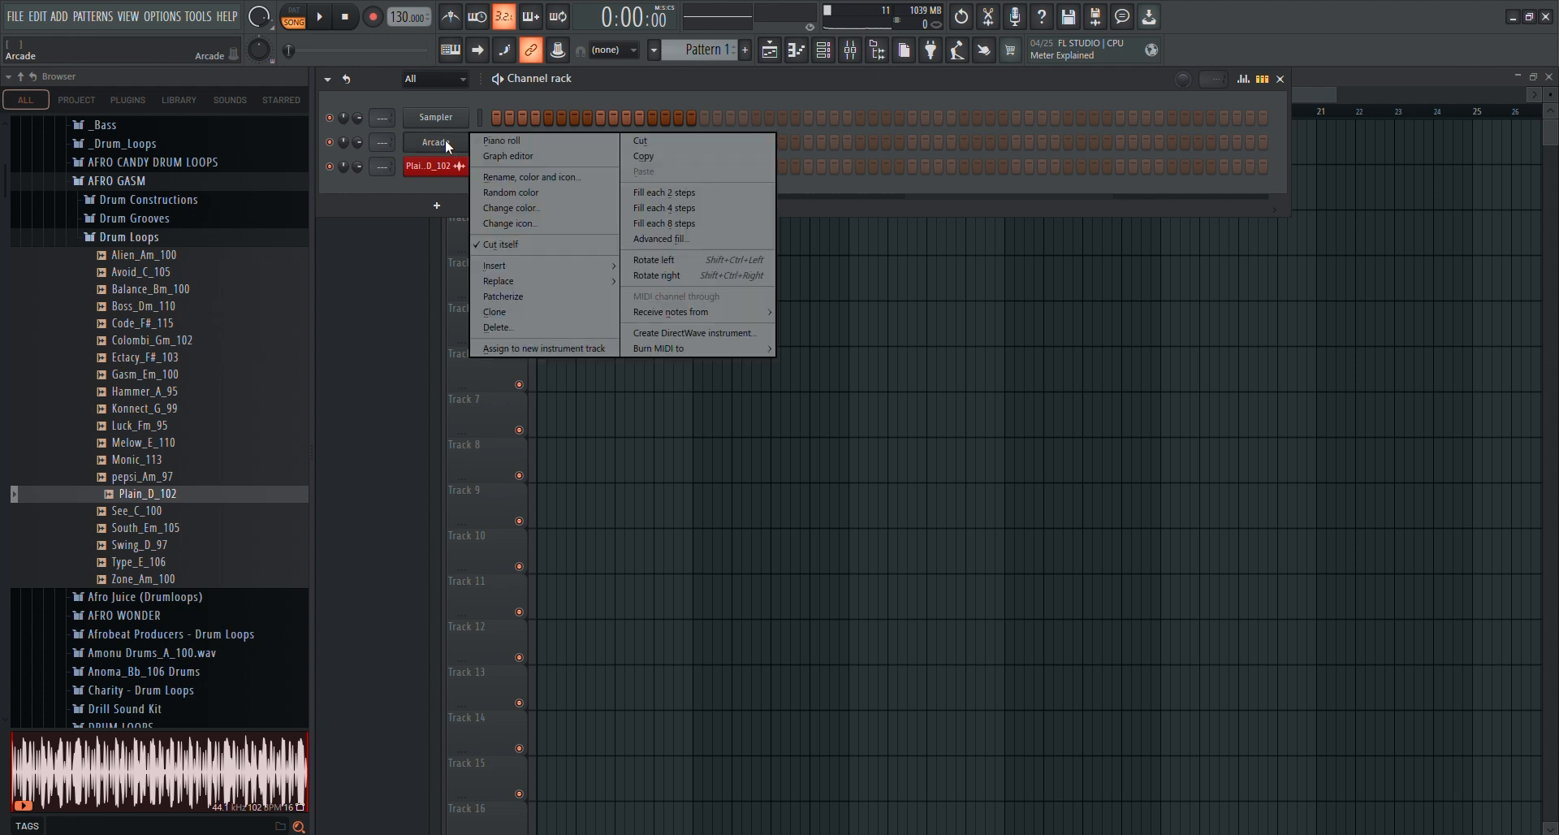
left_click(518, 141)
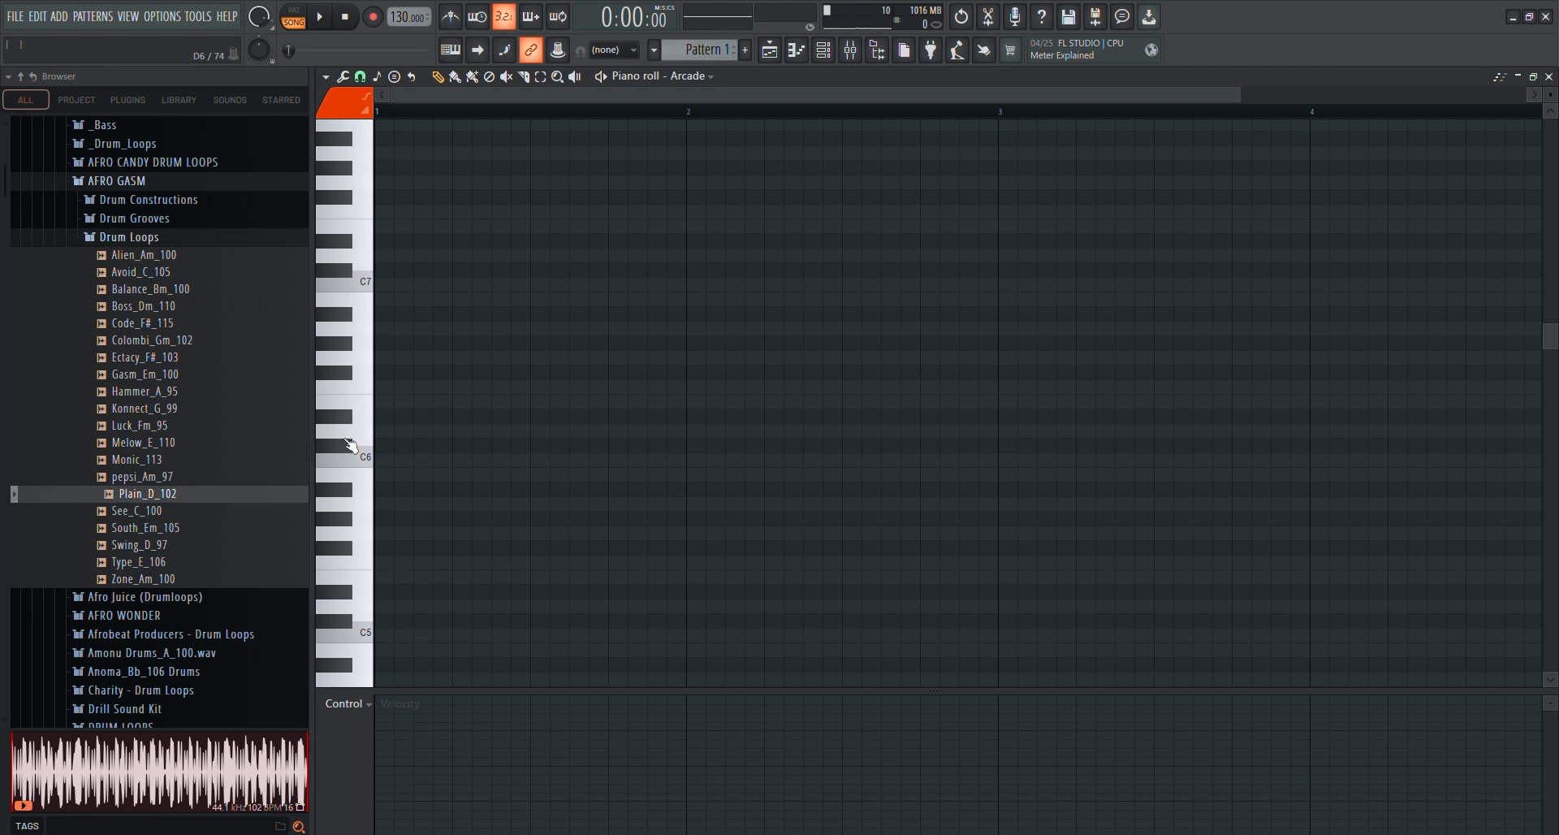
left_click(363, 306)
left_click(365, 308)
left_click(365, 309)
left_click(365, 308)
left_click(364, 309)
left_click(365, 303)
left_click(365, 302)
left_click(364, 484)
scroll(561, 379, "down", 5)
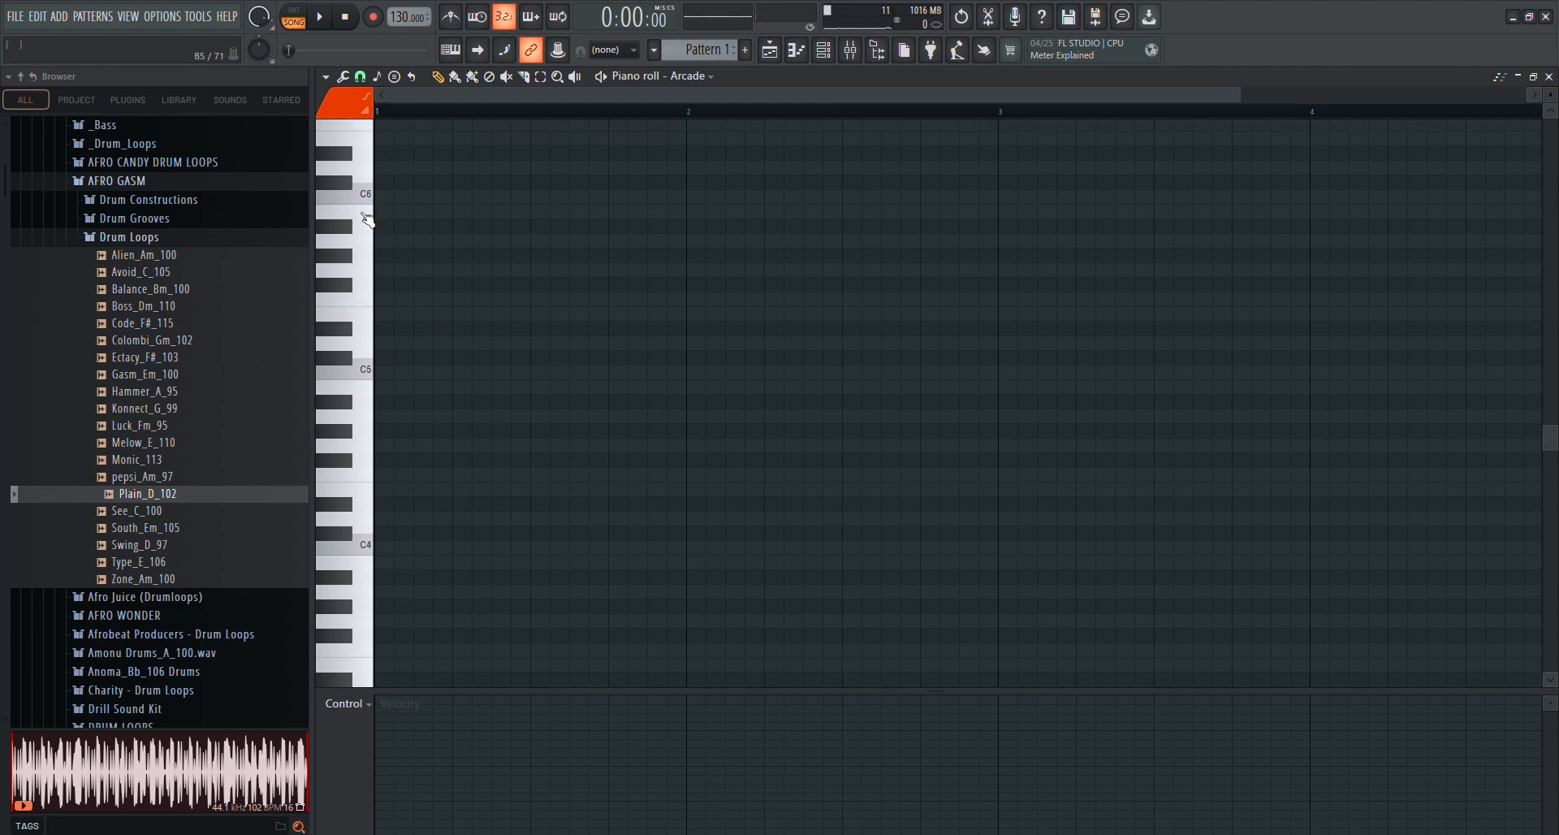
left_click(367, 217)
left_click(369, 393)
Draw a B4 note at the start of bar 1 and extend it to the start of bar 5
left_click(383, 386)
left_click(390, 383)
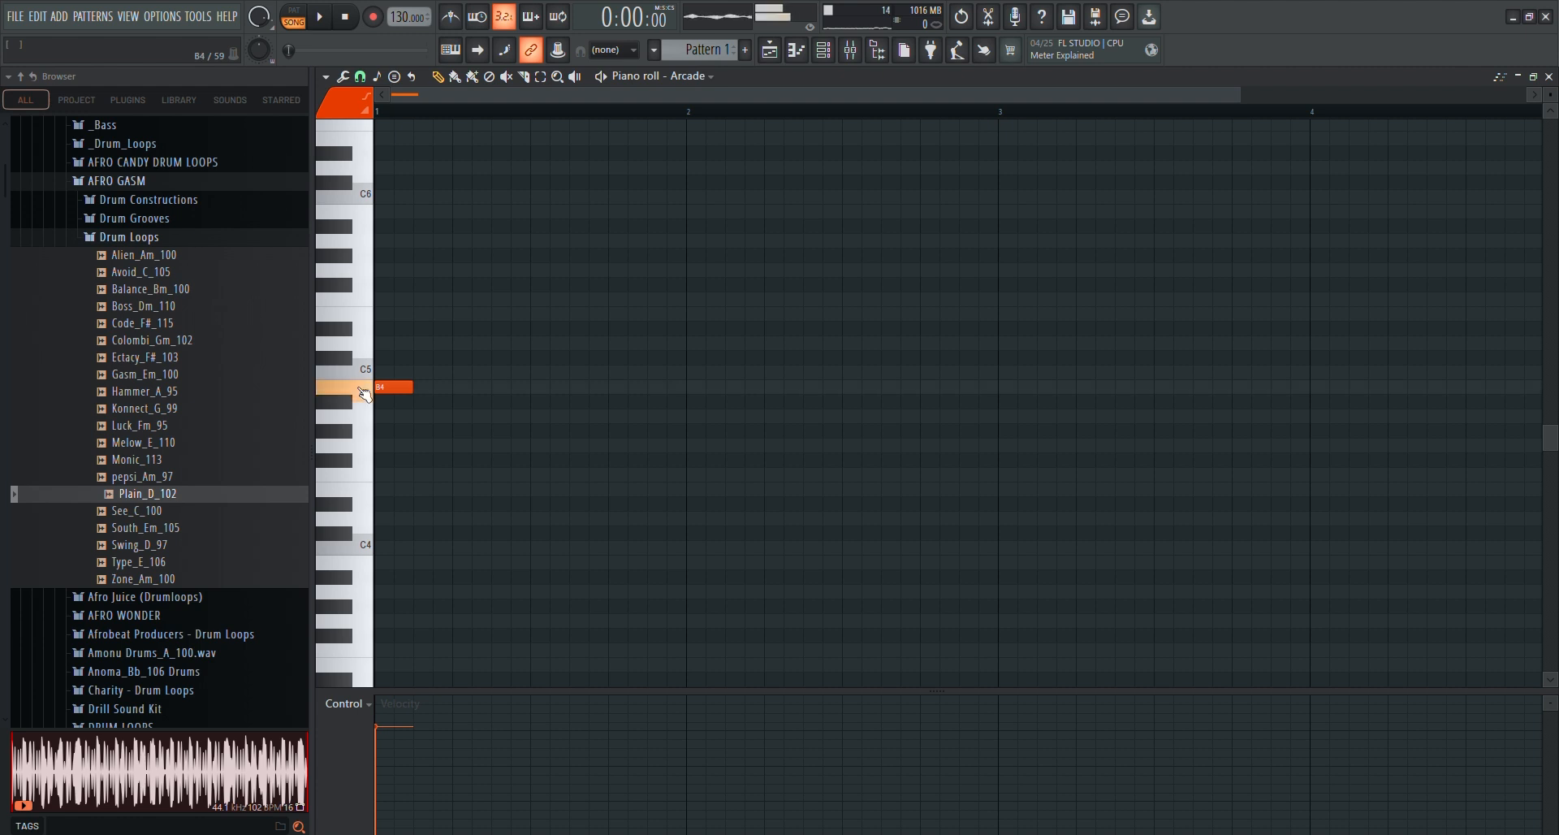
double_click(389, 385)
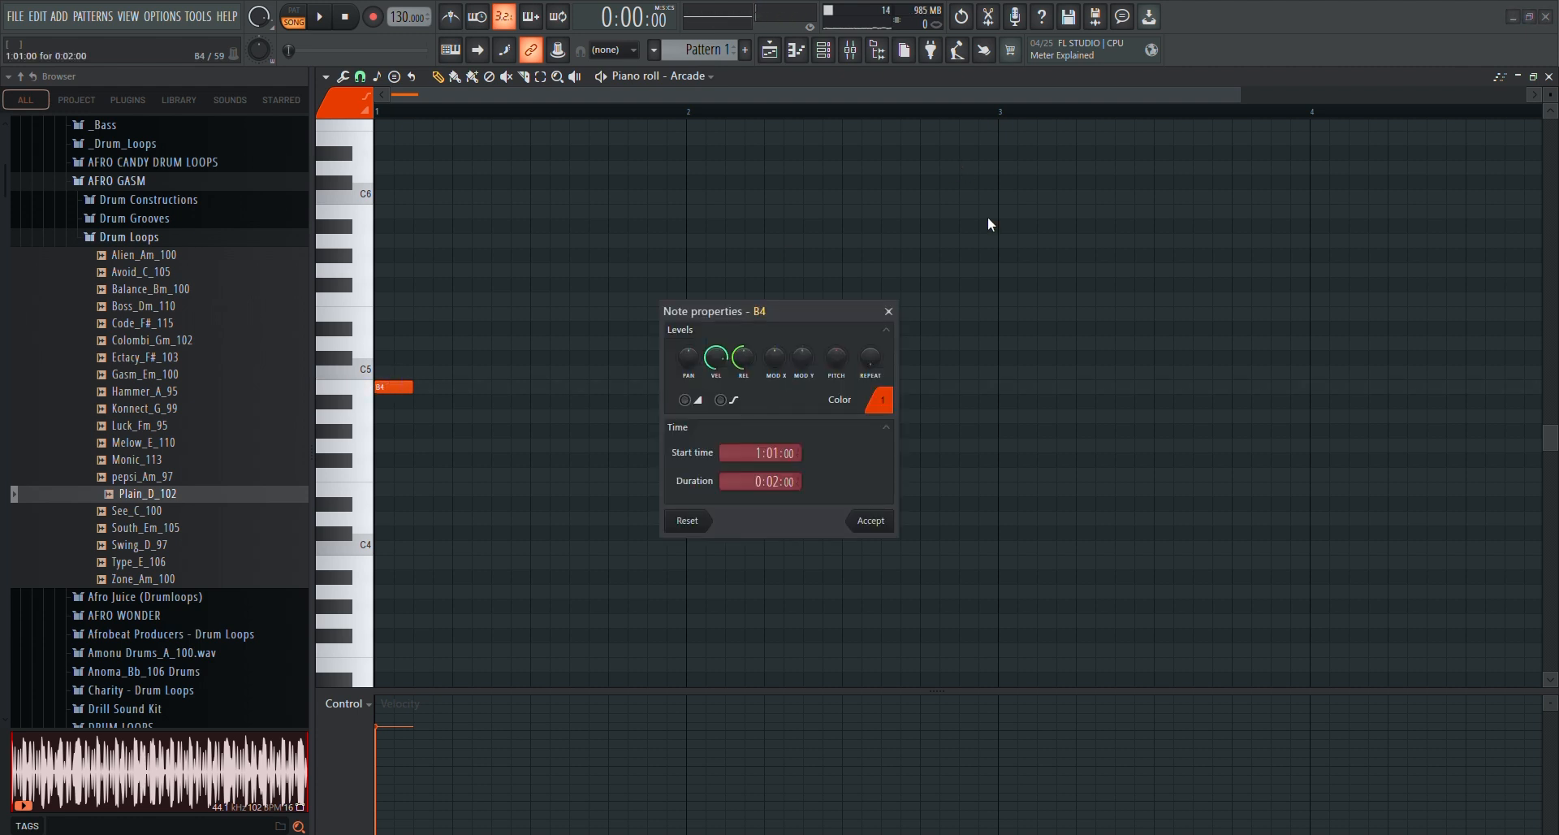
left_click(889, 311)
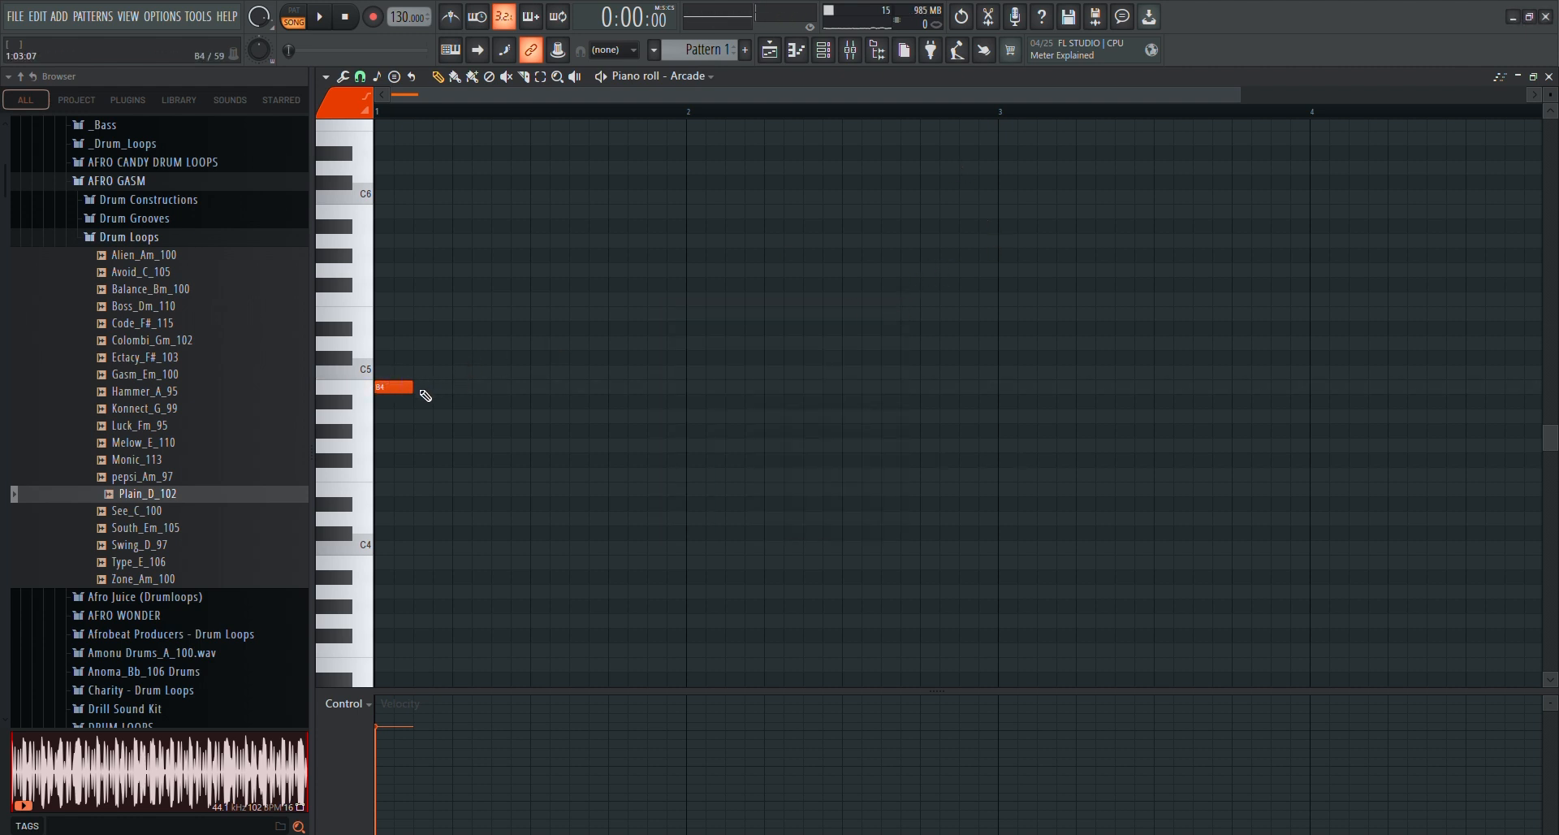
left_click_drag(414, 387, 1466, 386)
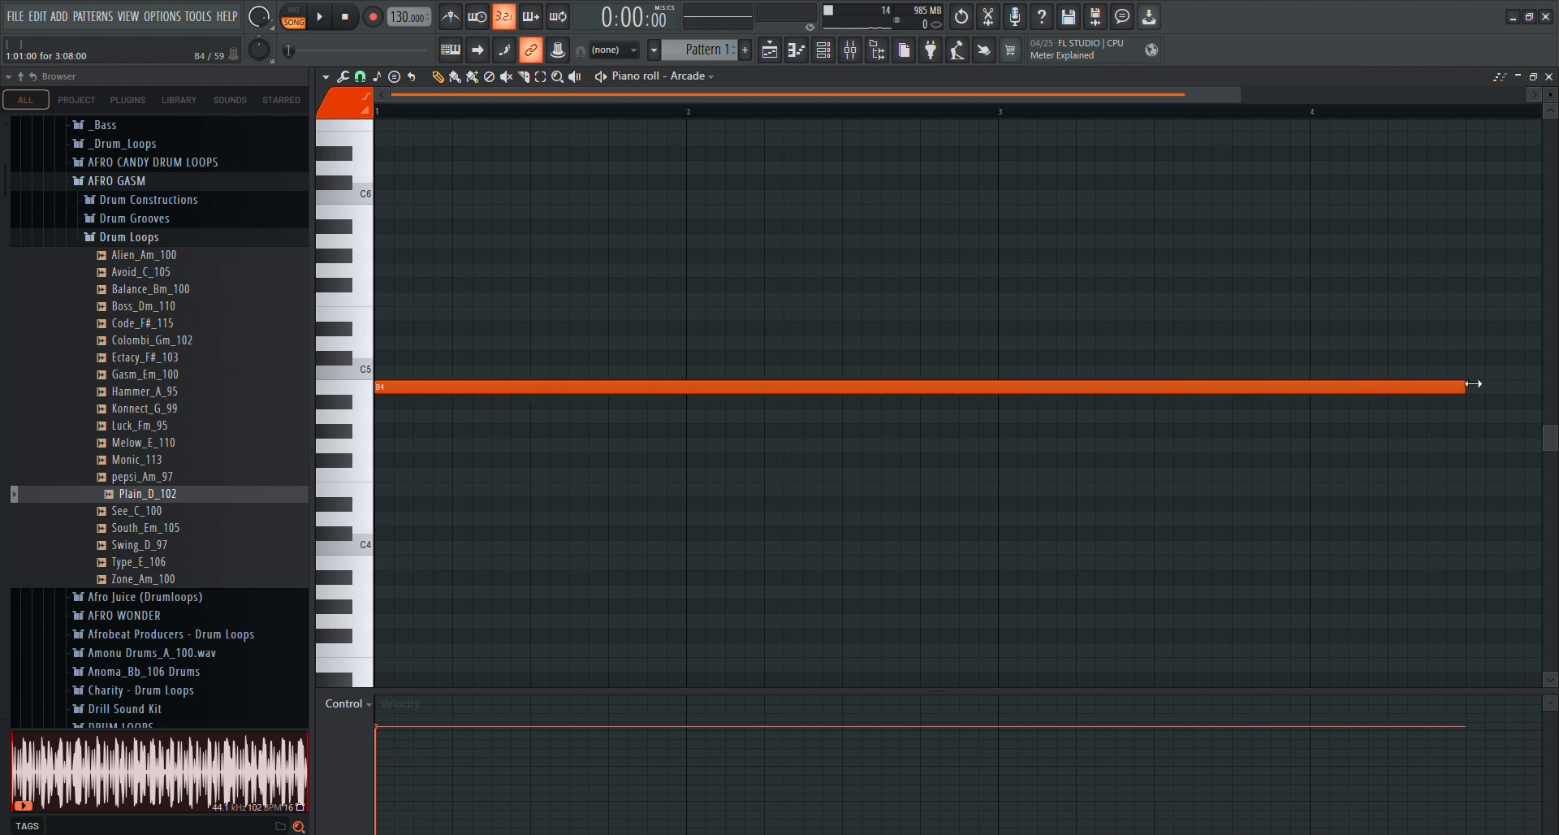
left_click_drag(921, 94, 1099, 94)
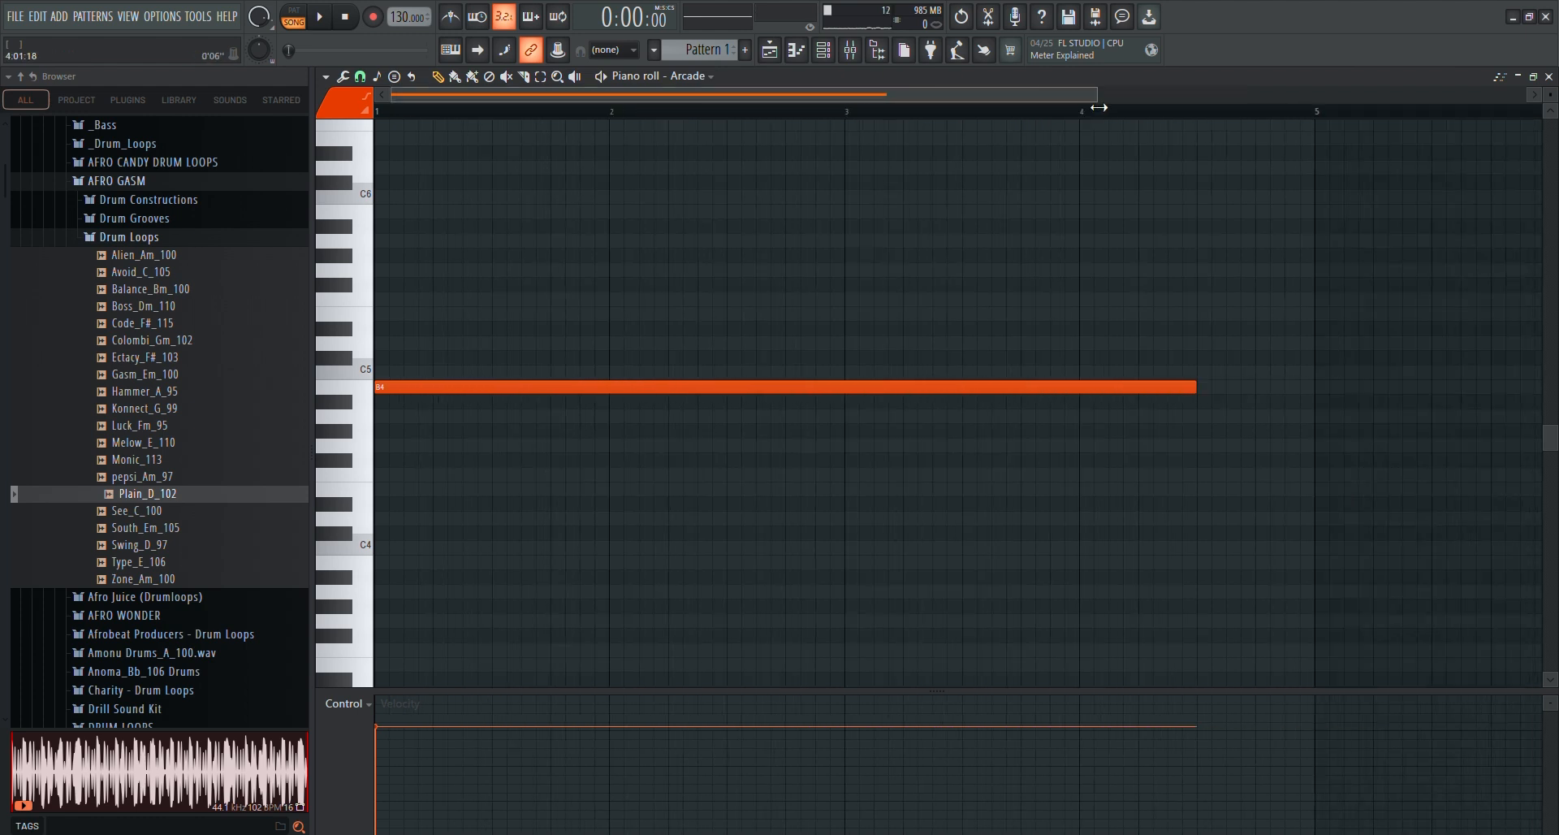
left_click_drag(1190, 387, 1303, 397)
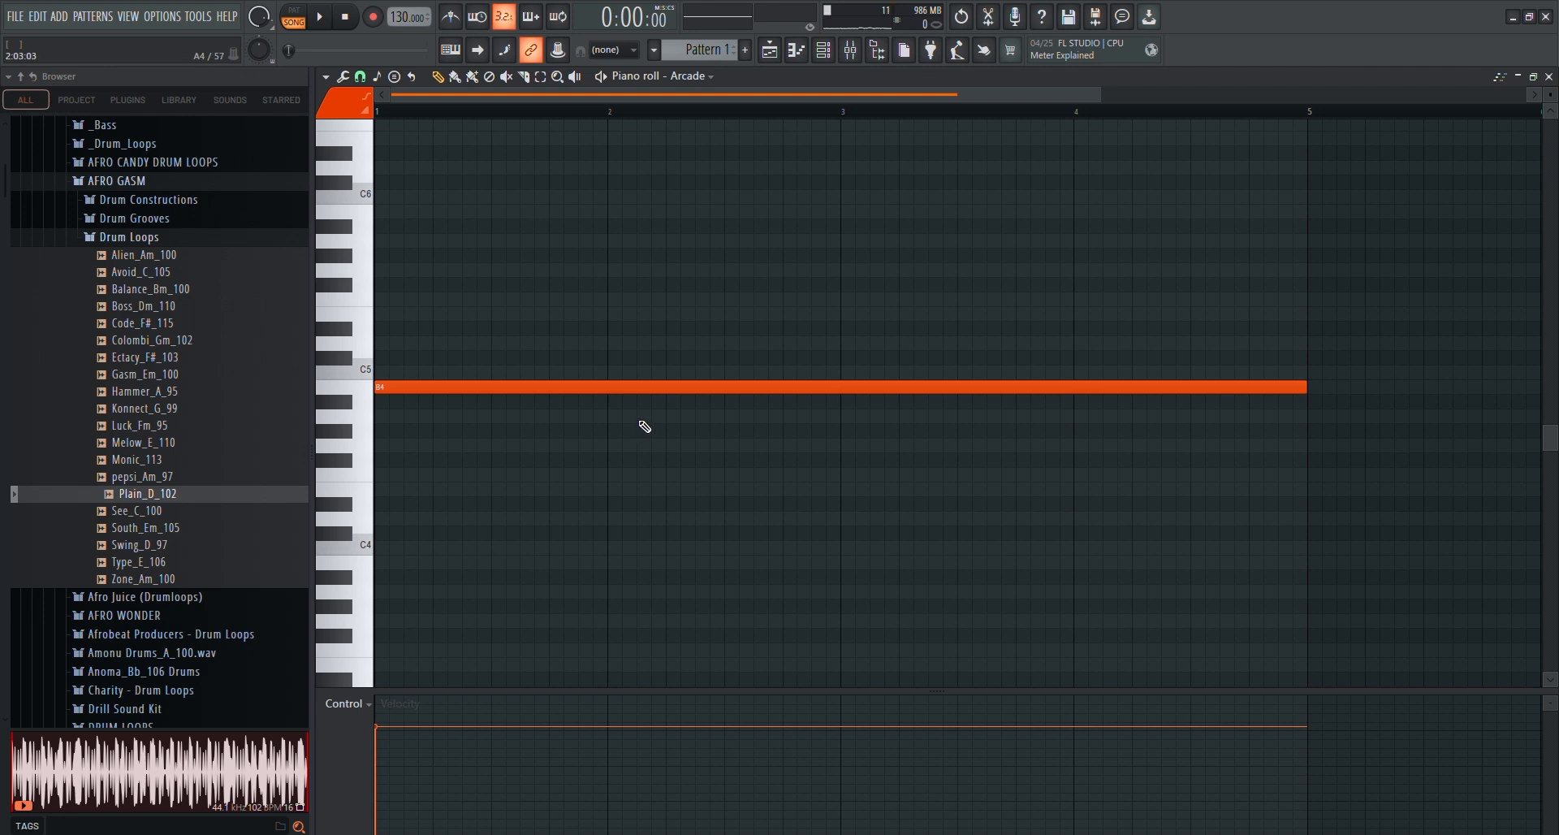
Check song-mode playback, close the piano roll, and play Pattern 1 in pattern mode
key("space")
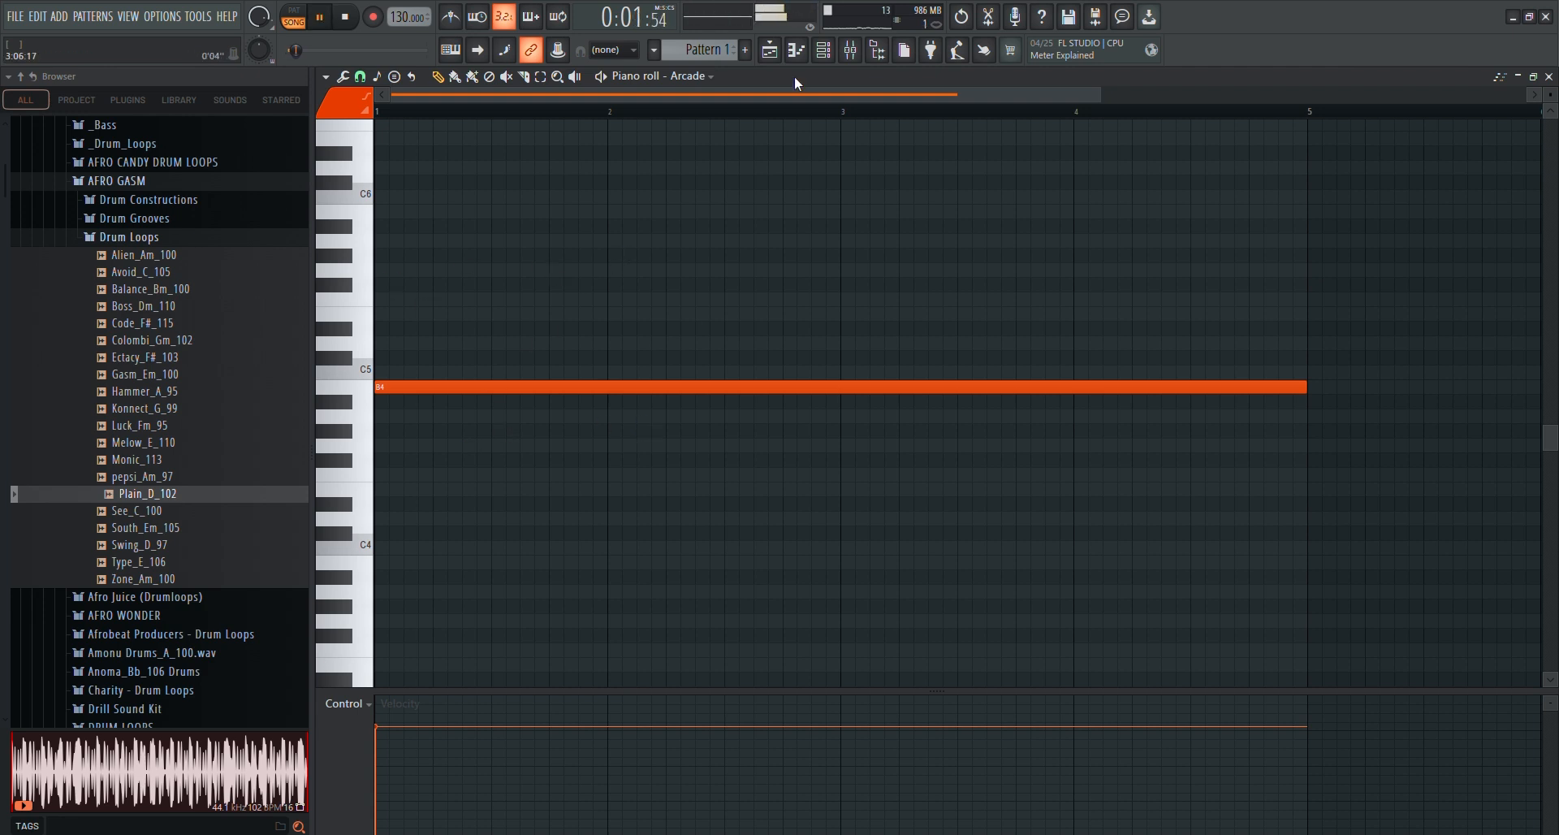
left_click(1548, 77)
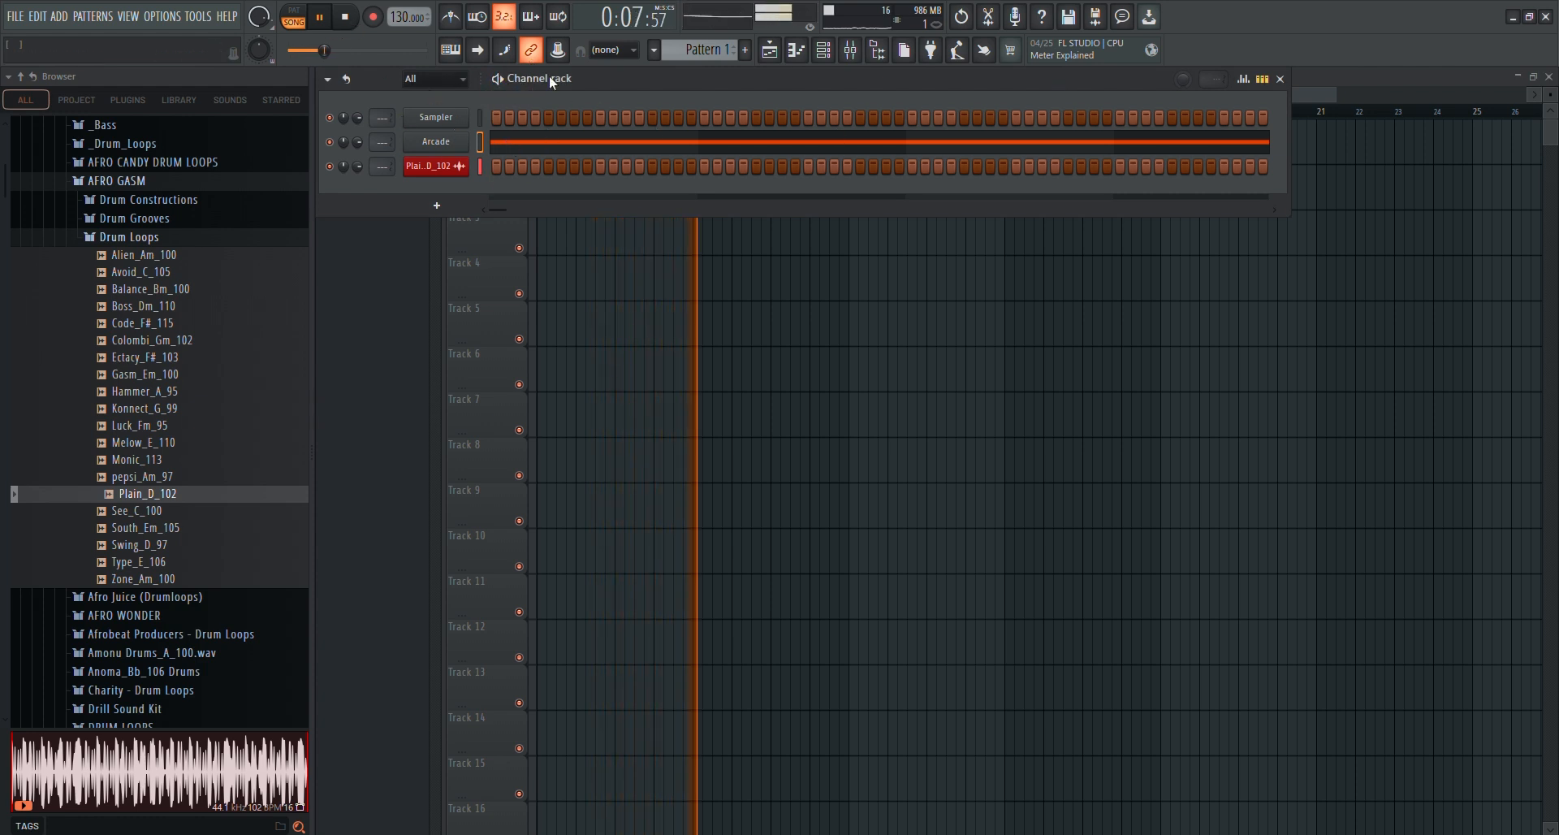
key("space")
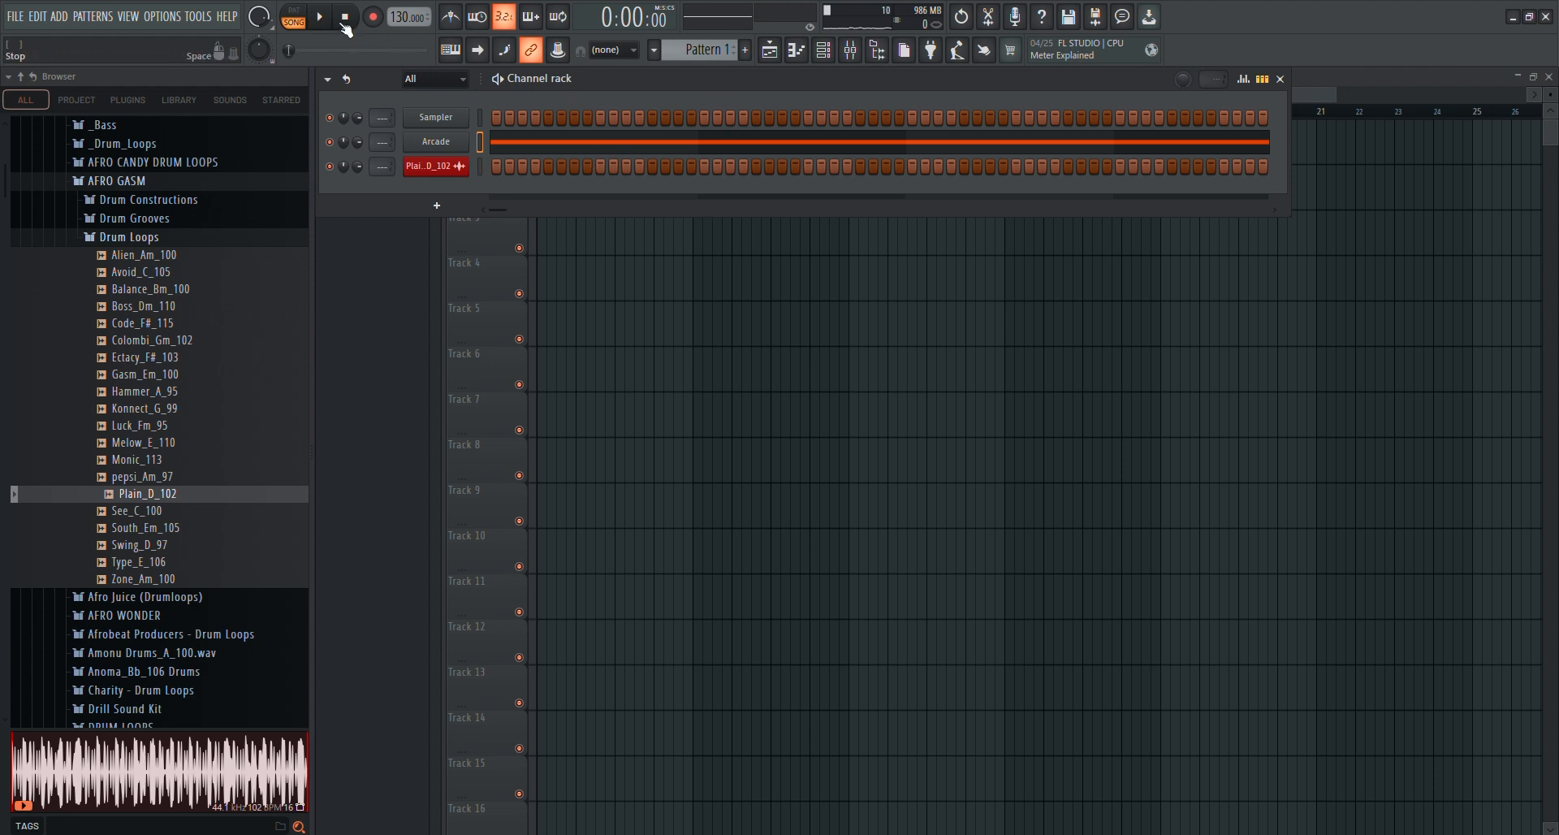
left_click(299, 18)
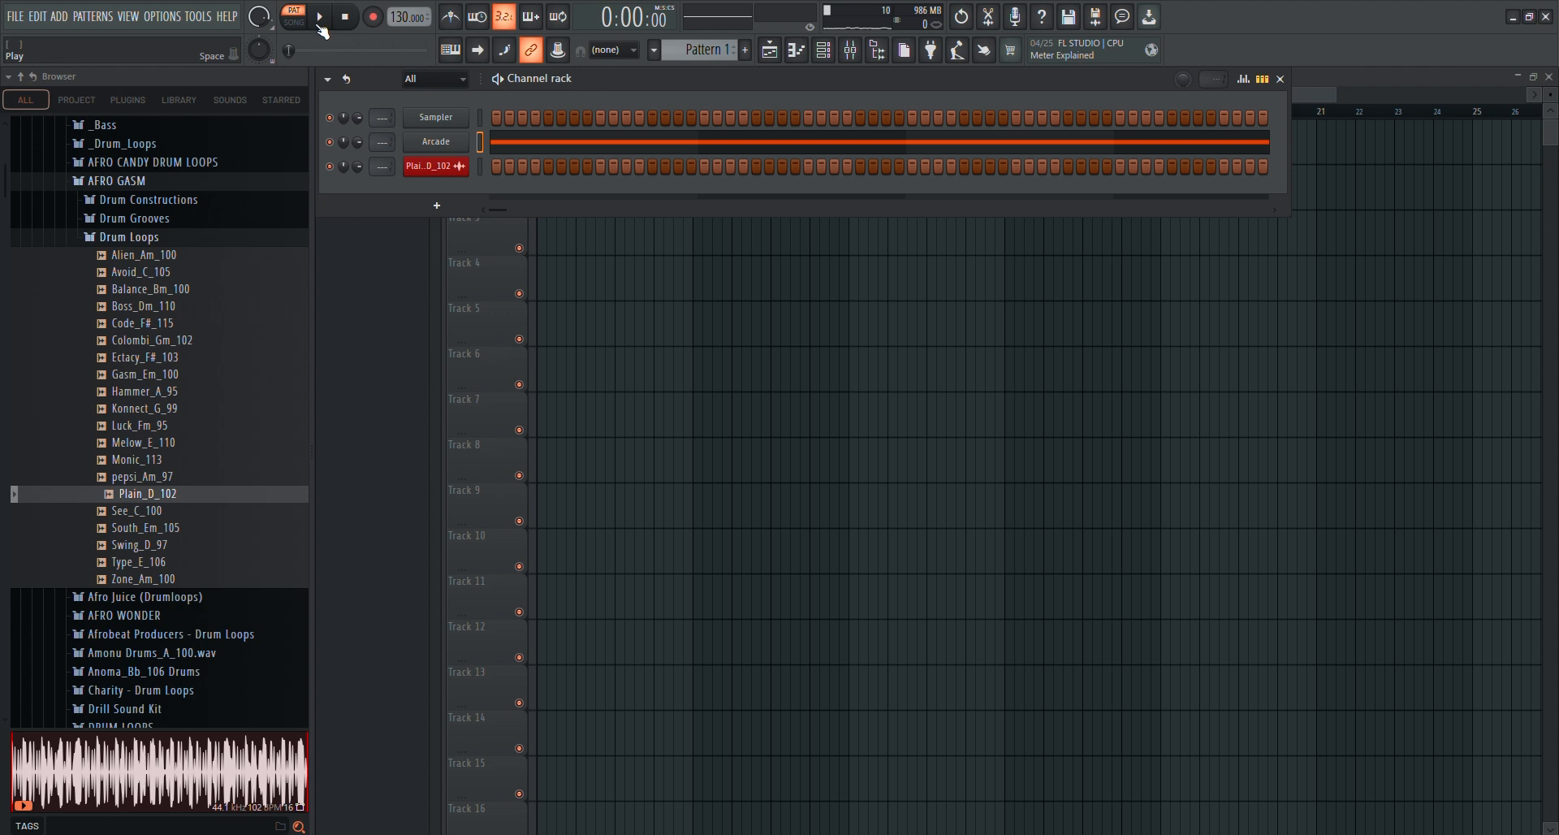
left_click(323, 19)
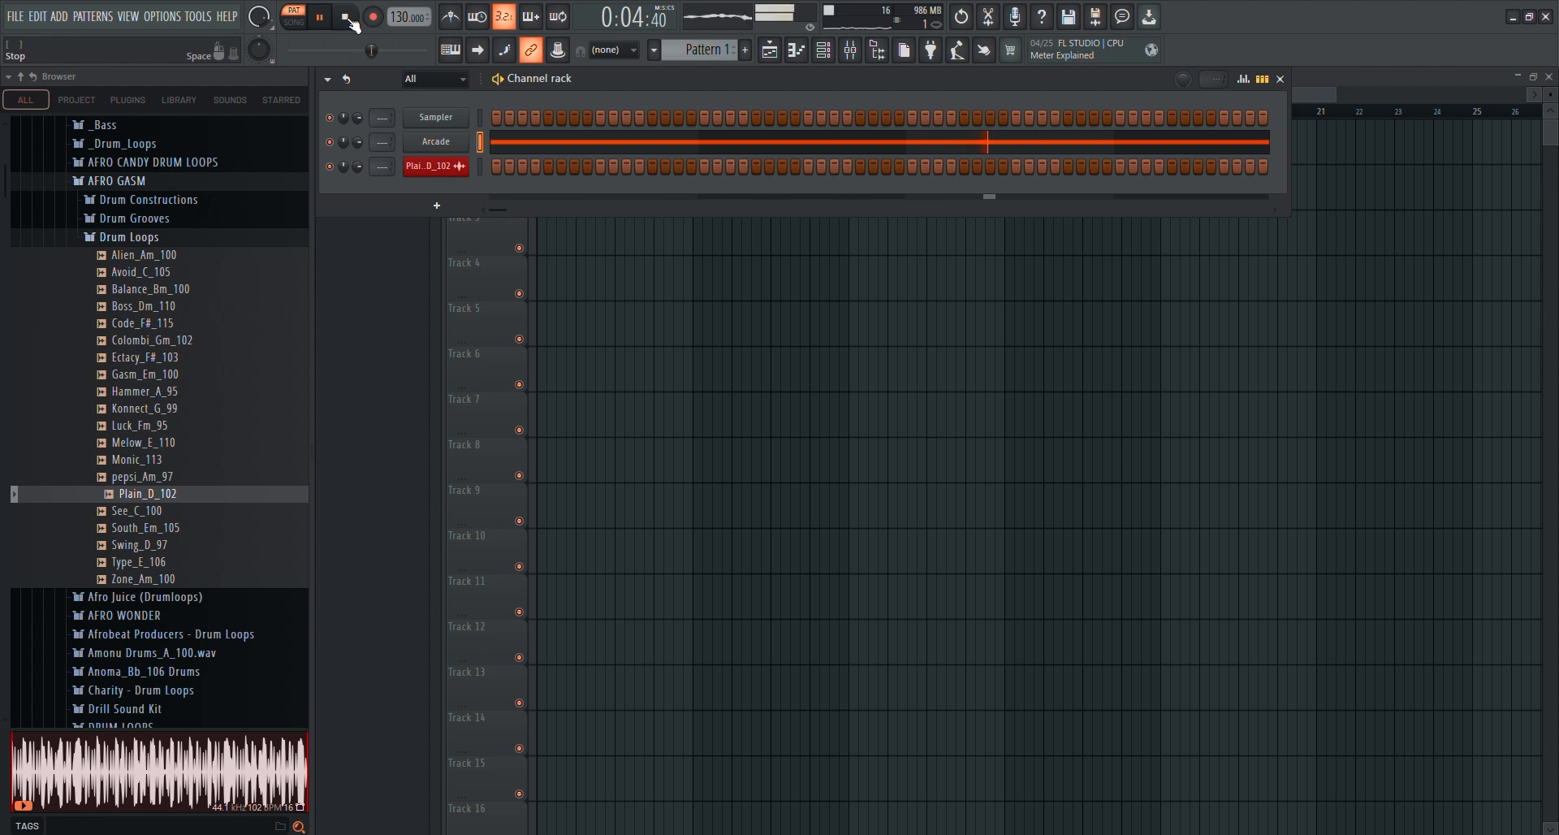
Stop the pattern, return to the playlist, and check playback of the Plain_D_102 loop in song mode
key("space")
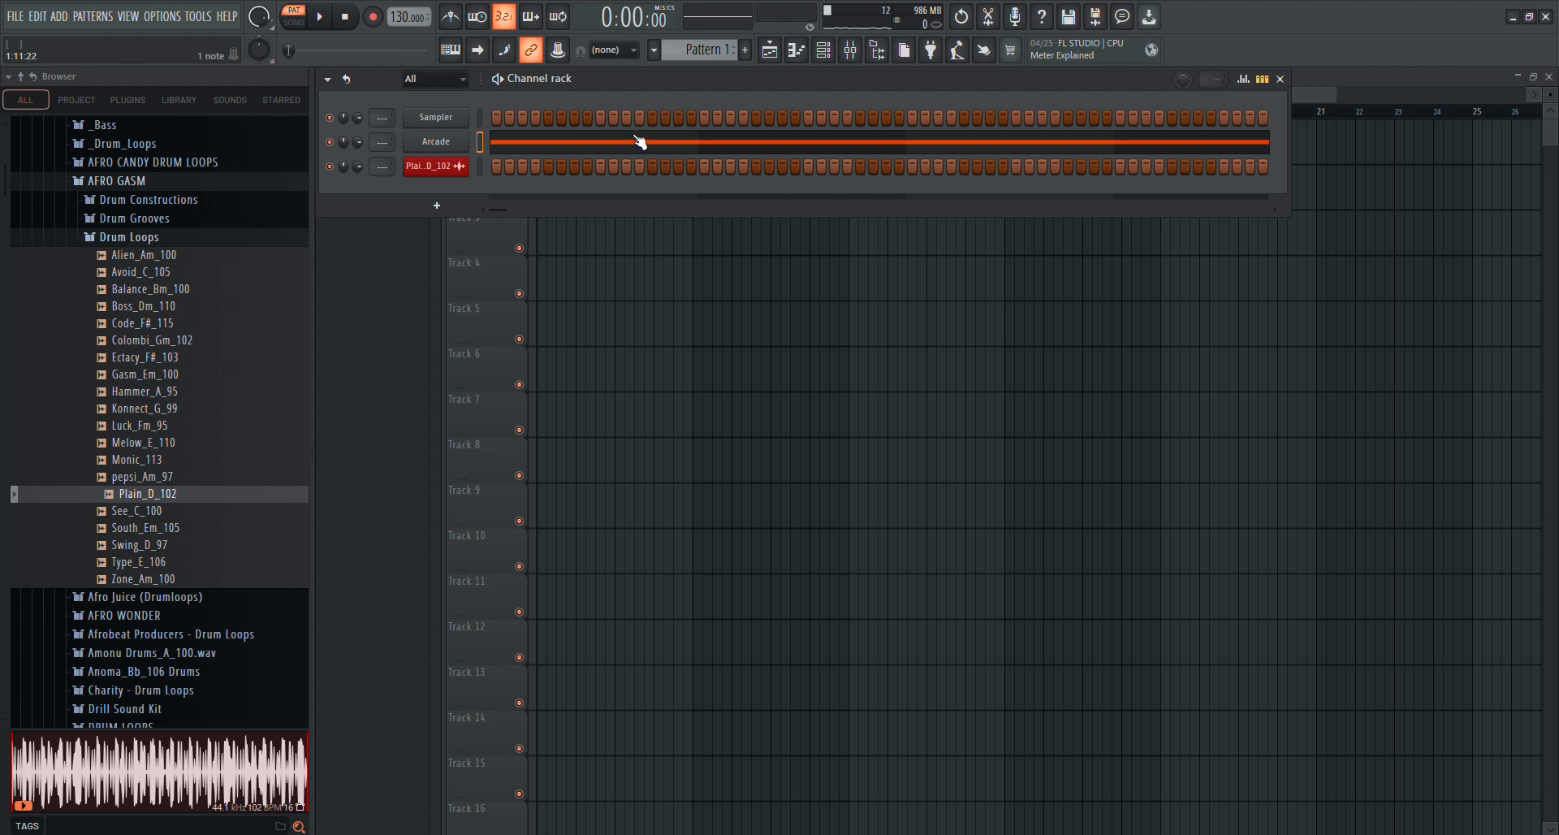
left_click(1313, 91)
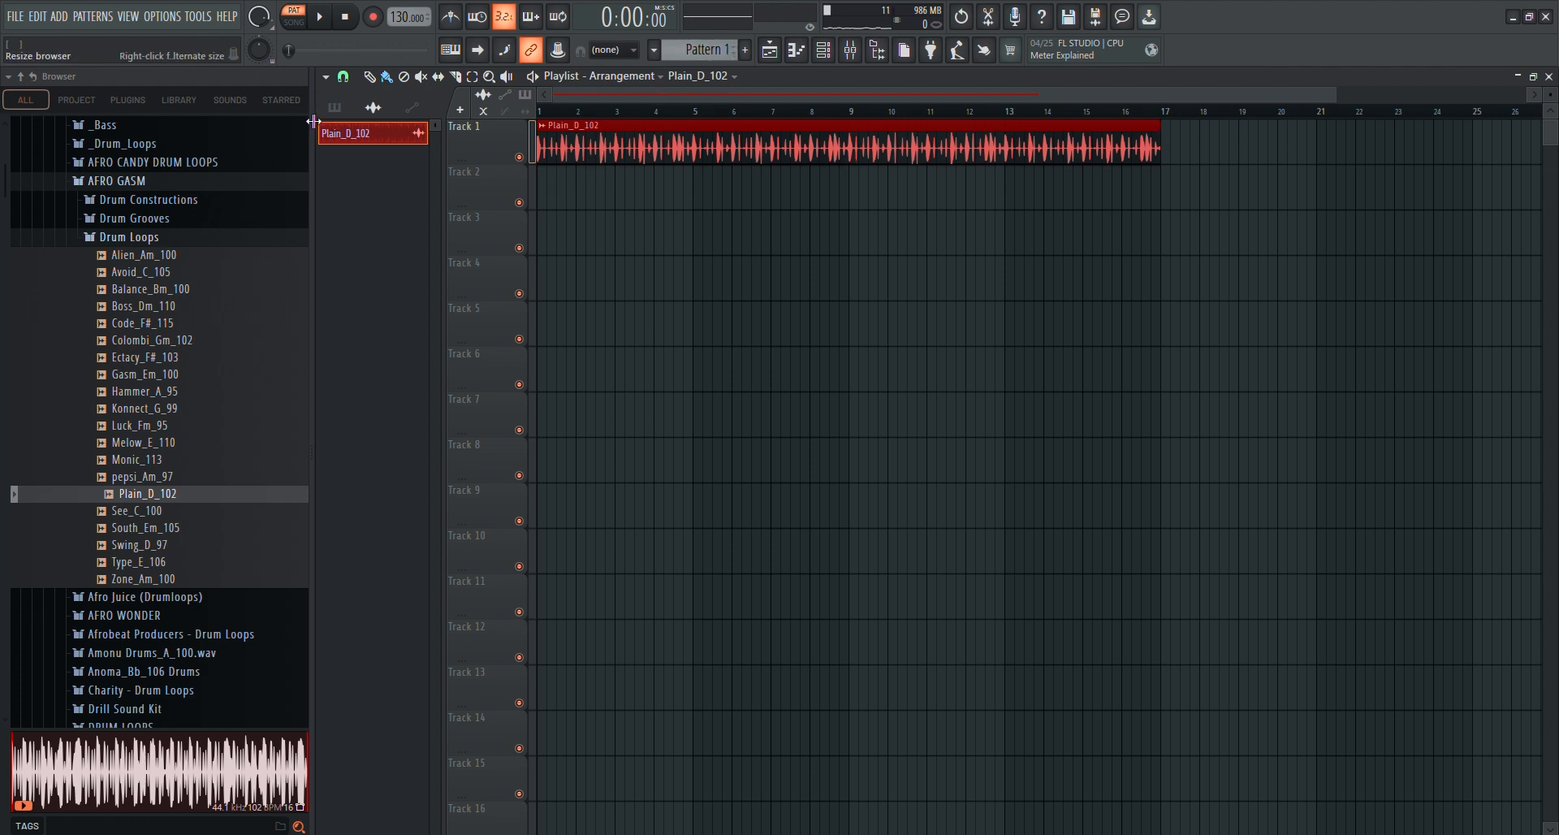
left_click(296, 22)
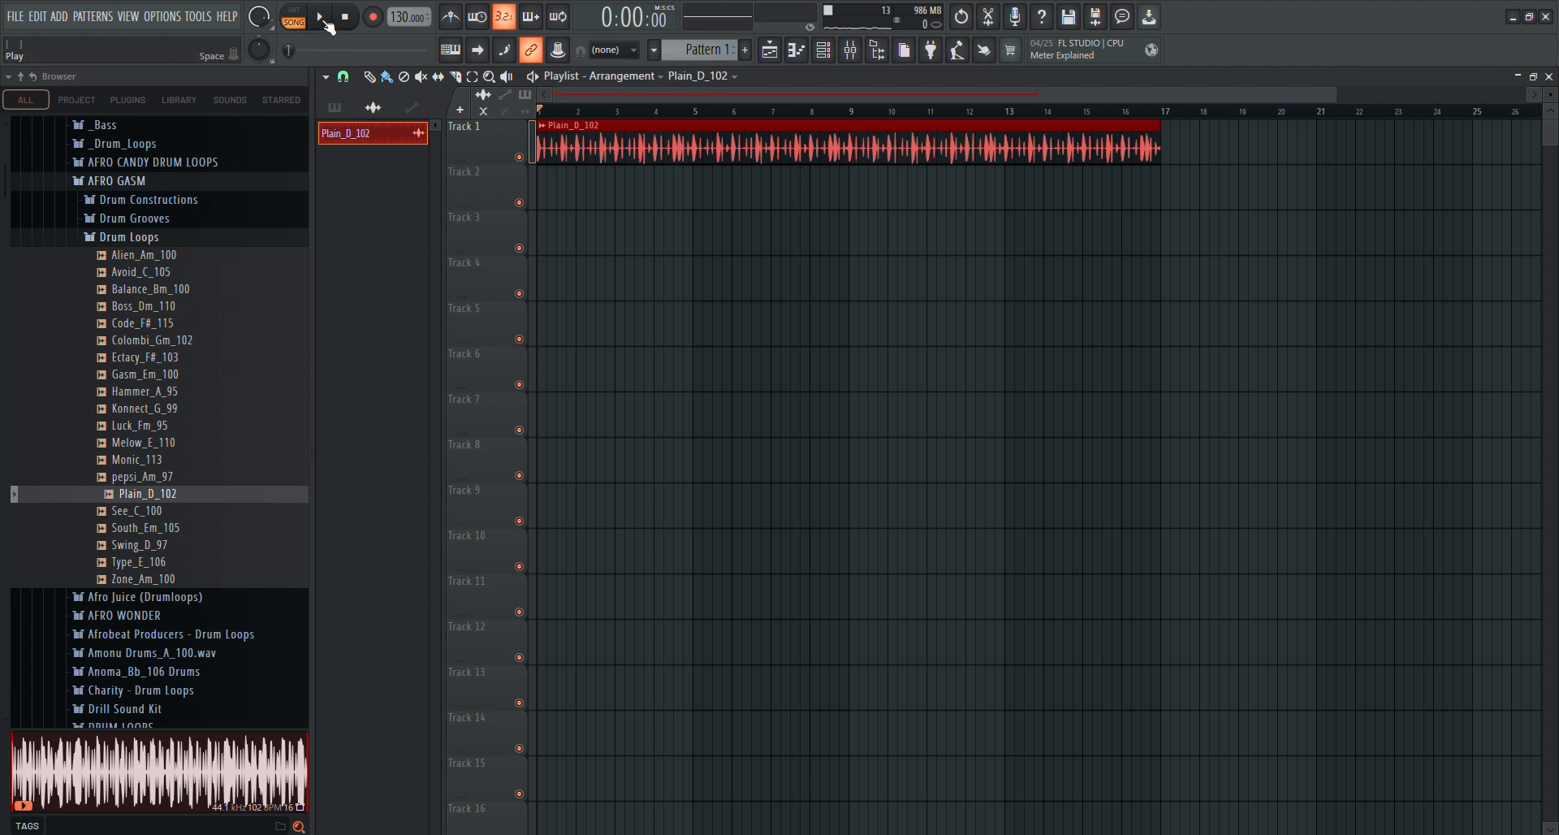
left_click(321, 17)
key("space")
Place Pattern 1 on Track 2 at bar 1 under the drum loop and play the arrangement to check it
left_click(347, 109)
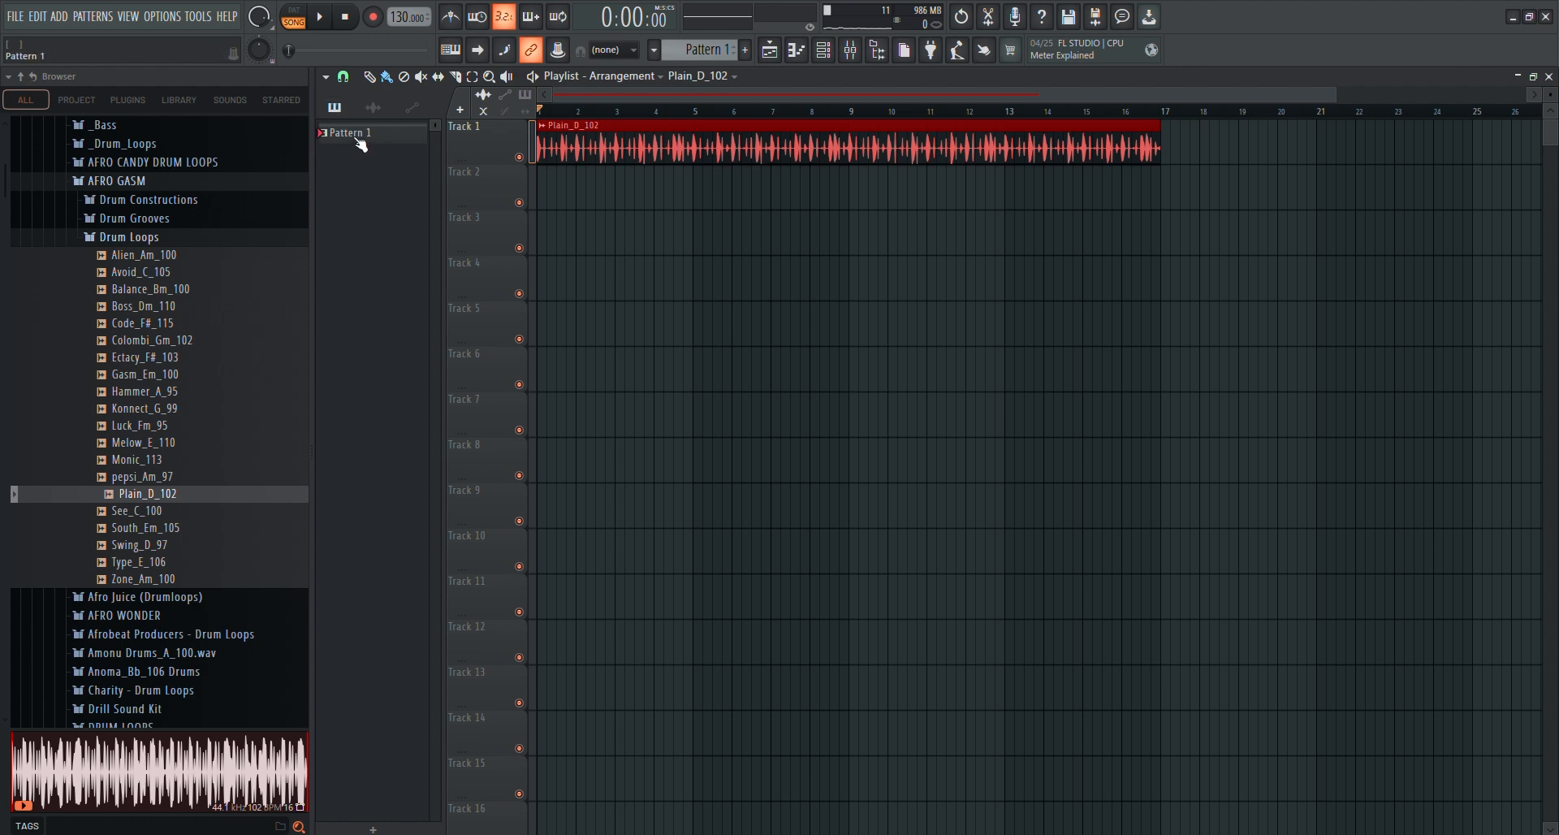
left_click(360, 143)
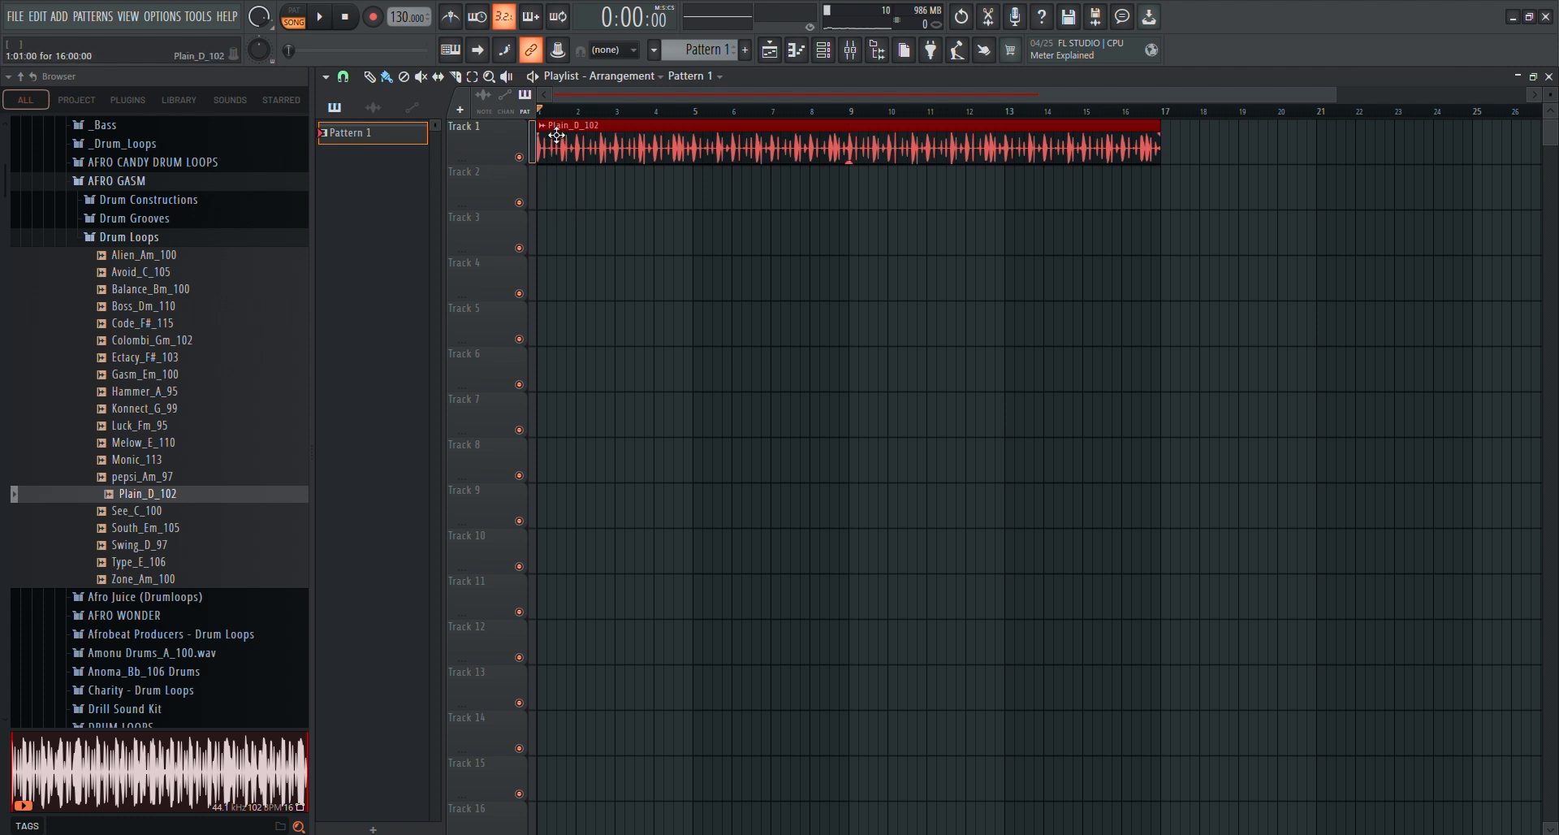
left_click(544, 201)
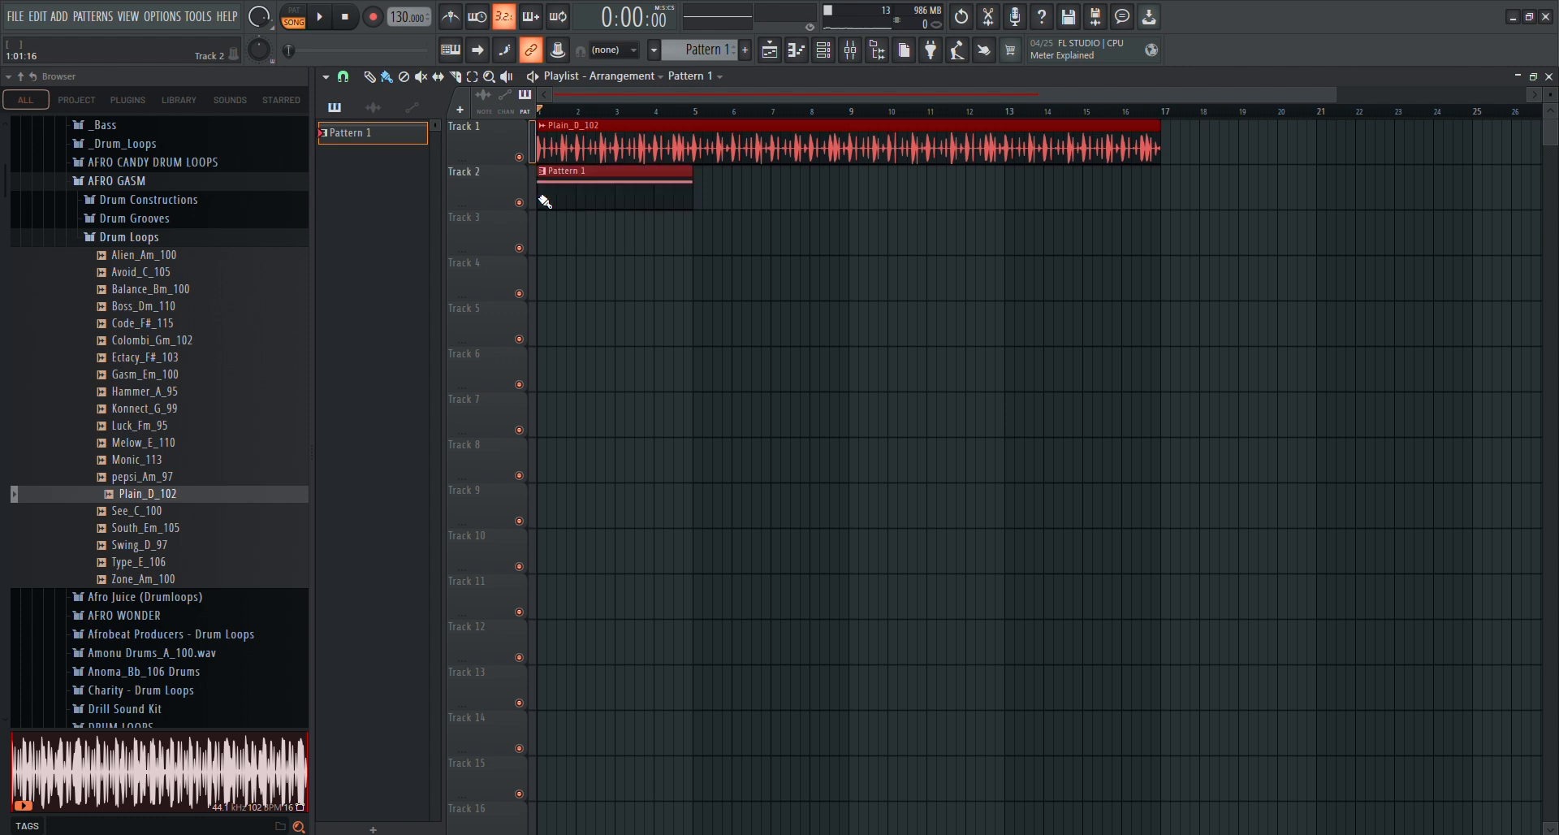
left_click(326, 17)
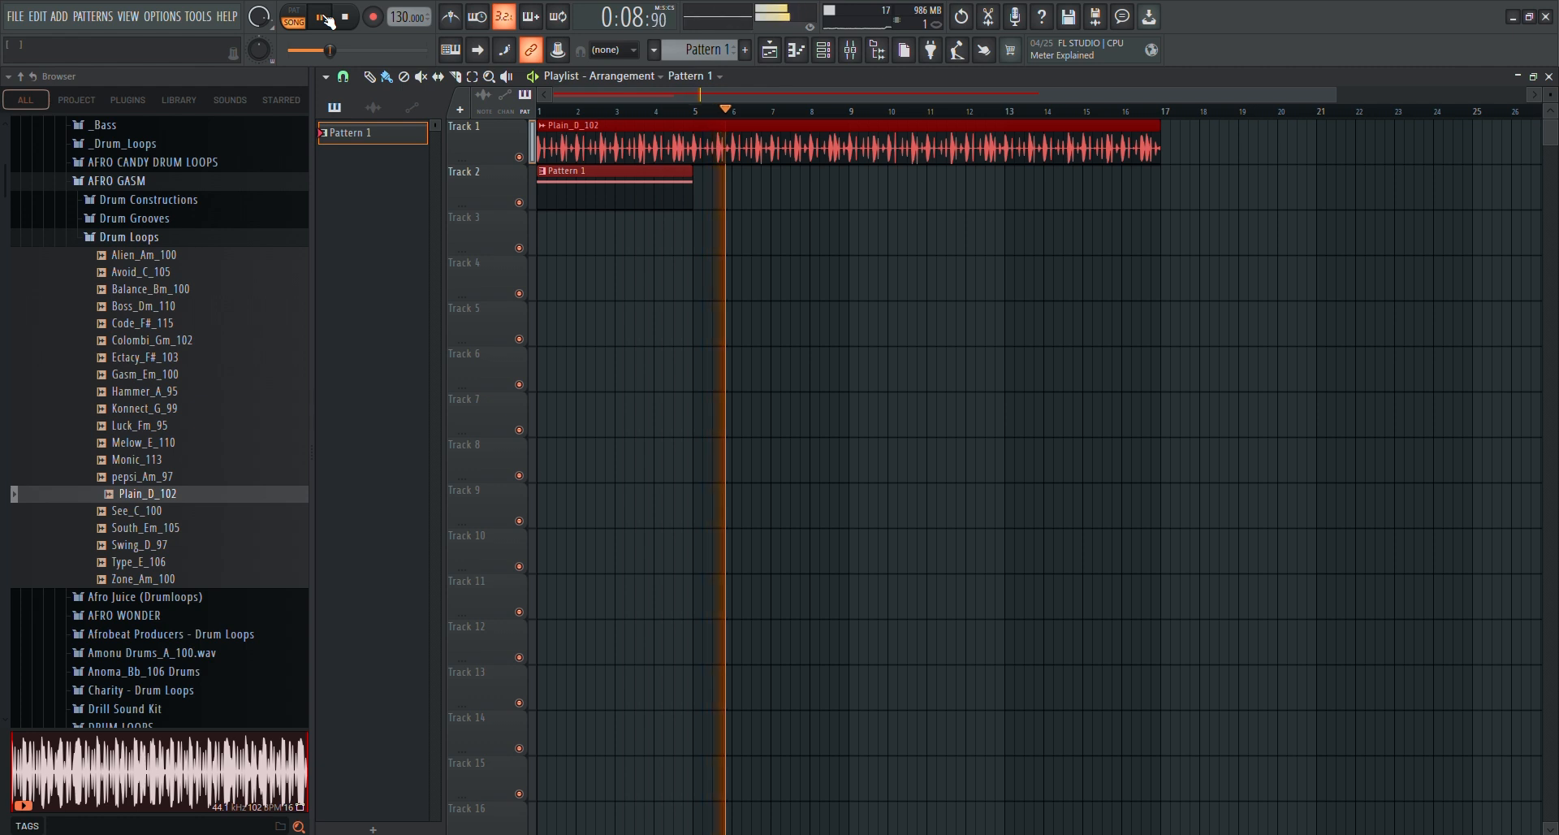
left_click(346, 20)
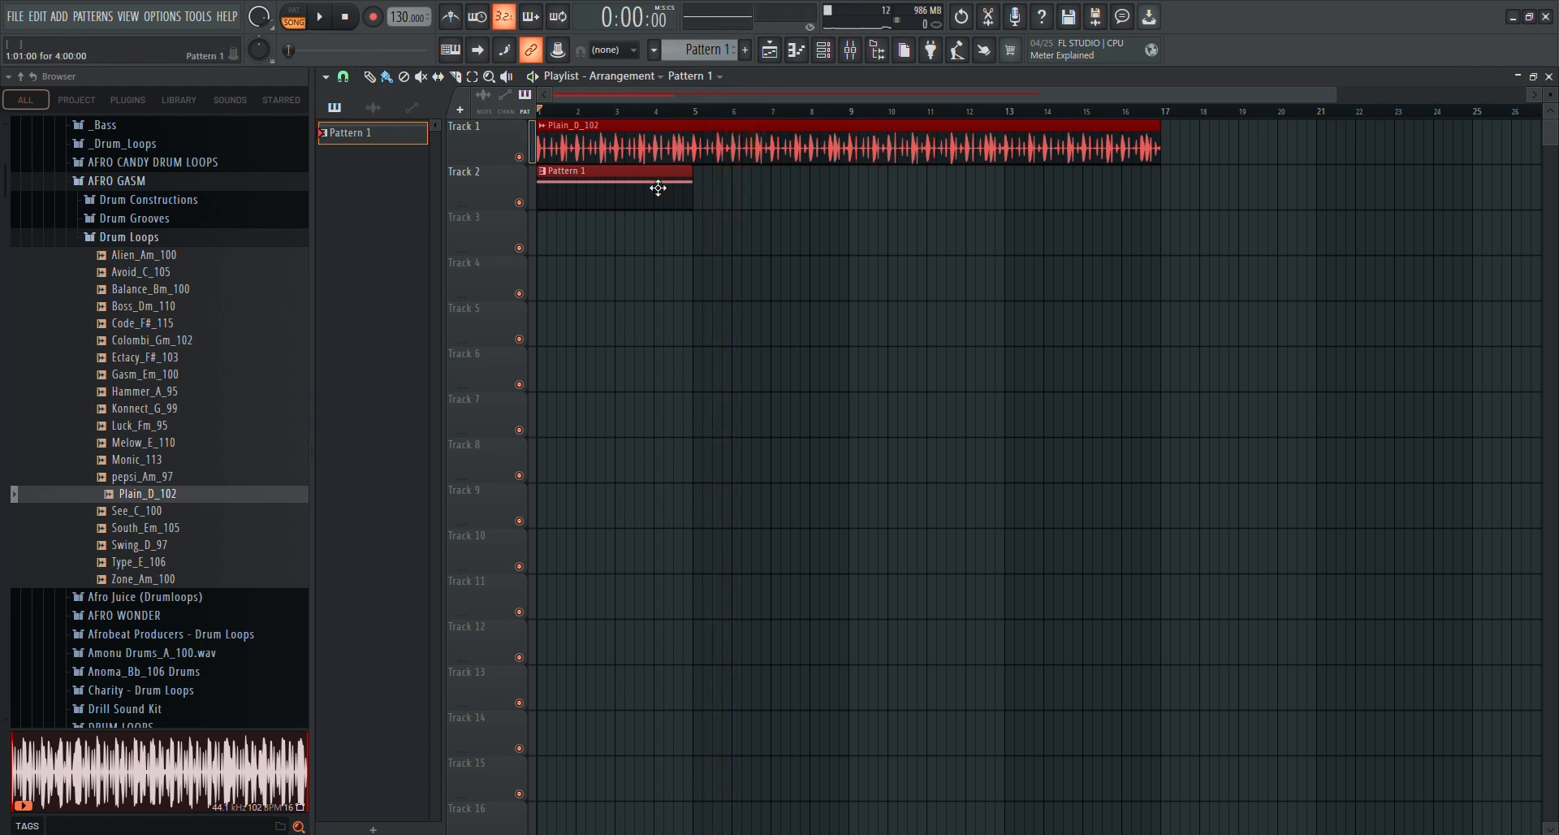
Add three more Pattern 1 clips on Track 2, starting at bars 5, 9 and 13
left_click(702, 201)
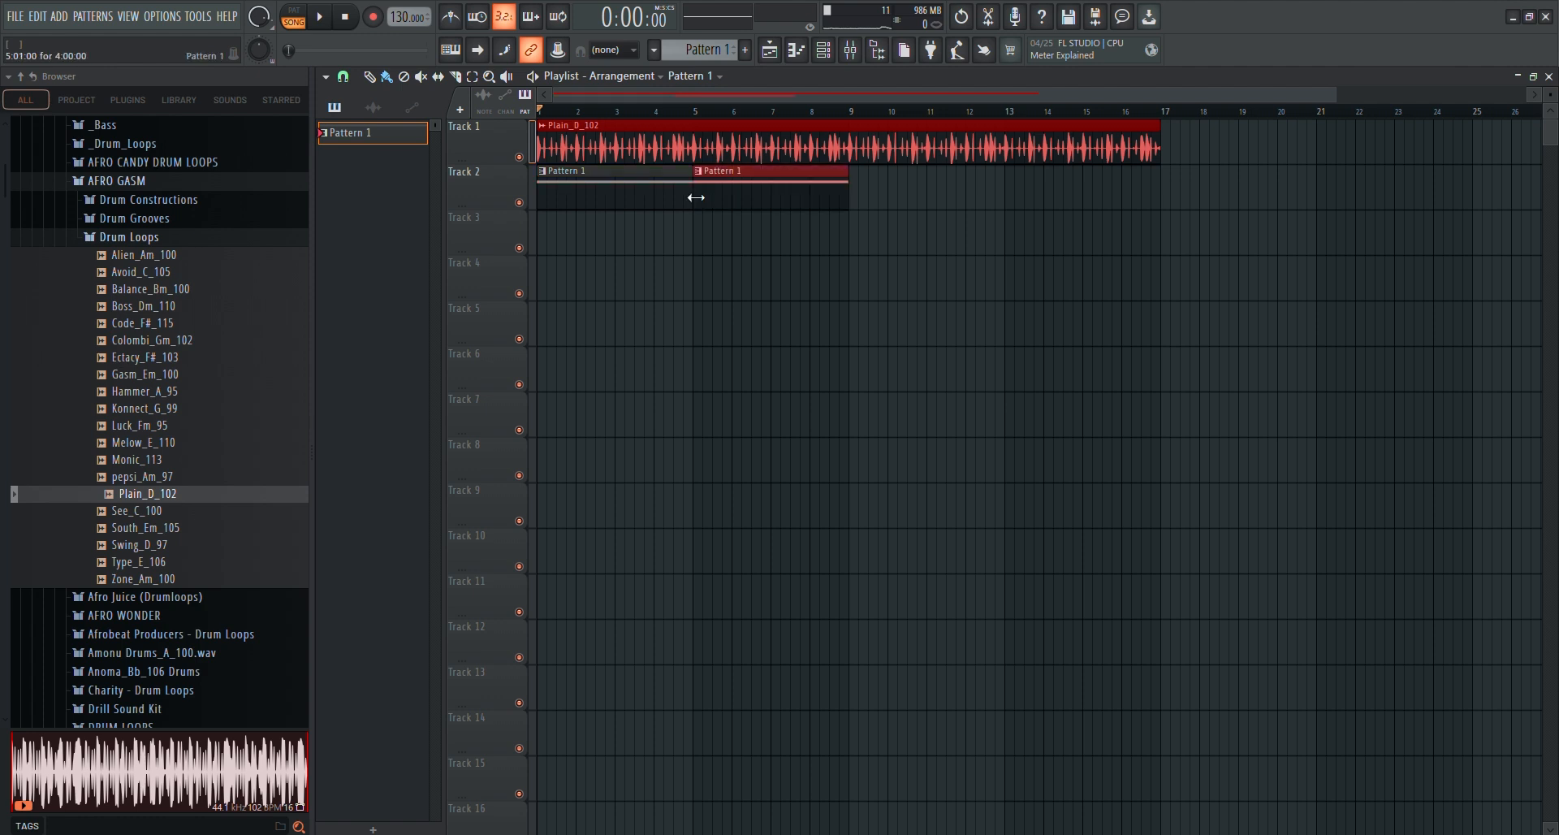
left_click(859, 198)
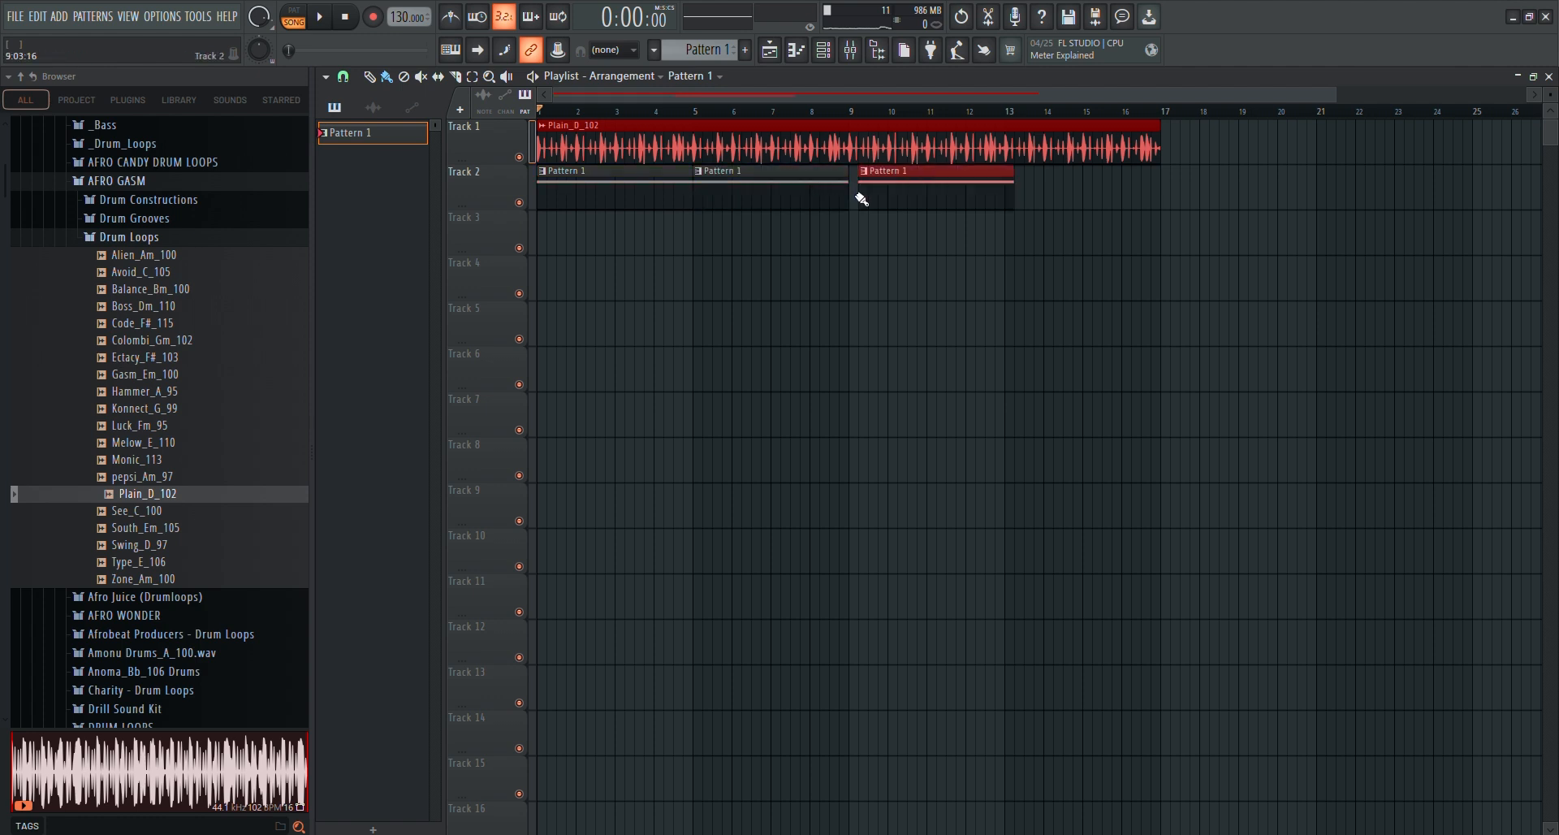
left_click_drag(985, 188, 974, 181)
left_click(1019, 191)
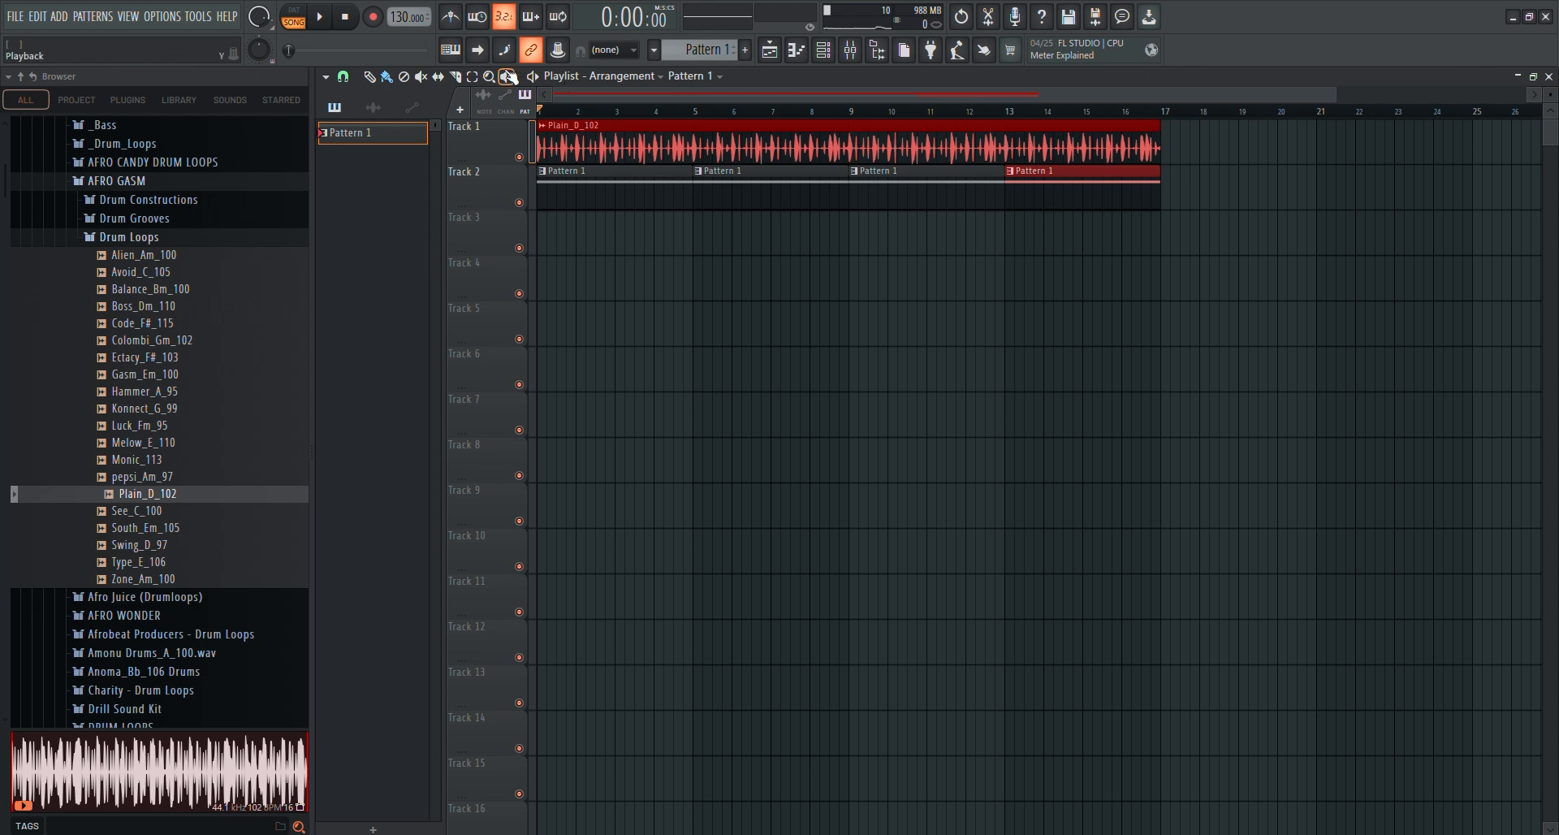
Play the arrangement of drum loop and repeated Pattern 1 clips from the start twice, stopping playback each time
key("space")
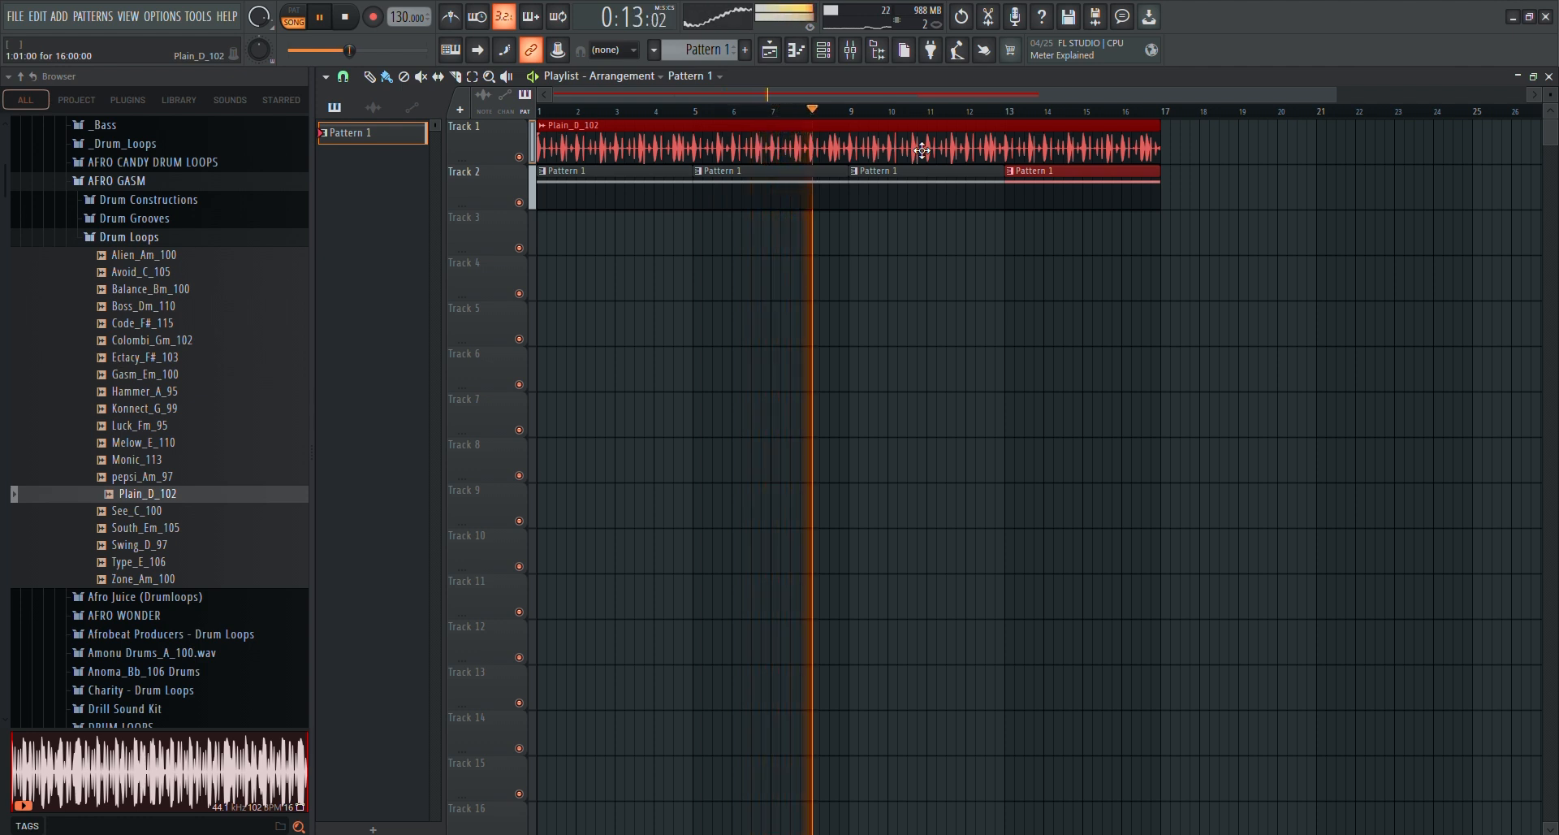
key("space")
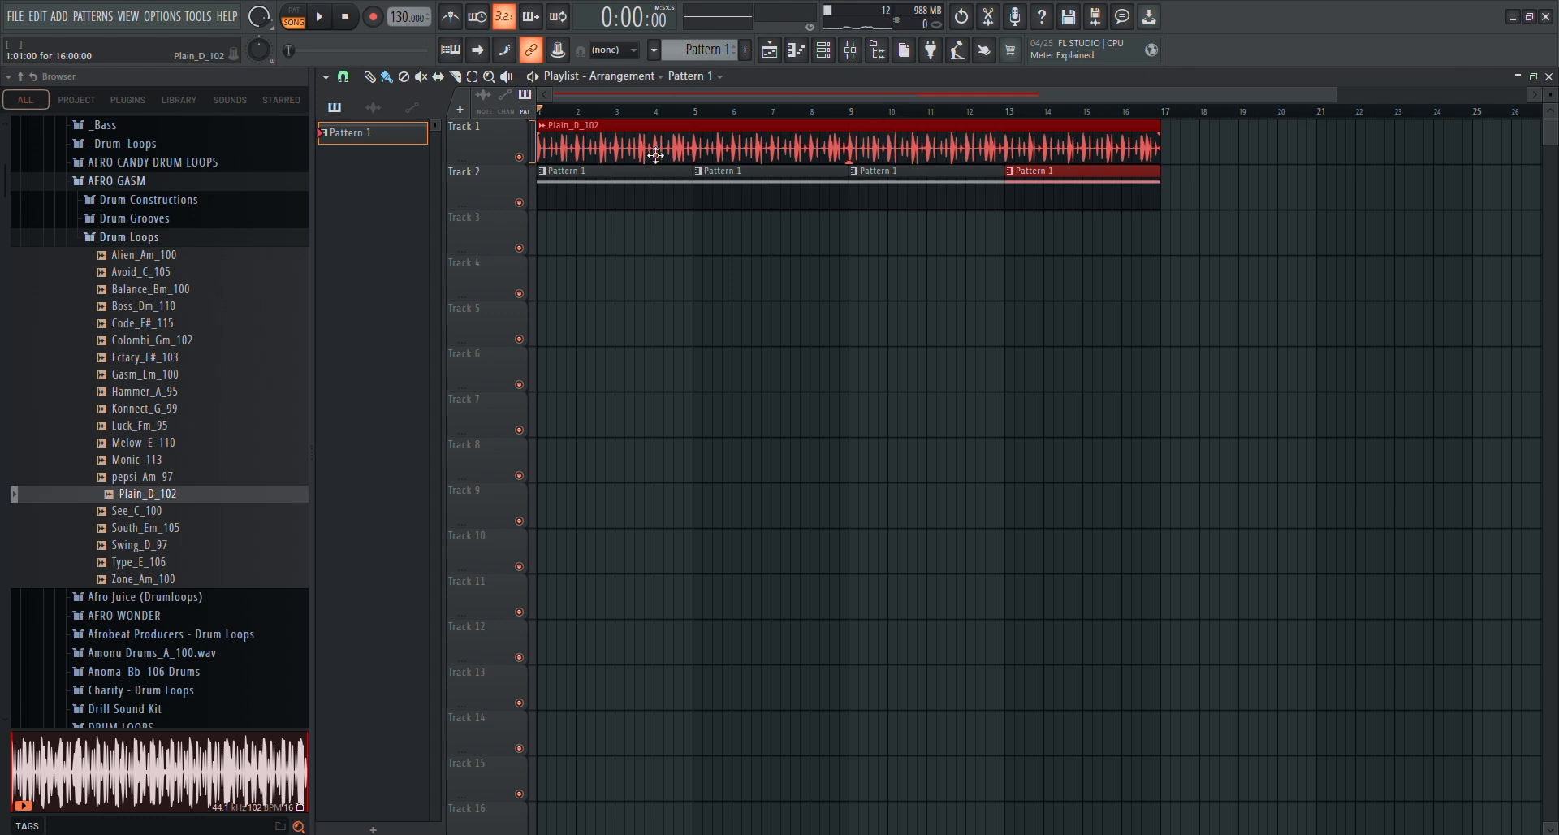
left_click(321, 18)
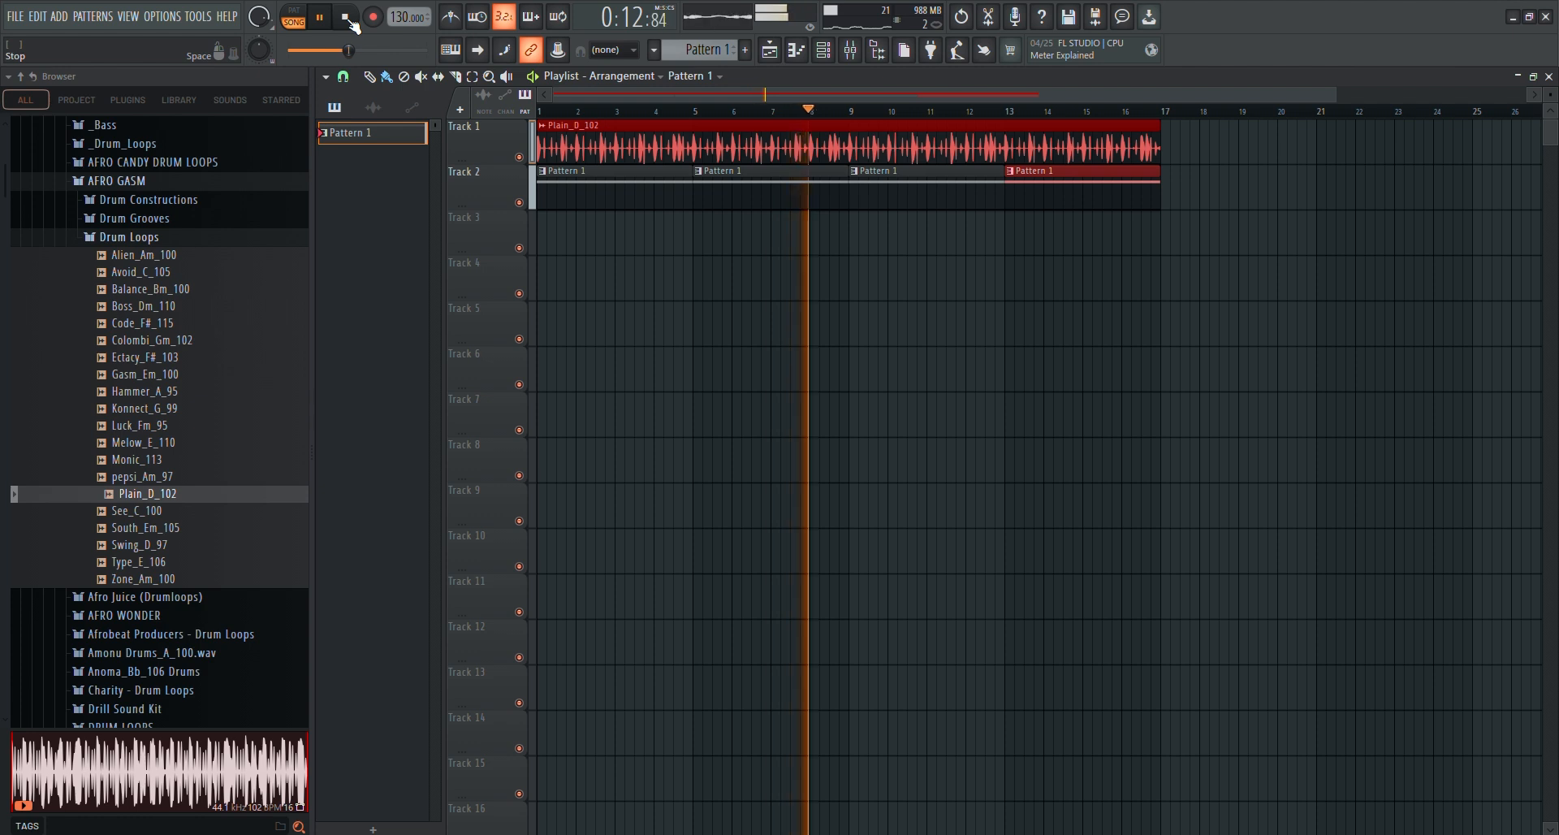
left_click(346, 17)
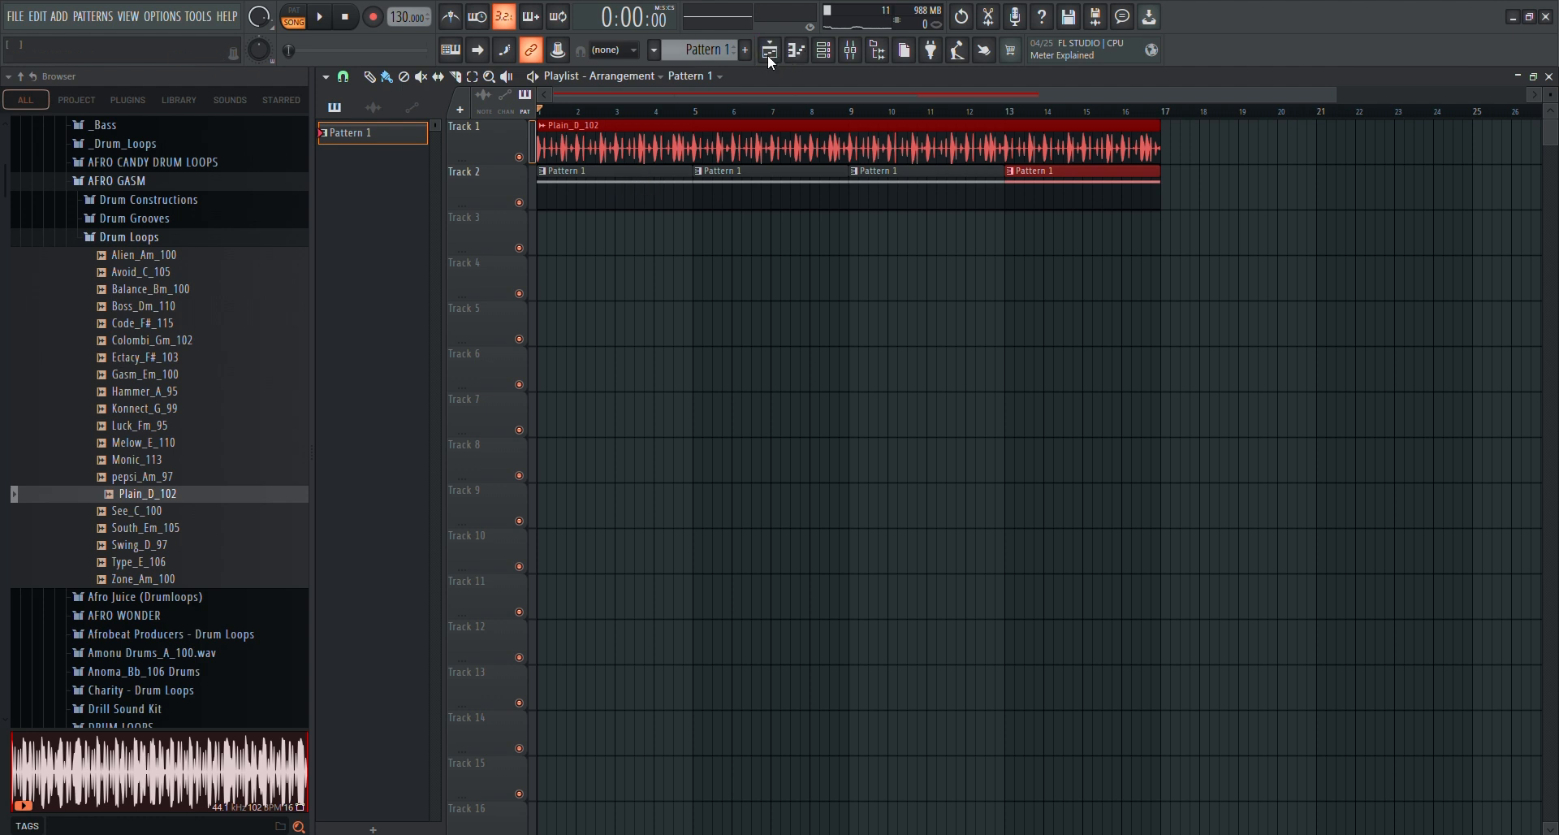
left_click(824, 55)
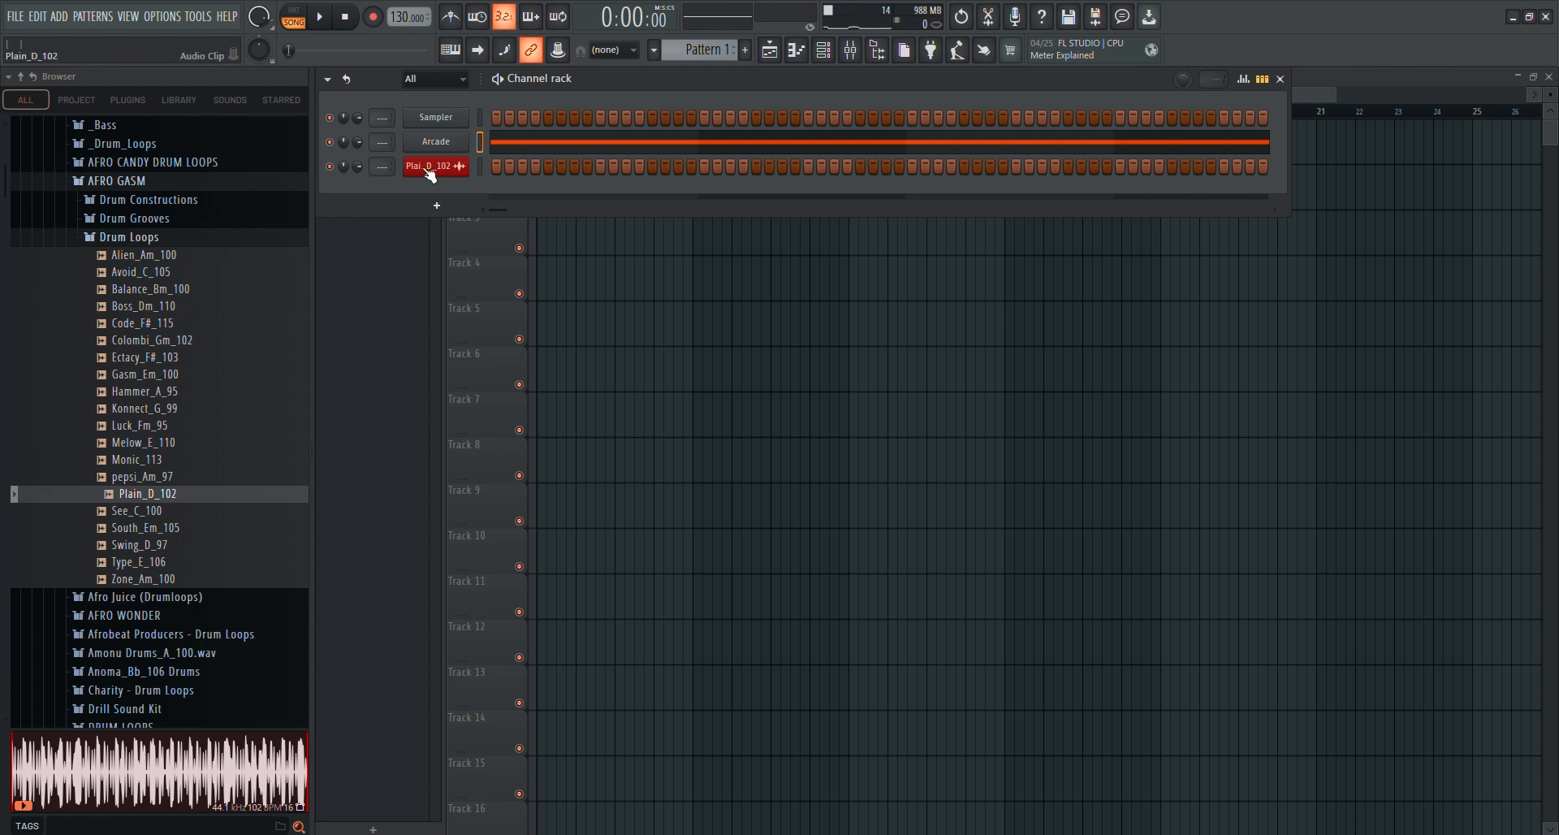
left_click(749, 57)
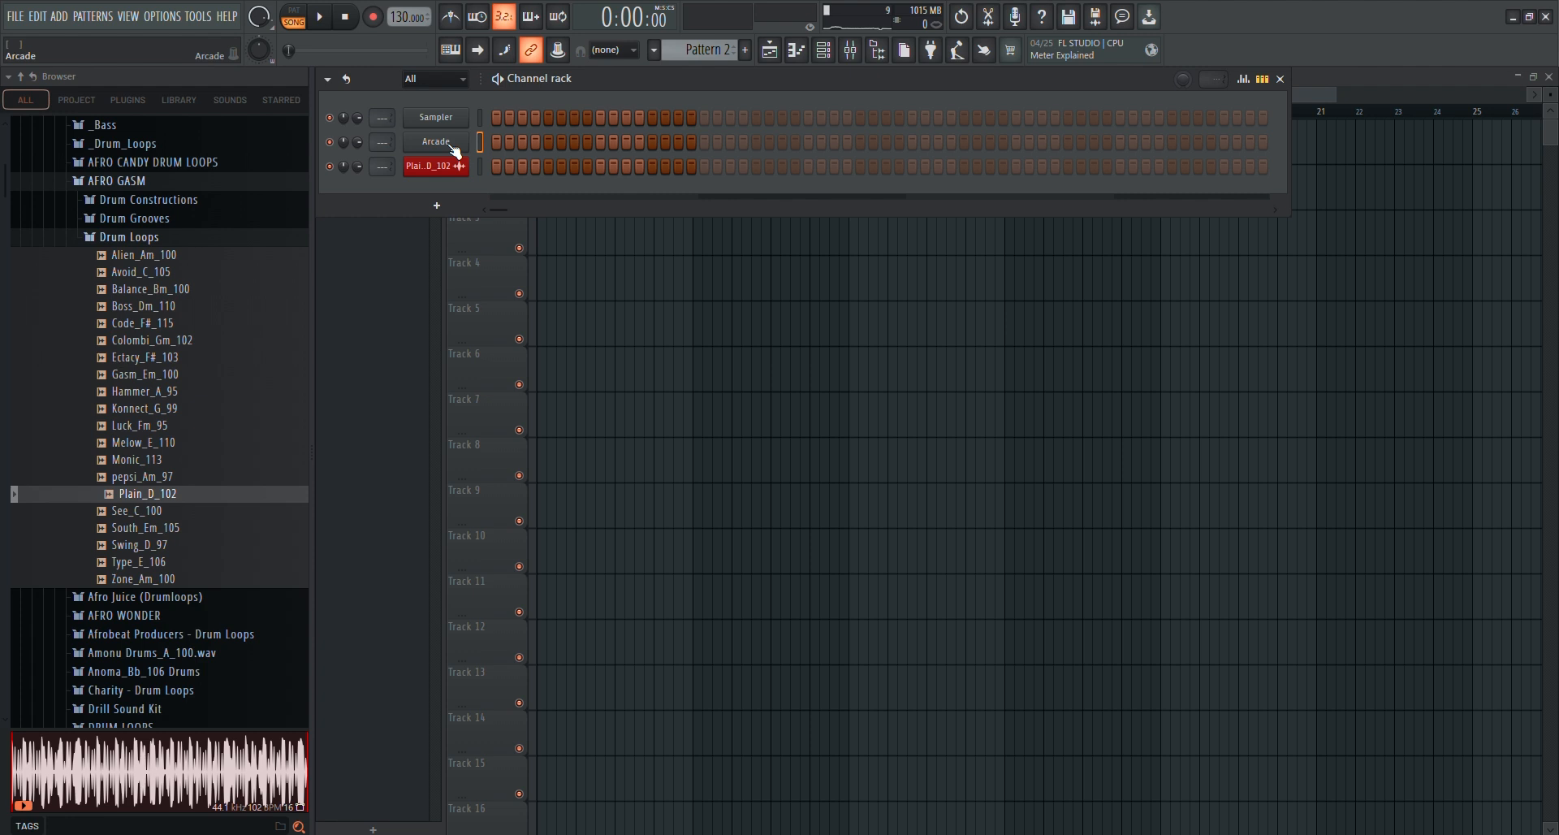
left_click(1318, 111)
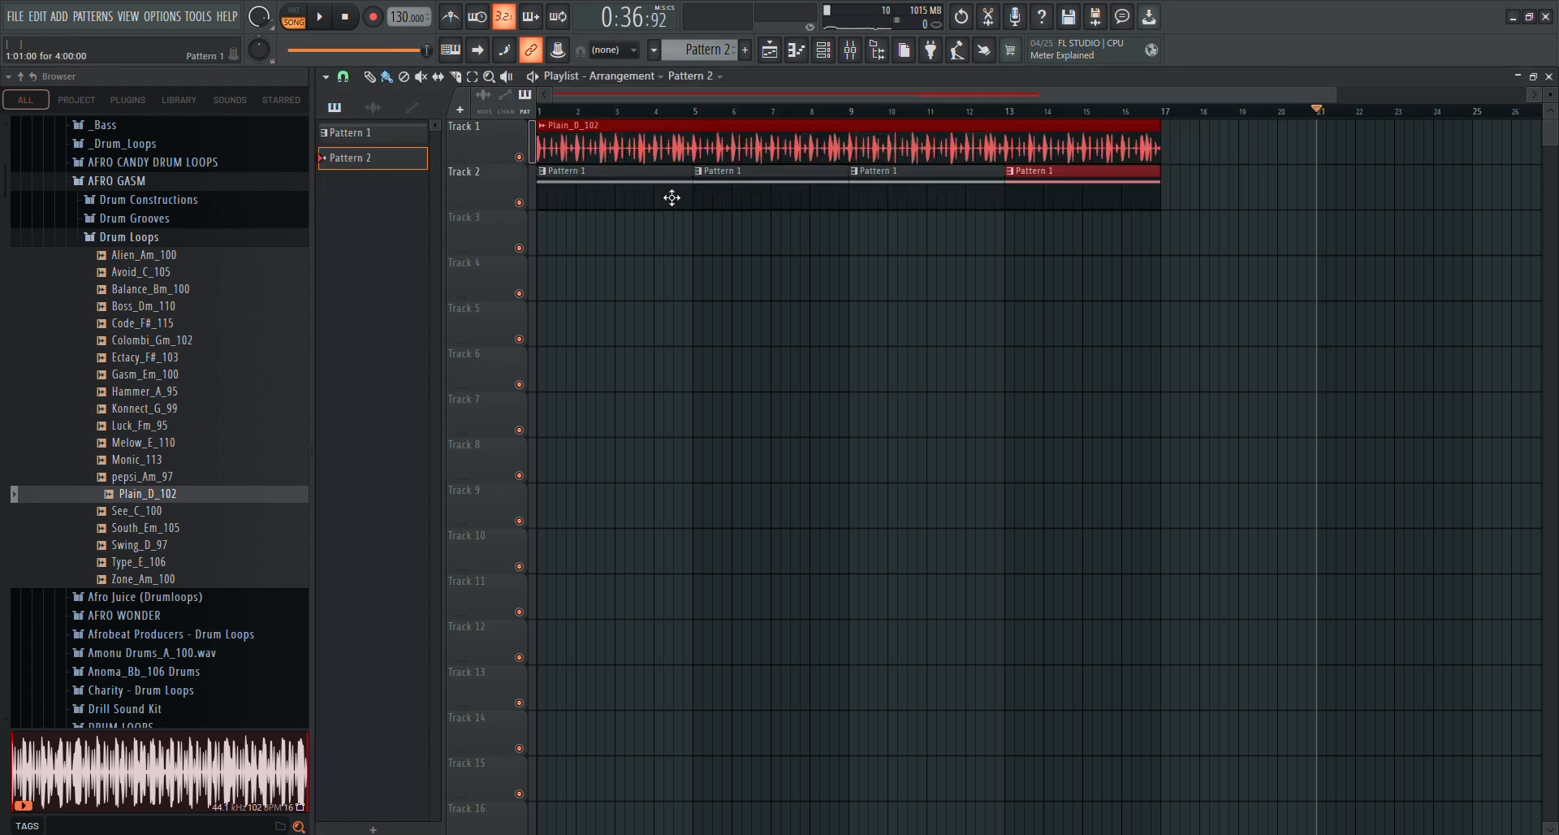
left_click(358, 135)
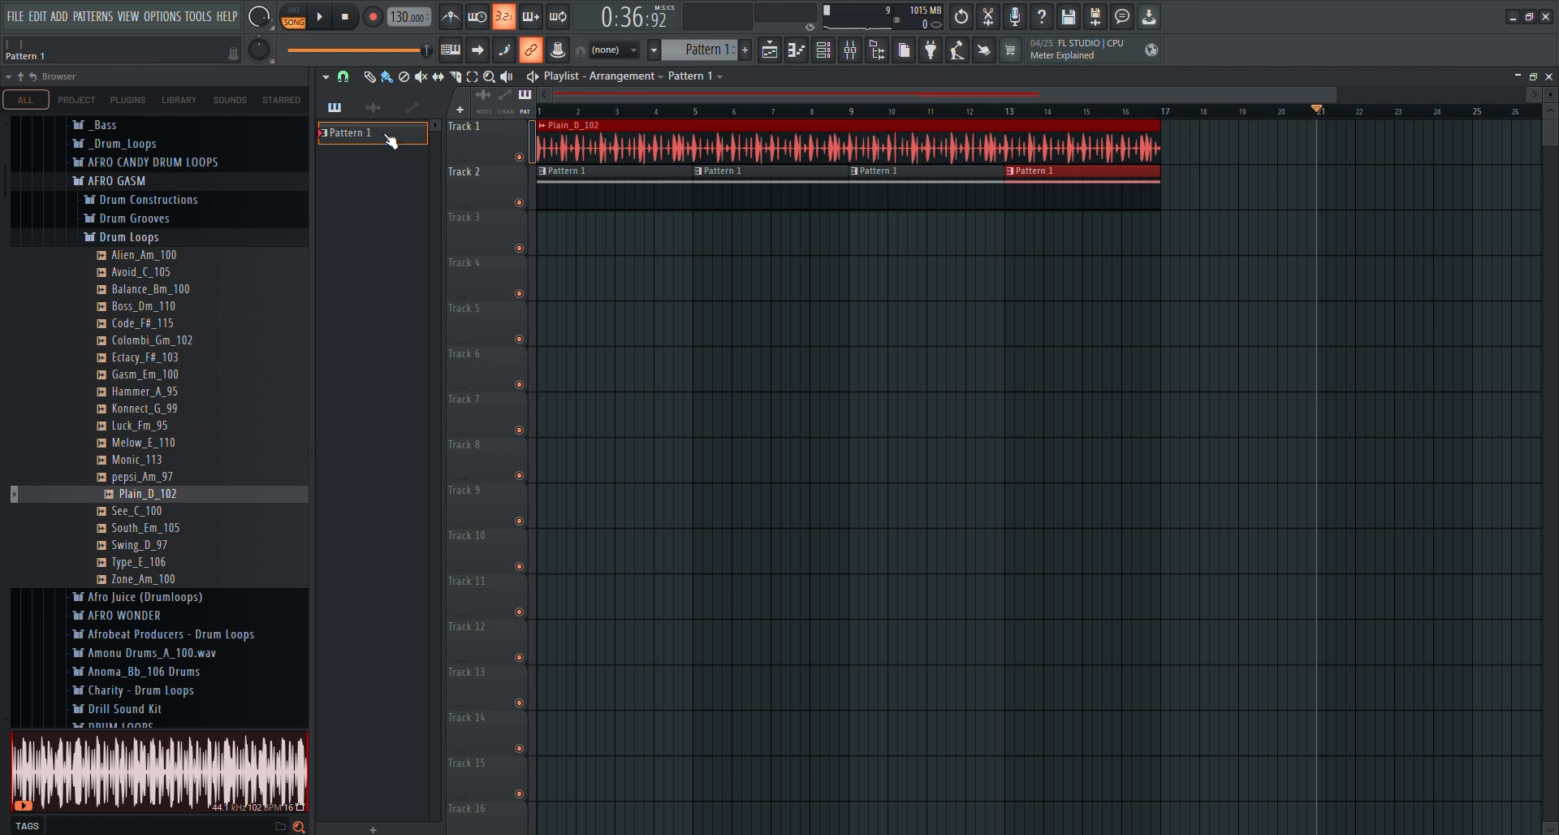
Create a second pattern with its default name and check the Arcade instrument in the channel rack
left_click(745, 51)
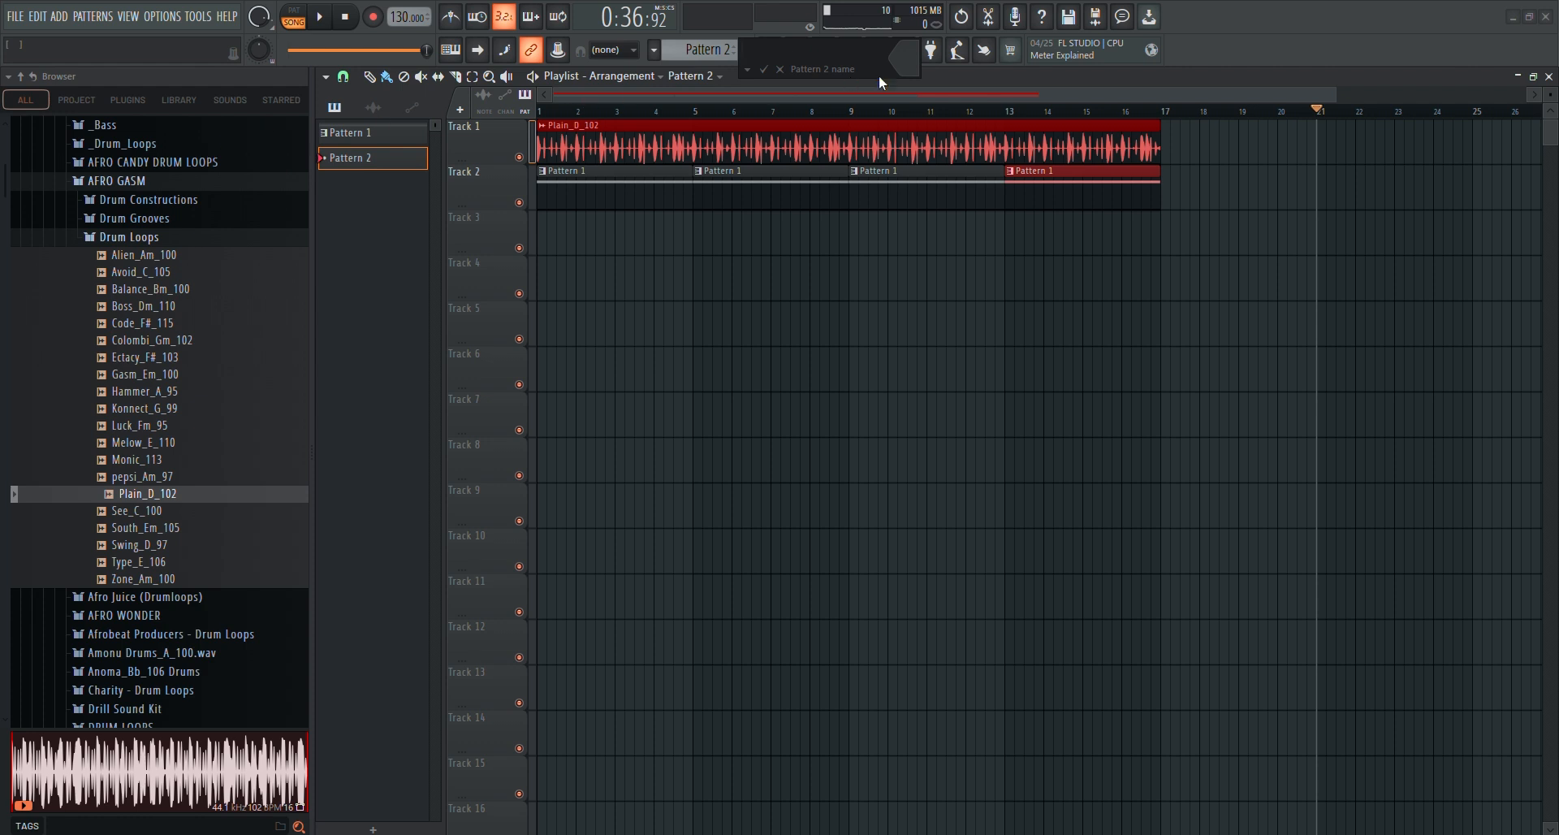
left_click(763, 70)
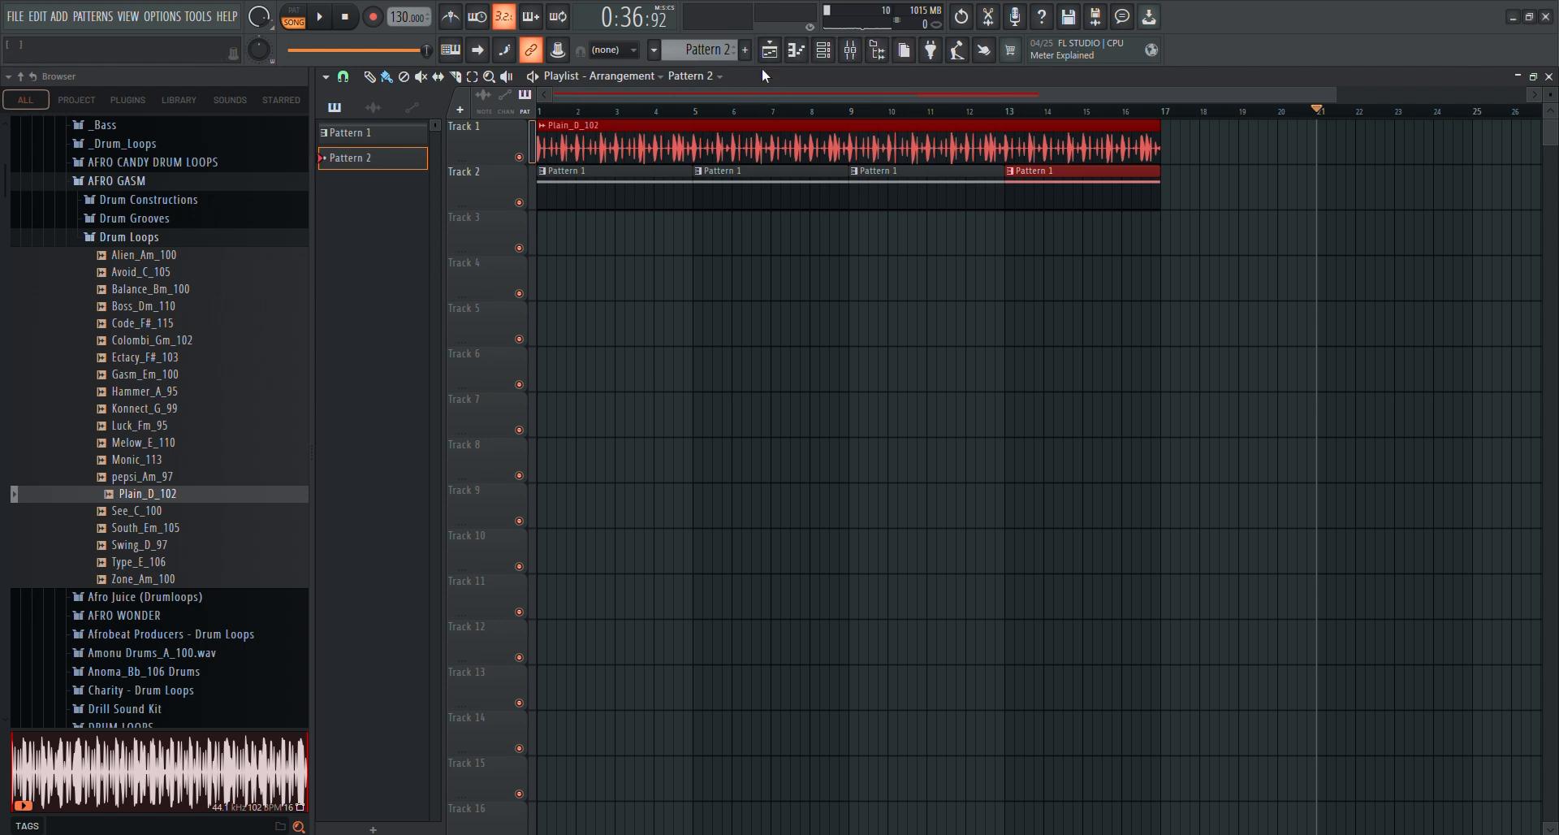
left_click(823, 52)
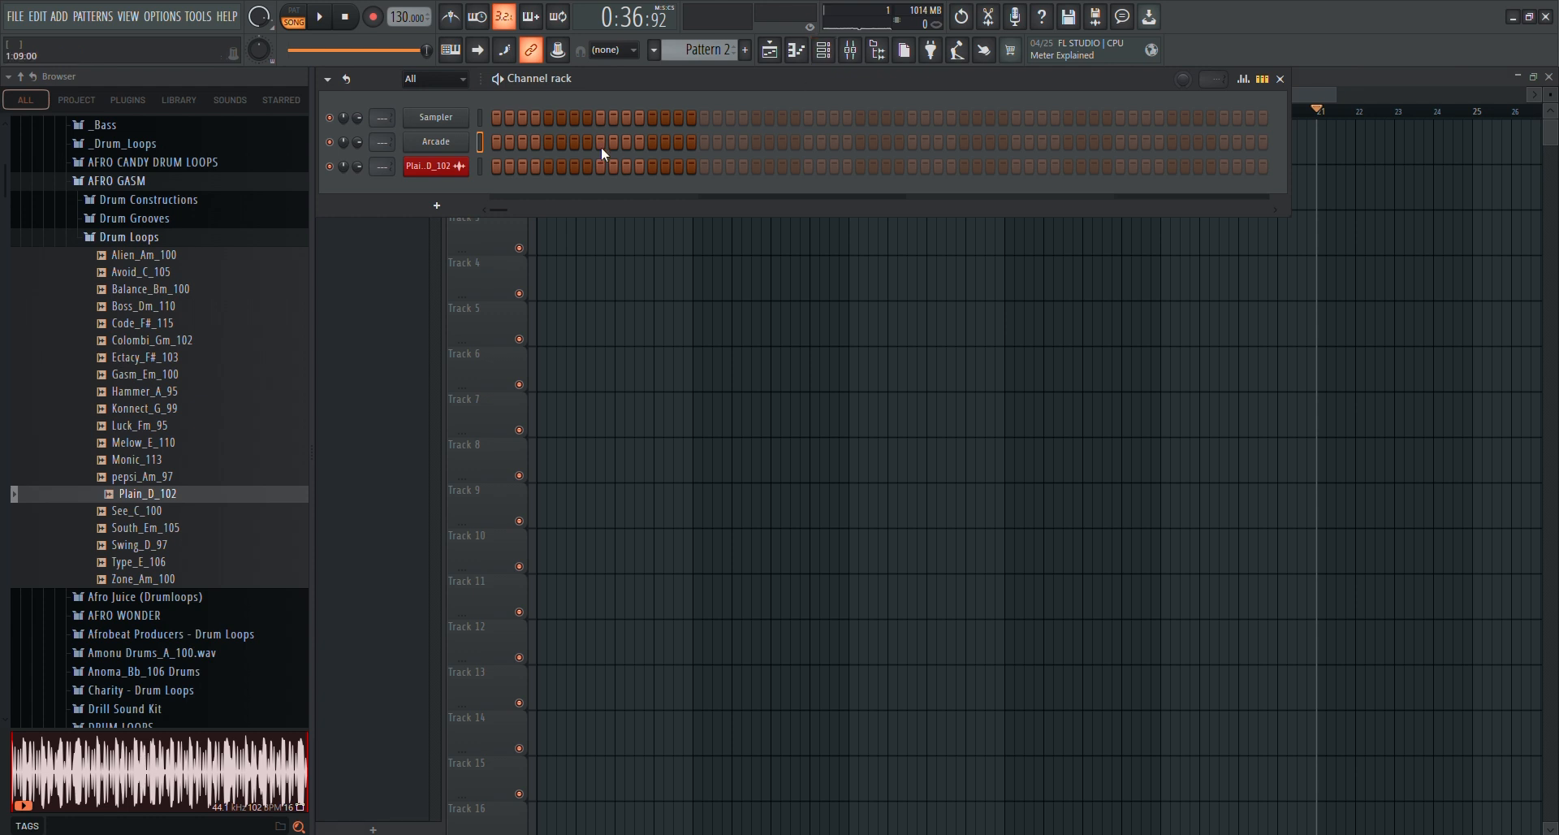
left_click(450, 145)
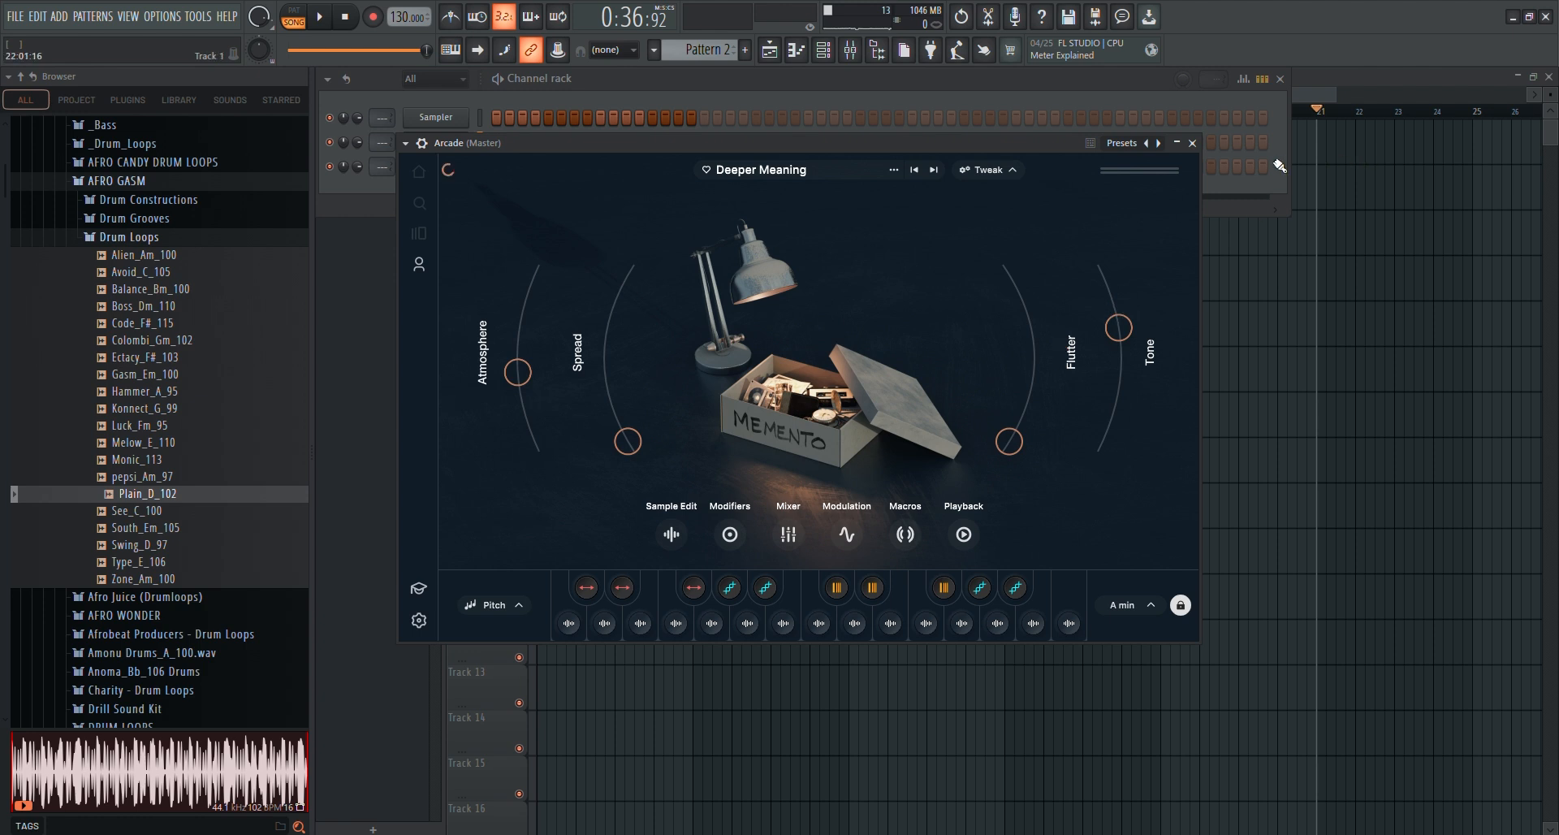
left_click(1191, 144)
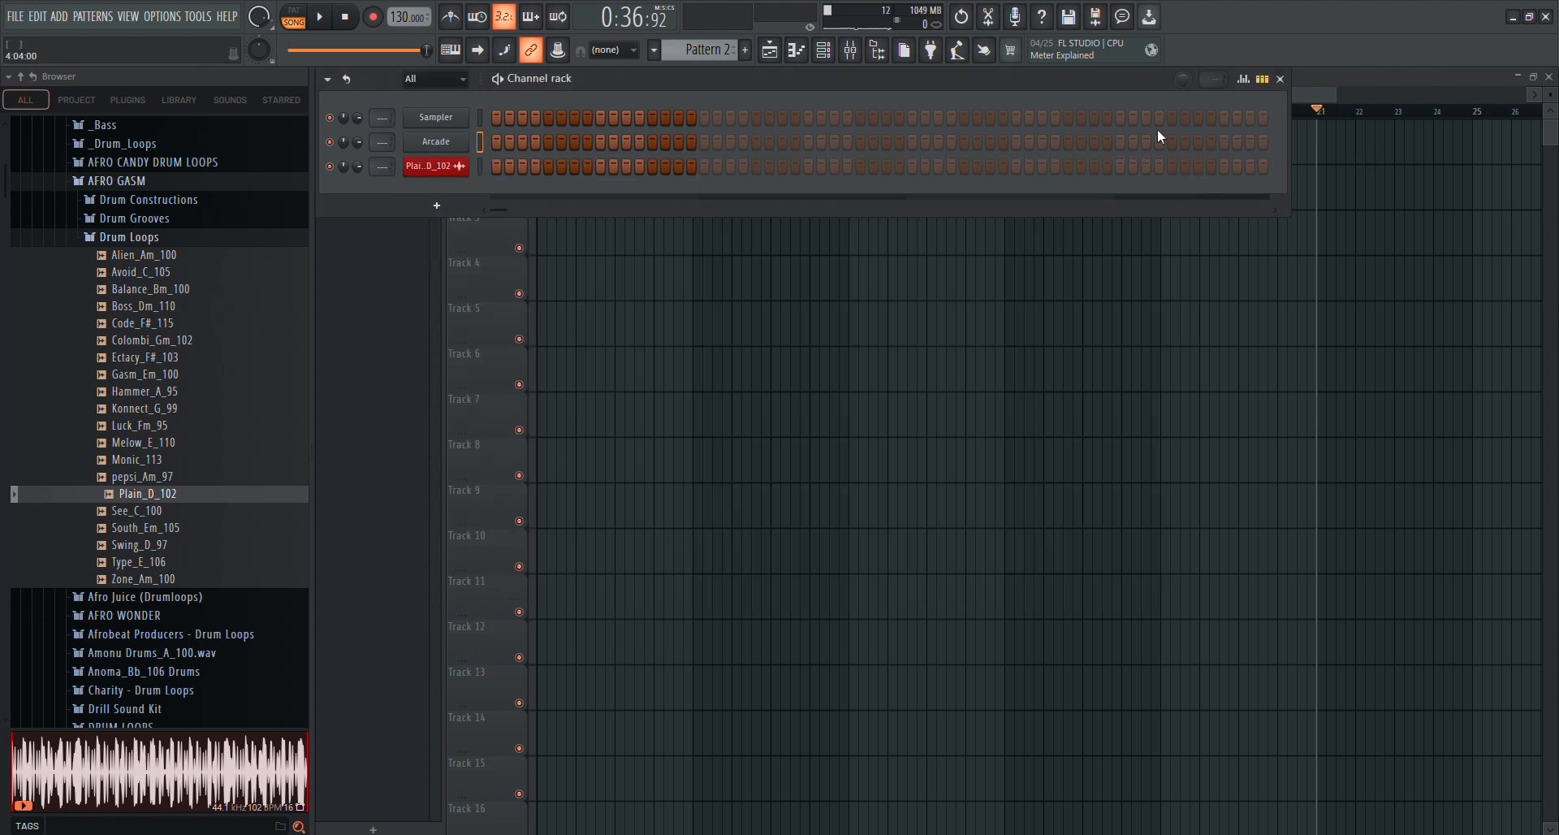
Clone the Arcade channel and close the clone's plugin window
right_click(441, 143)
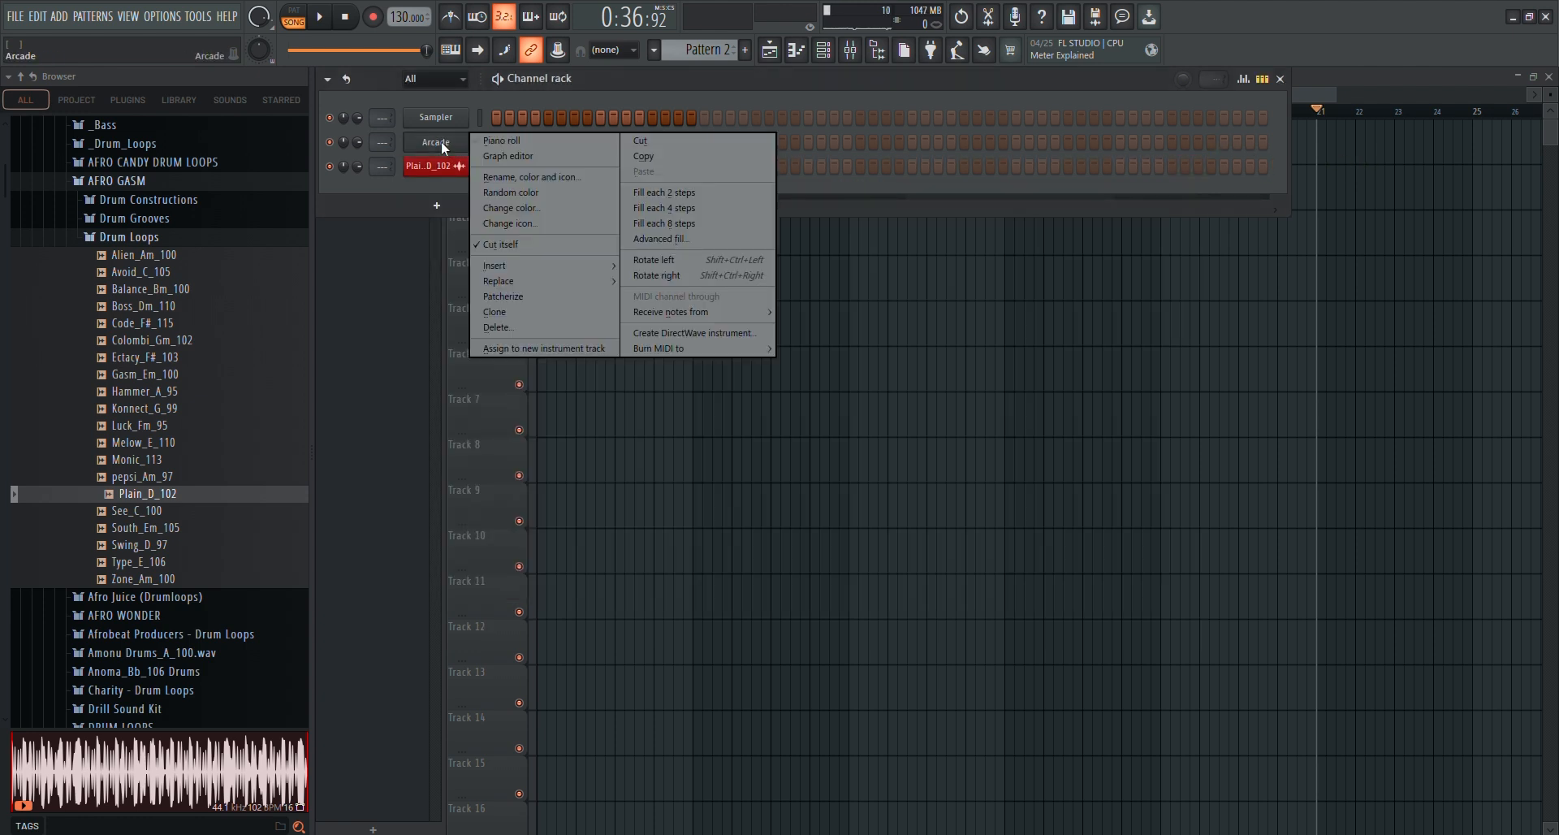
left_click(511, 311)
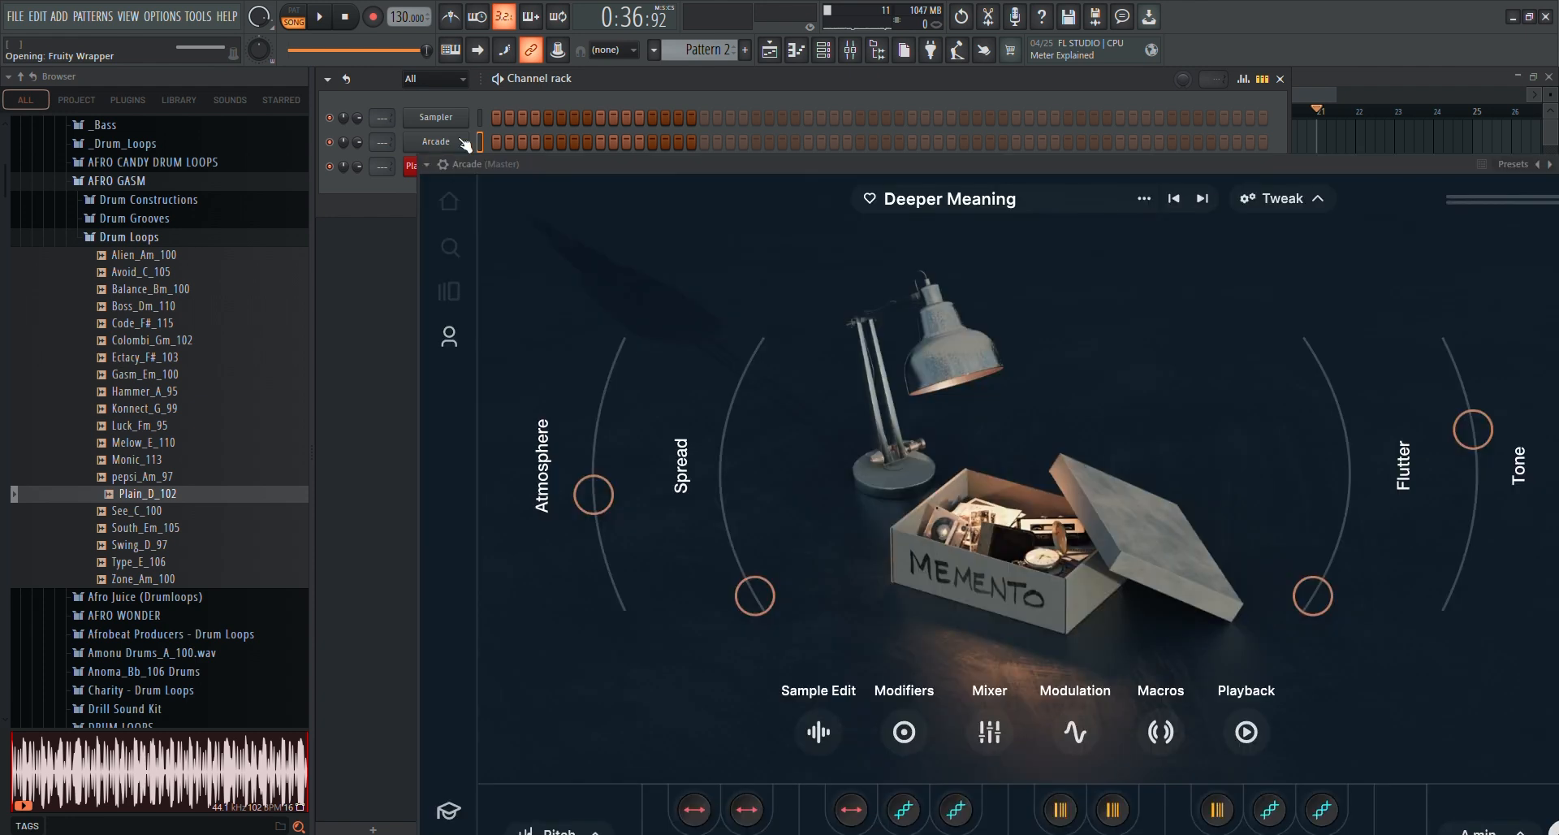
left_click_drag(1382, 164, 1208, 139)
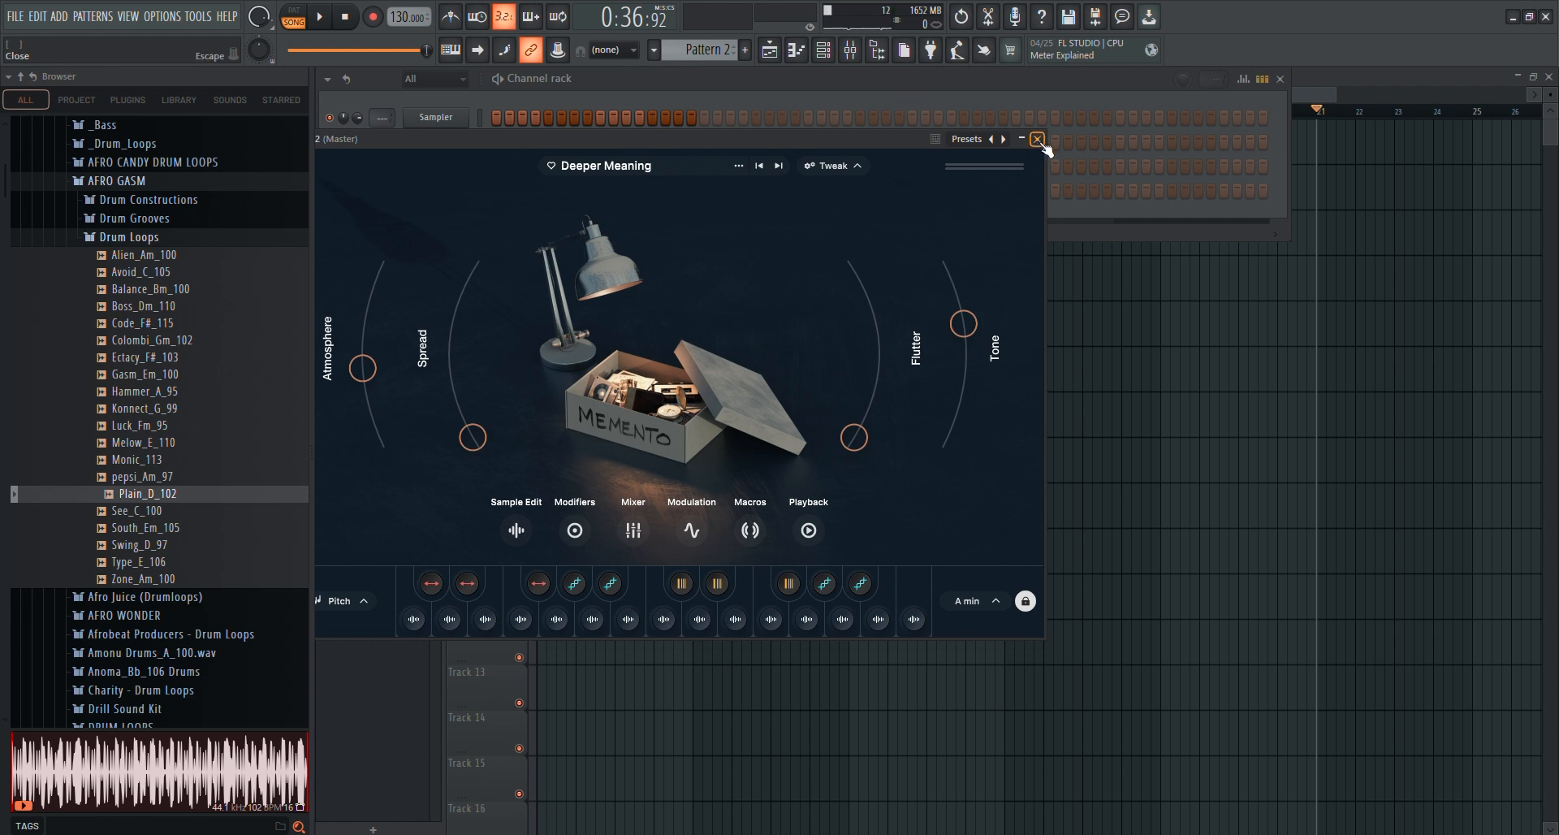
left_click(1037, 139)
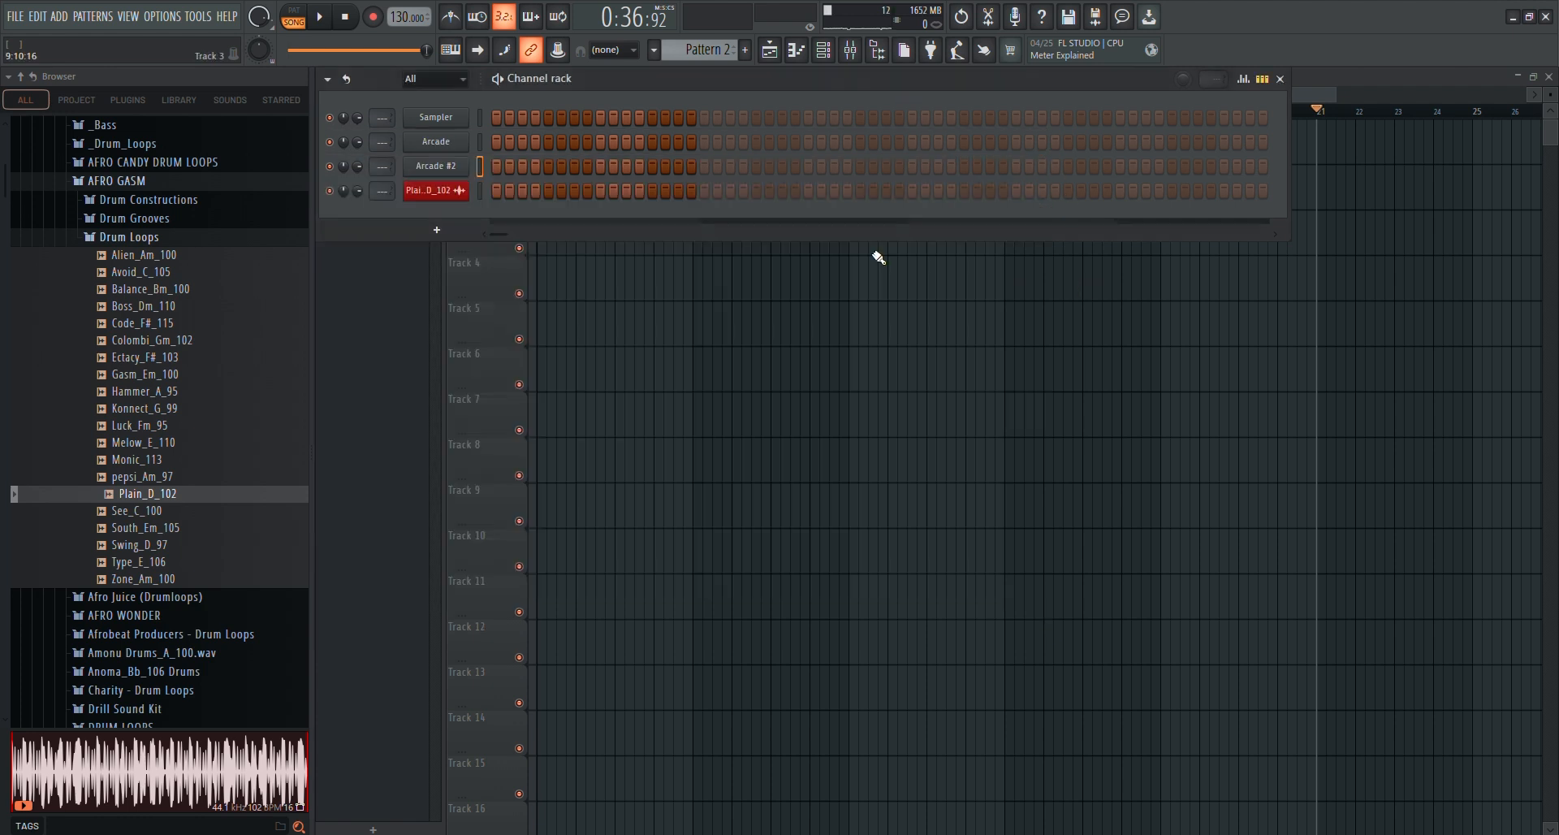
Load the downloaded Do You Want My Love sampler into the cloned Arcade channel and audition its seventh sample
left_click(452, 171)
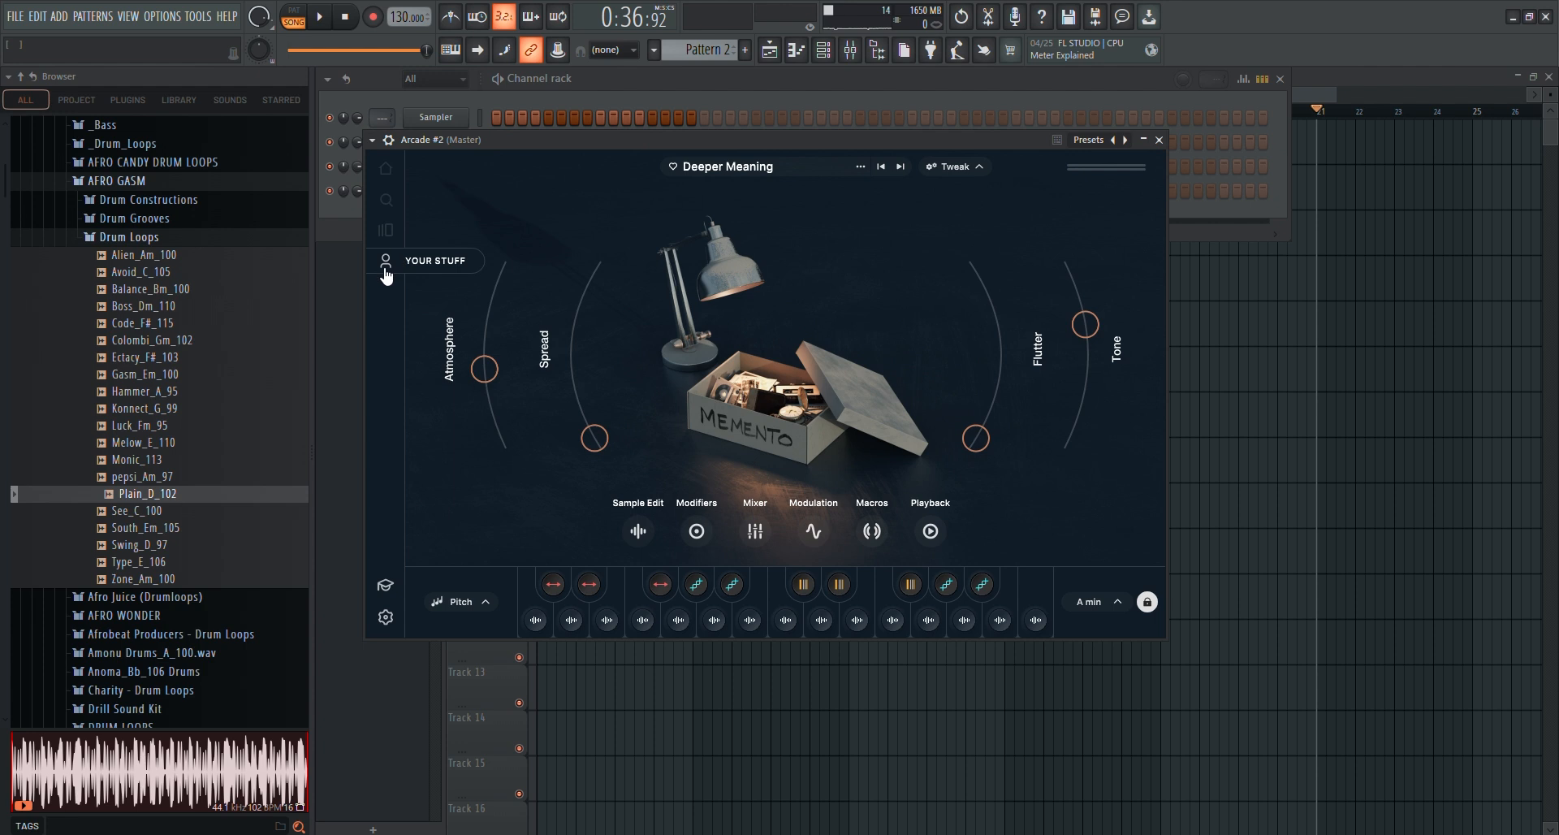
left_click(386, 263)
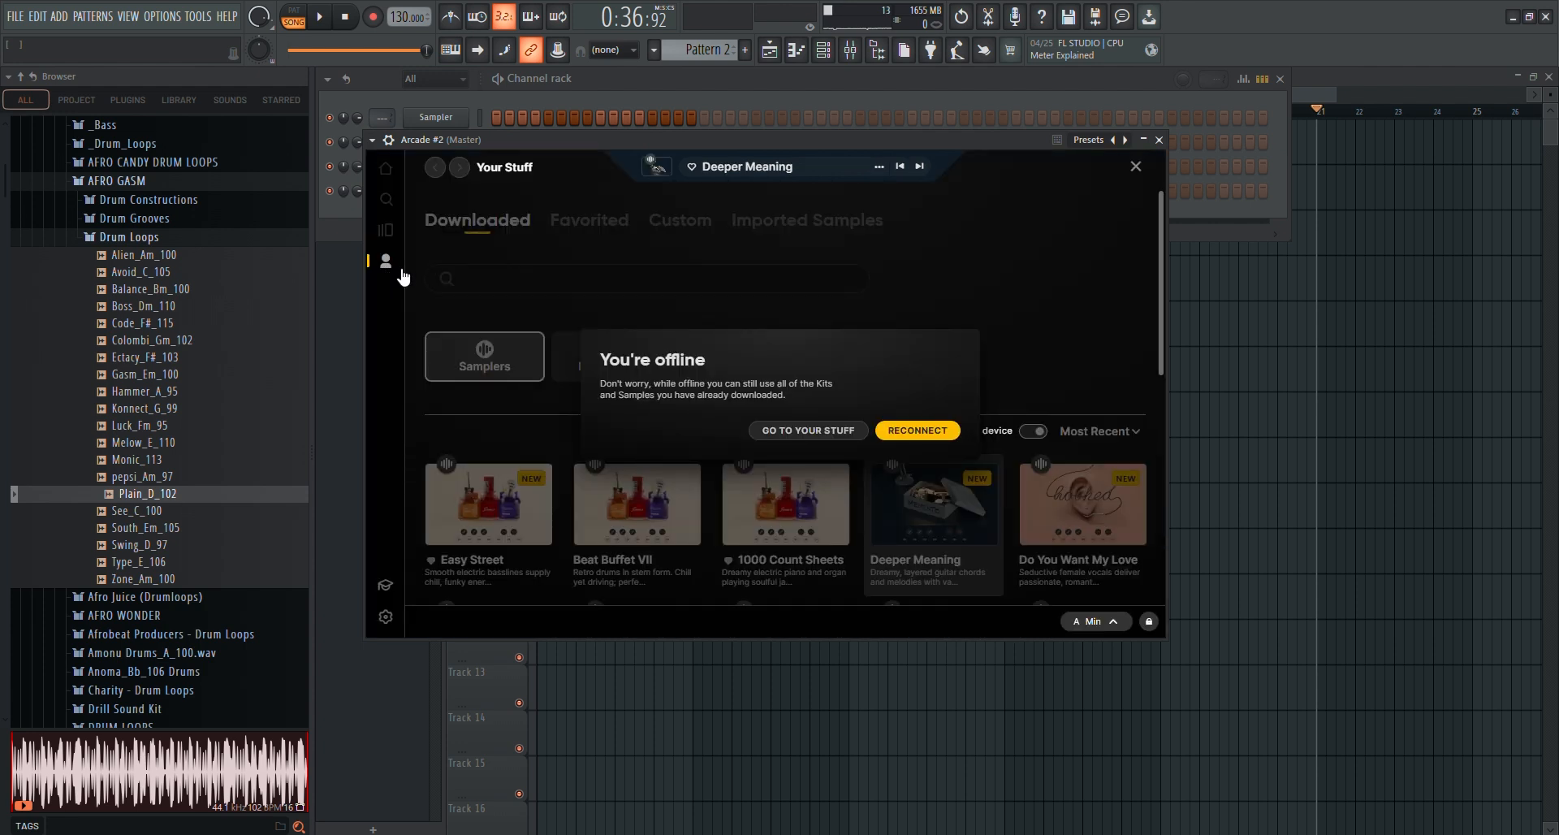
left_click(816, 434)
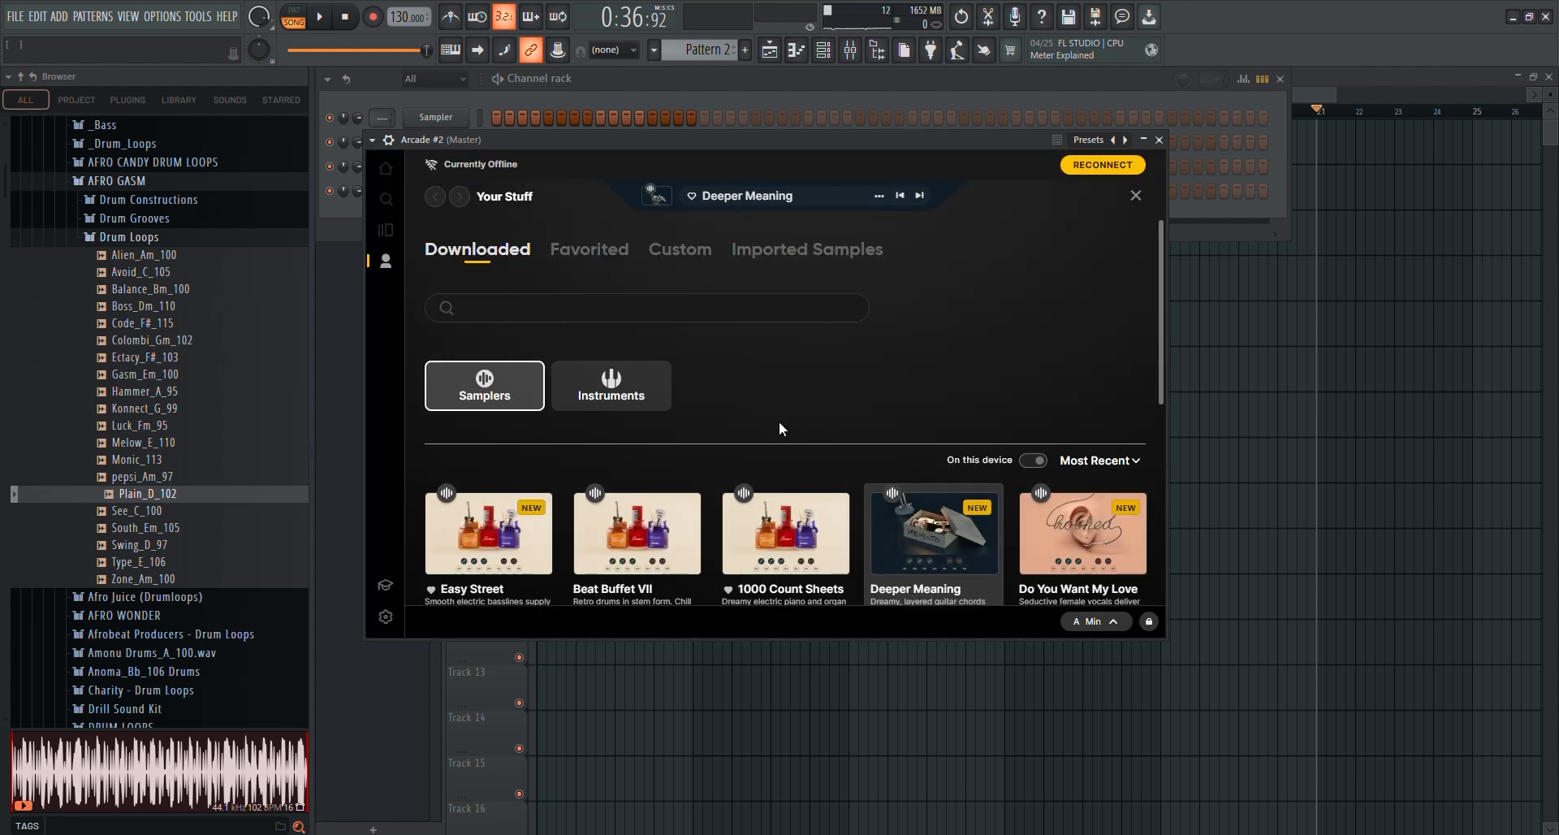
scroll(863, 445, "down", 2)
mouse_move(1104, 459)
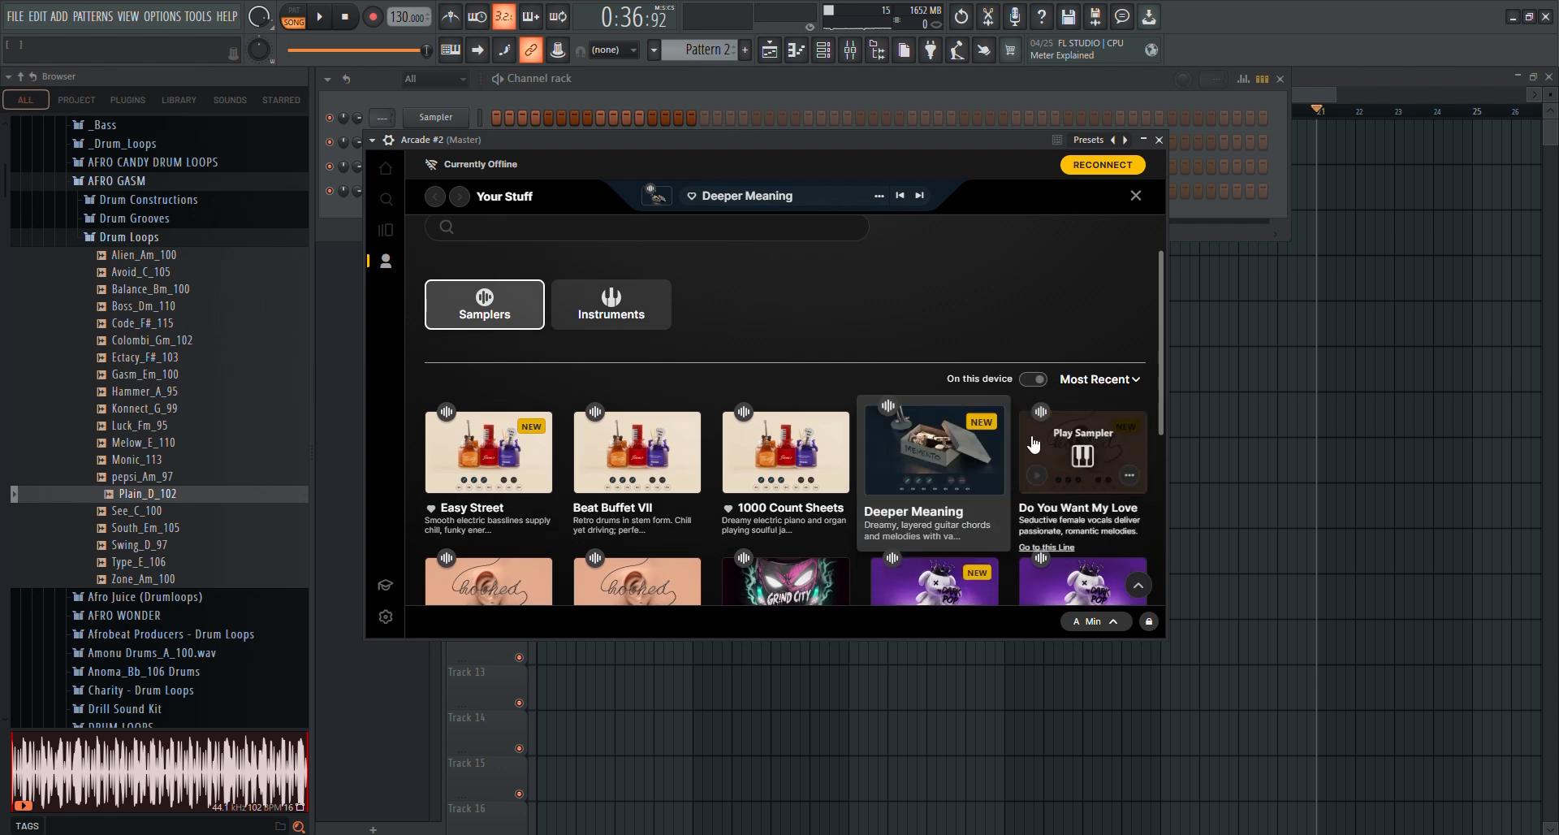
scroll(1100, 464, "down", 2)
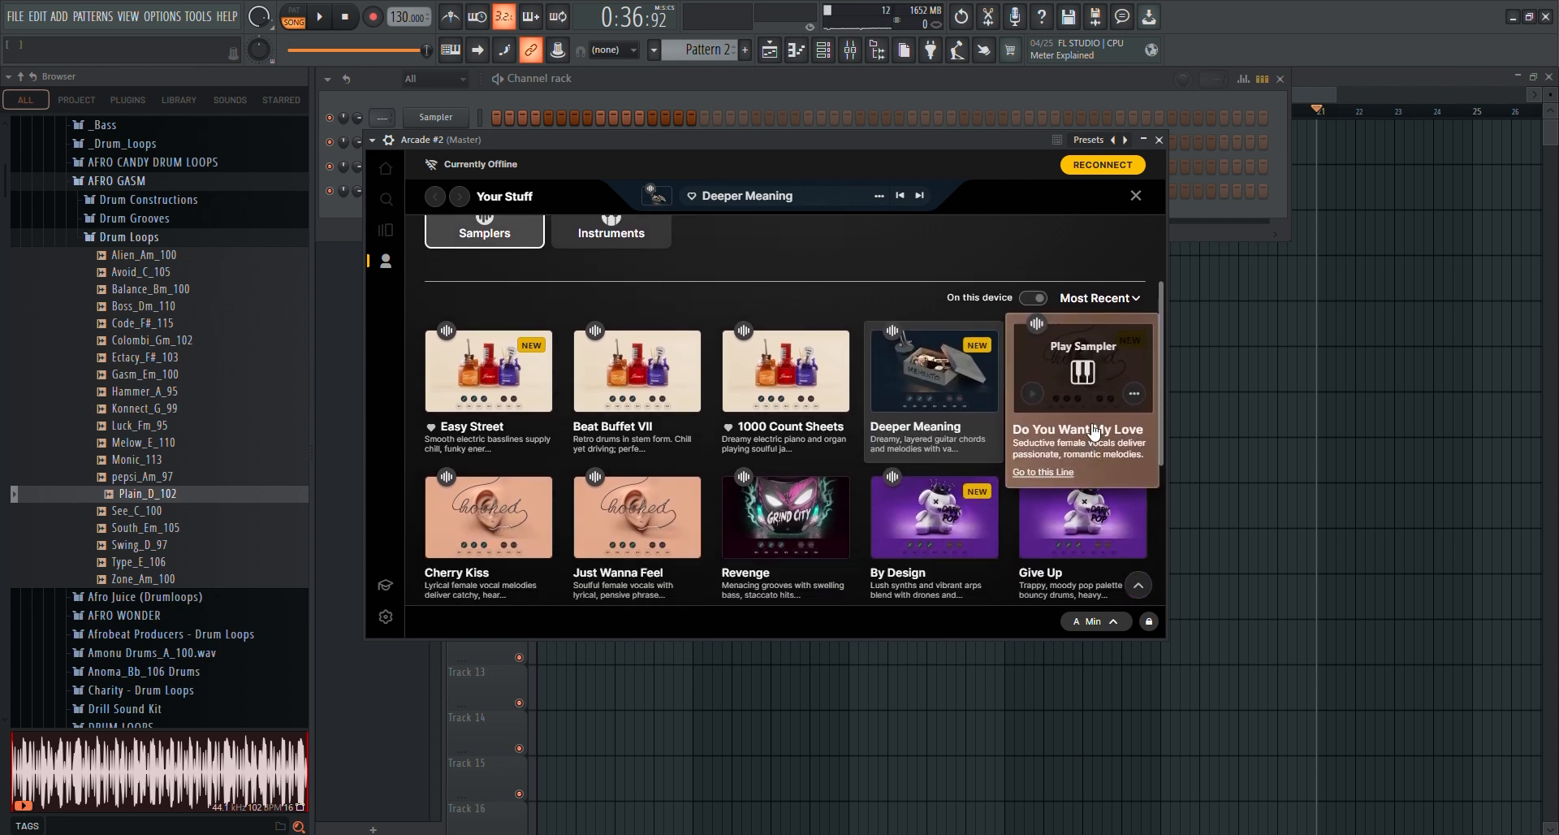
left_click(1092, 426)
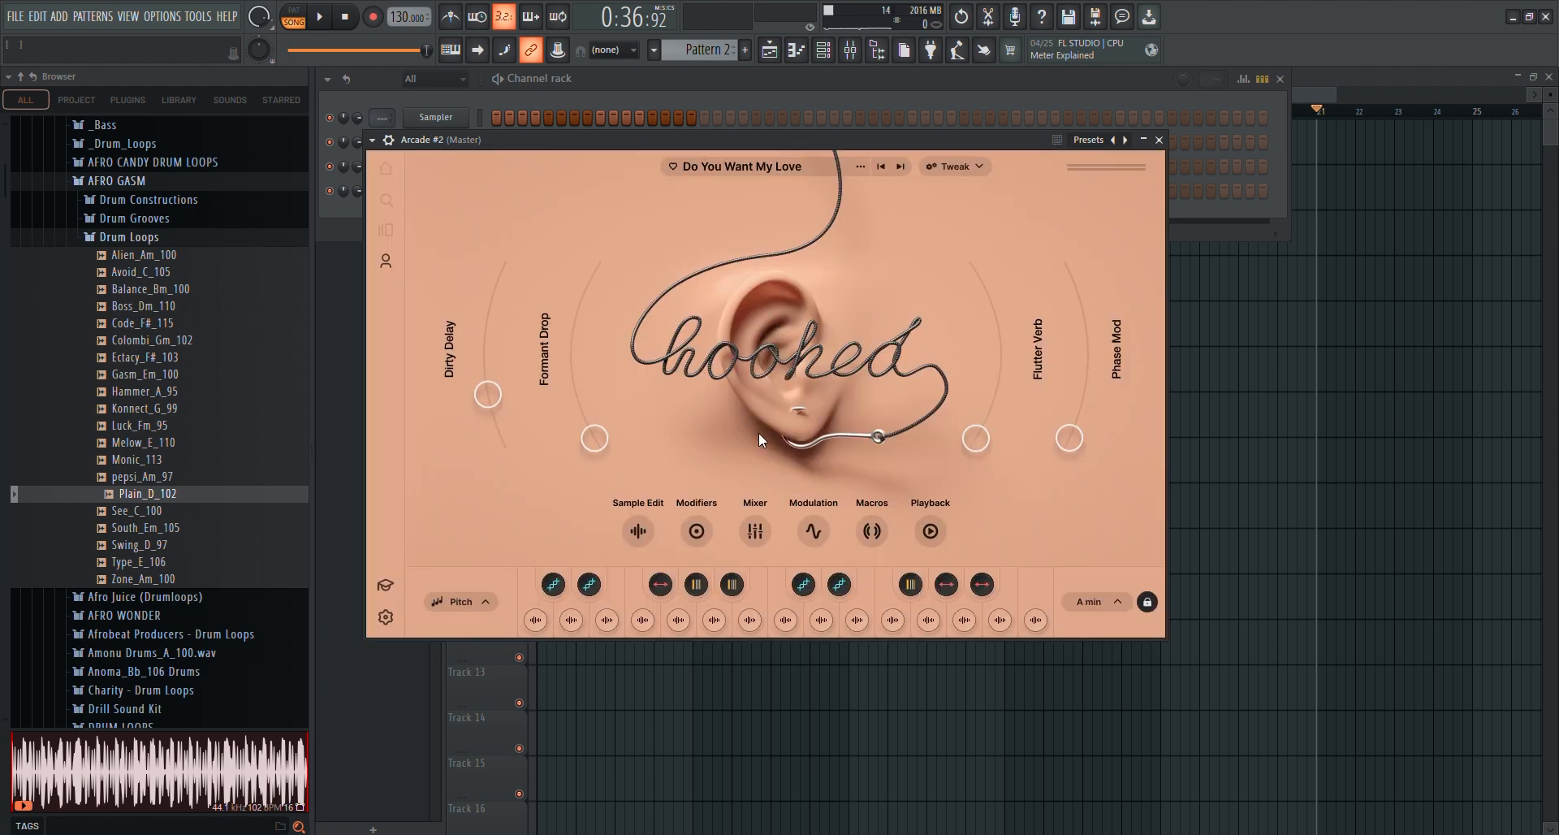
left_click(743, 624)
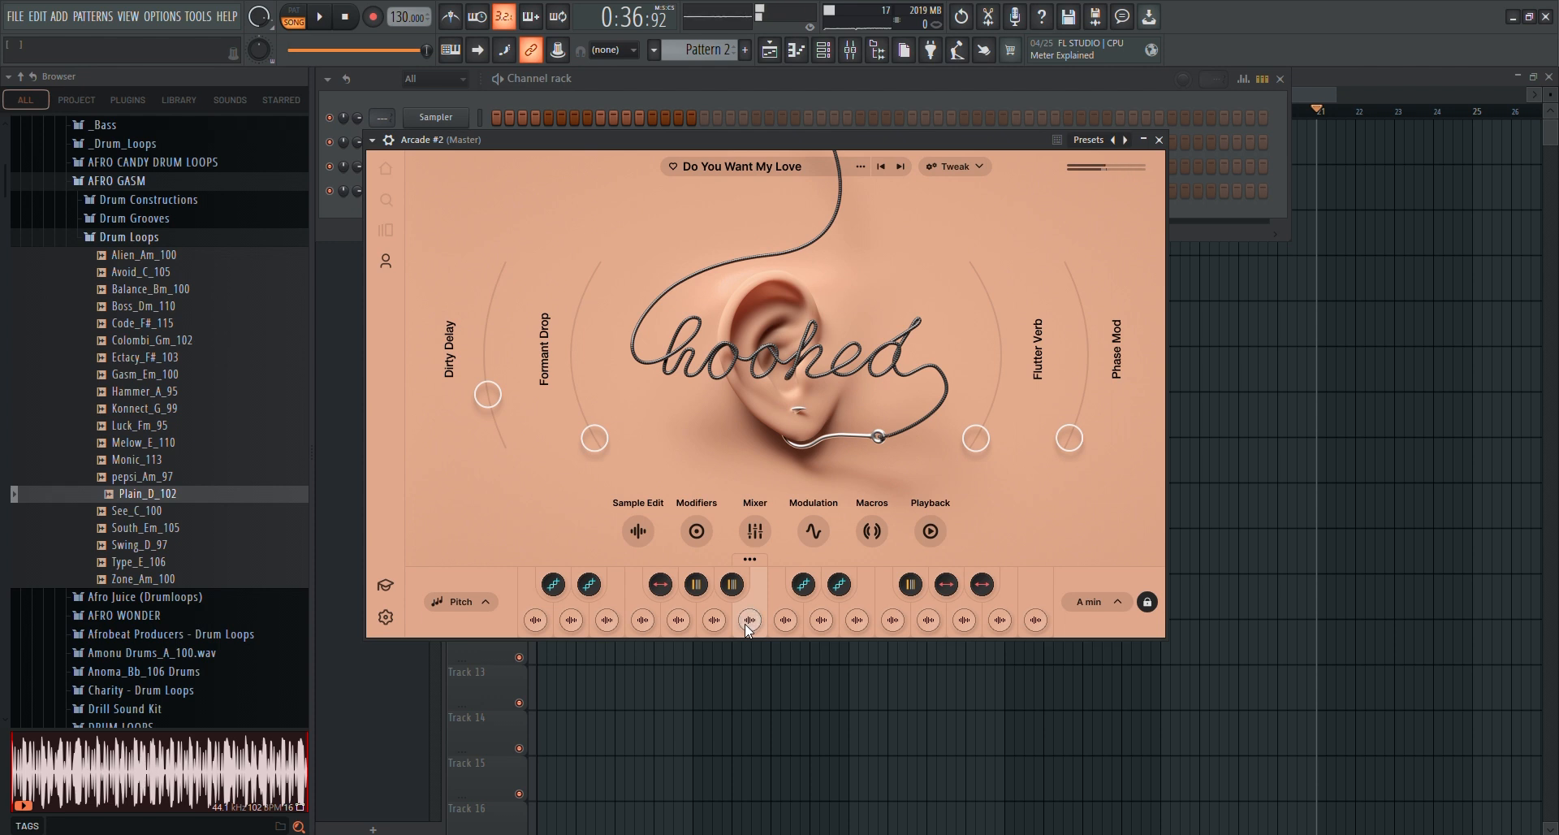
Audition the sixth, fifth, third, second and first samples of the Do You Want My Love kit
left_click(708, 620)
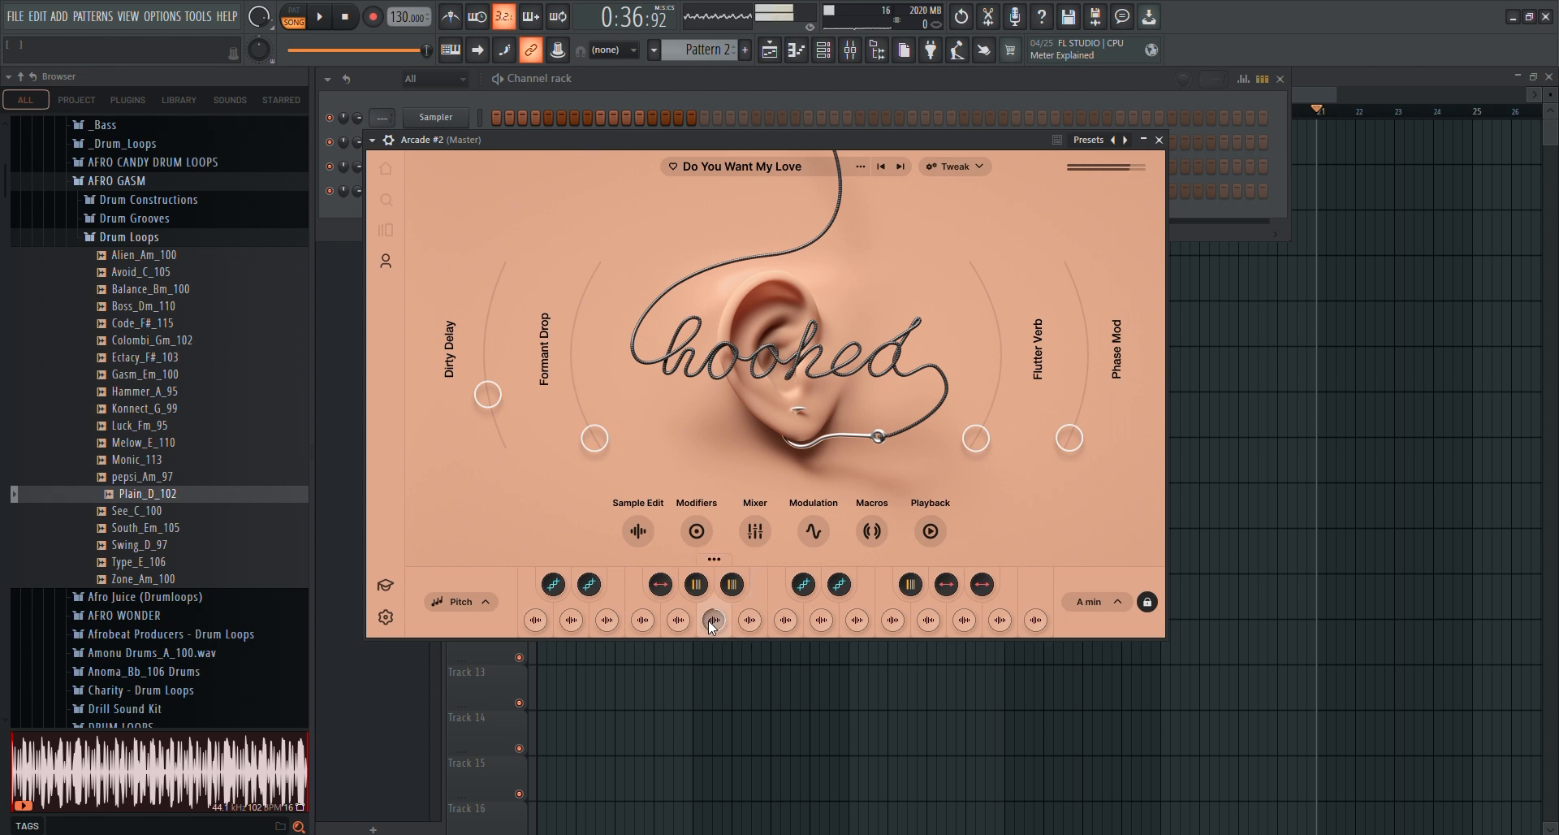
left_click(679, 621)
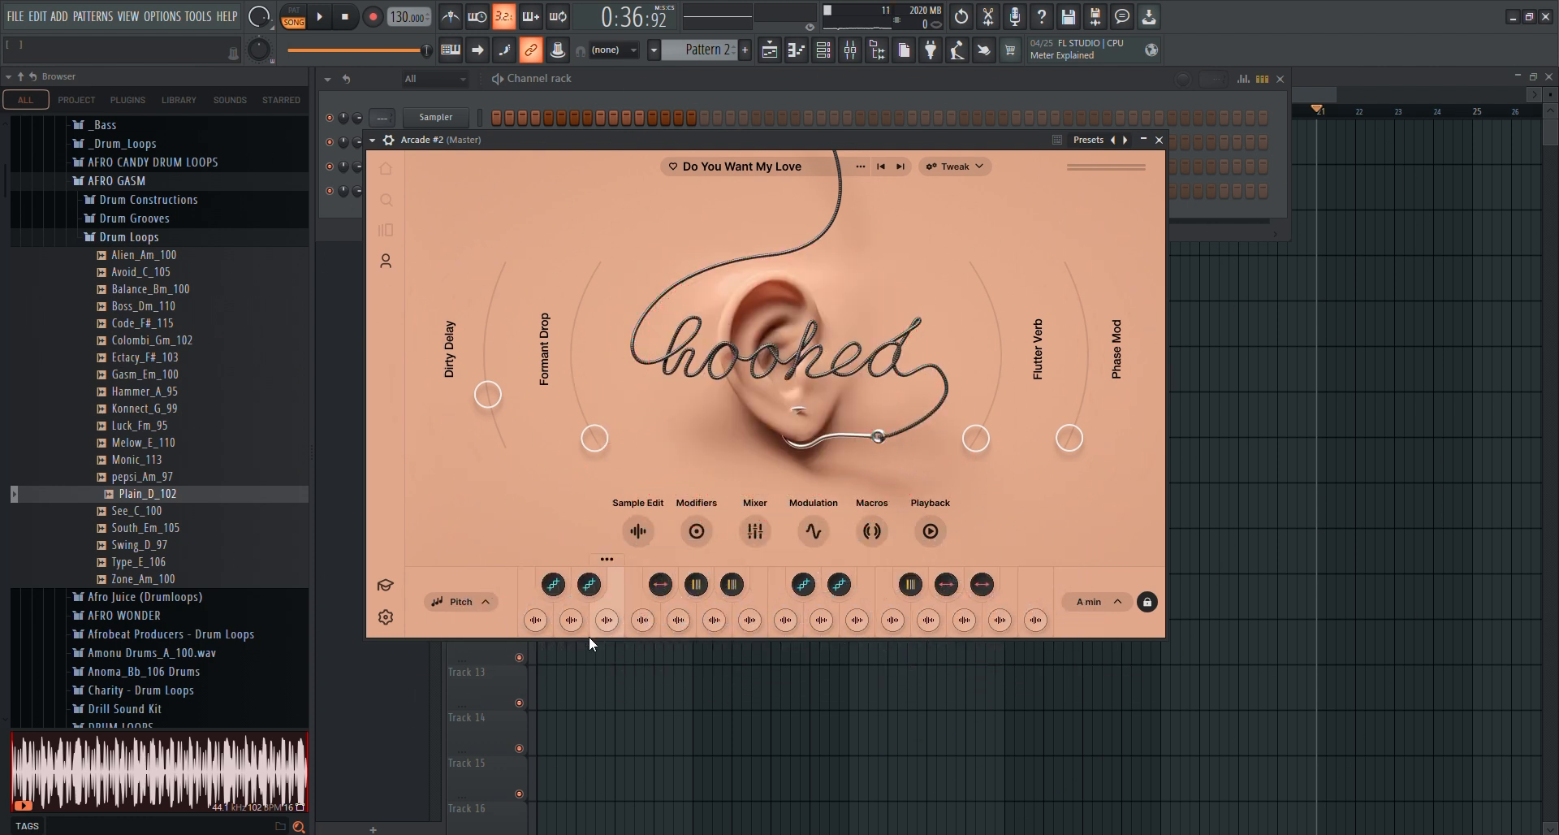
left_click(608, 624)
left_click(608, 623)
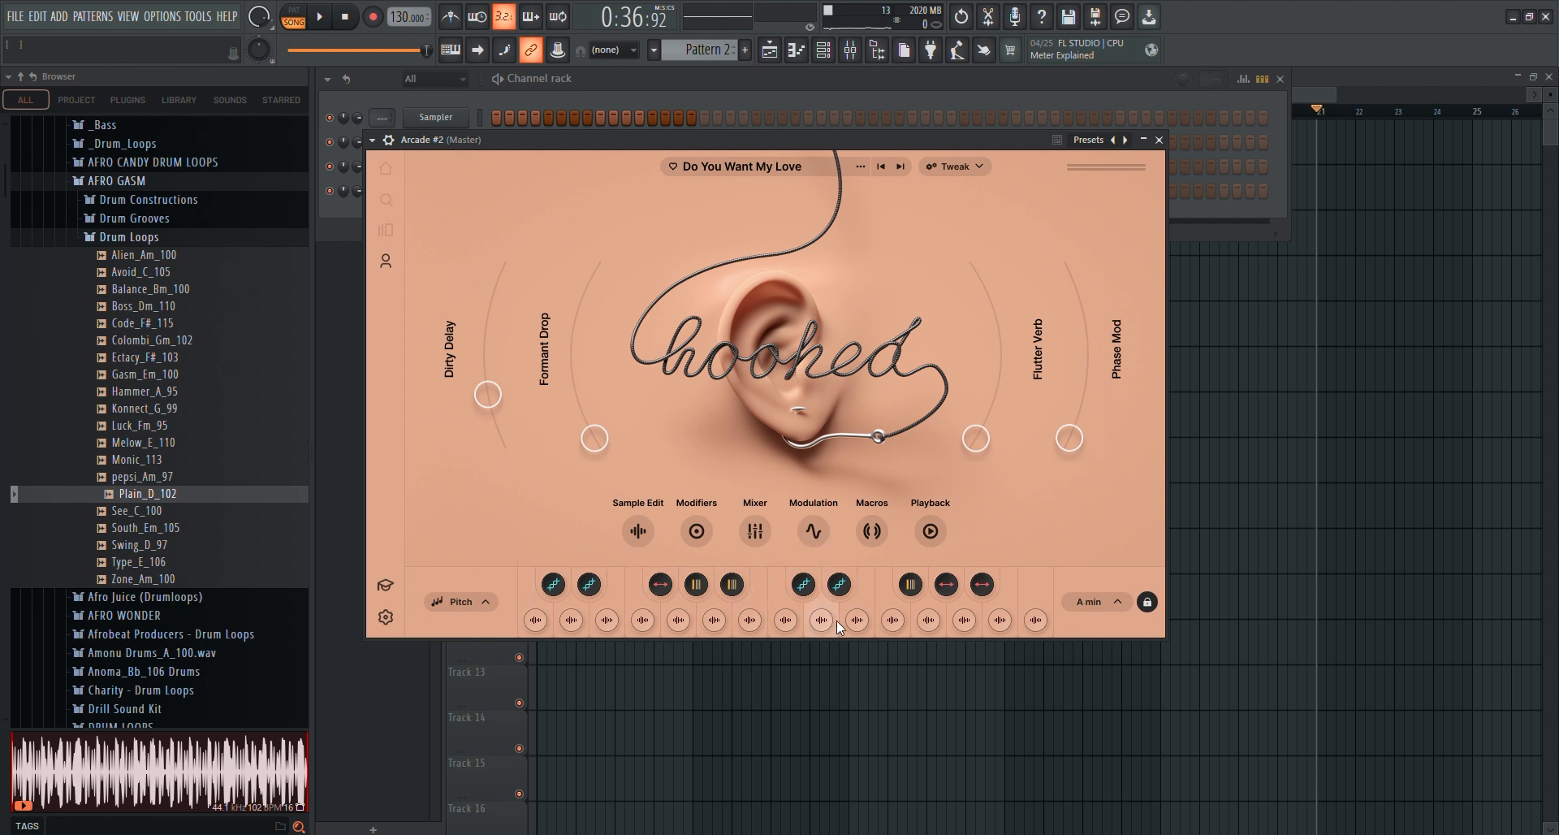
left_click(536, 619)
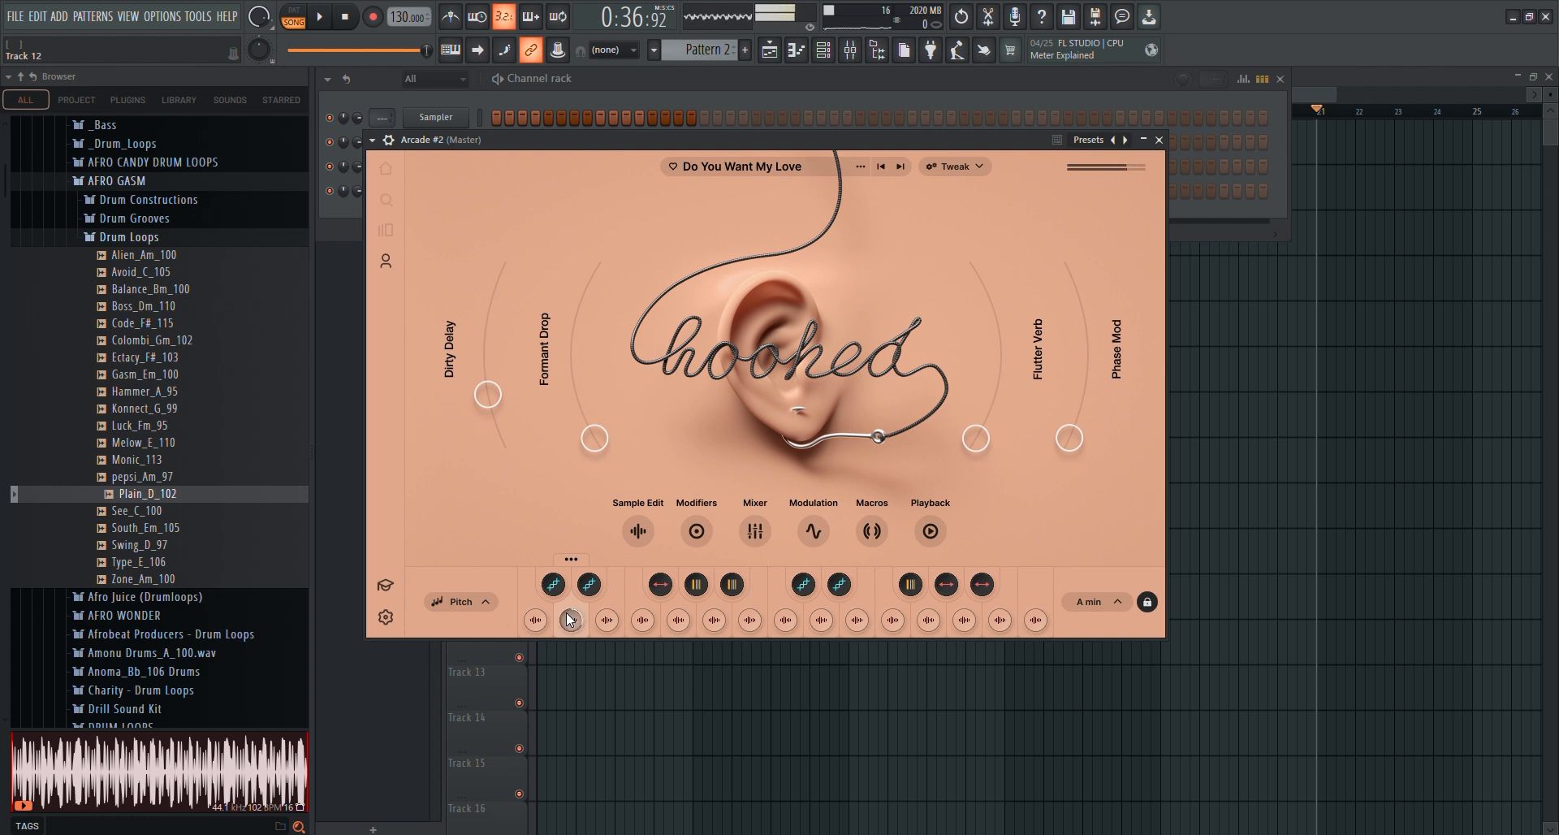
left_click(599, 620)
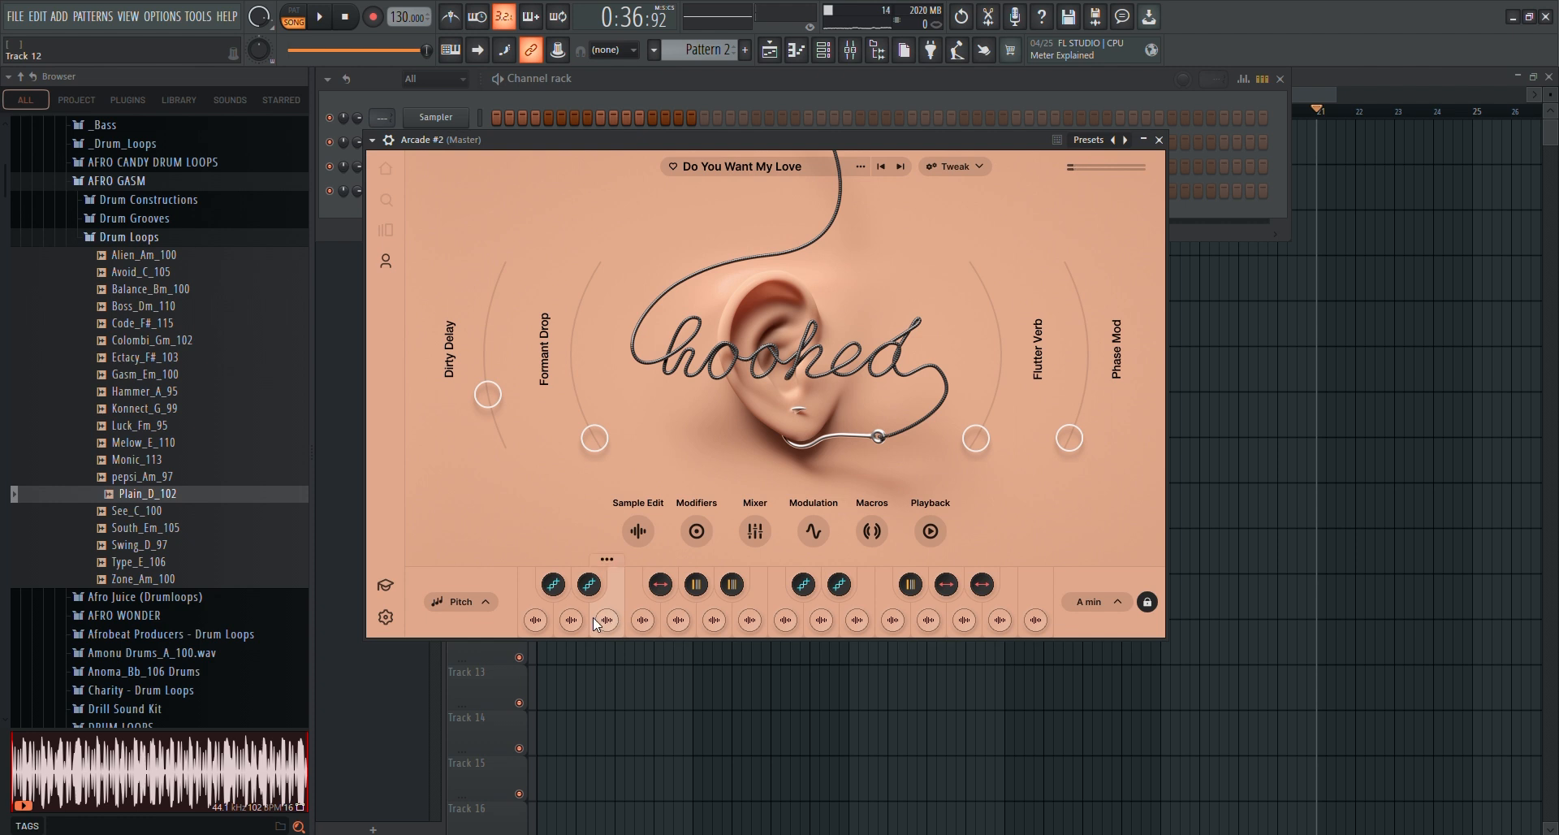
Play the arrangement briefly, stop it and return the song position to the start
left_click(319, 18)
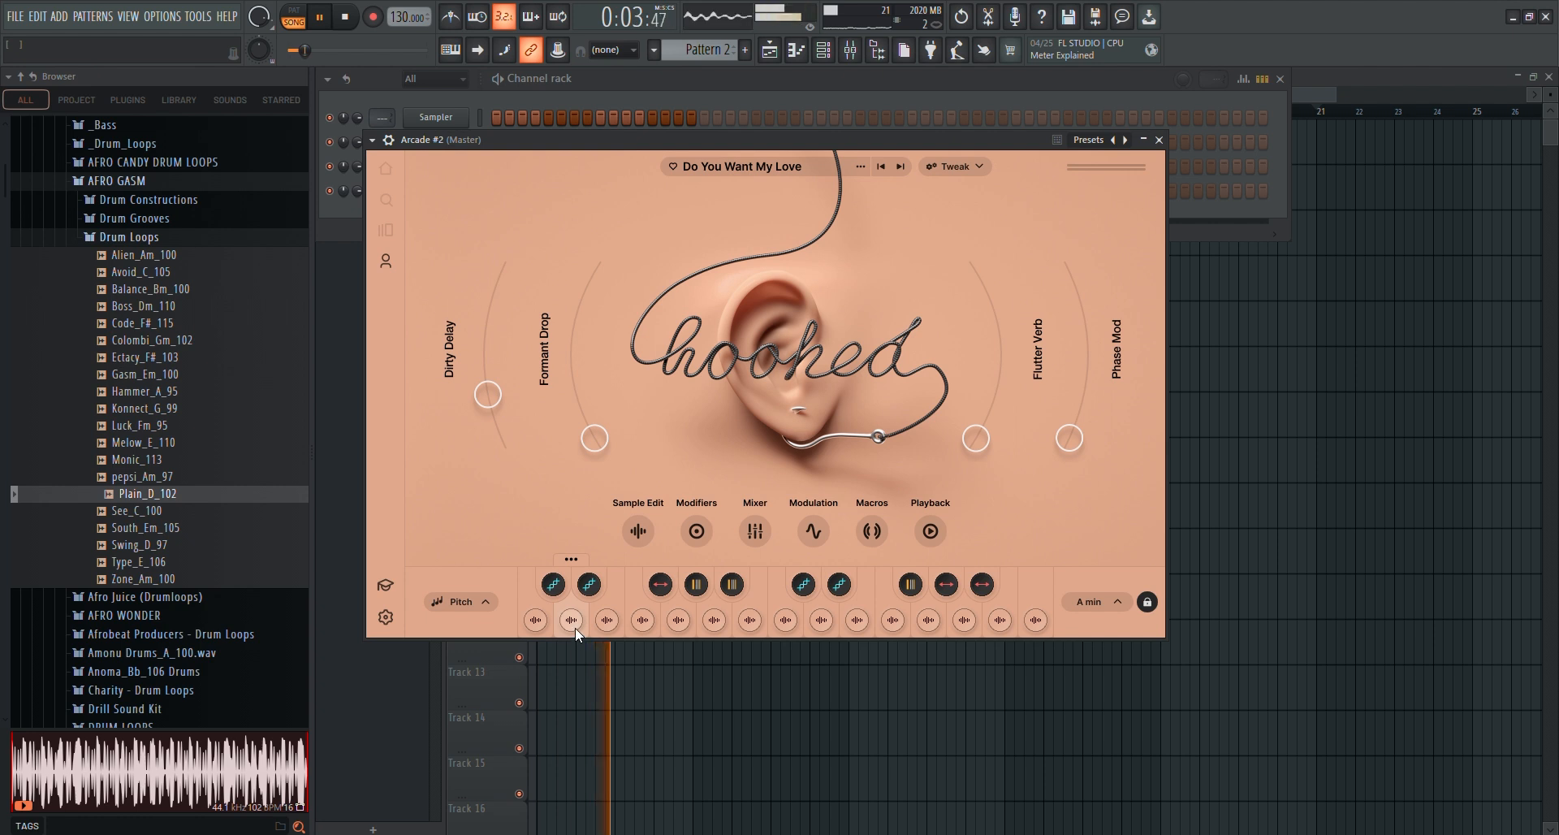
left_click(348, 22)
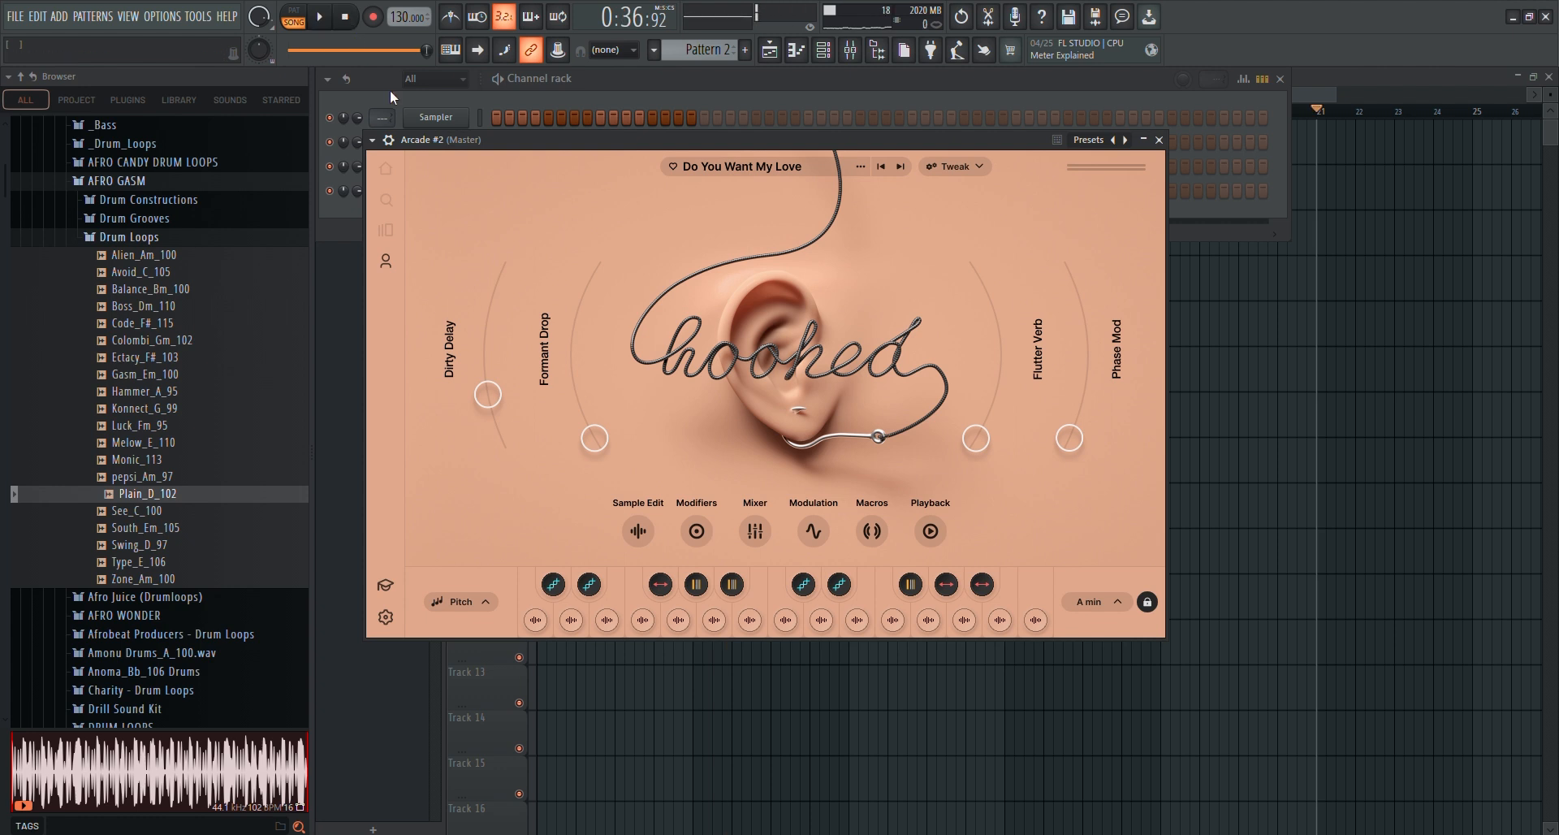
left_click(345, 20)
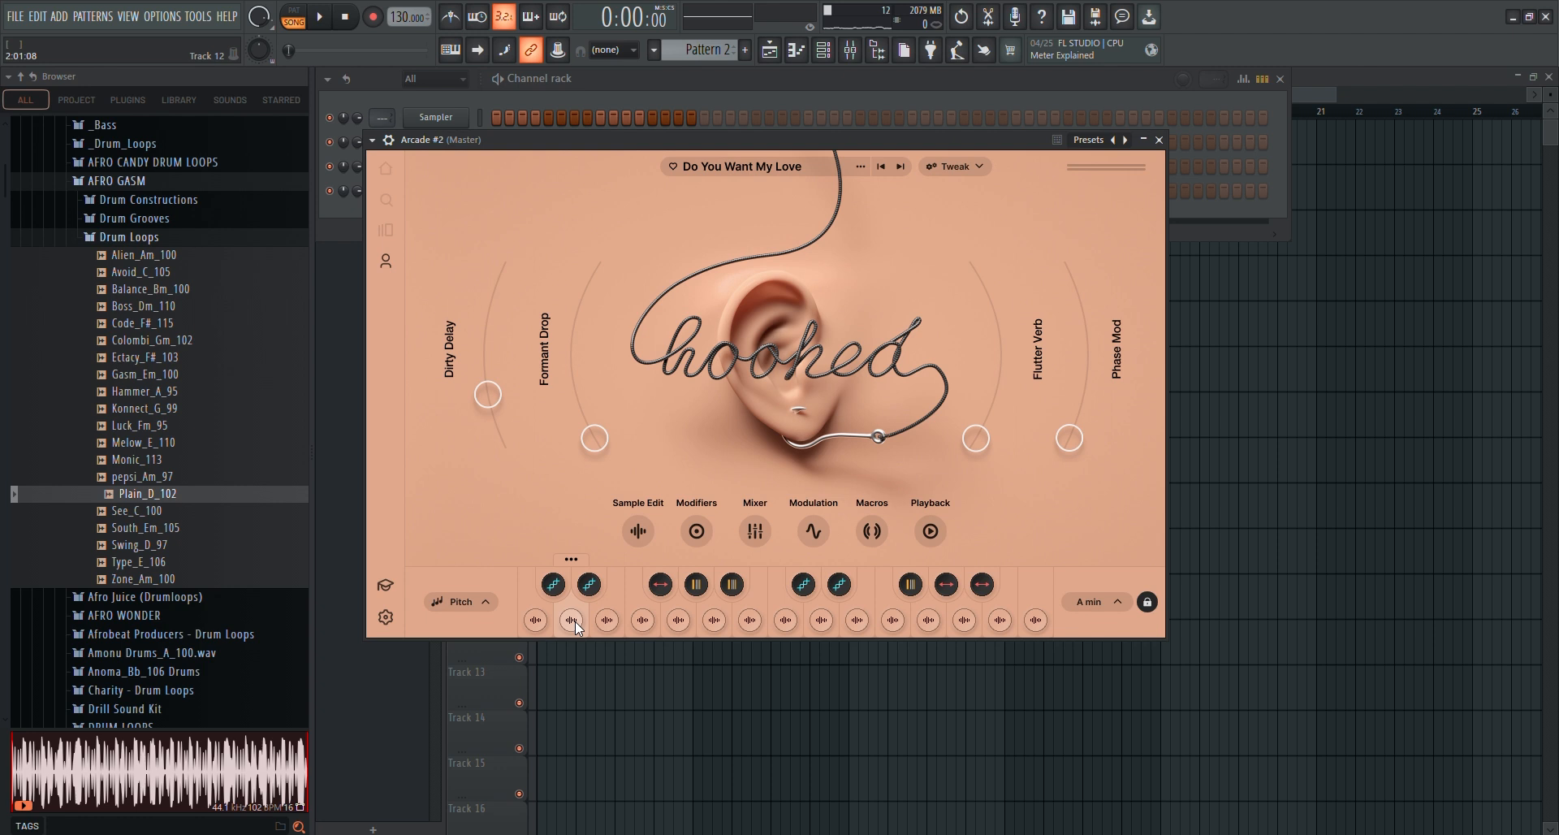
Play the arrangement from the start with the second Do You Want My Love sample triggered over it, and stop playback
key("space")
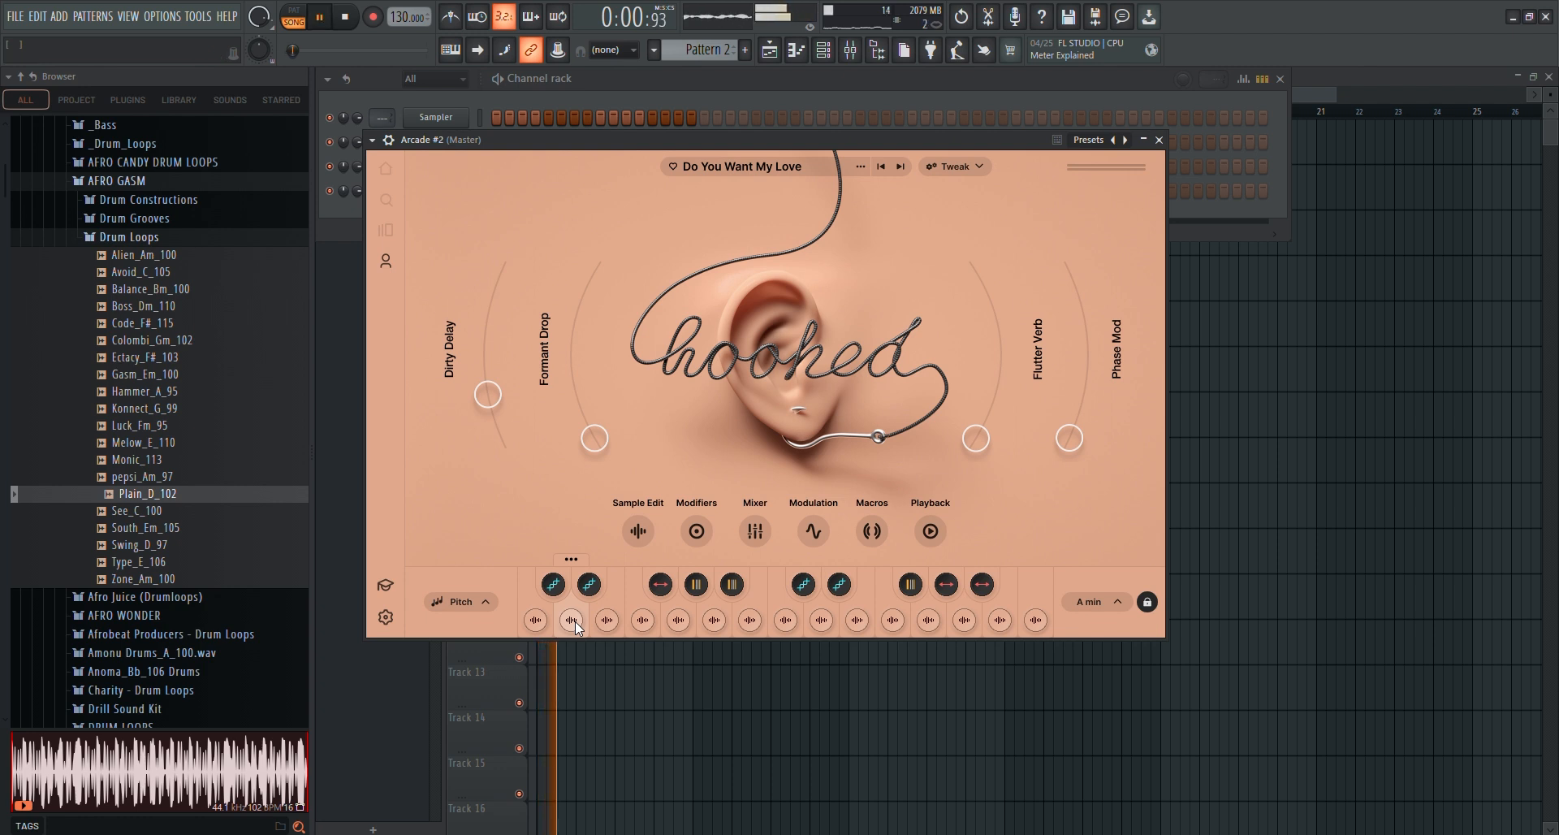
left_click(575, 621)
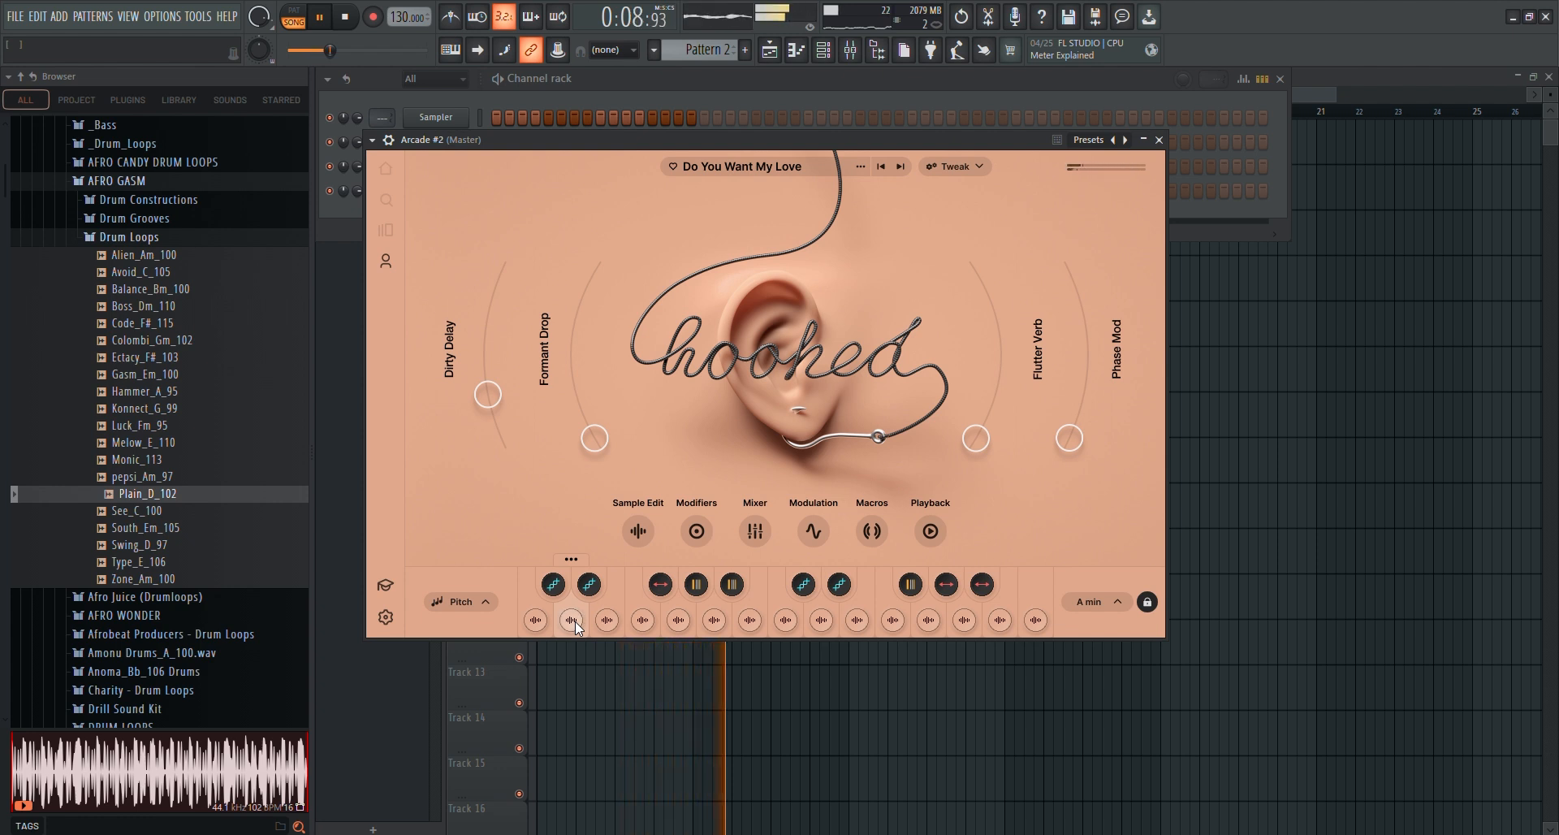
left_click(575, 621)
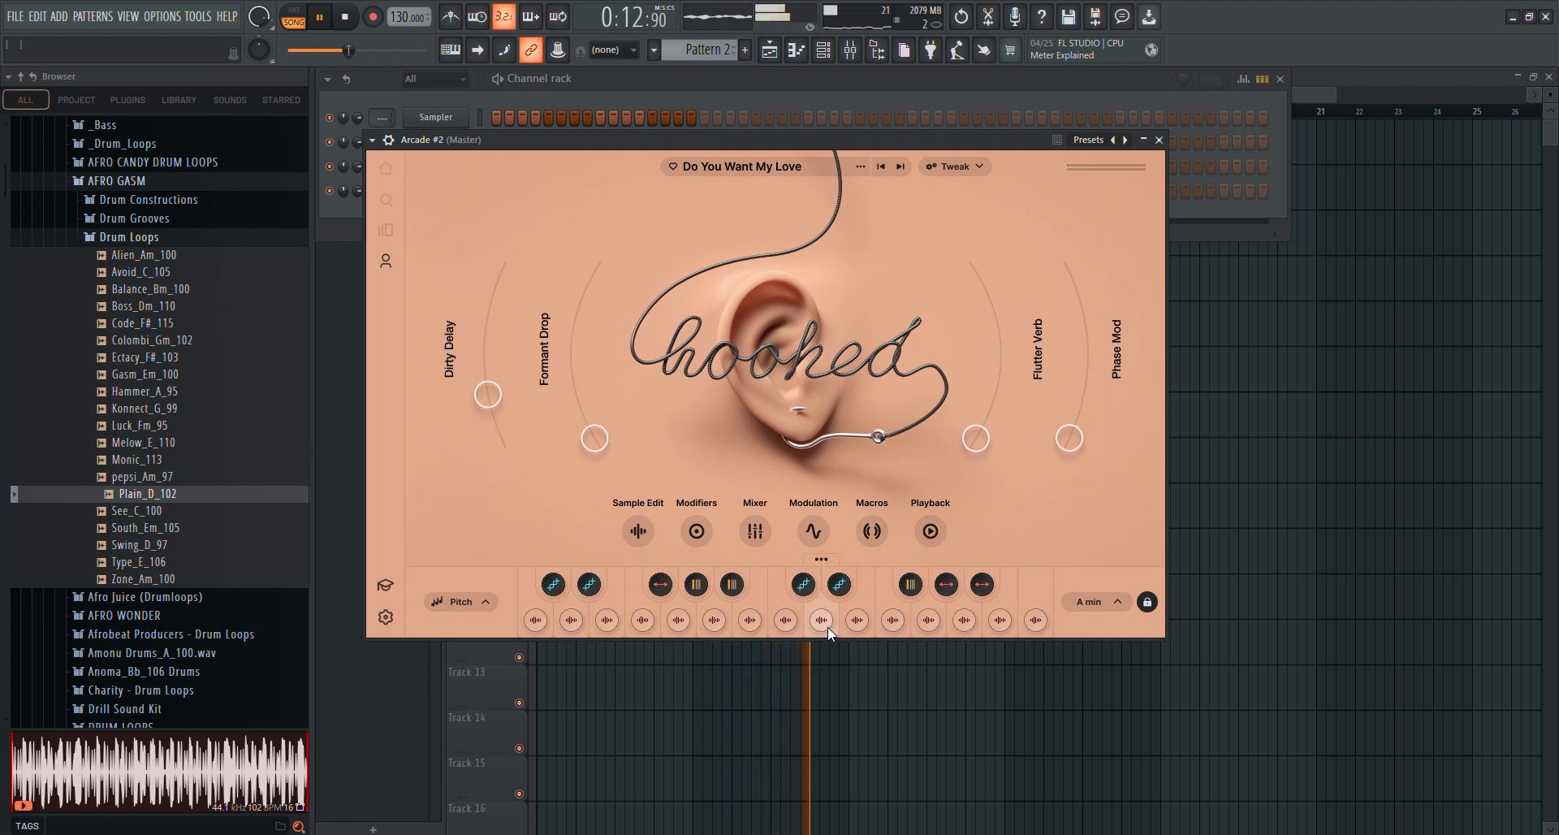
key("space")
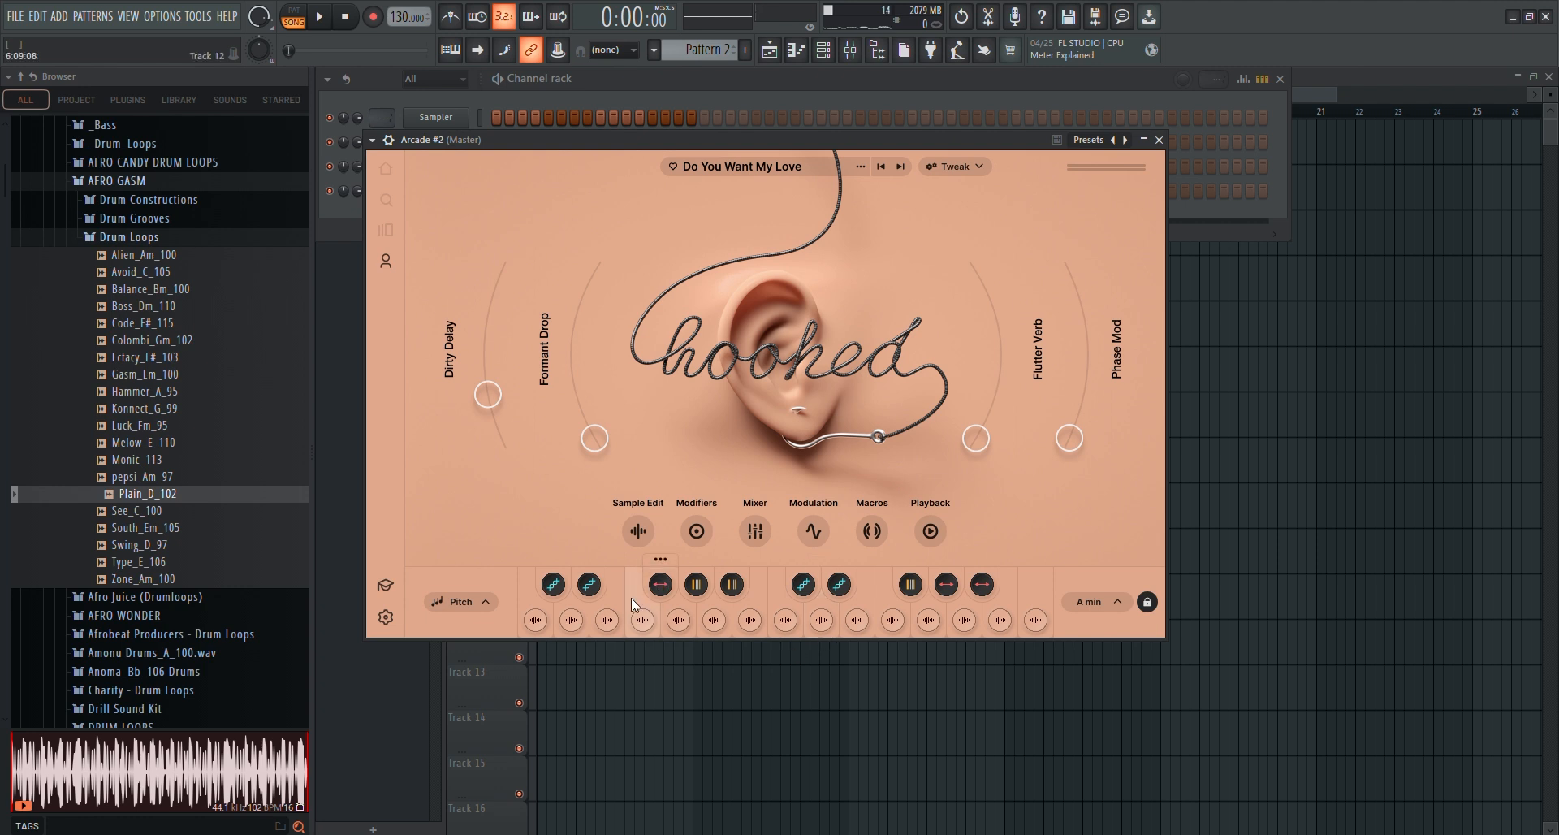
Play the arrangement twice while alternating the kit's second and fifth samples over it, stopping playback each time
key("space")
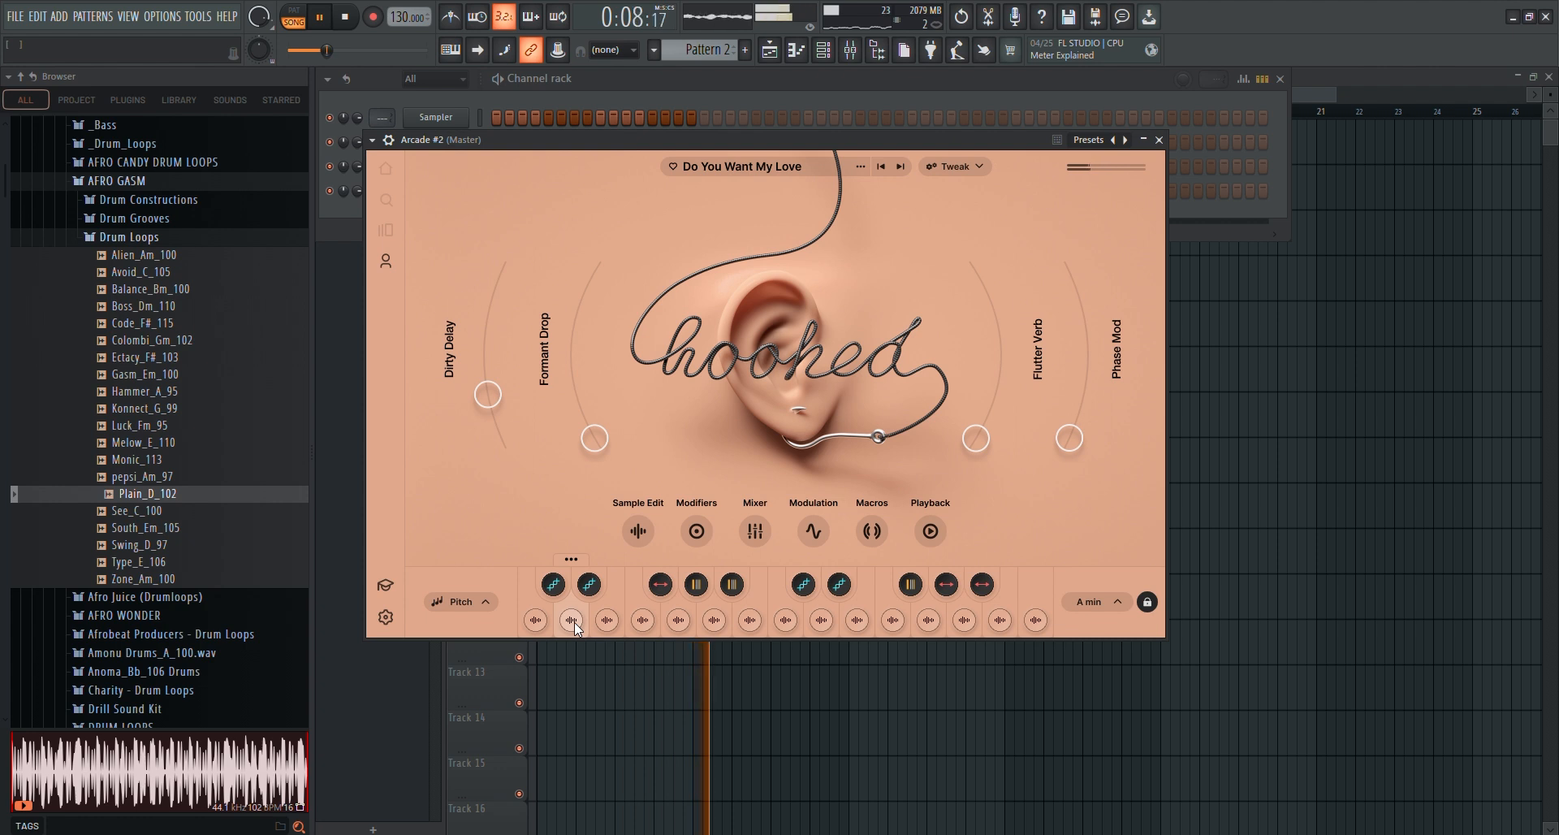
left_click(682, 620)
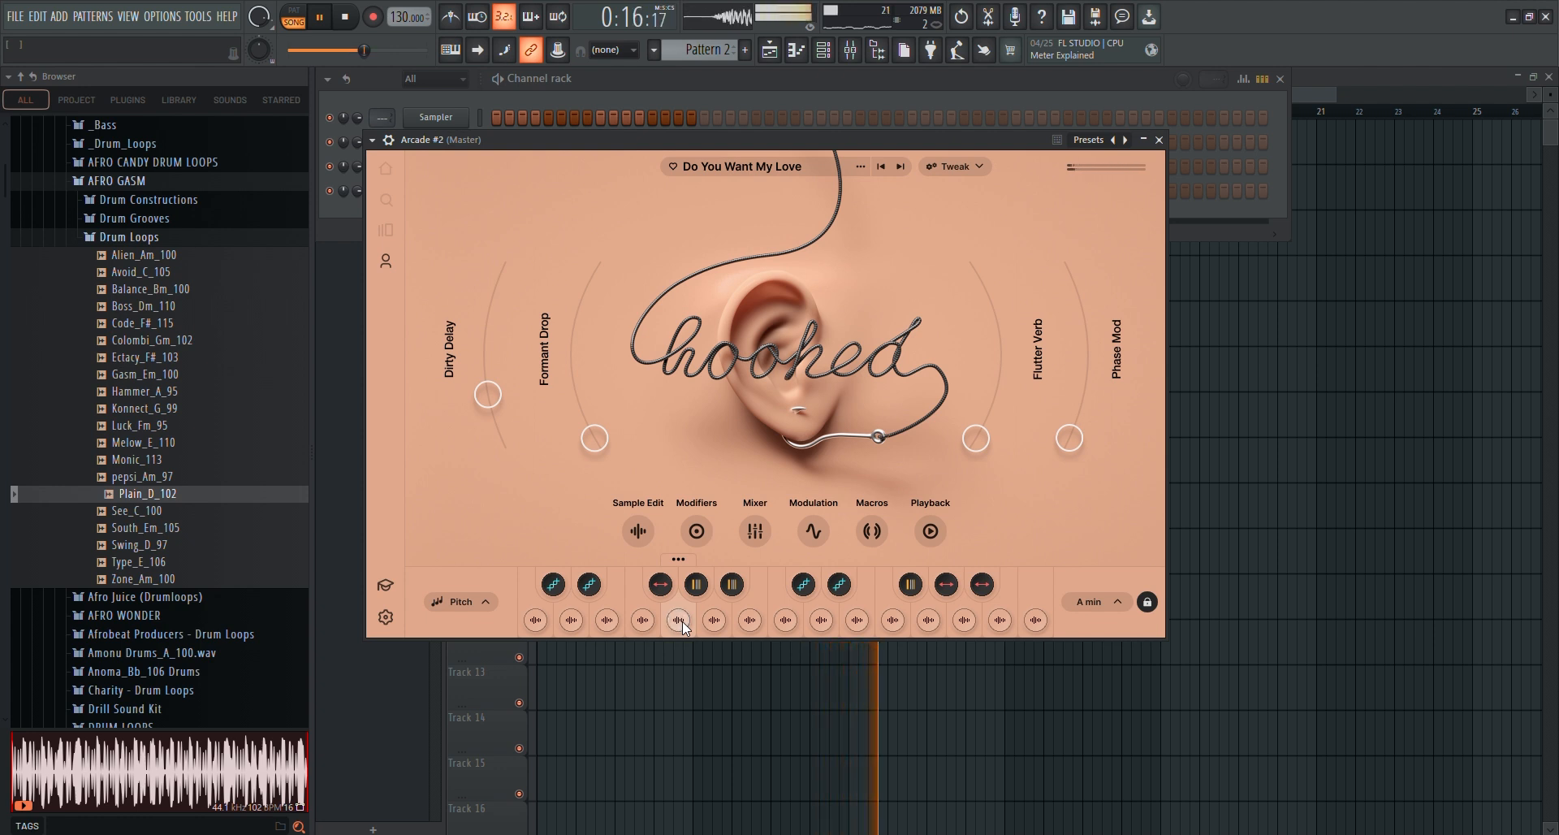
key("space")
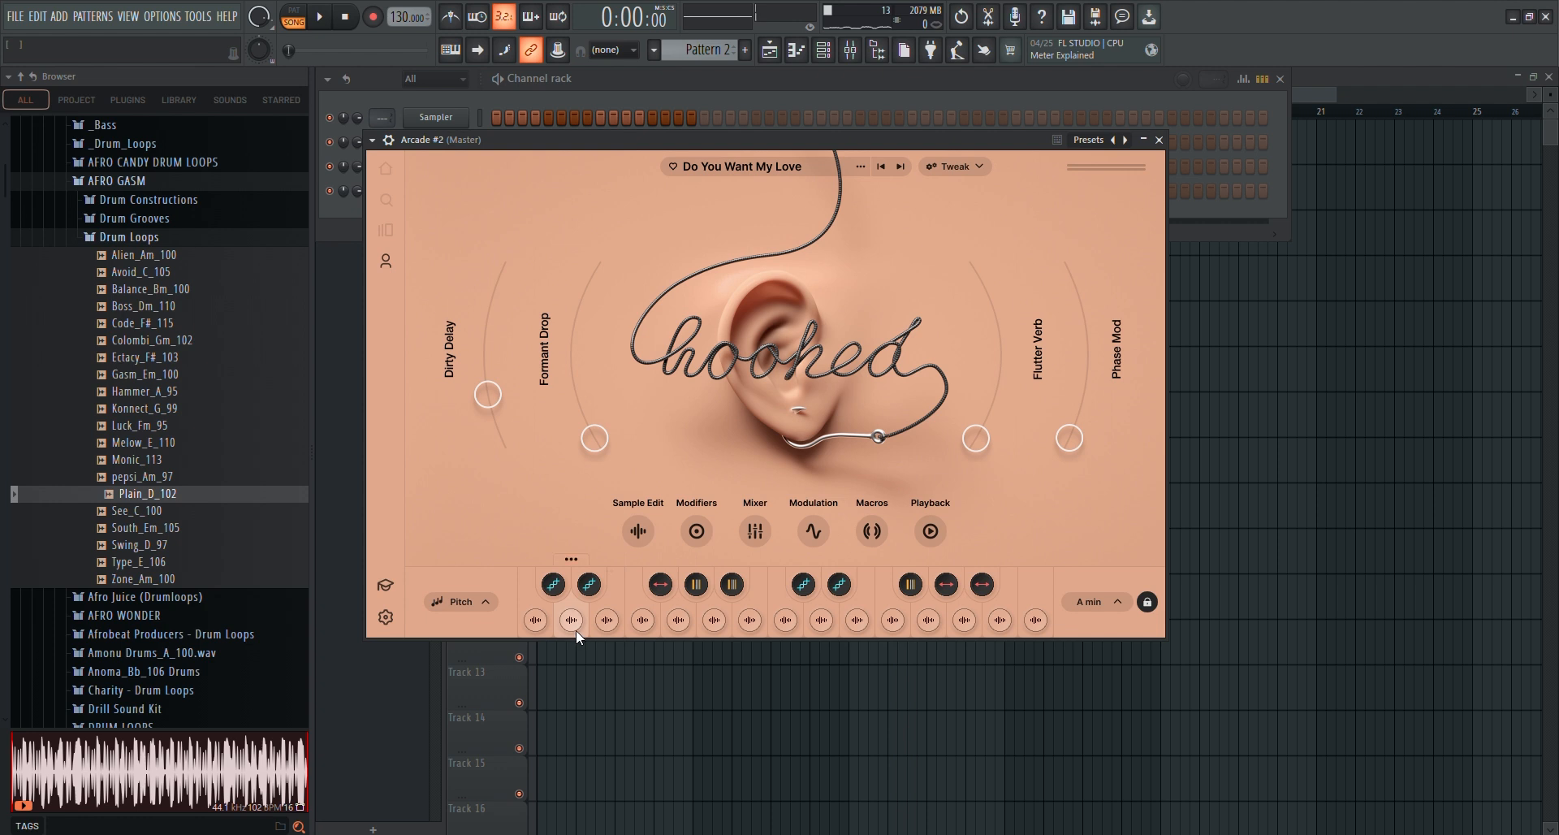
key("space")
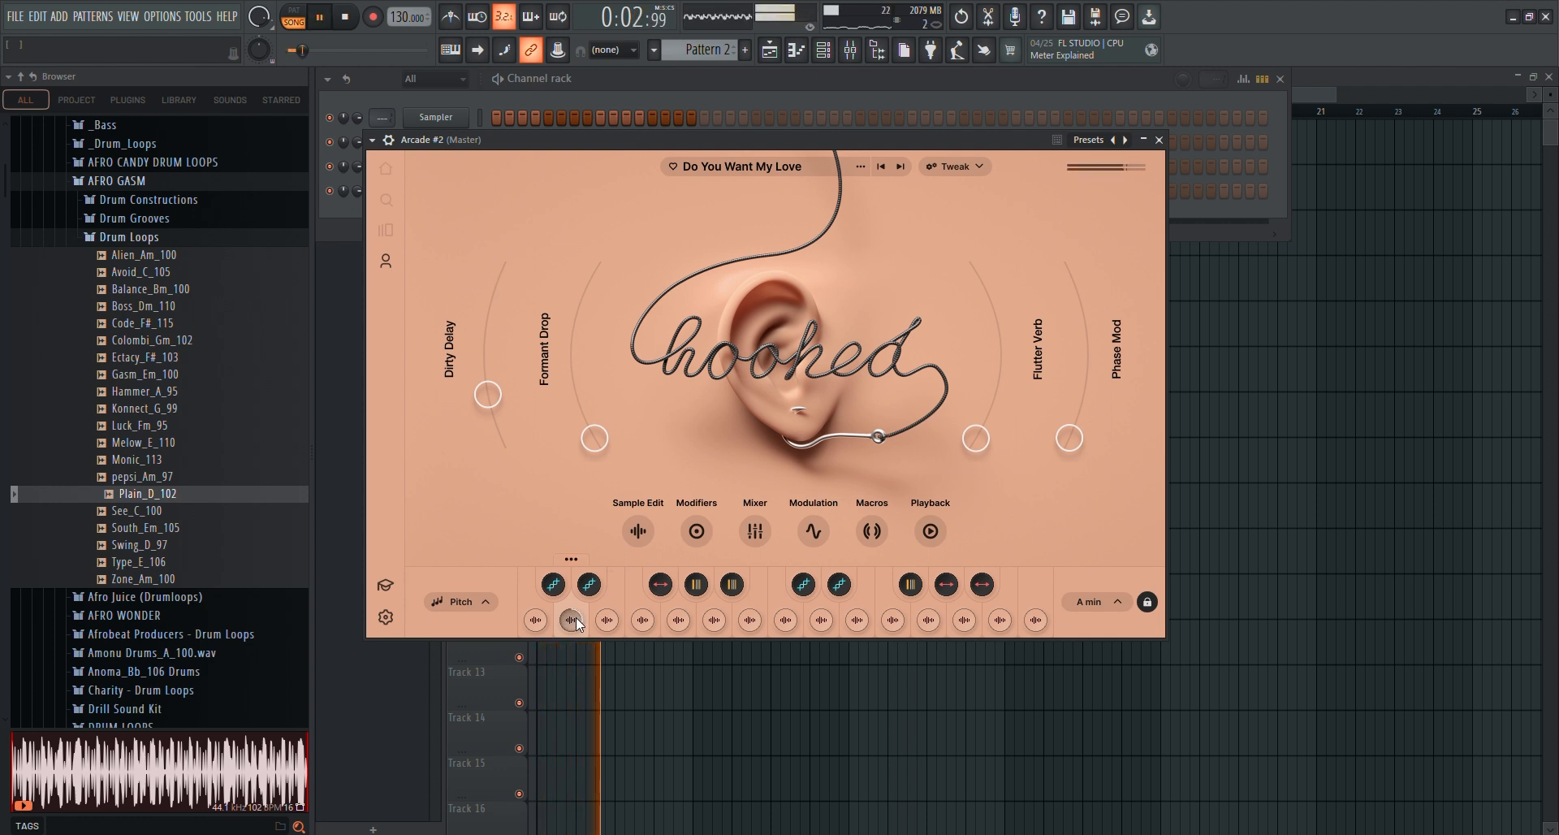
left_click(675, 621)
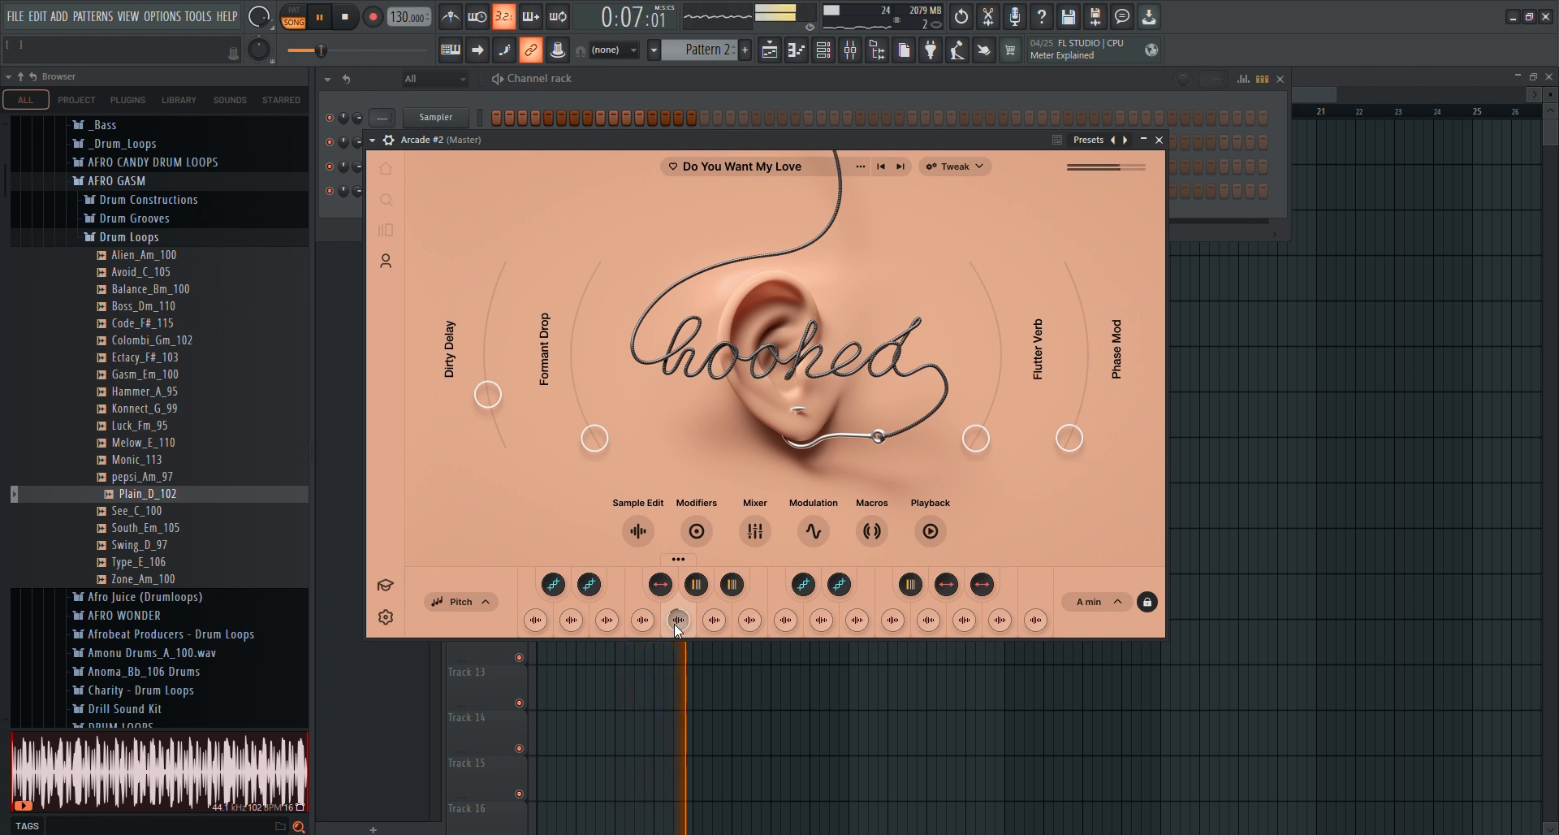
left_click(576, 619)
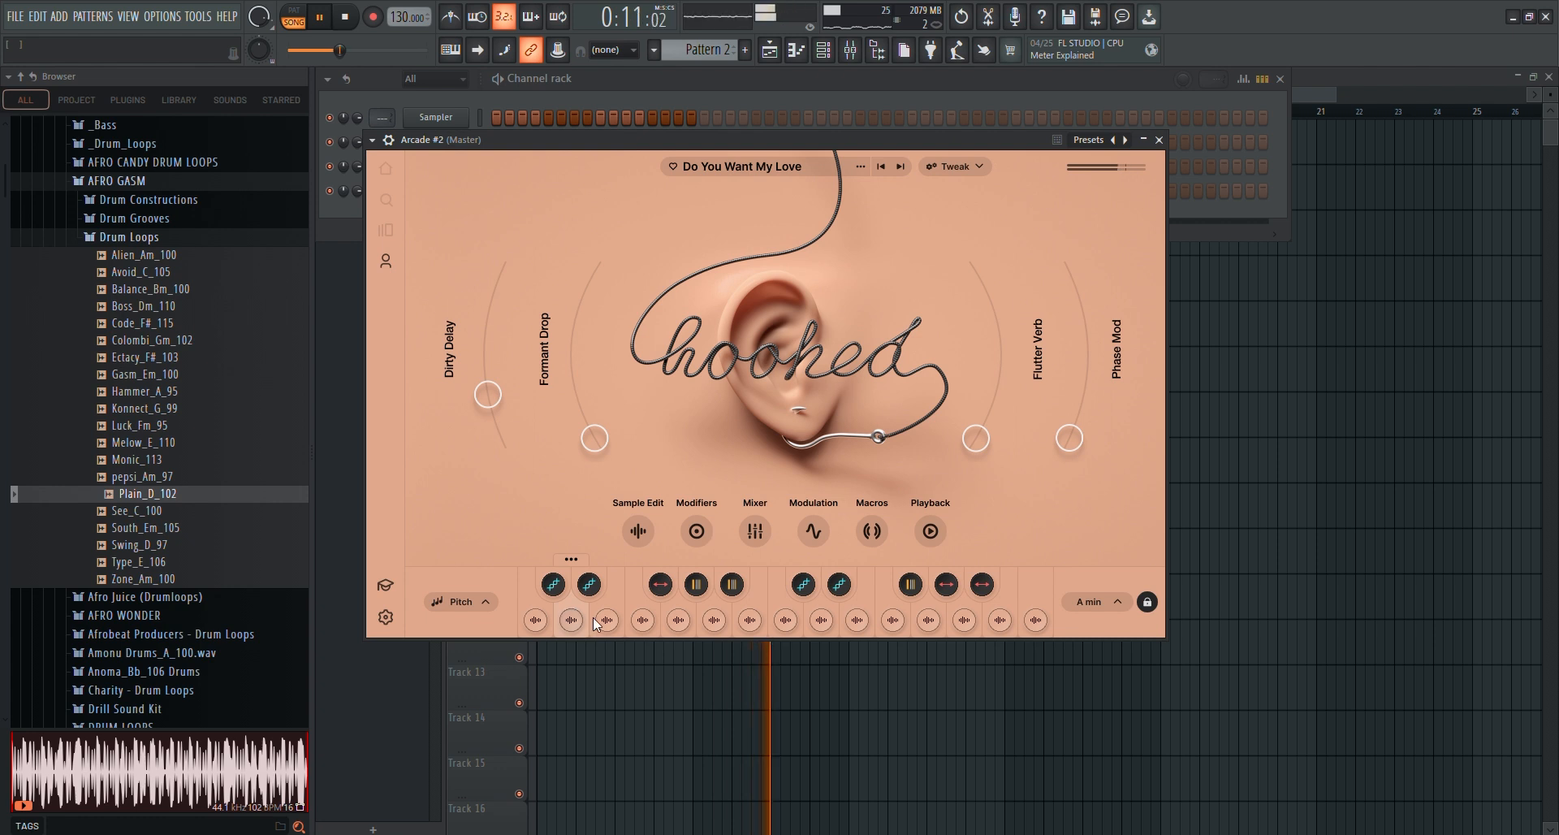
left_click(689, 619)
left_click(681, 623)
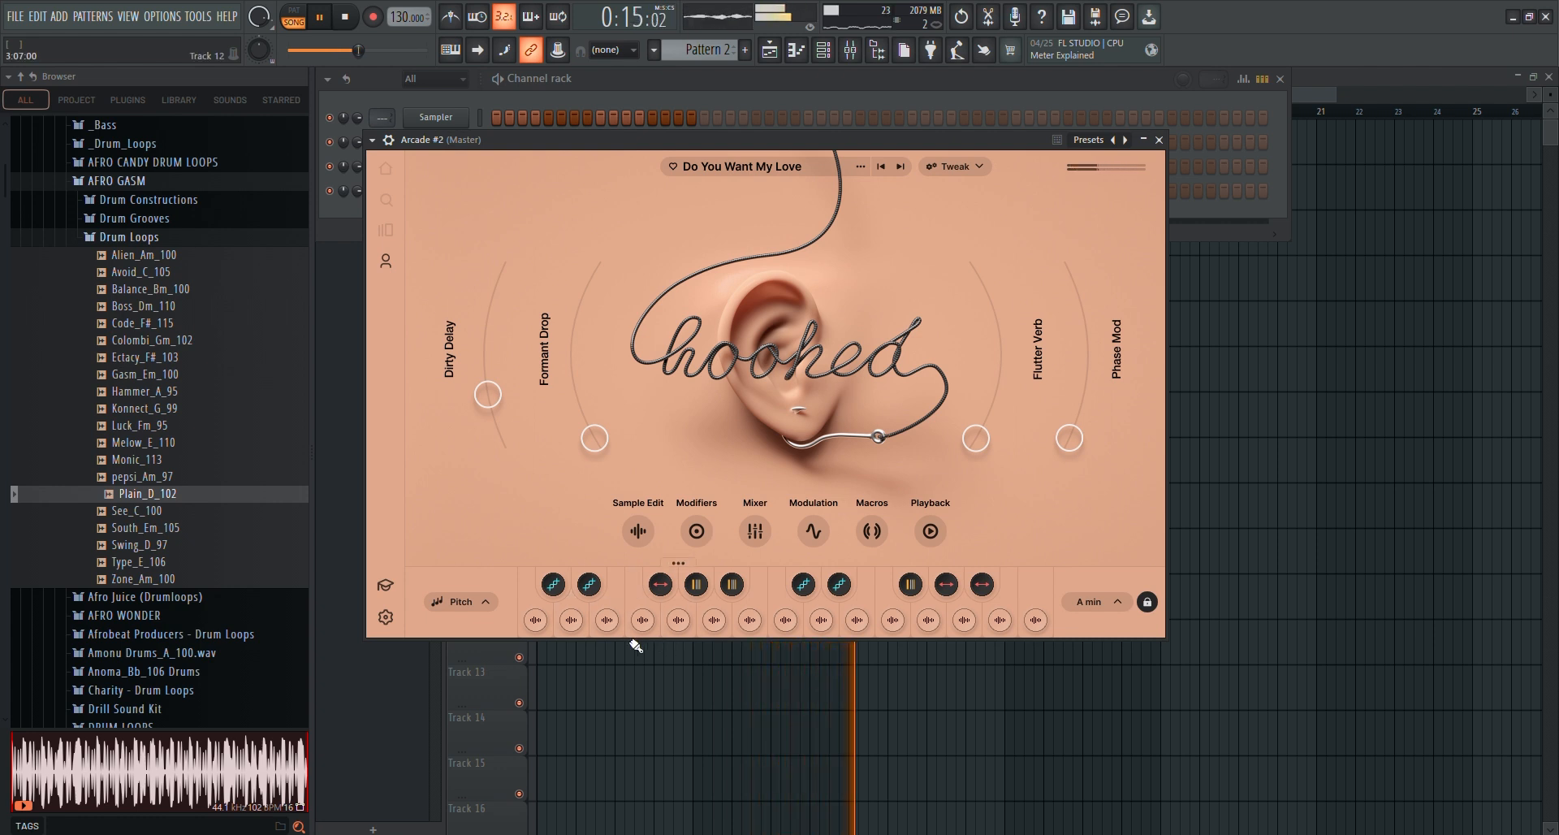
left_click(572, 621)
left_click(573, 618)
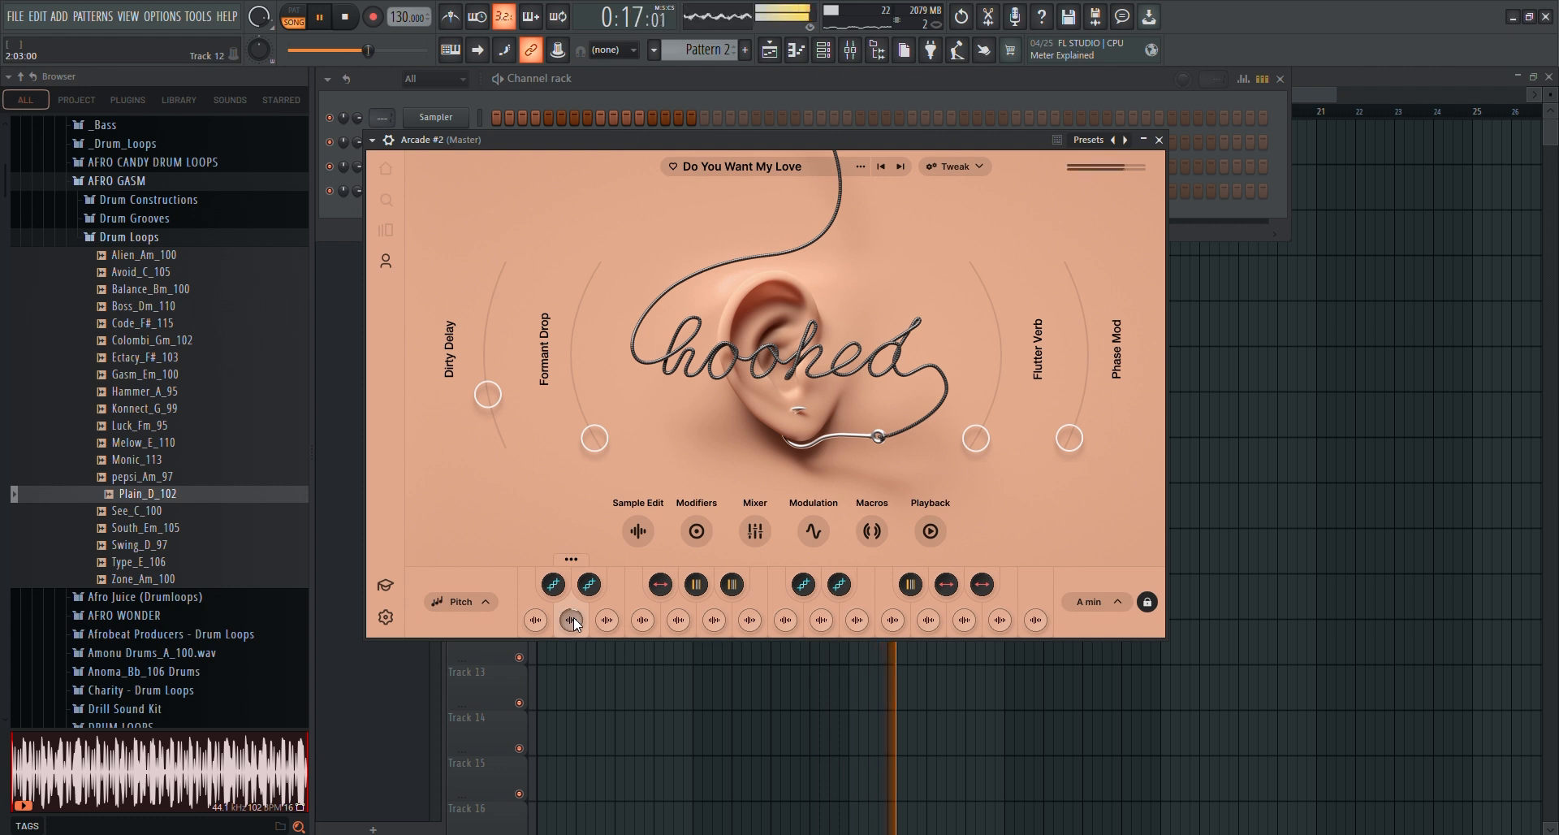
left_click(677, 618)
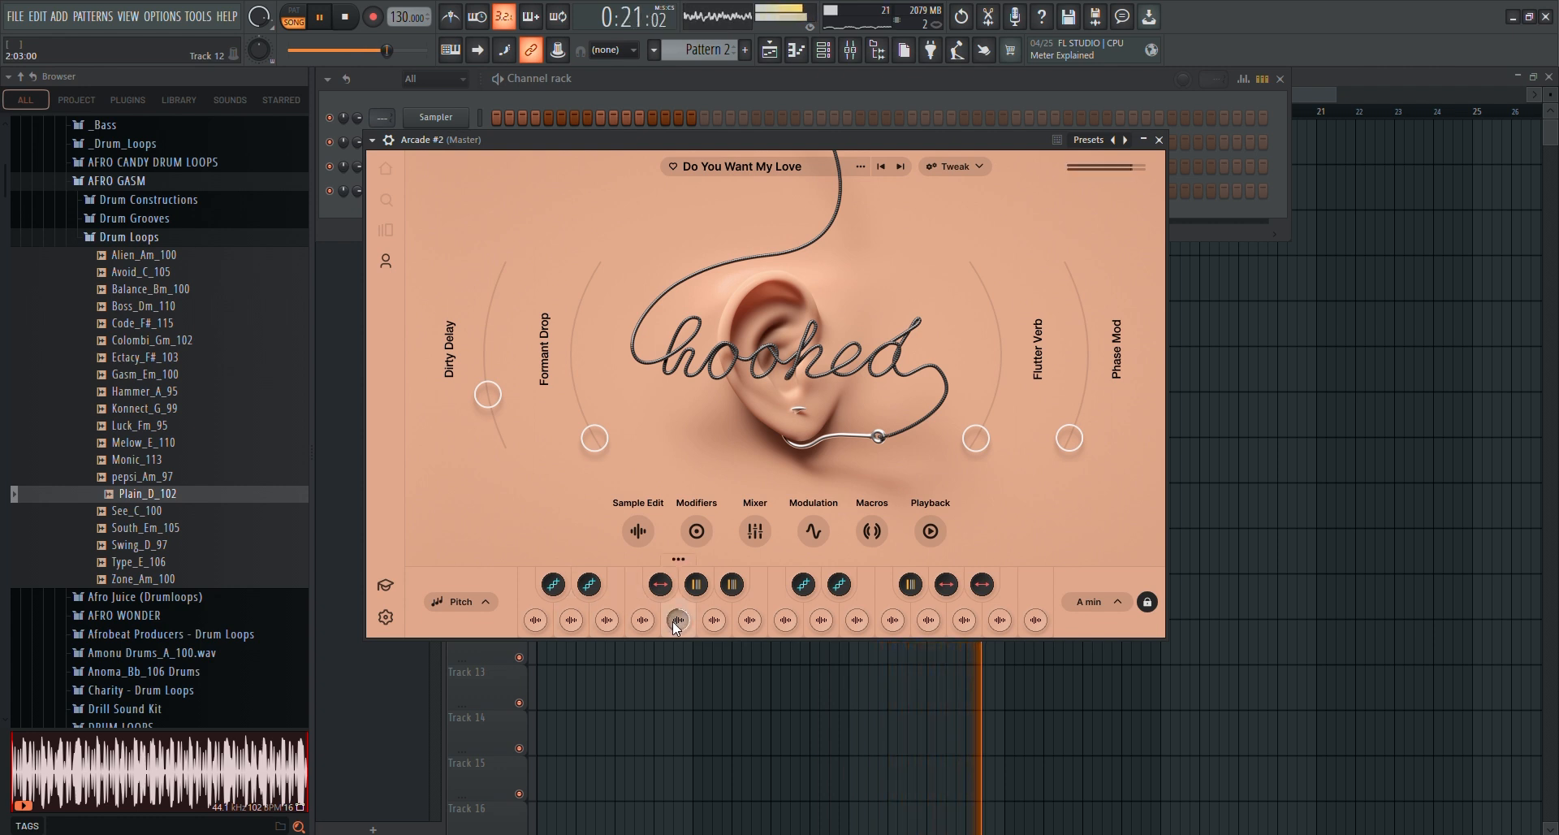
key("space")
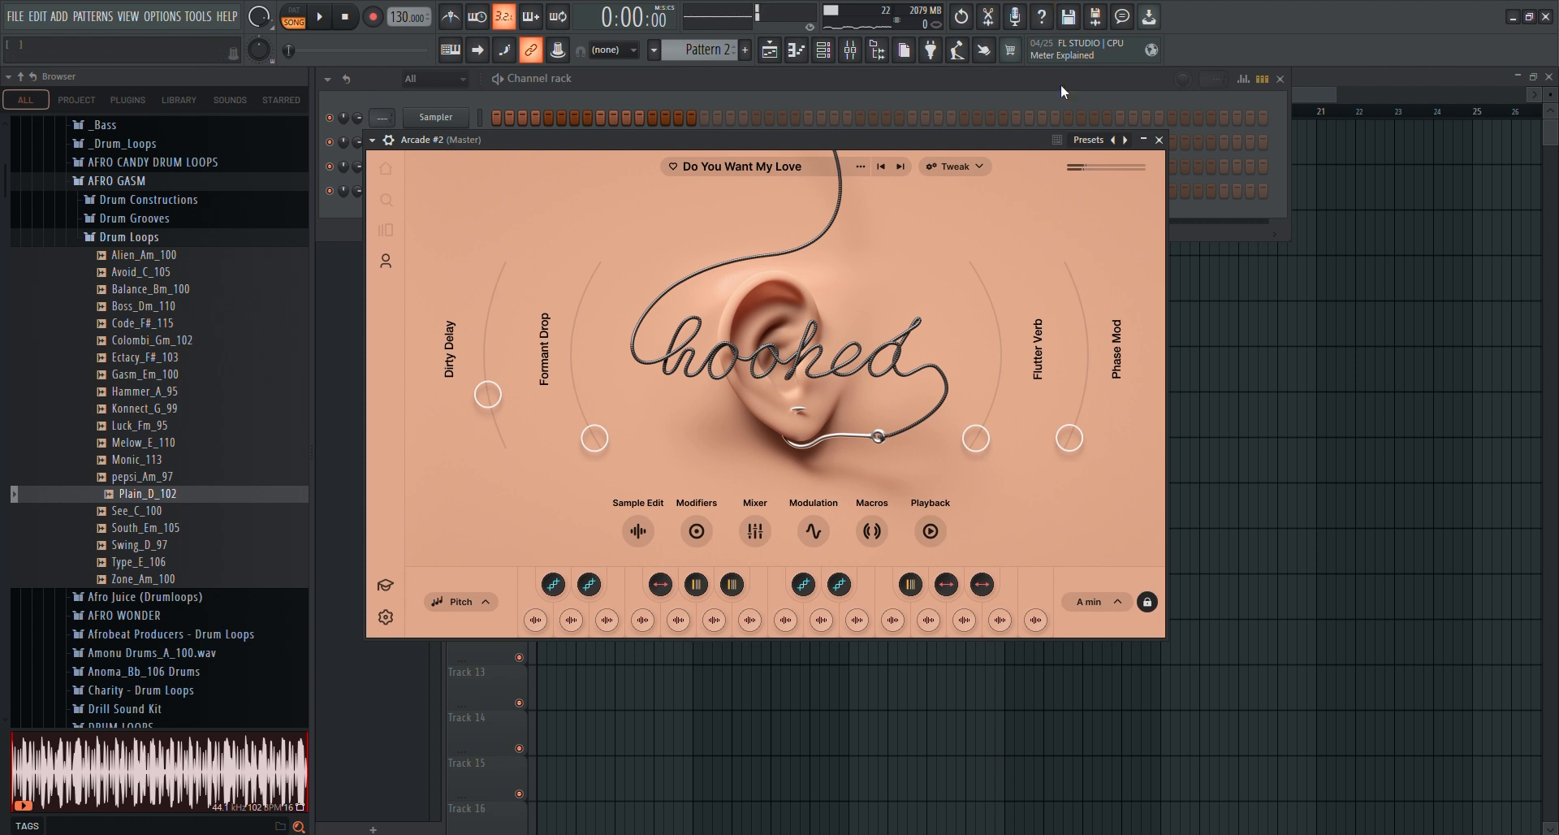
Close the Arcade #2 plugin window, open that channel's piano roll, audition D4 and G4, and briefly play the arrangement
left_click(1160, 140)
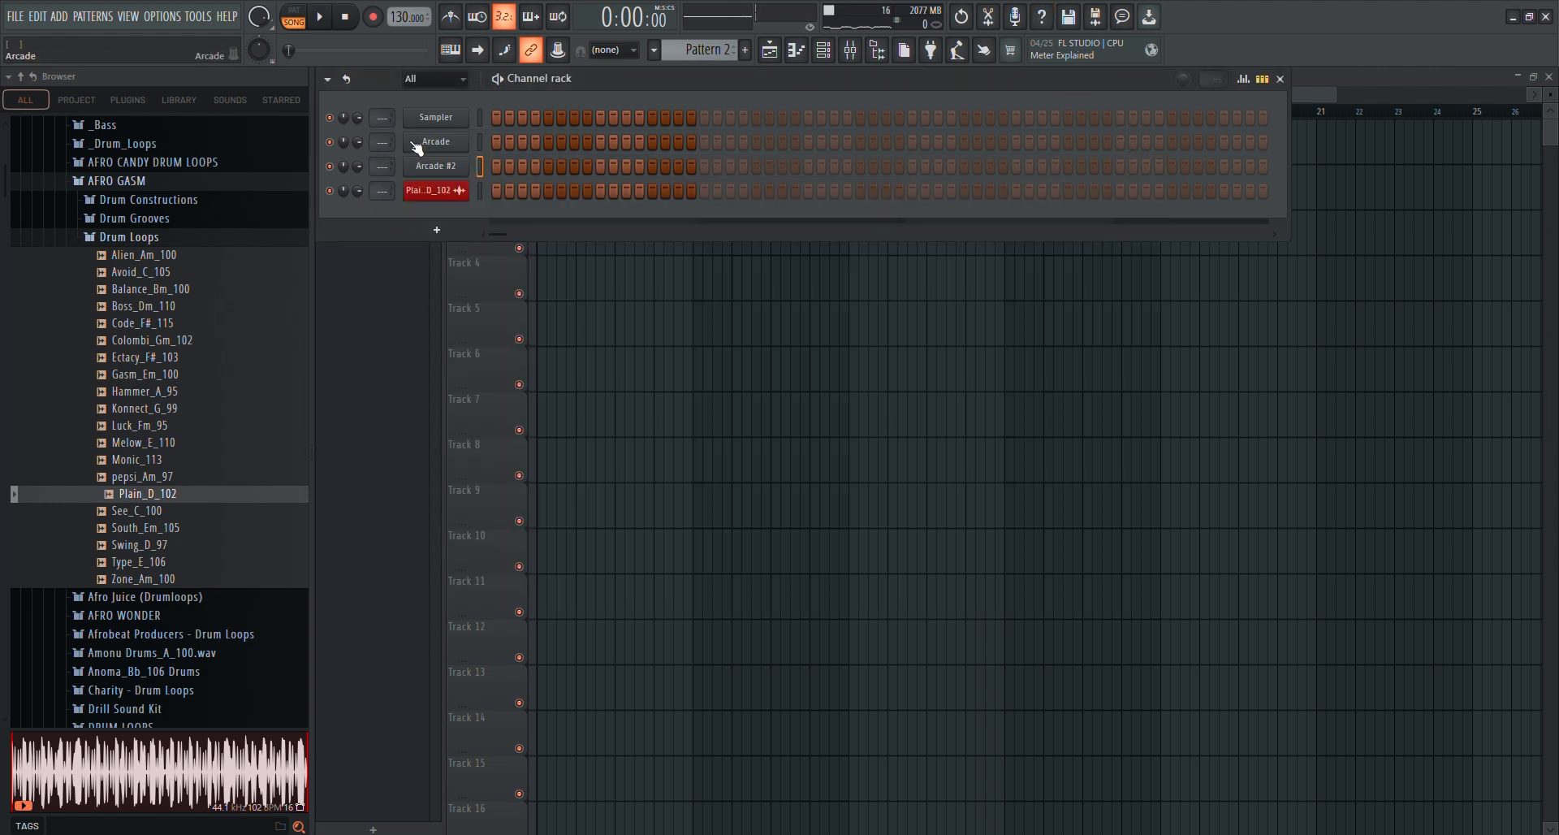
right_click(477, 164)
left_click(476, 164)
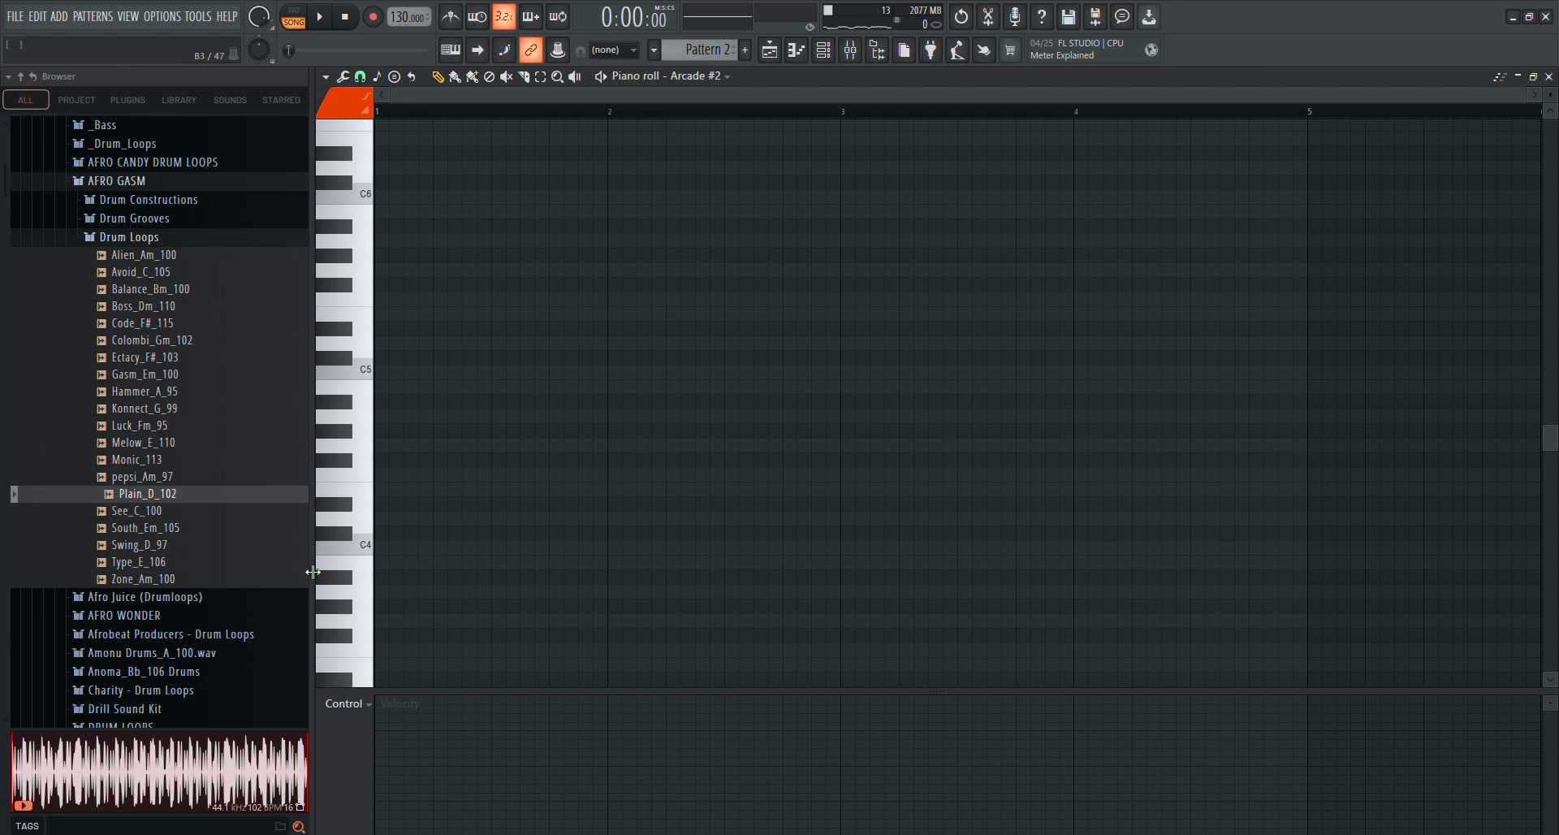
left_click(371, 524)
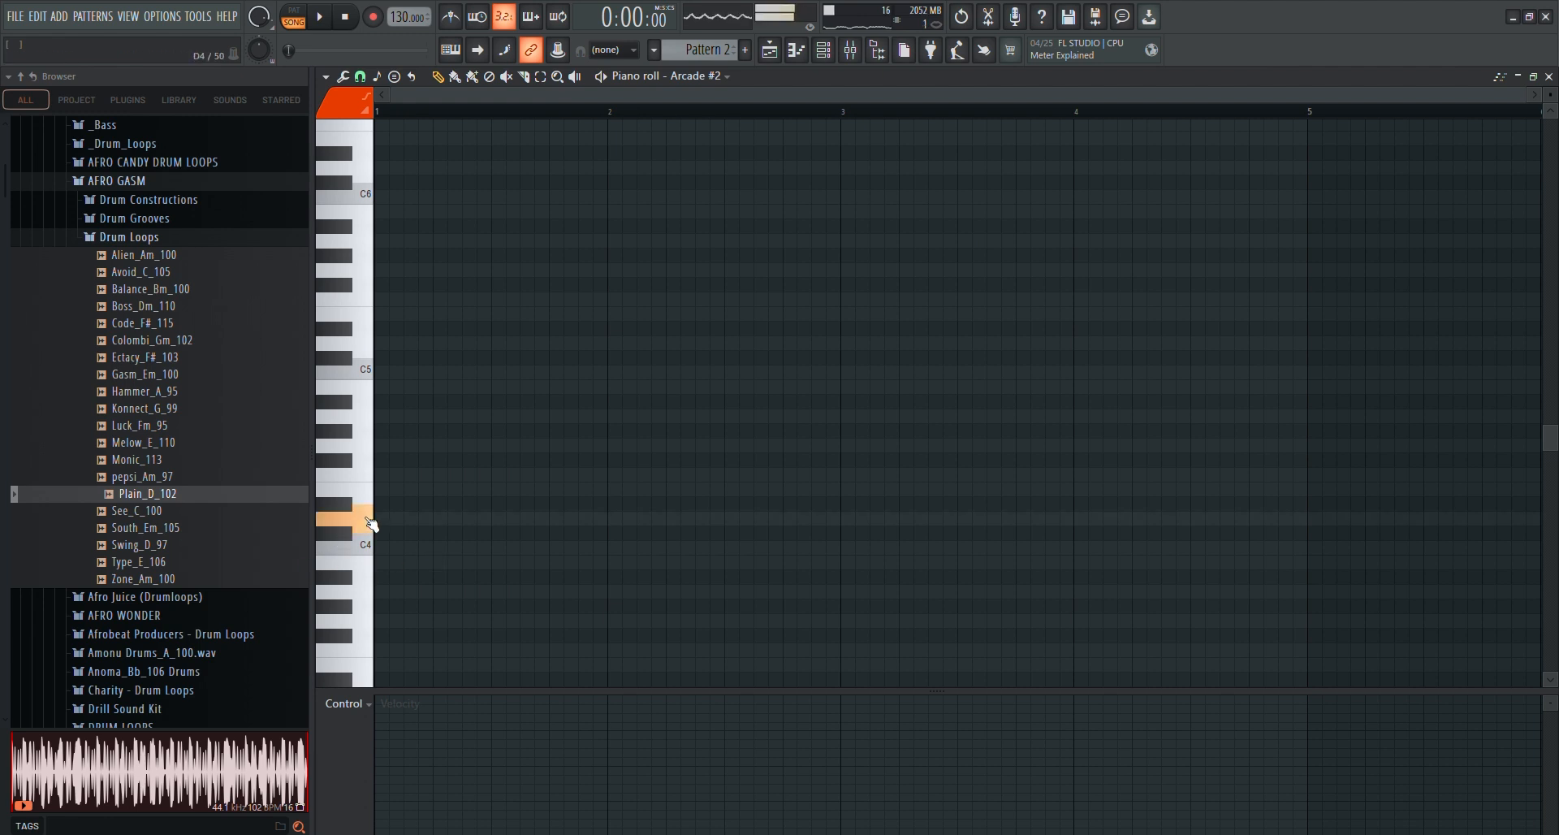
left_click(358, 445)
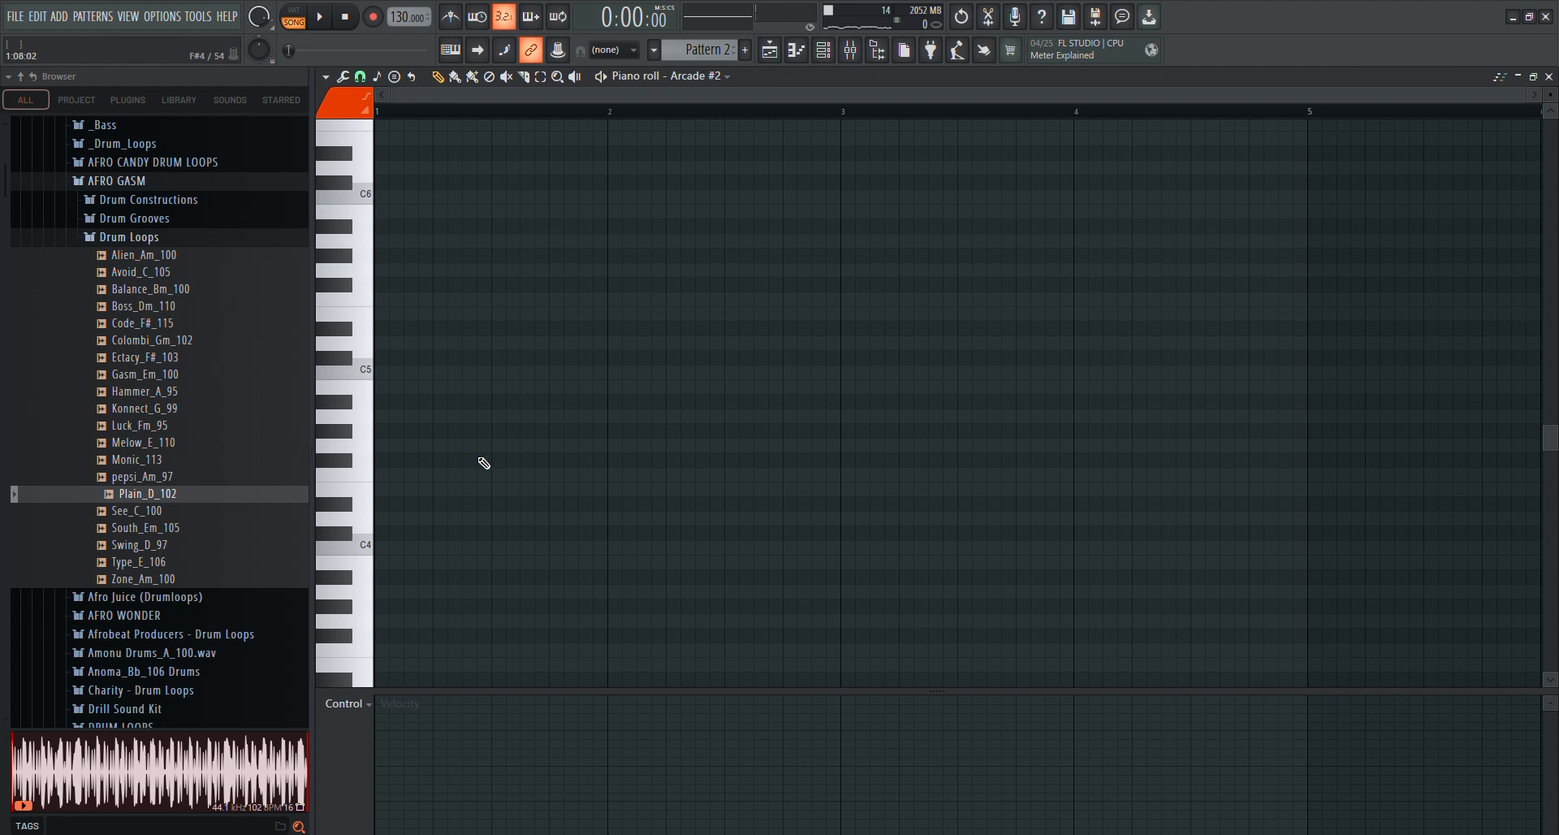
key("space")
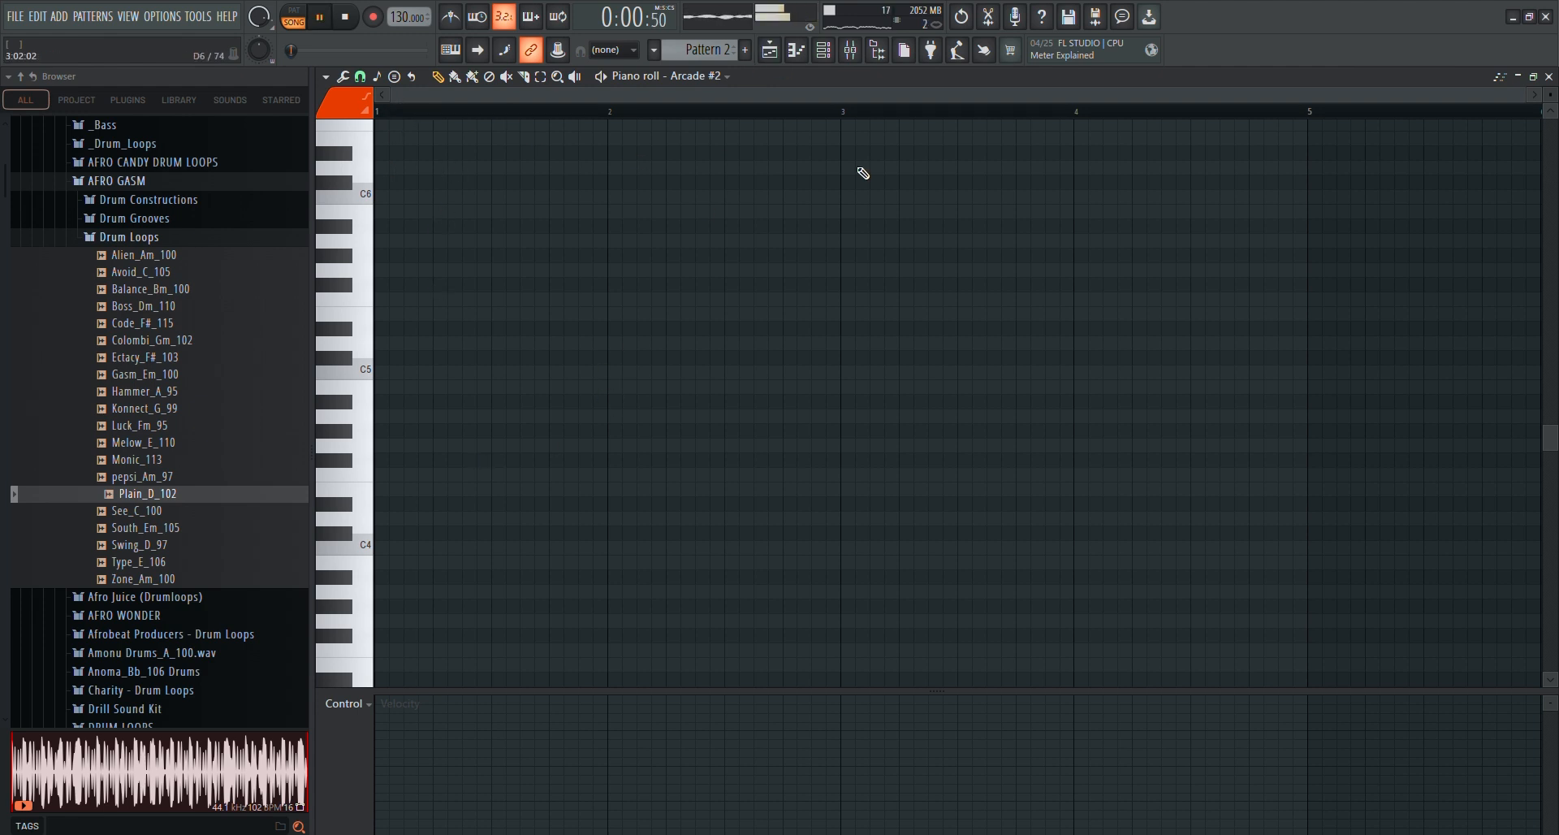
key("space")
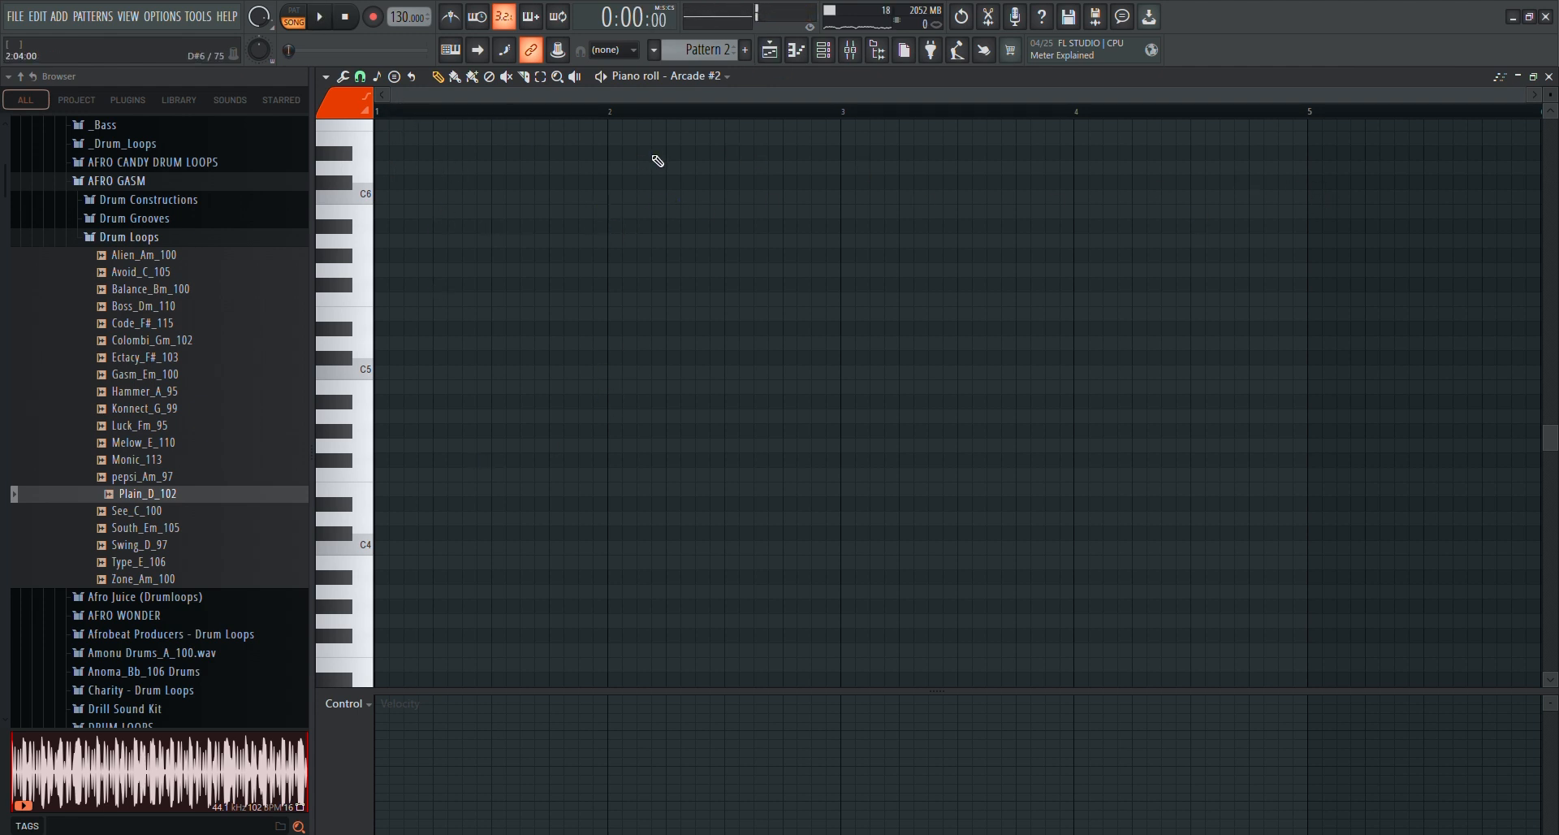
Place Pattern 2 clips on Track 3 of the playlist at bars 1, 5, 9 and 13
left_click(769, 51)
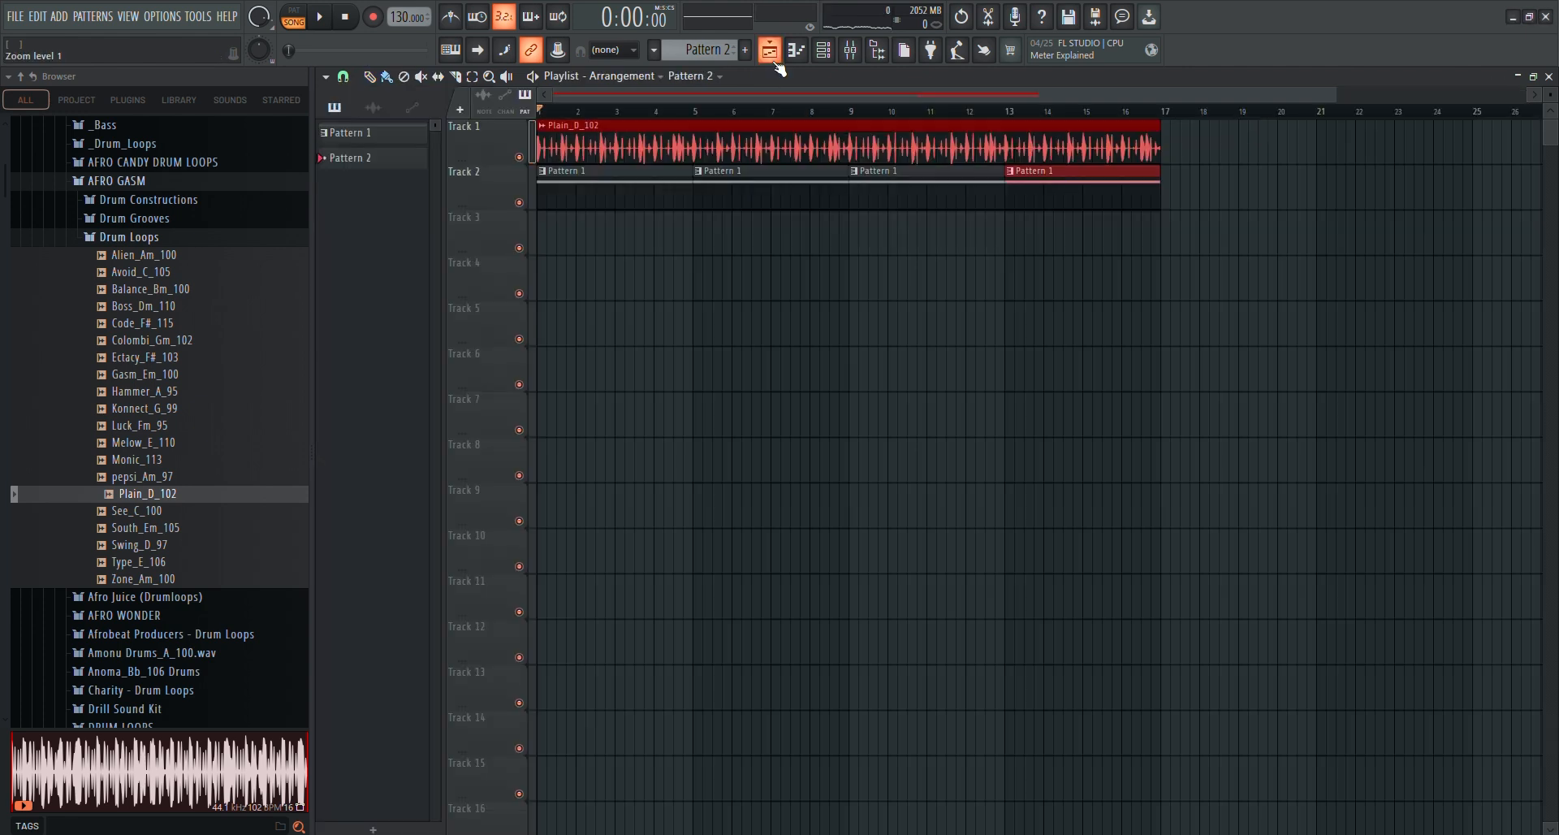
left_click(359, 164)
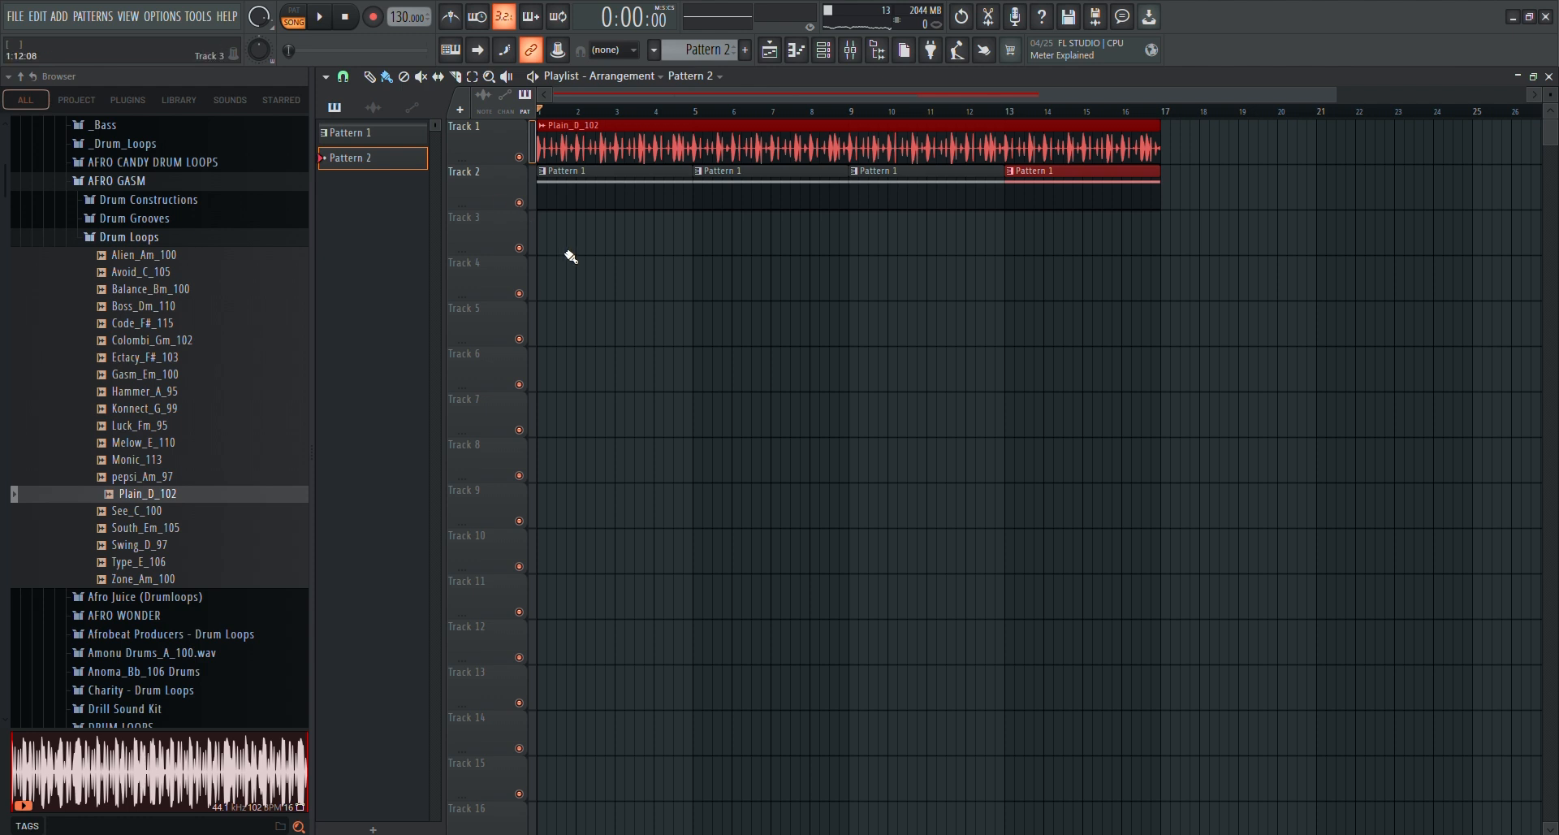
left_click(538, 237)
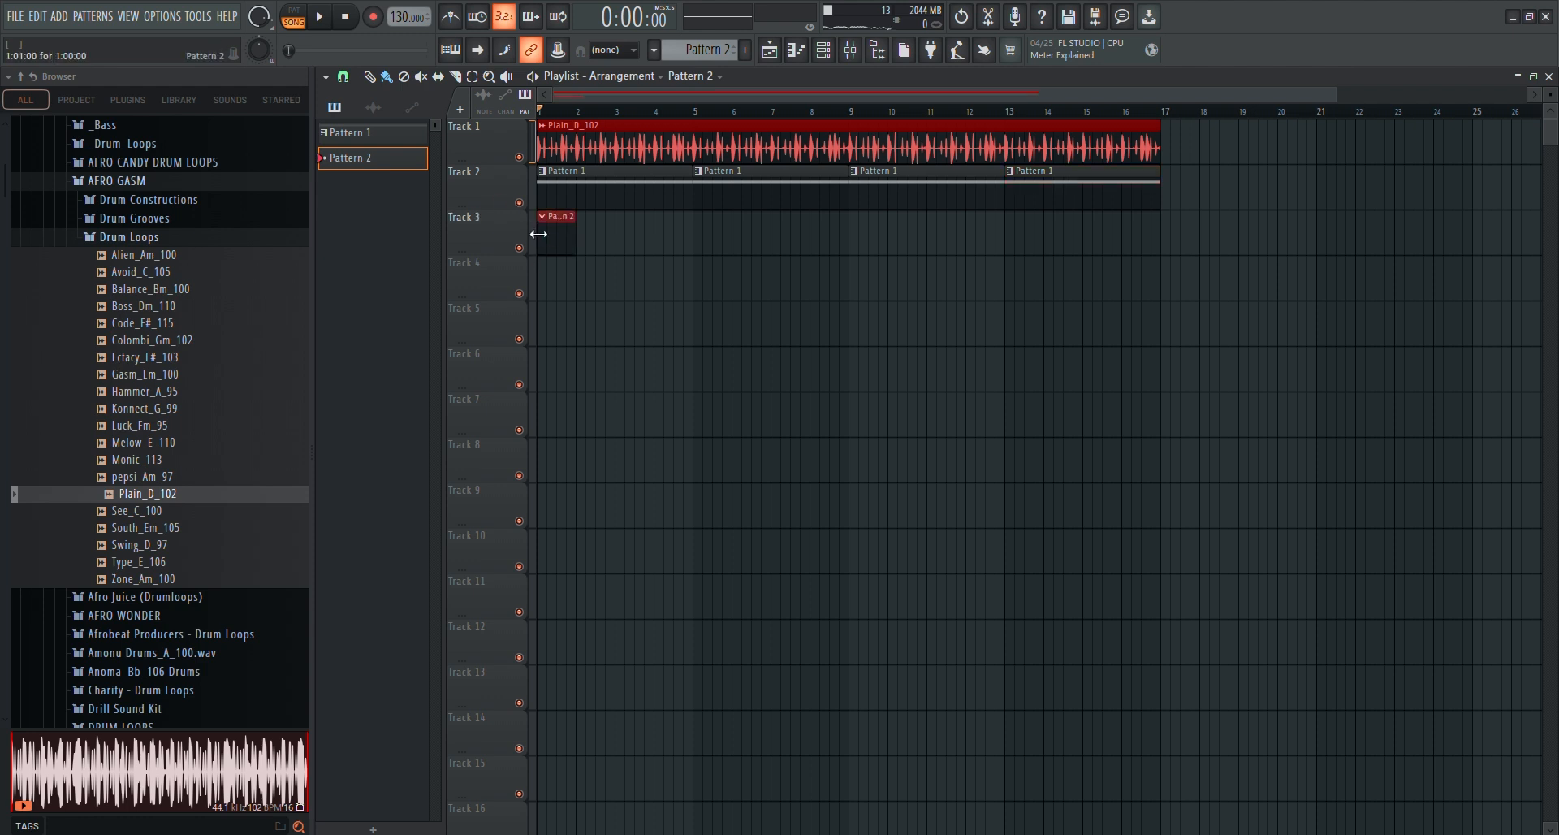
left_click(700, 236)
left_click(860, 230)
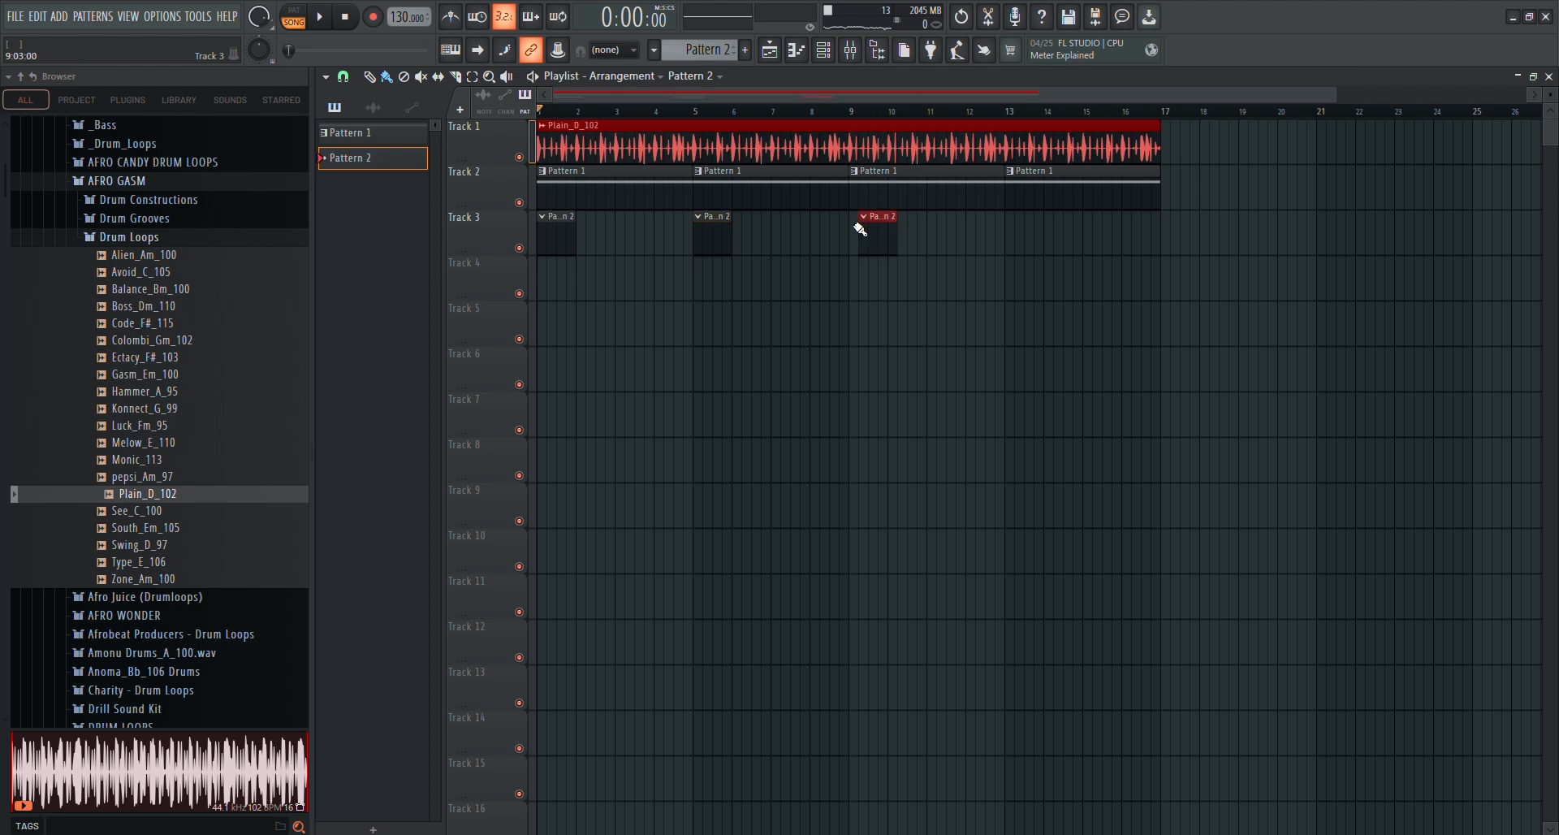
left_click_drag(878, 231, 869, 232)
left_click(1012, 230)
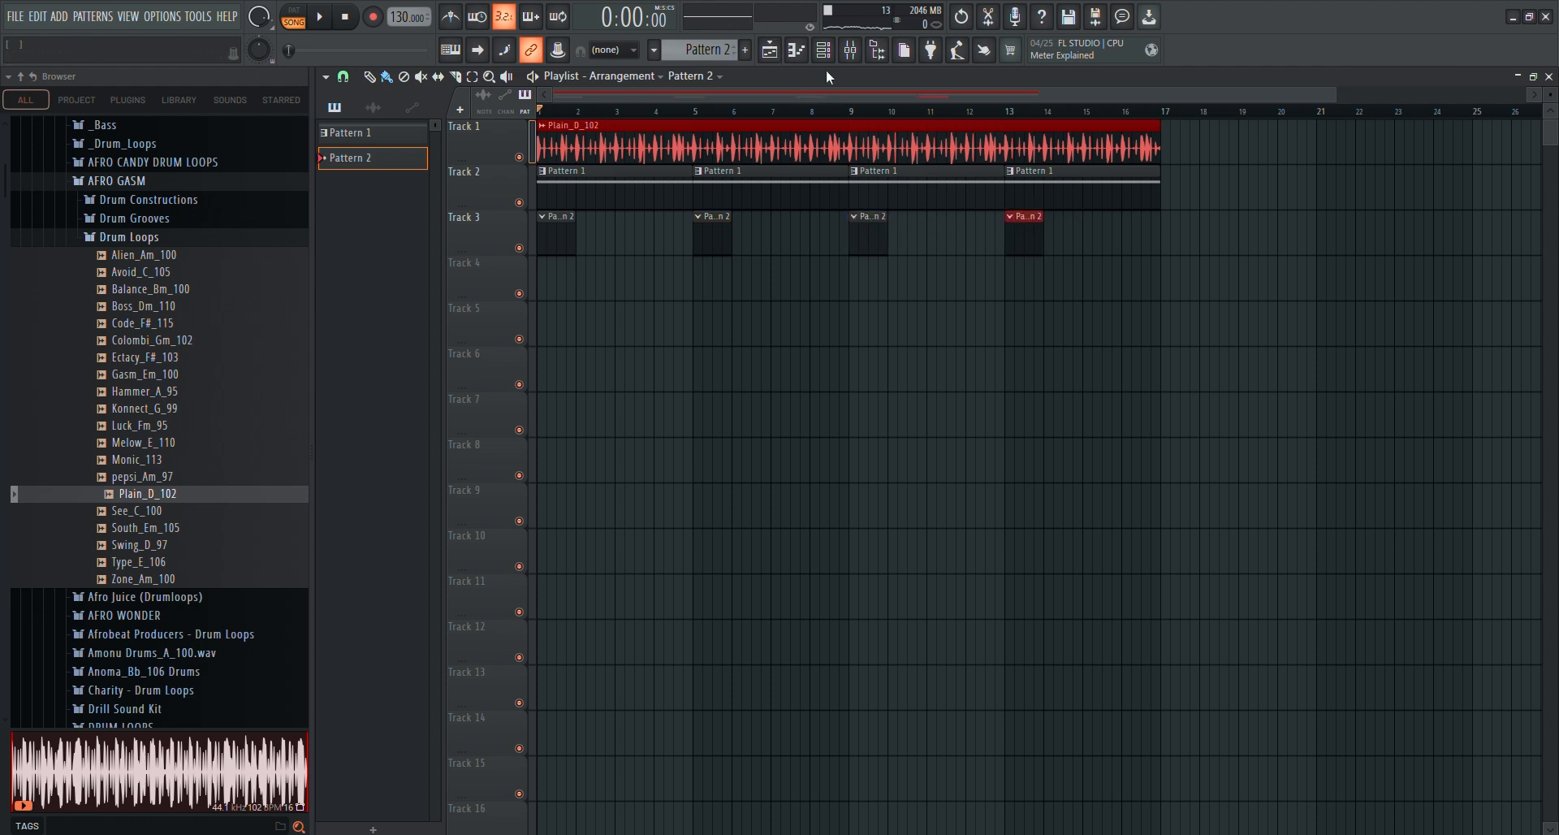
Return to the Arcade #2 piano roll, play the arrangement from the start and stop it
left_click(771, 57)
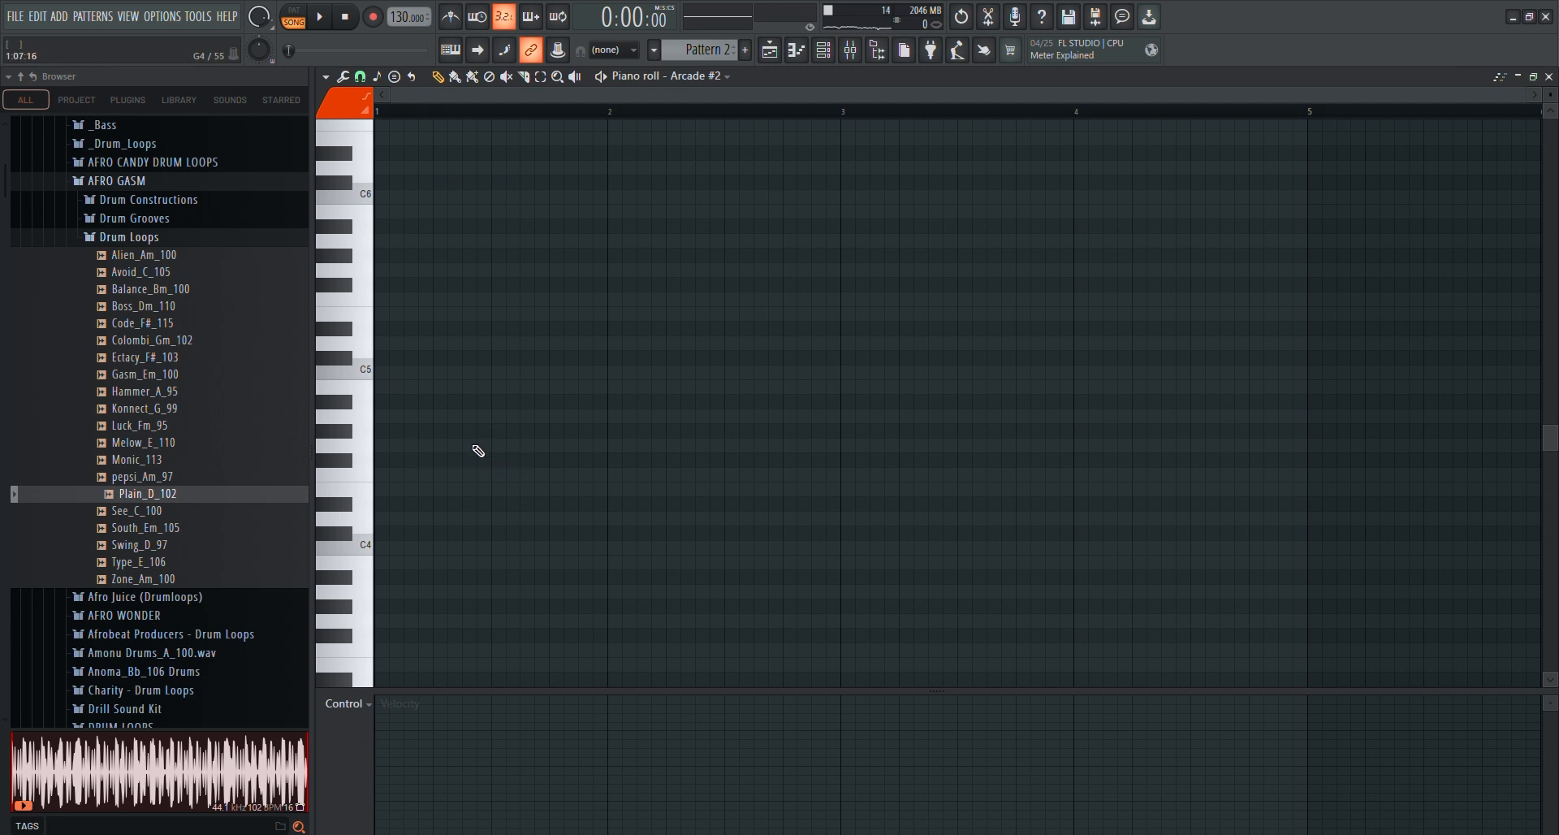
key("space")
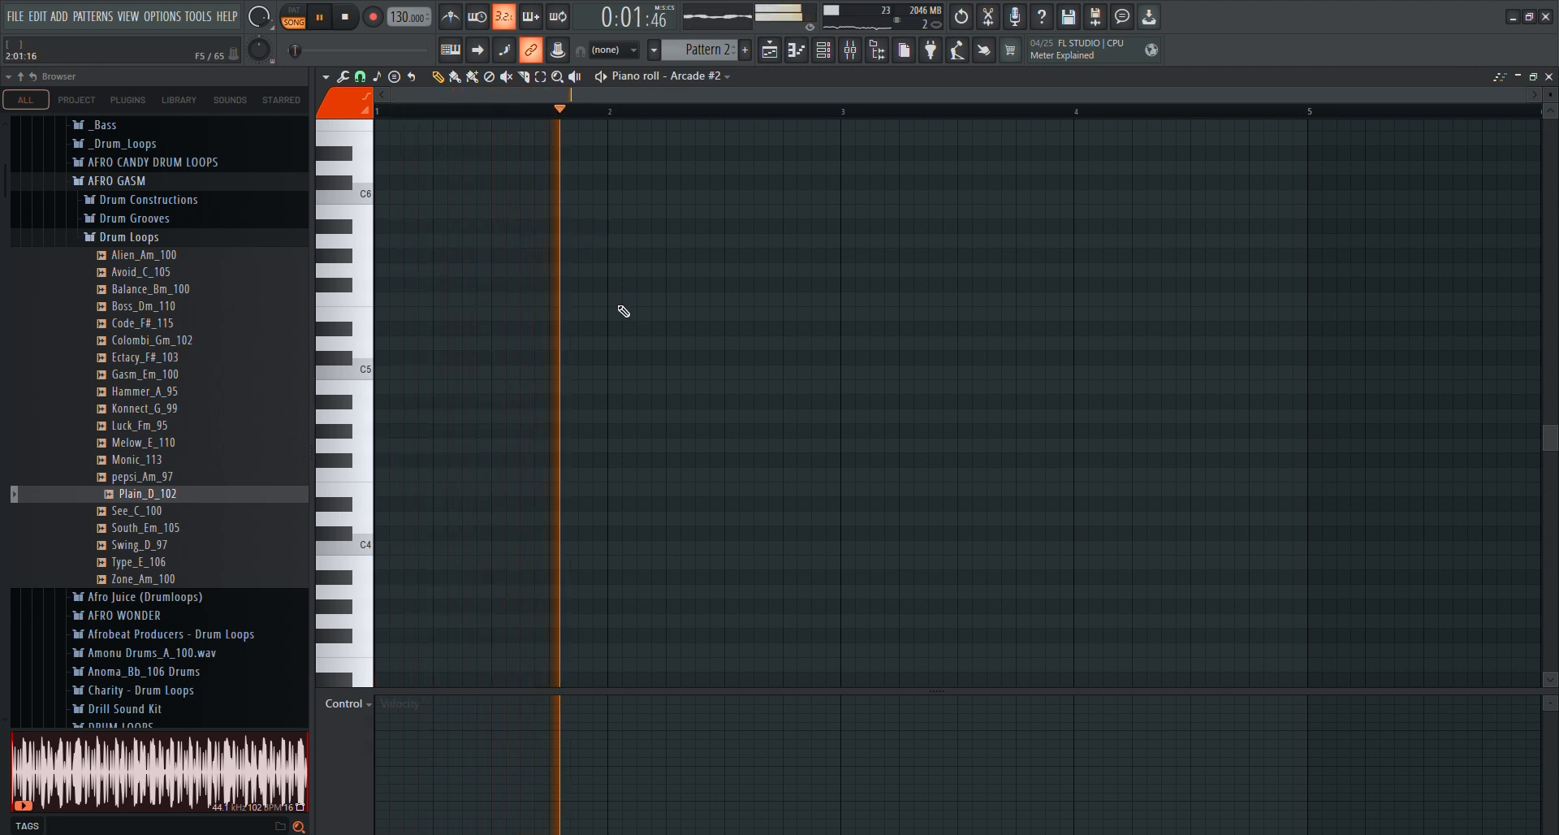
key("space")
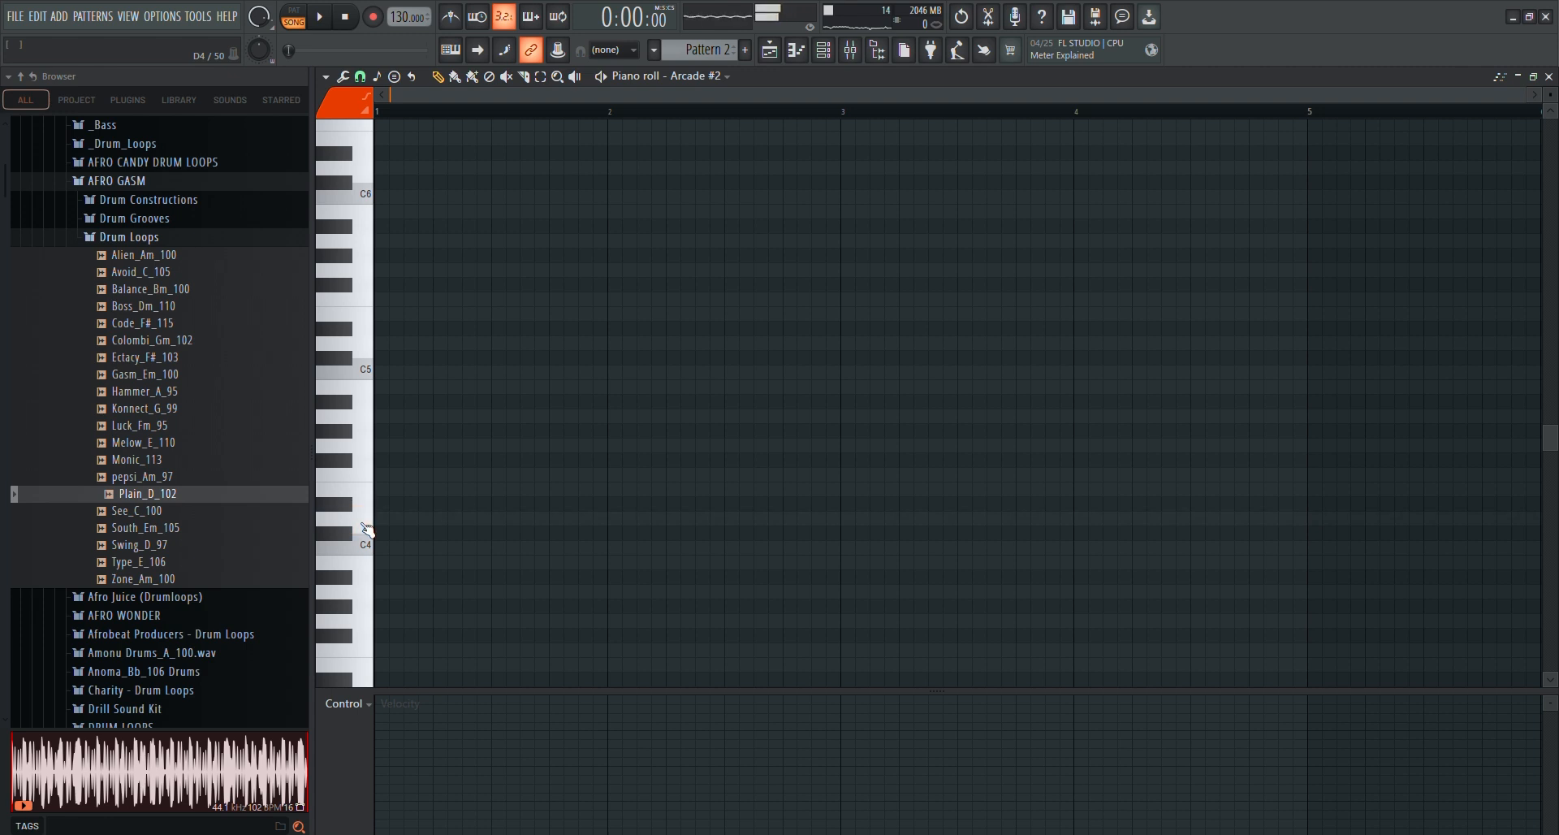
key("space")
left_click(596, 521)
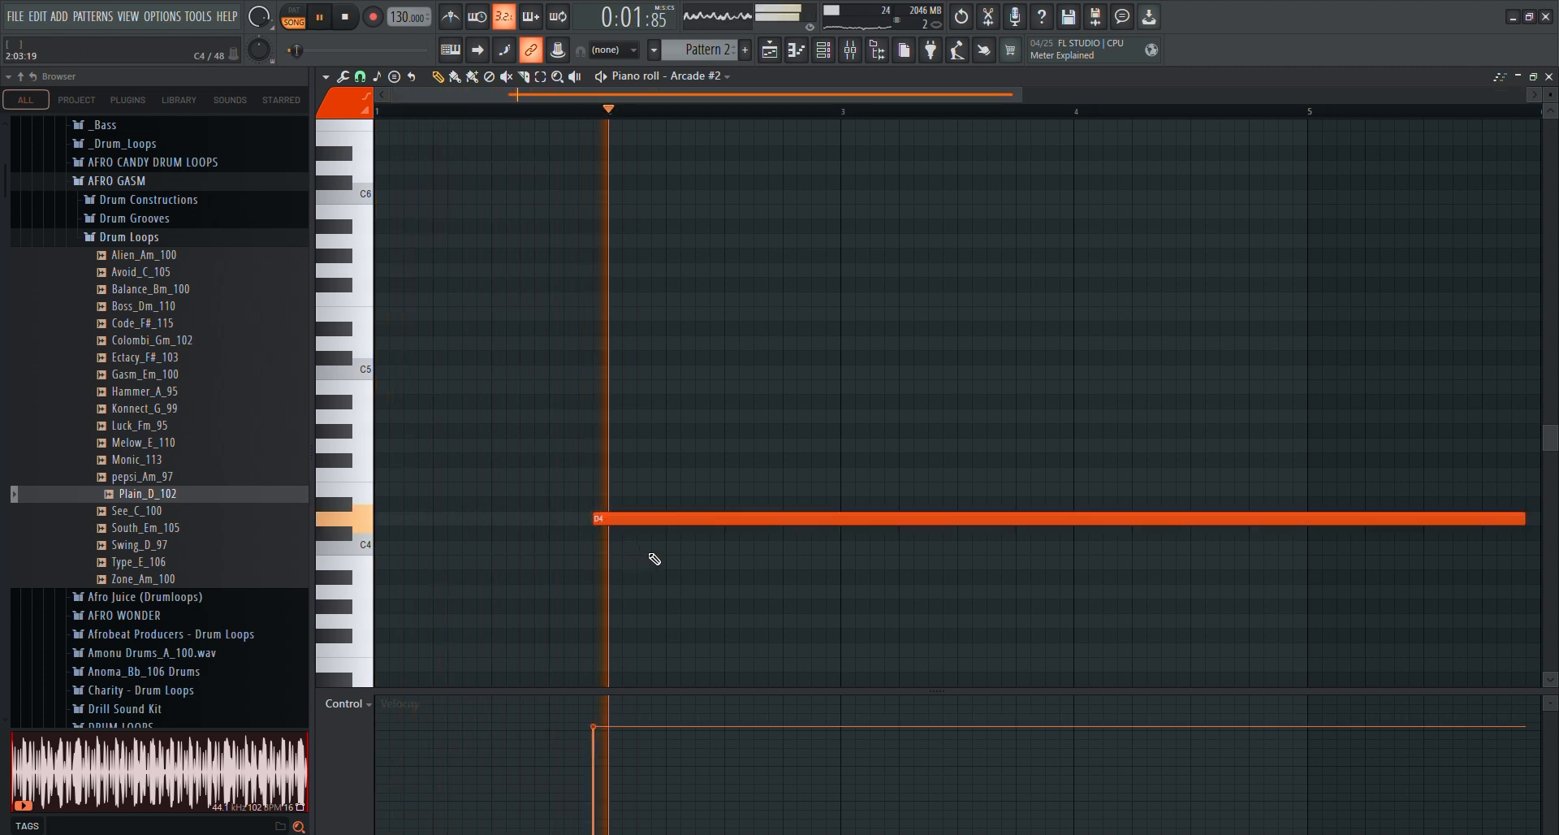
key("space")
right_click(699, 526)
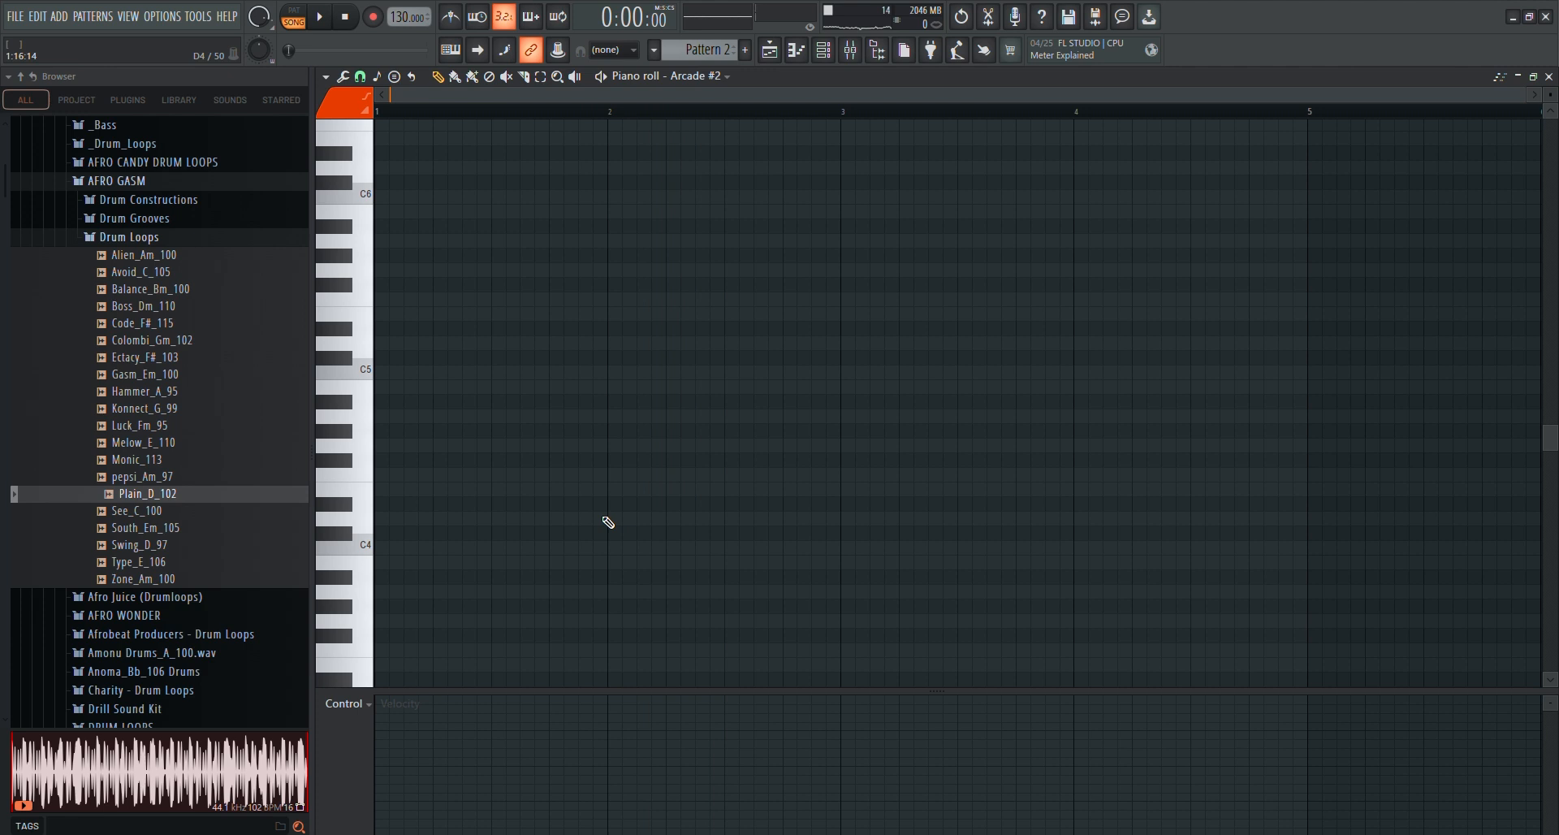
Draw a D4 note starting at bar 2 in the Arcade #2 piano roll and shorten it to one bar
key("space")
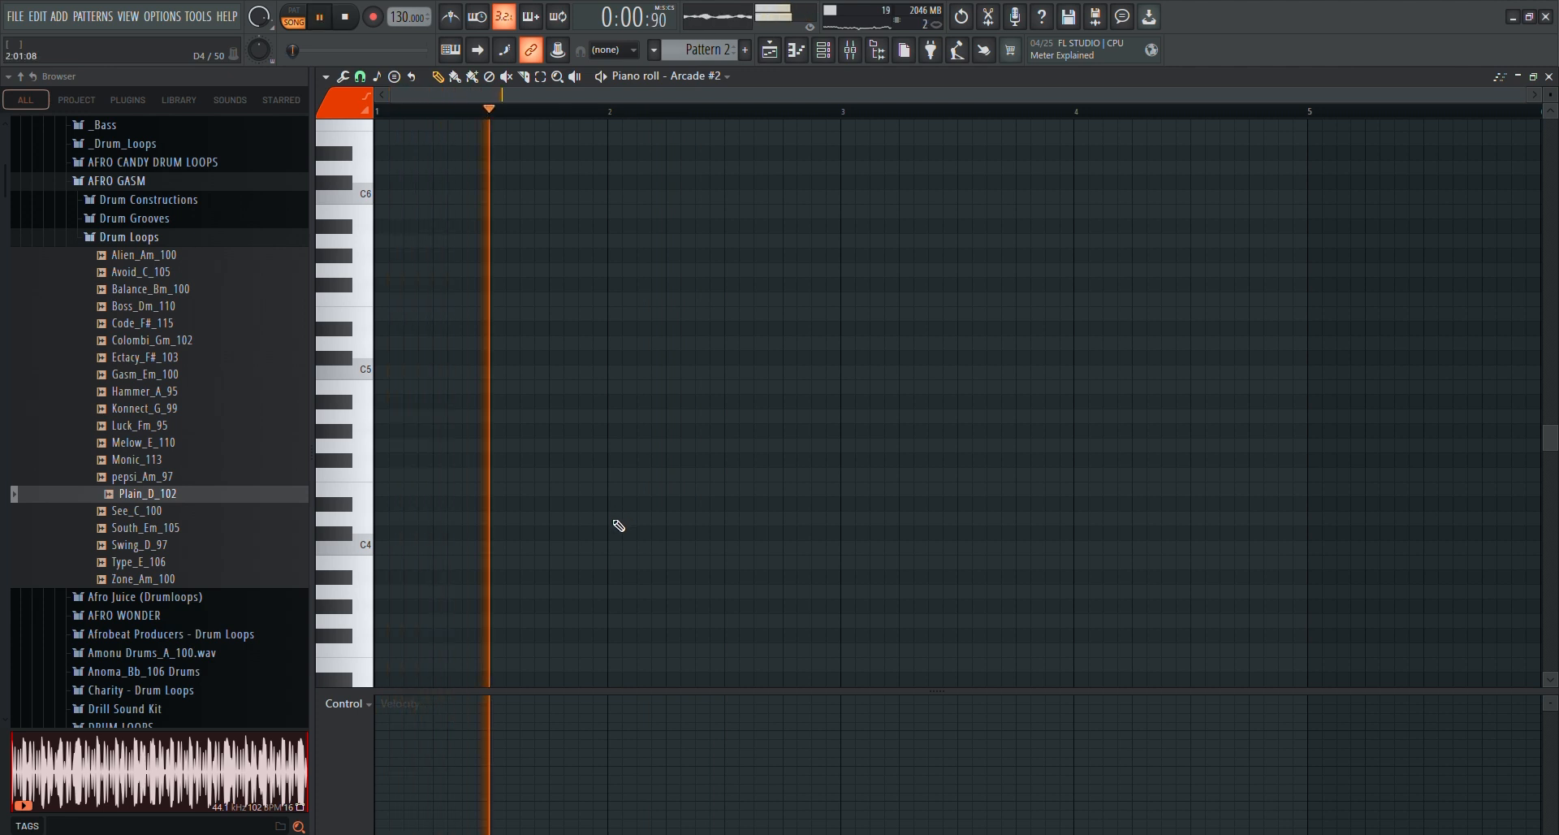
left_click(612, 519)
key("space")
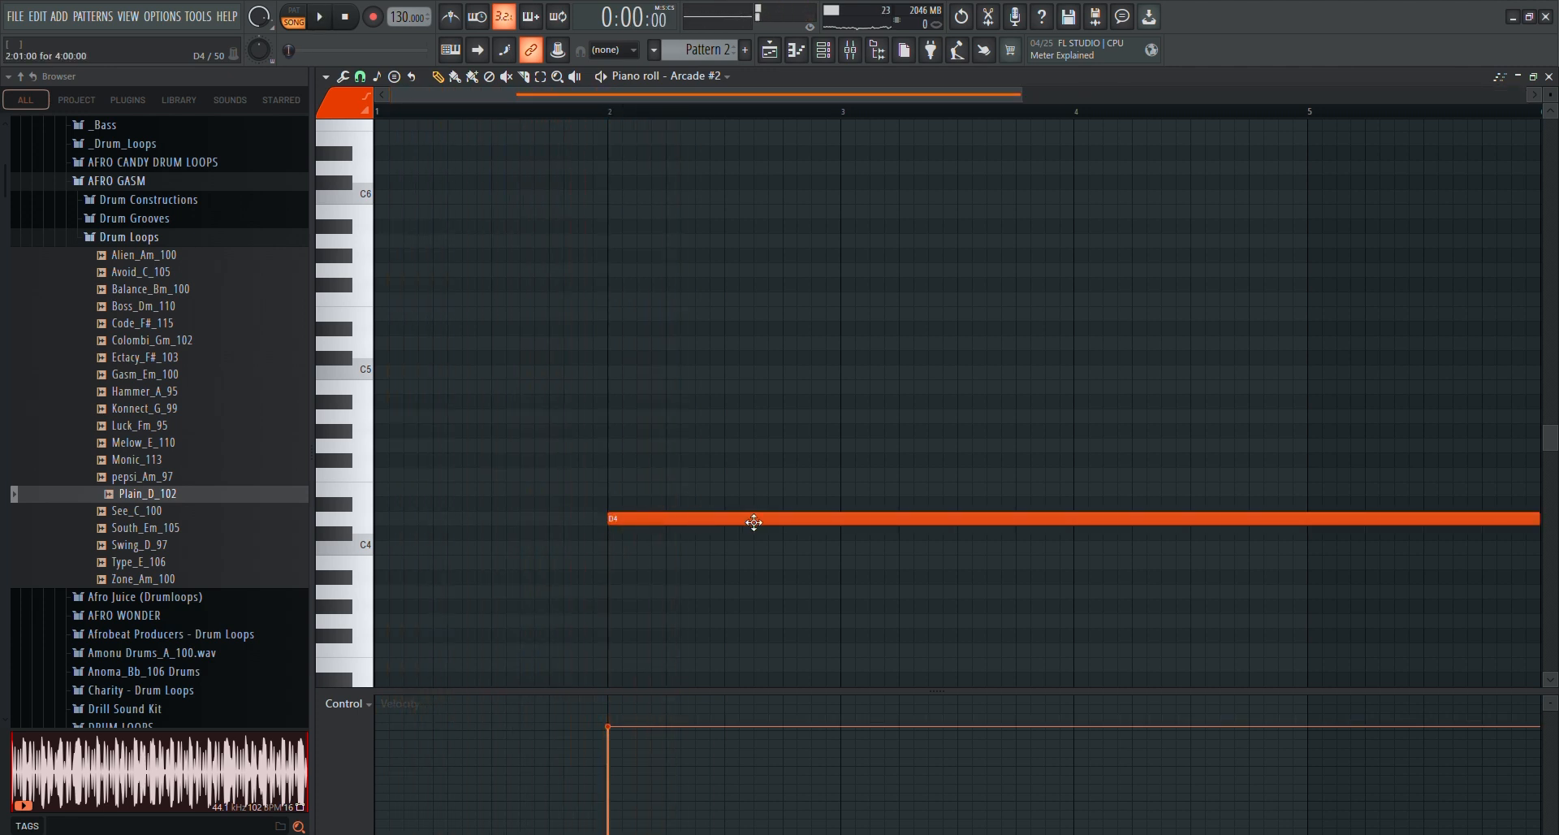
key("space")
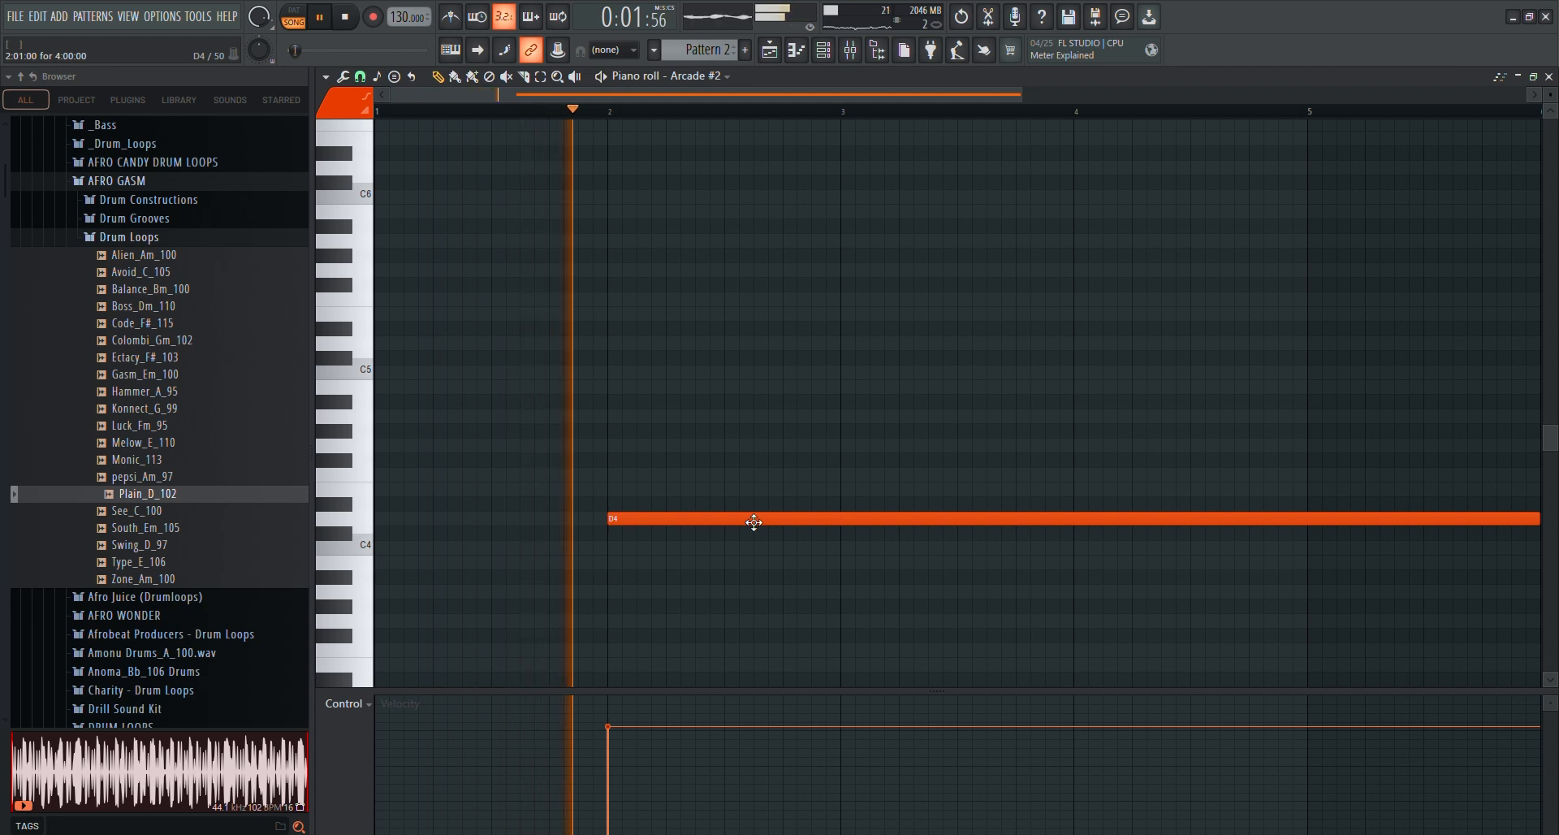
key("space")
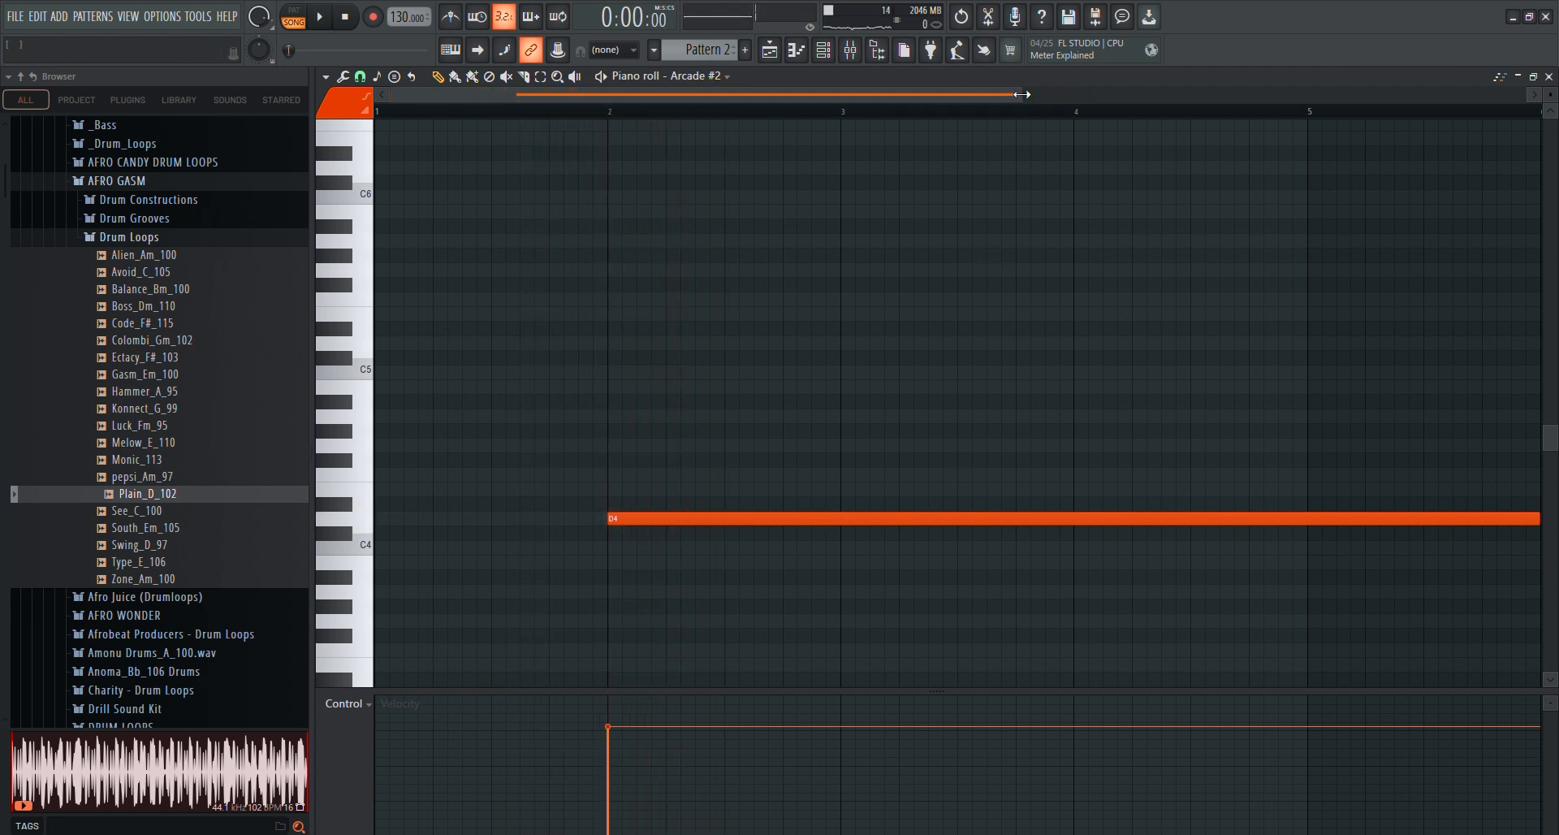
left_click_drag(1020, 91, 1187, 94)
left_click_drag(1299, 523, 741, 564)
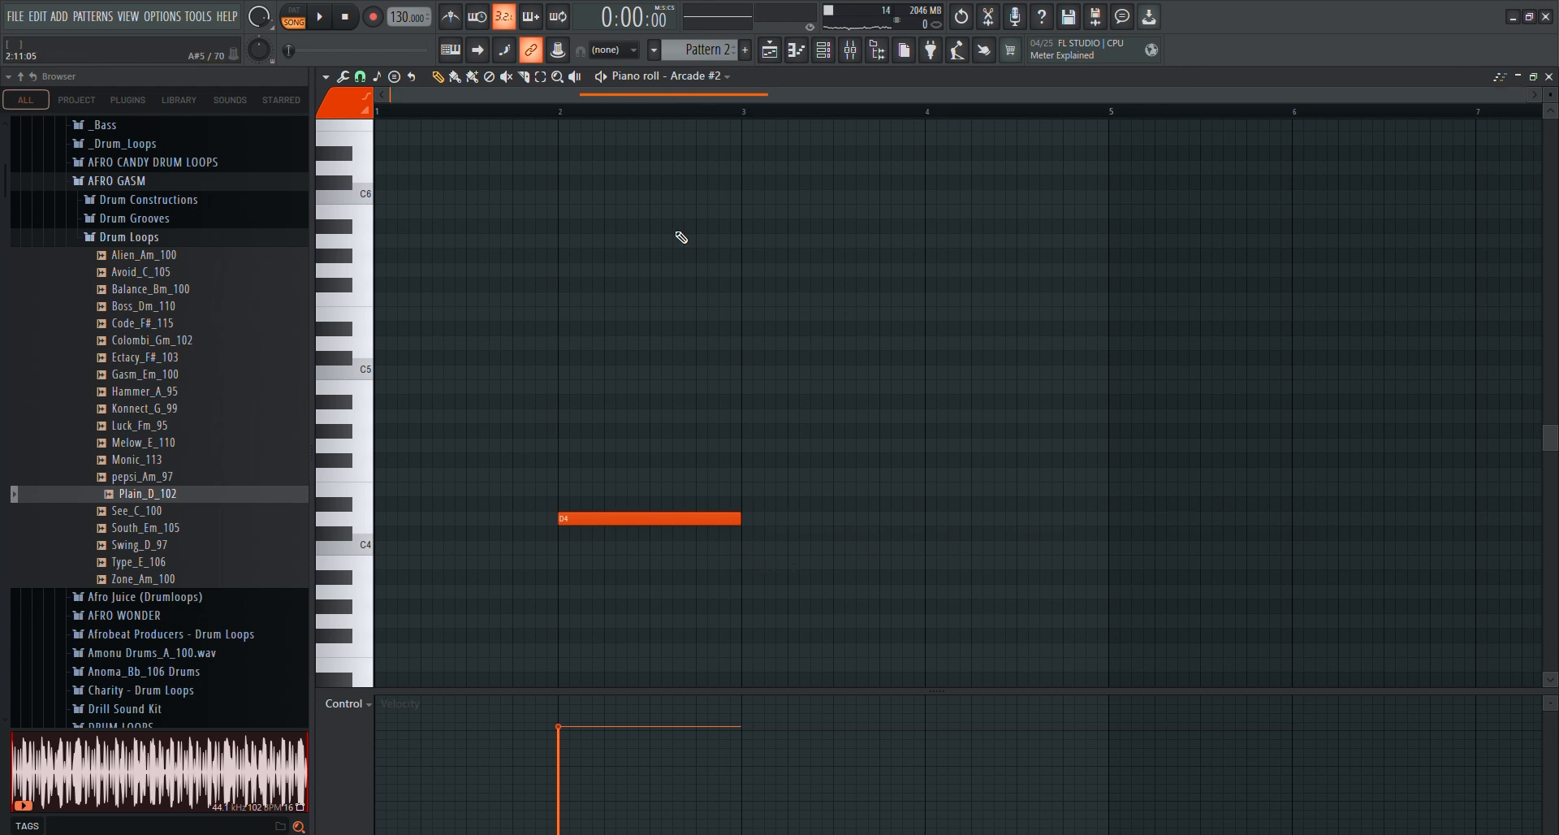
Play the arrangement to find the second entry, then add a one-bar note at bar 4 on G4
key("space")
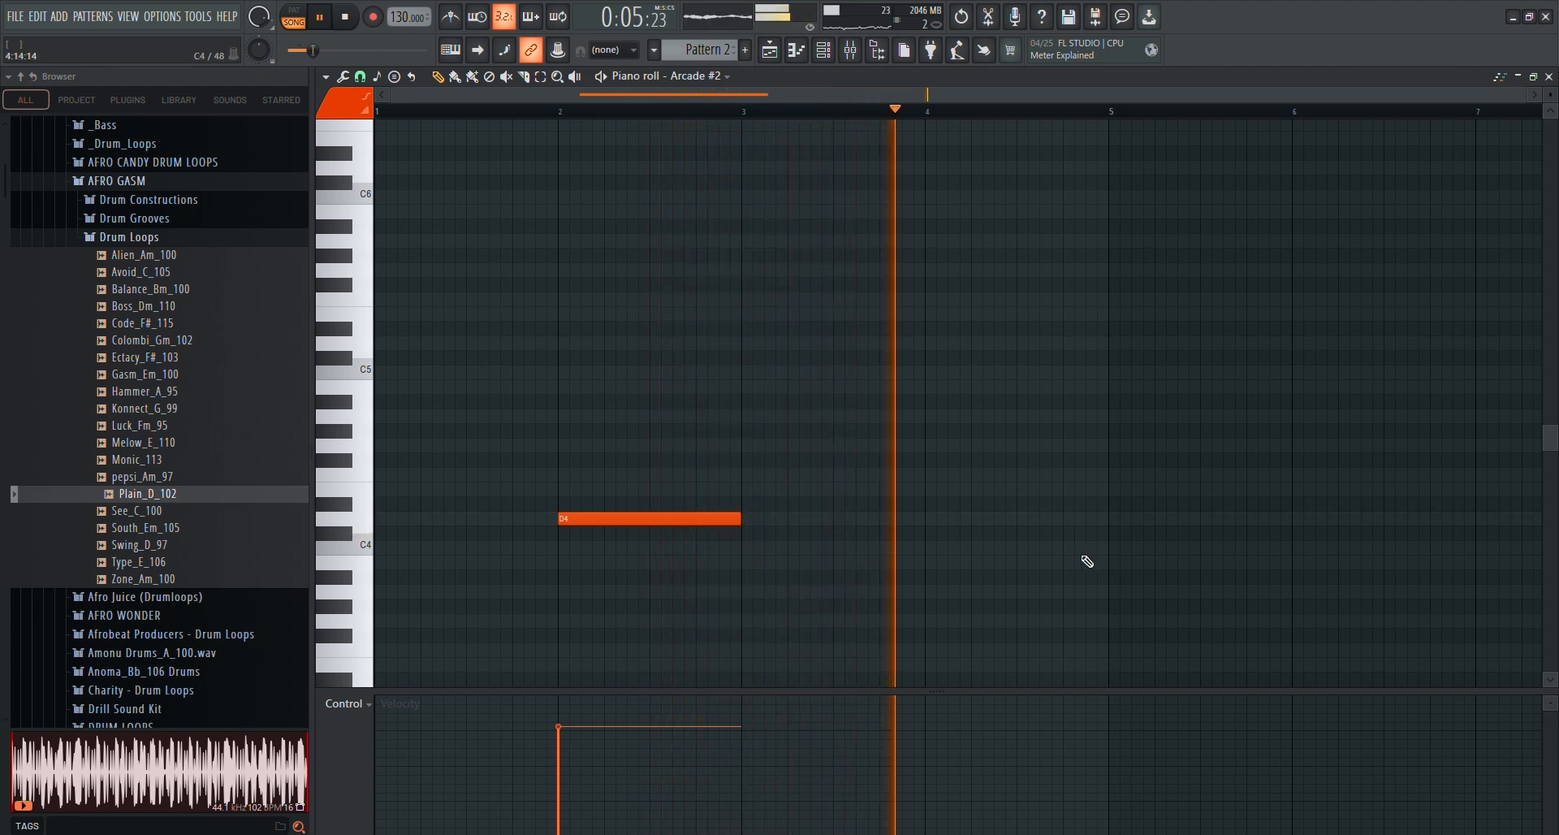
key("space")
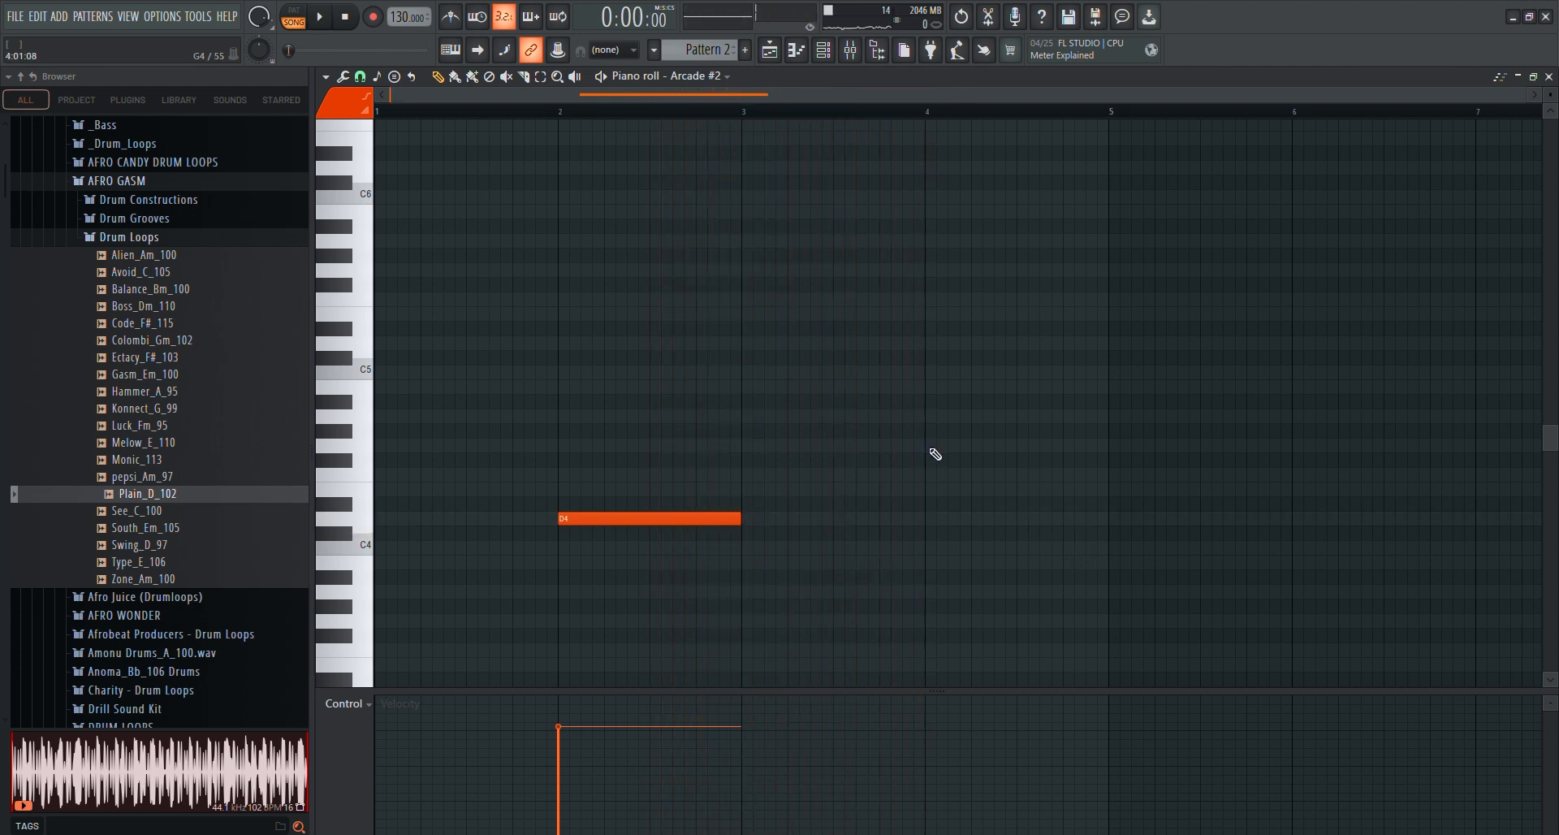
left_click(943, 417)
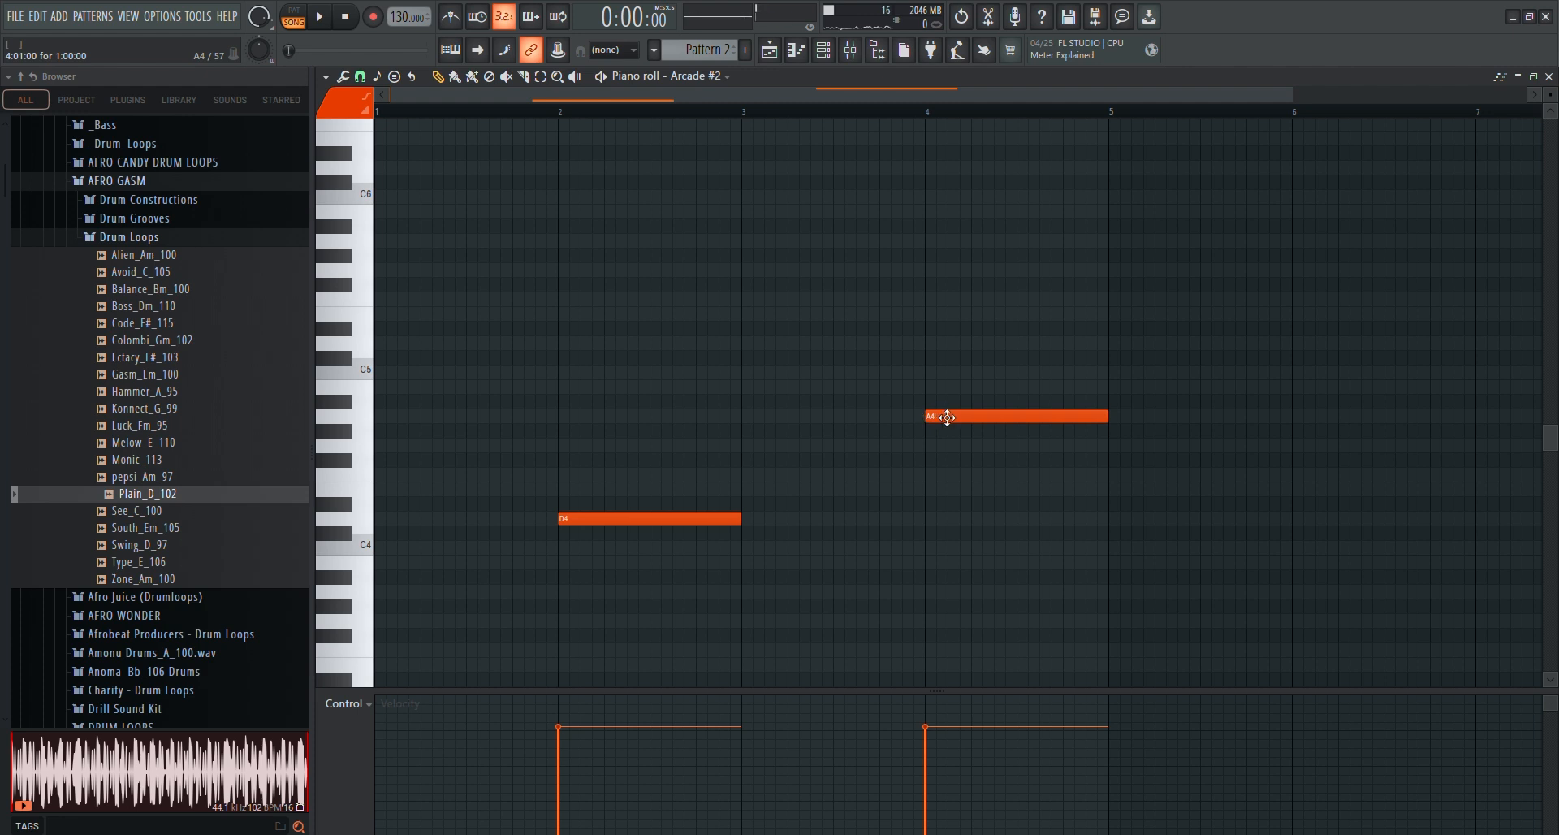
left_click_drag(947, 417, 952, 443)
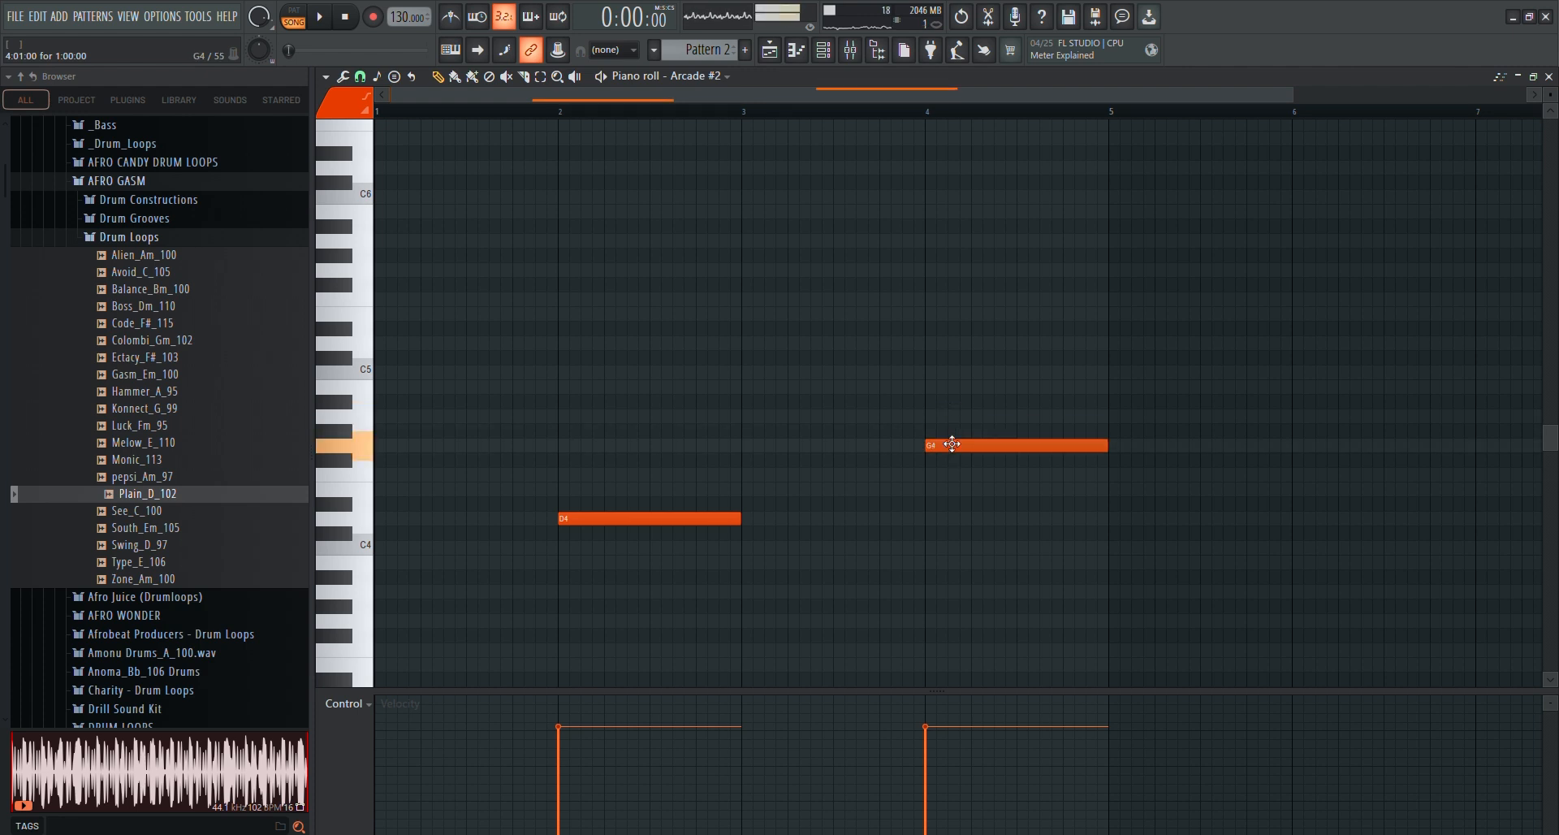
Play the arrangement with the two notes, close the piano roll, and stop playback in the playlist
key("space")
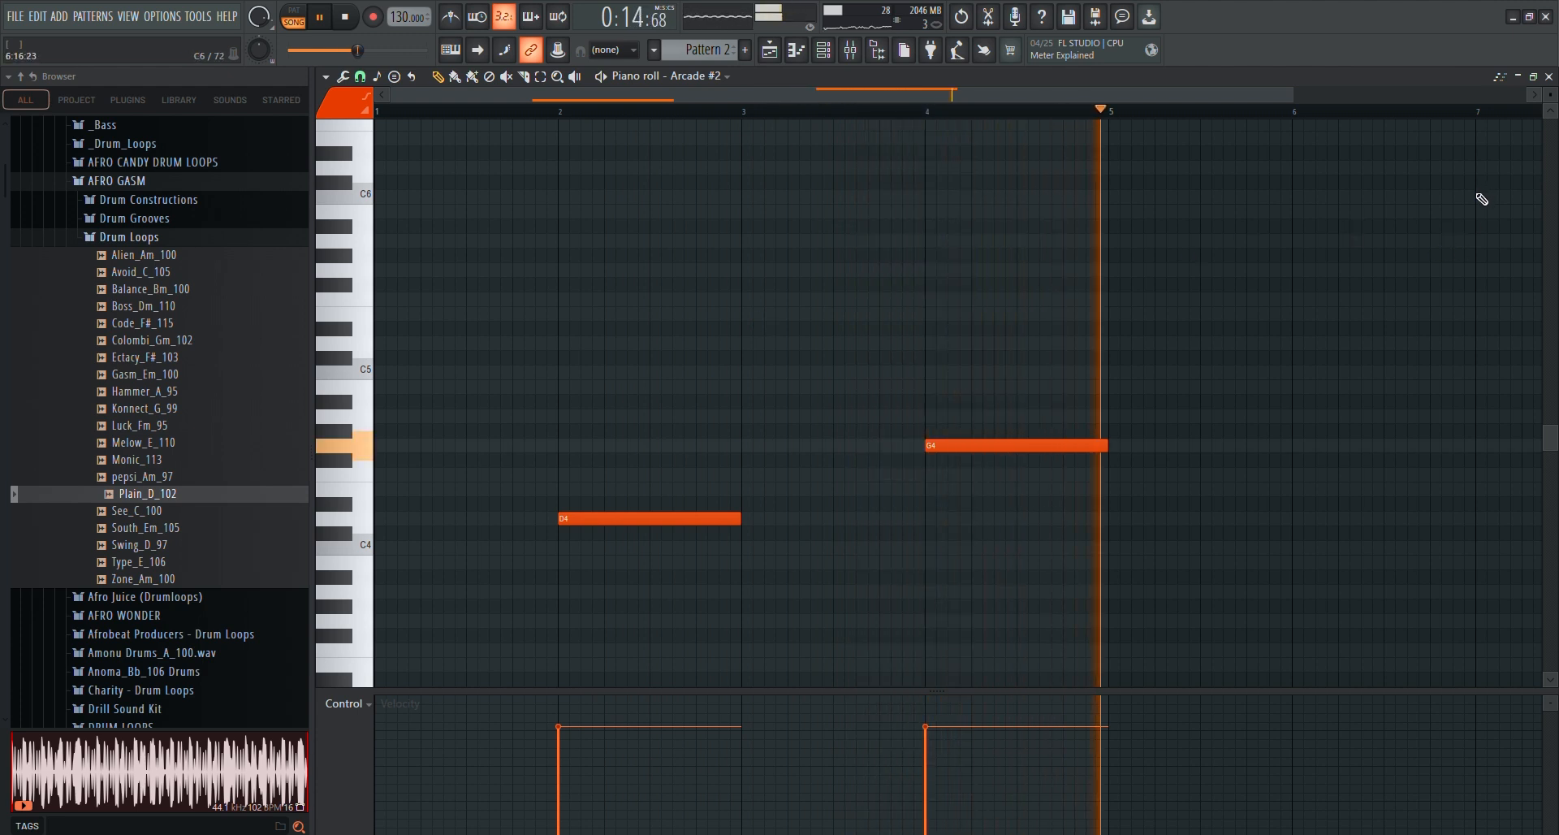
left_click(1549, 76)
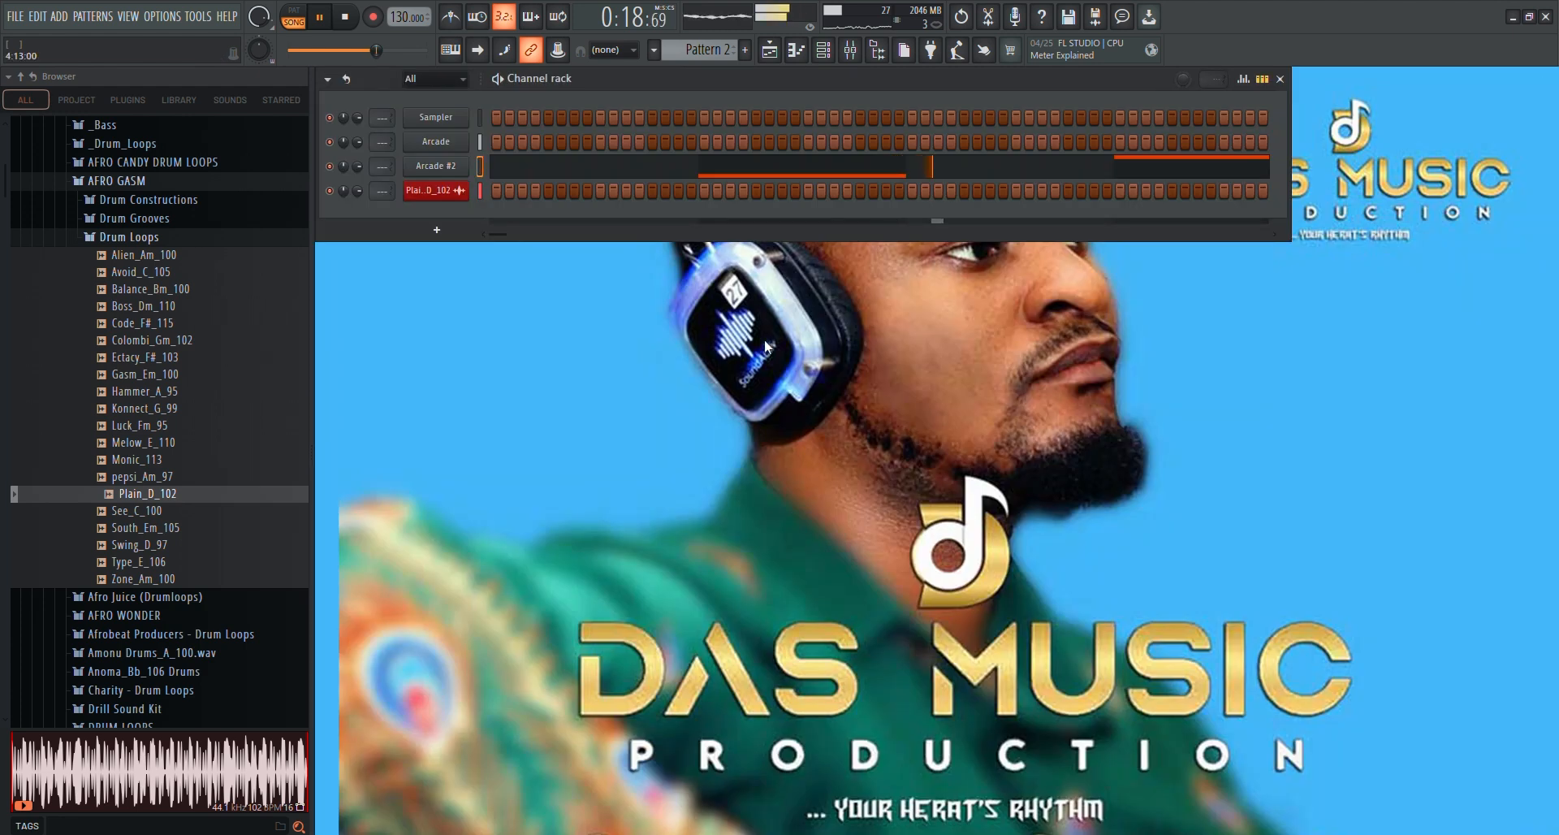
left_click(769, 49)
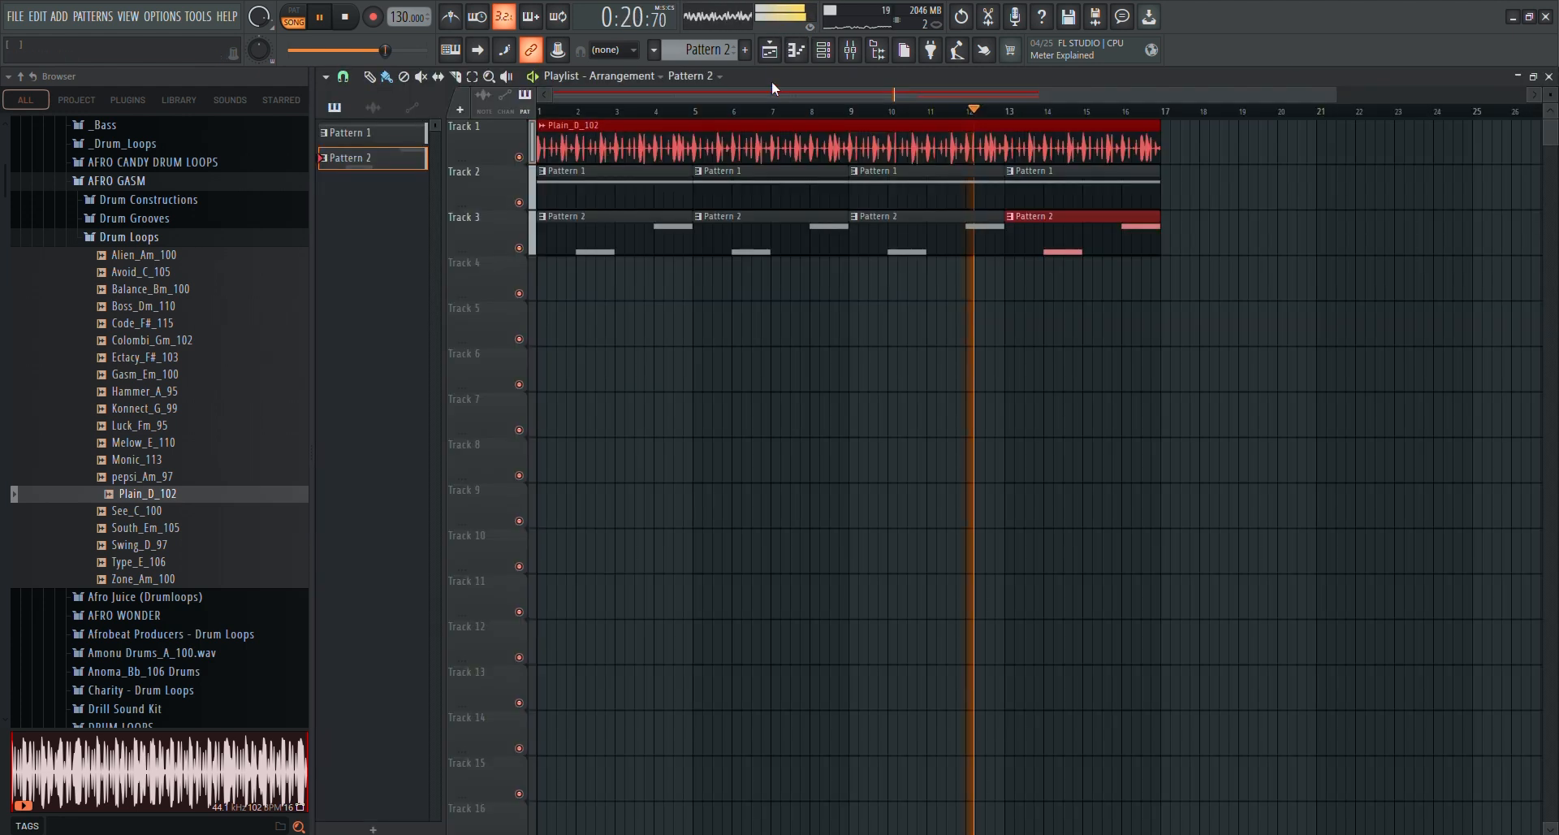
key("space")
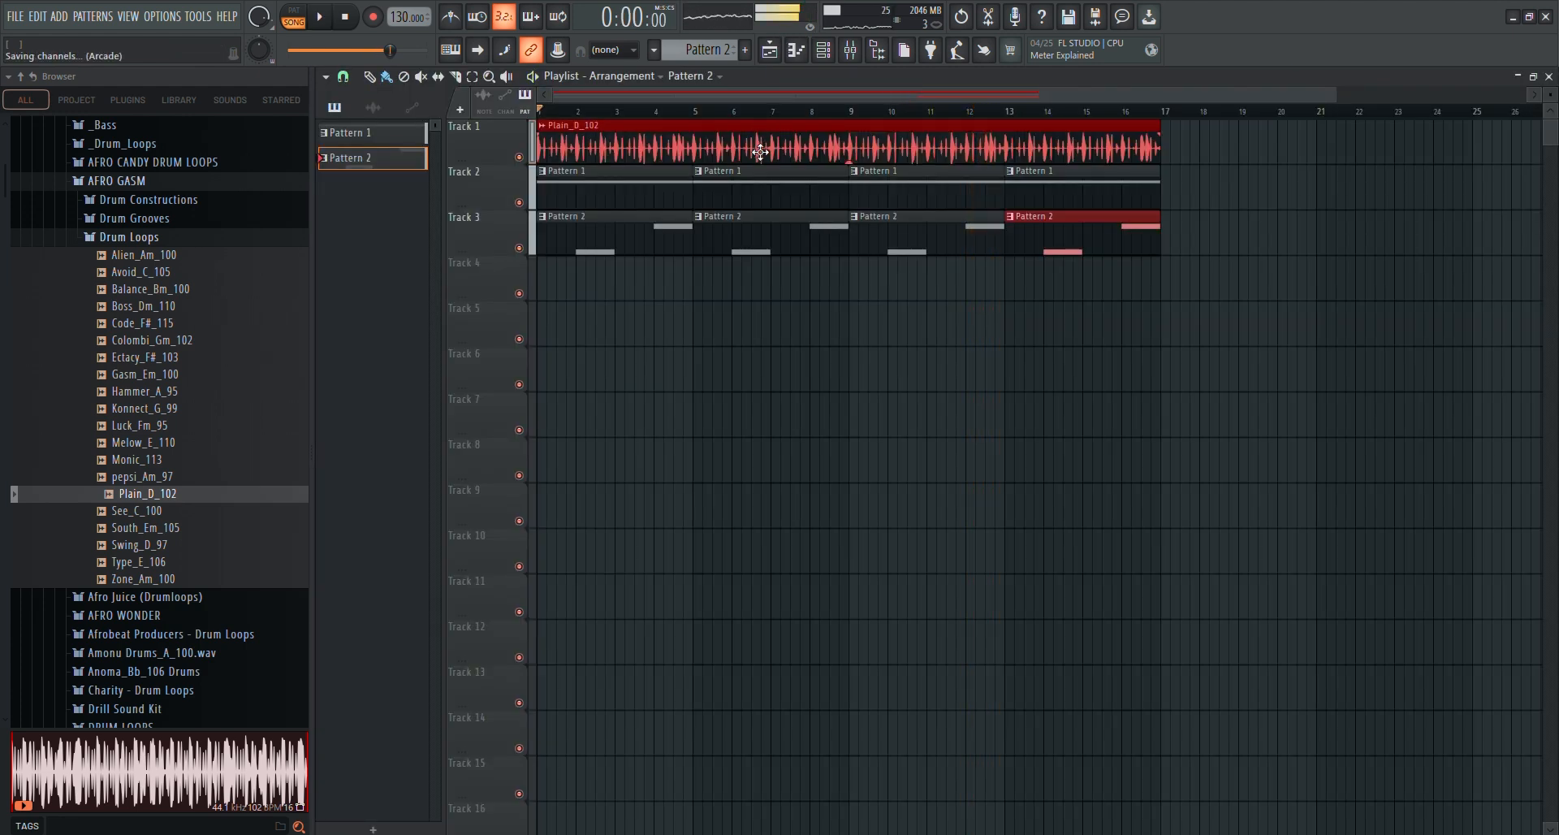
Lower the Arcade #2 channel volume to 46% and play the arrangement to check the balance
left_click(770, 52)
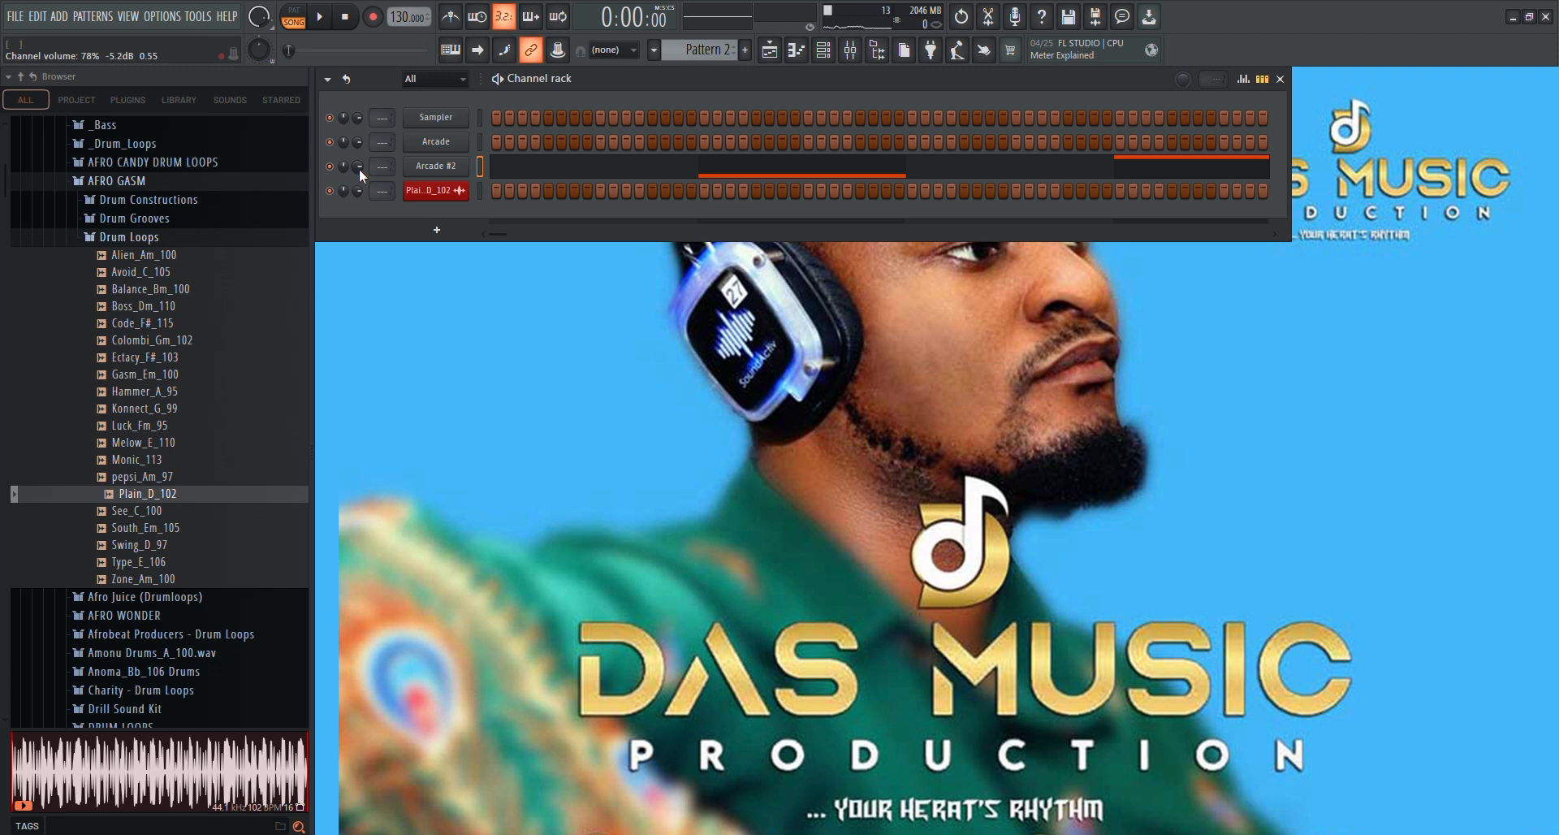
left_click_drag(359, 168, 359, 190)
key("space")
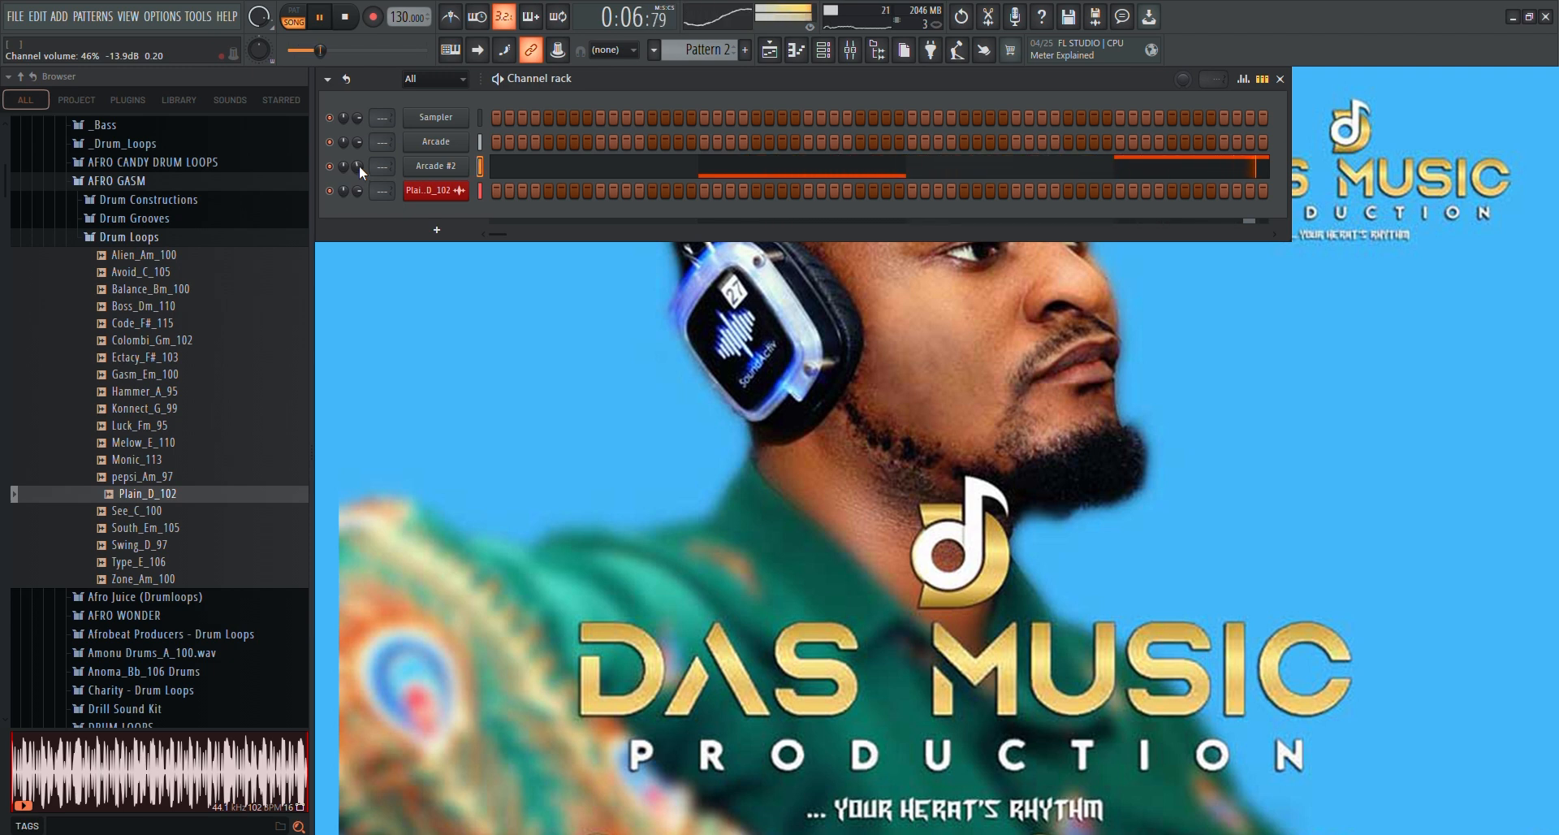
key("space")
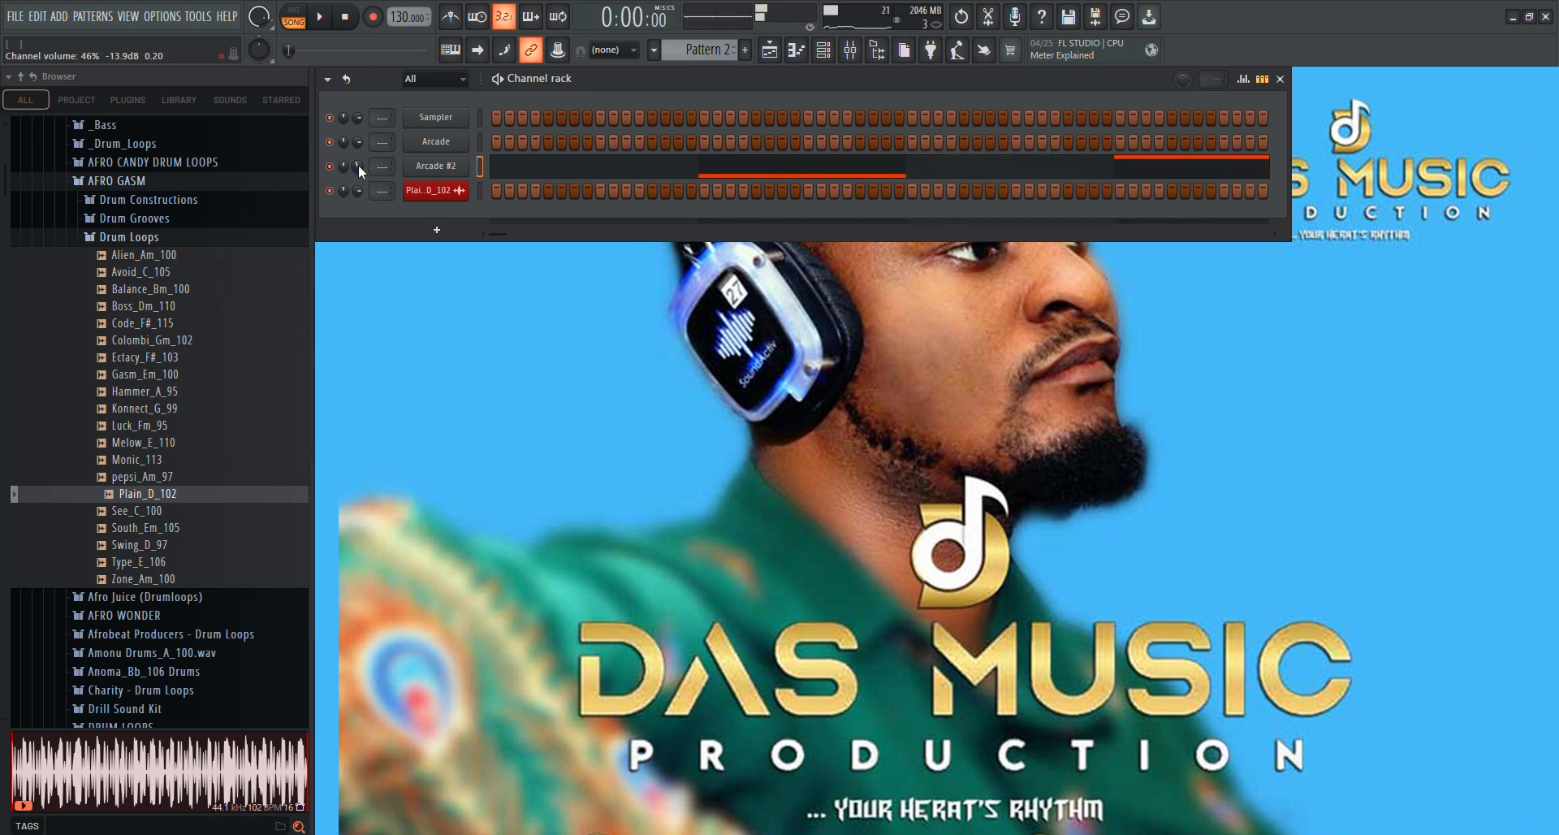
Open the Arcade #2 plugin and raise Phase Mod to just above midway and Flutter Verb to about three quarters
left_click(433, 166)
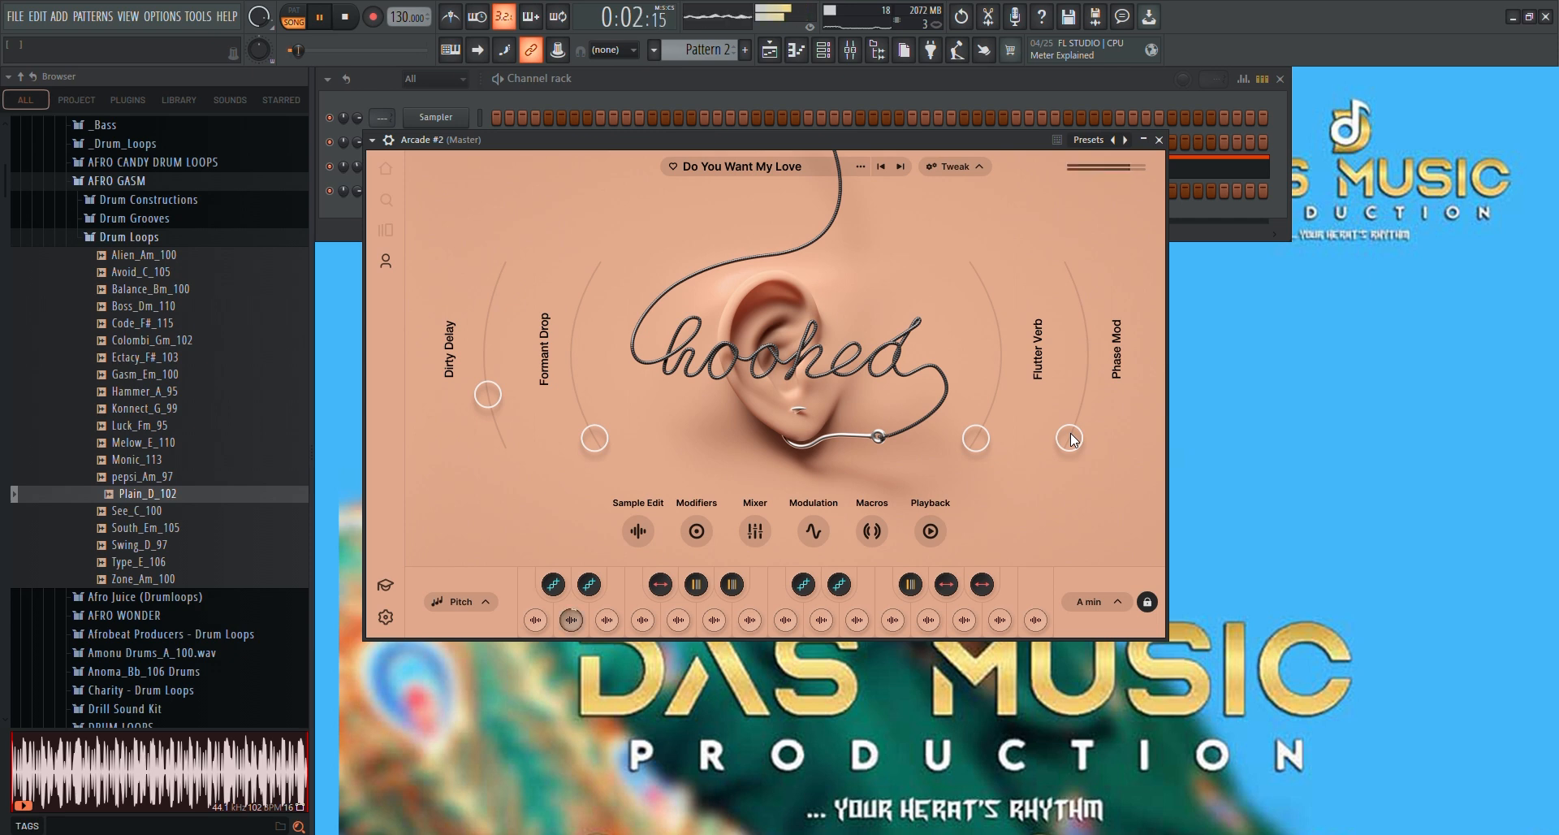
left_click_drag(1070, 438, 1089, 362)
left_click_drag(1093, 274, 1104, 347)
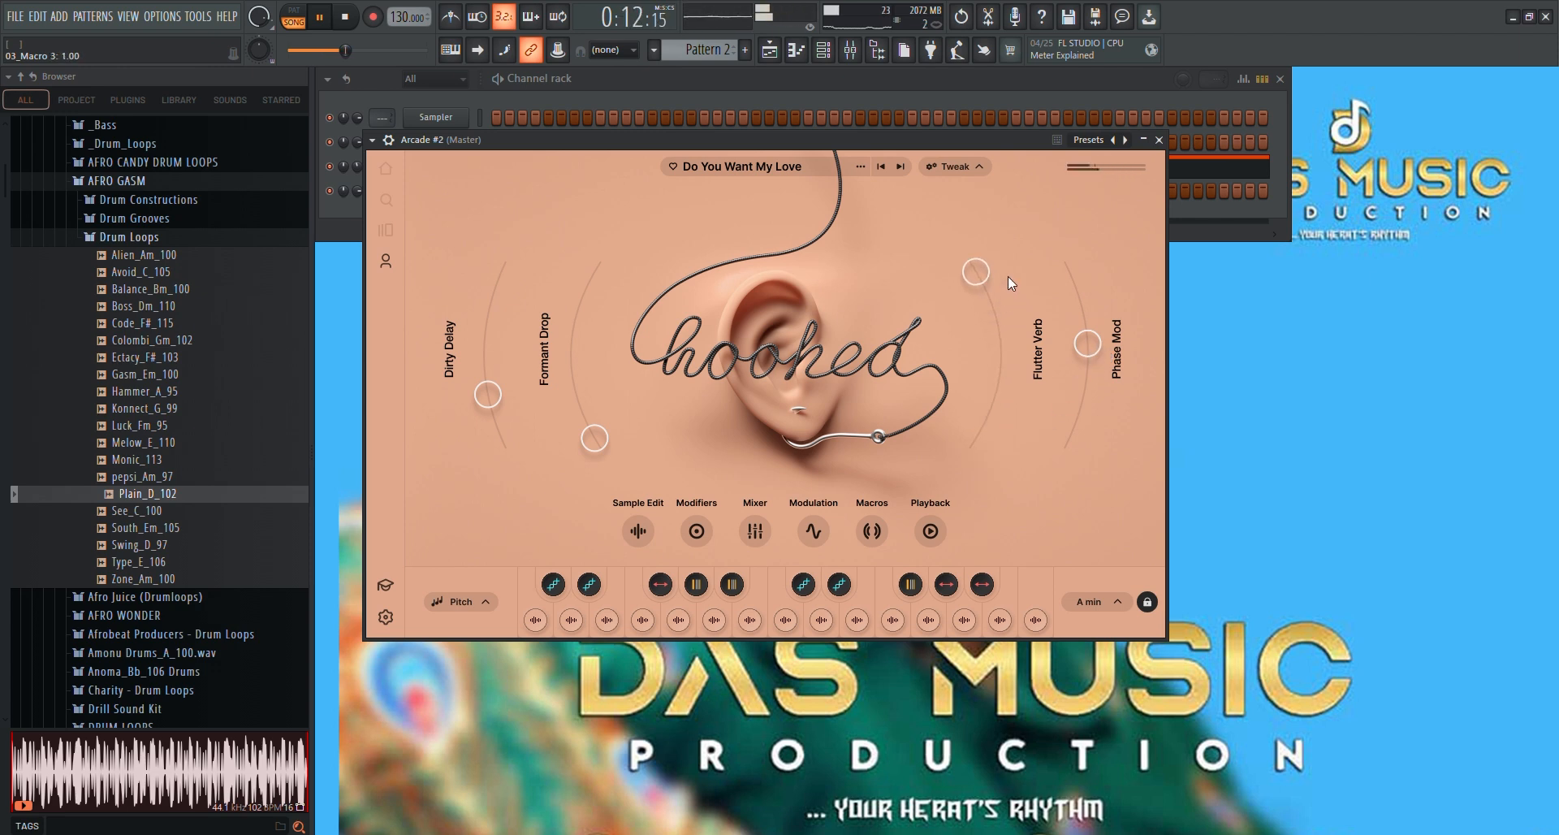
left_click_drag(1006, 276, 1015, 325)
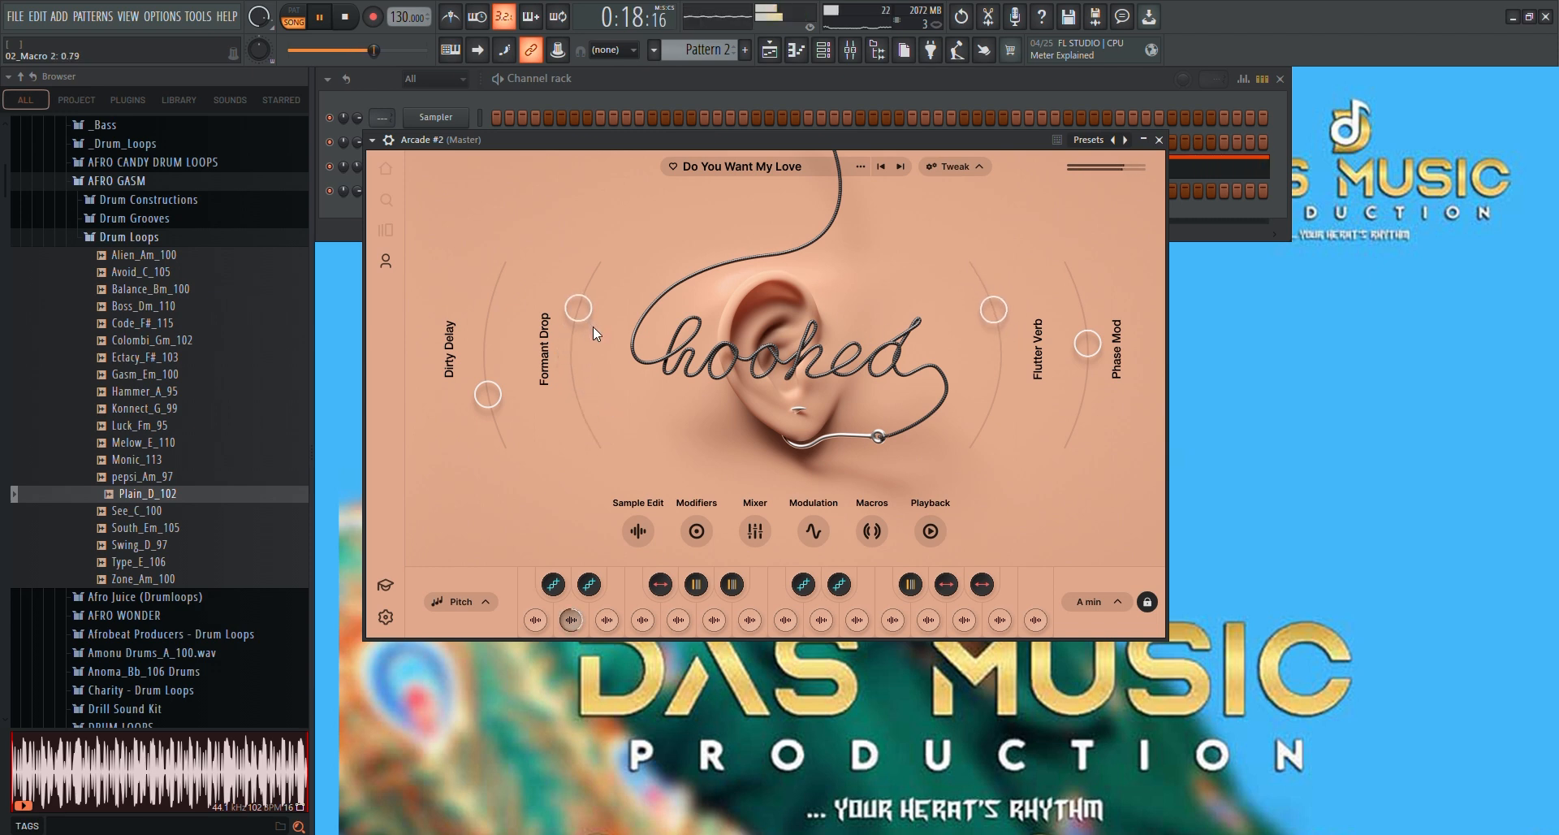
Set the Formant Drop macro to 0.57 and the Dirty Delay macro to 0.62 in Arcade #2
left_click_drag(593, 326, 593, 354)
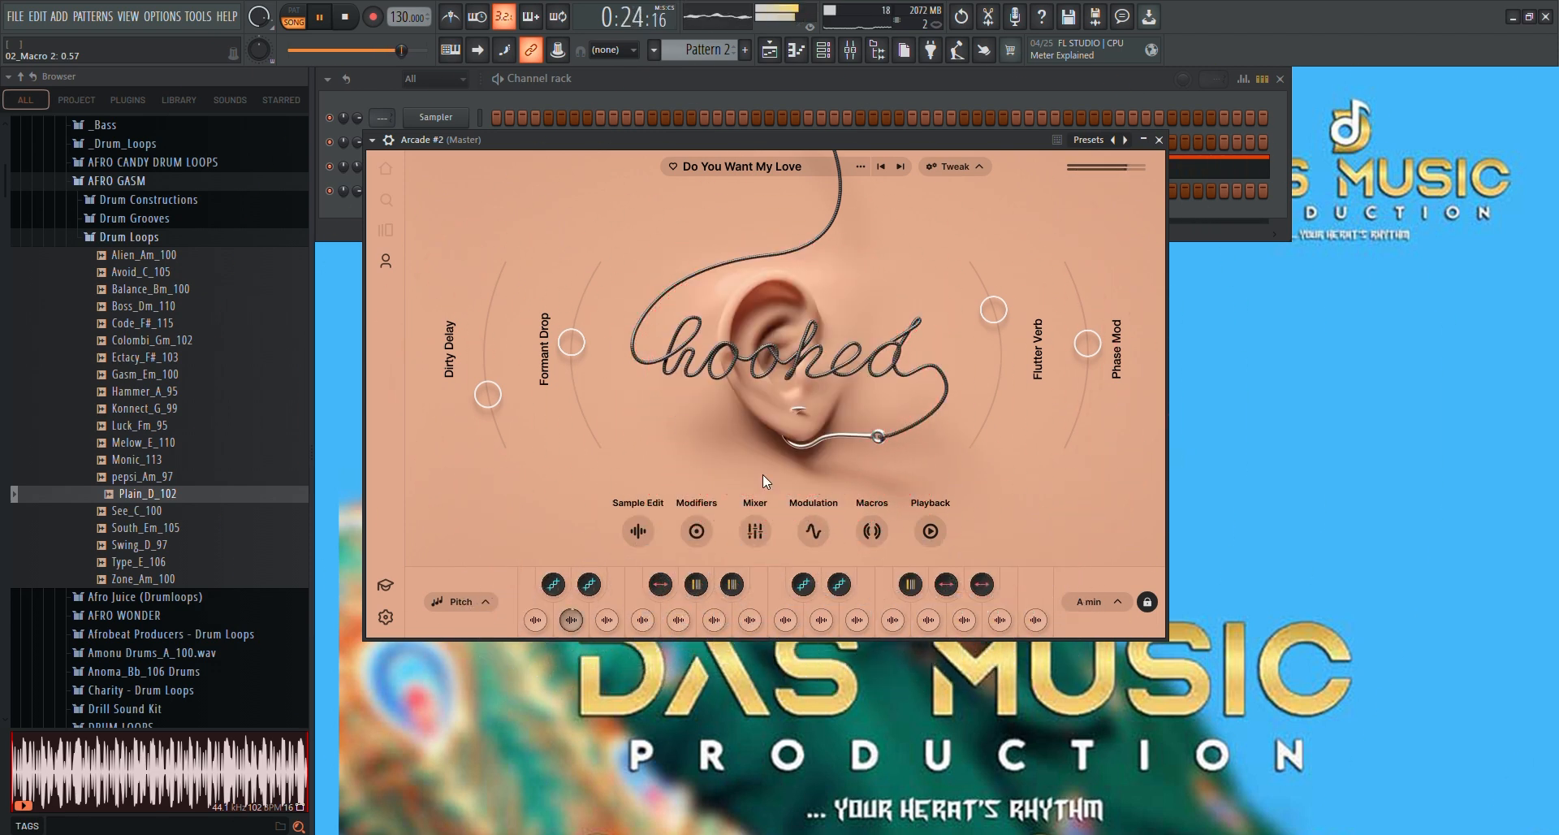
left_click_drag(479, 396, 497, 312)
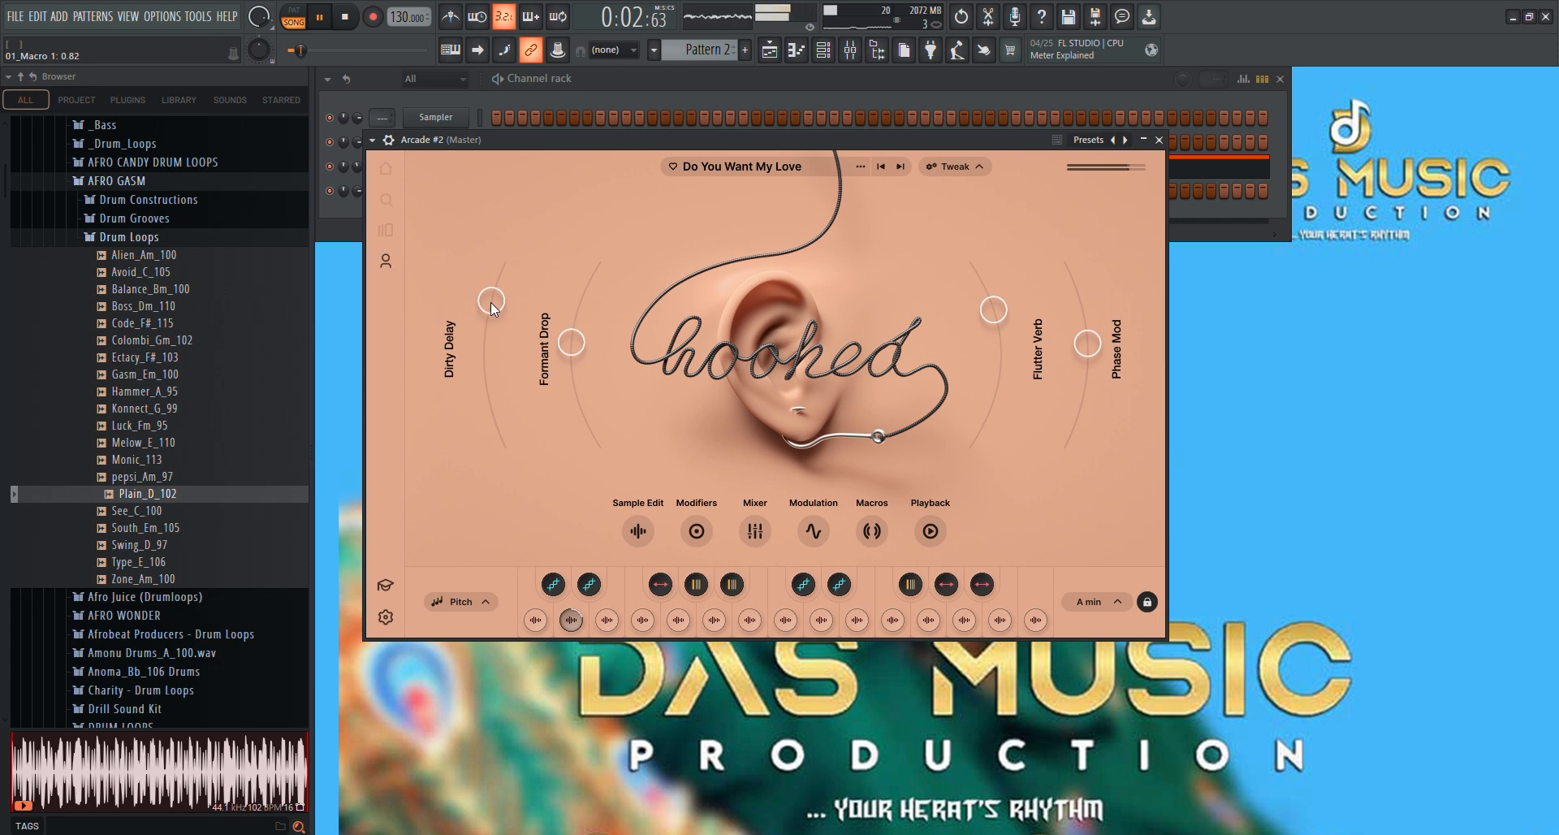
left_click_drag(490, 302, 486, 339)
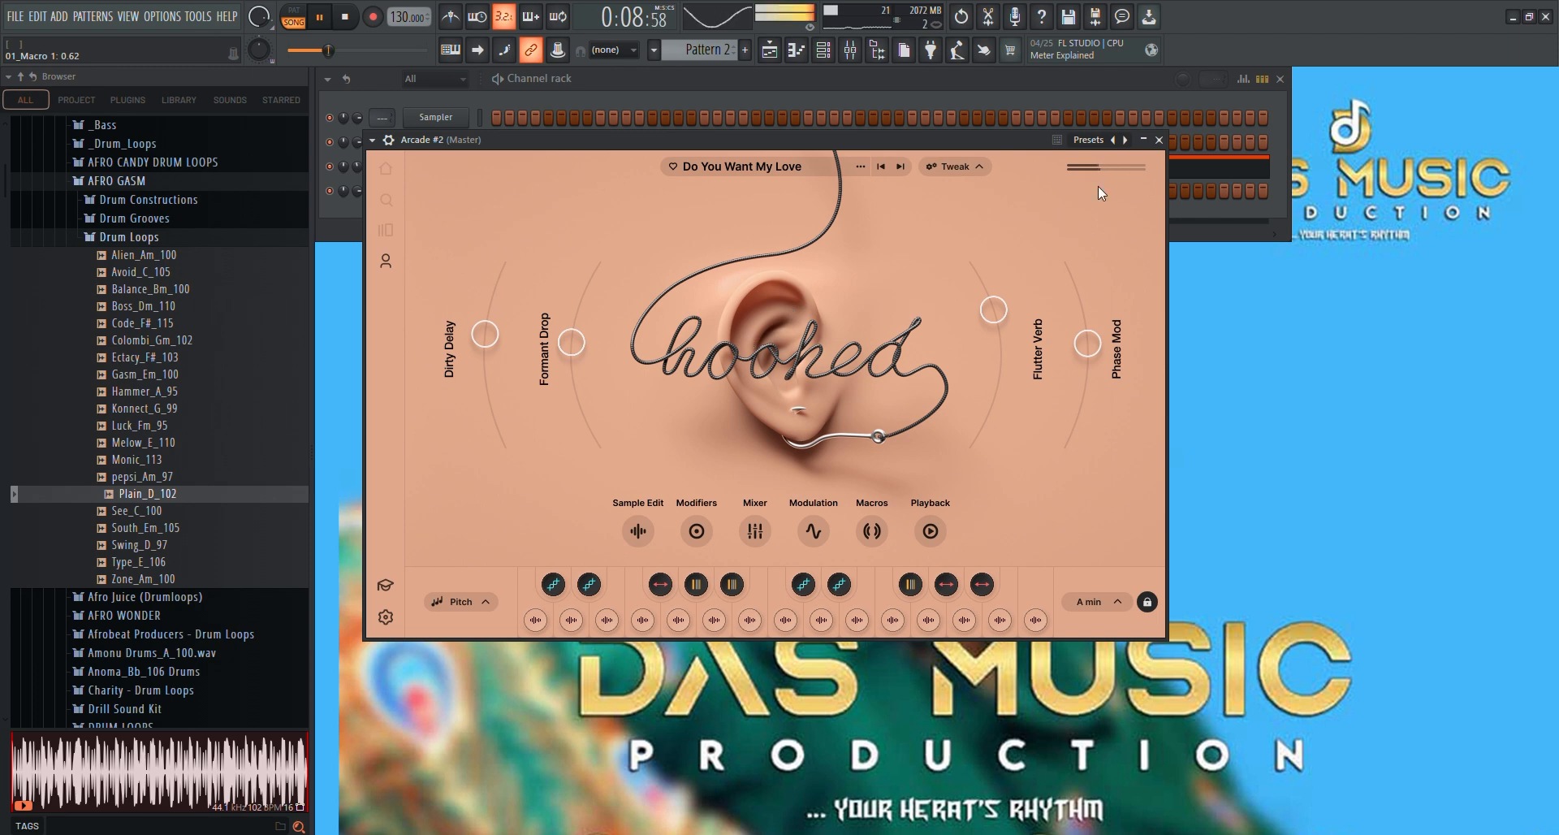
Close the Arcade #2 plugin, return to the playlist, stop playback and play the arrangement again from the start
left_click(1159, 140)
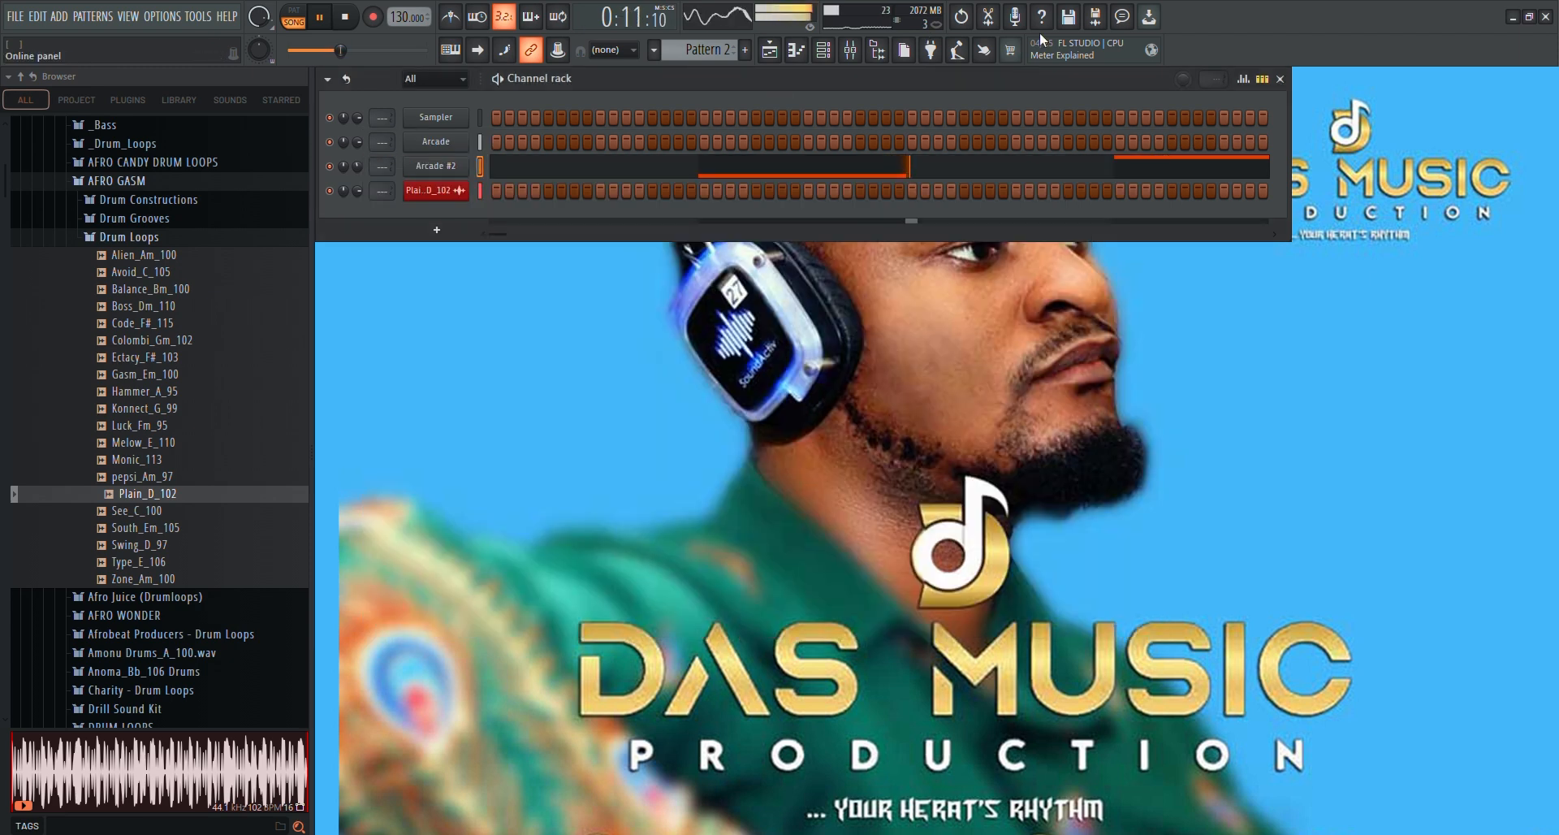
left_click(771, 63)
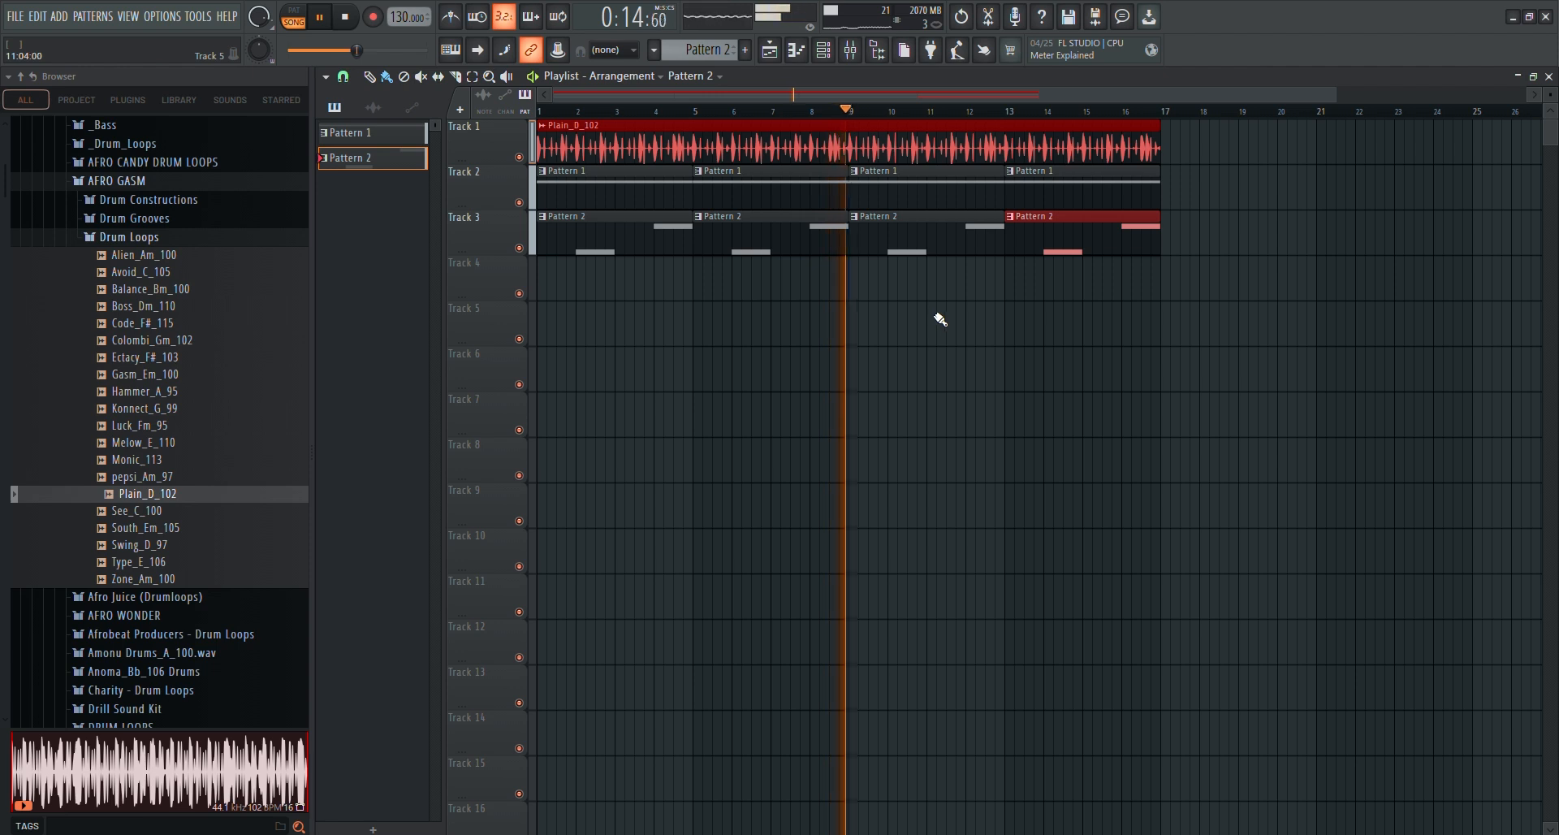
key("space")
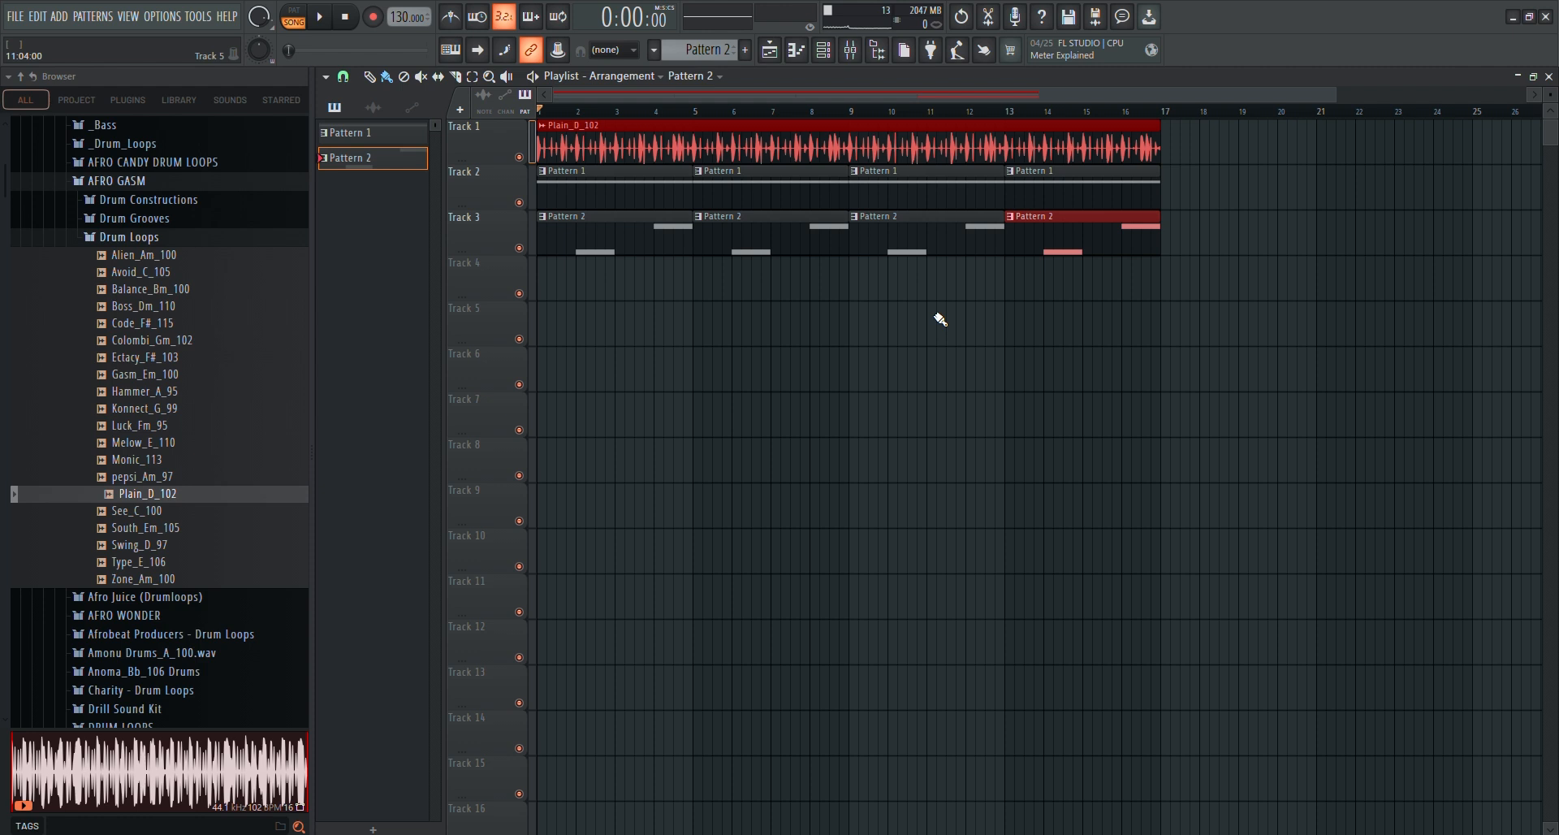
key("space")
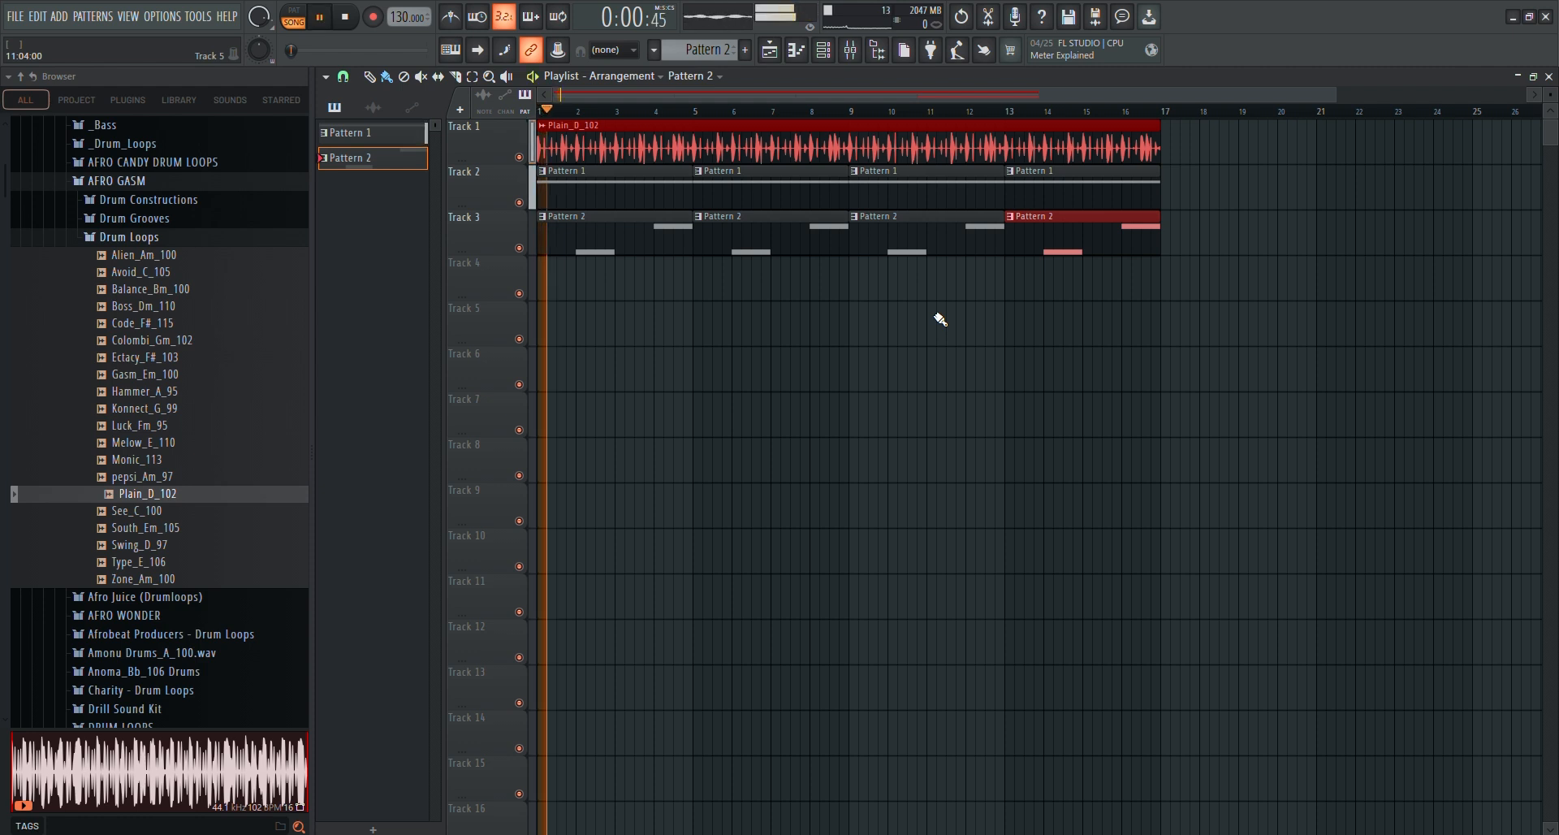